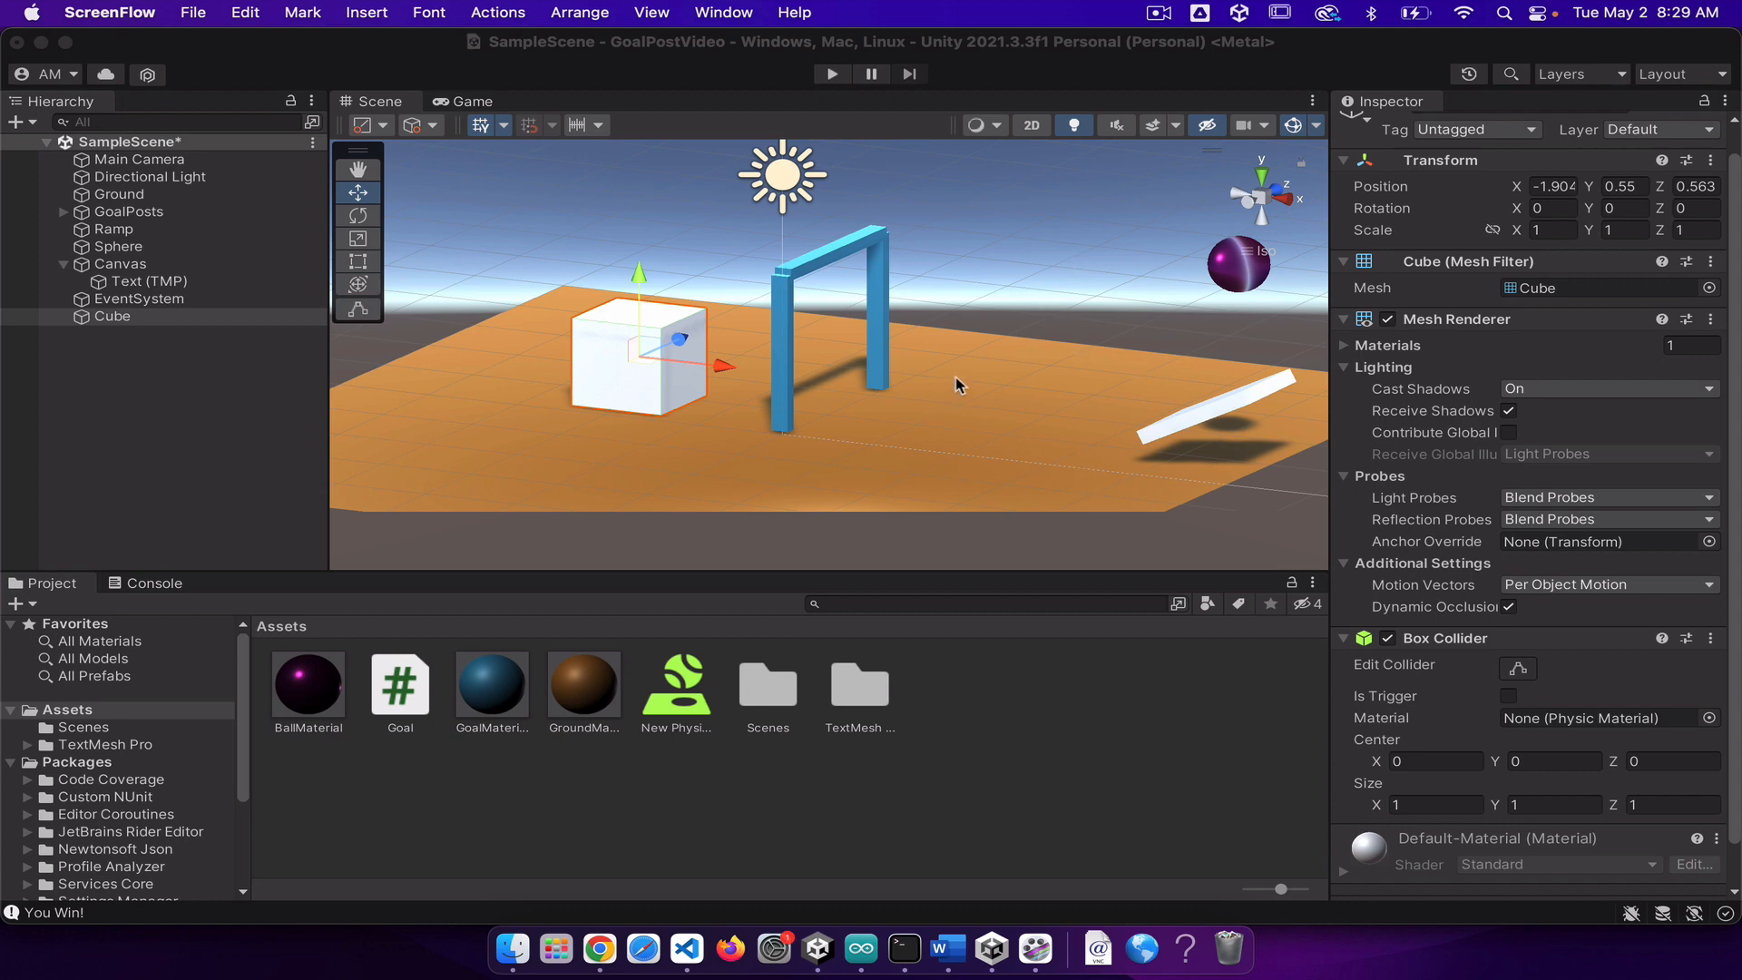
Step: Run the goal-post scene in play mode to watch the ball's motion, and stop the playback
click(829, 76)
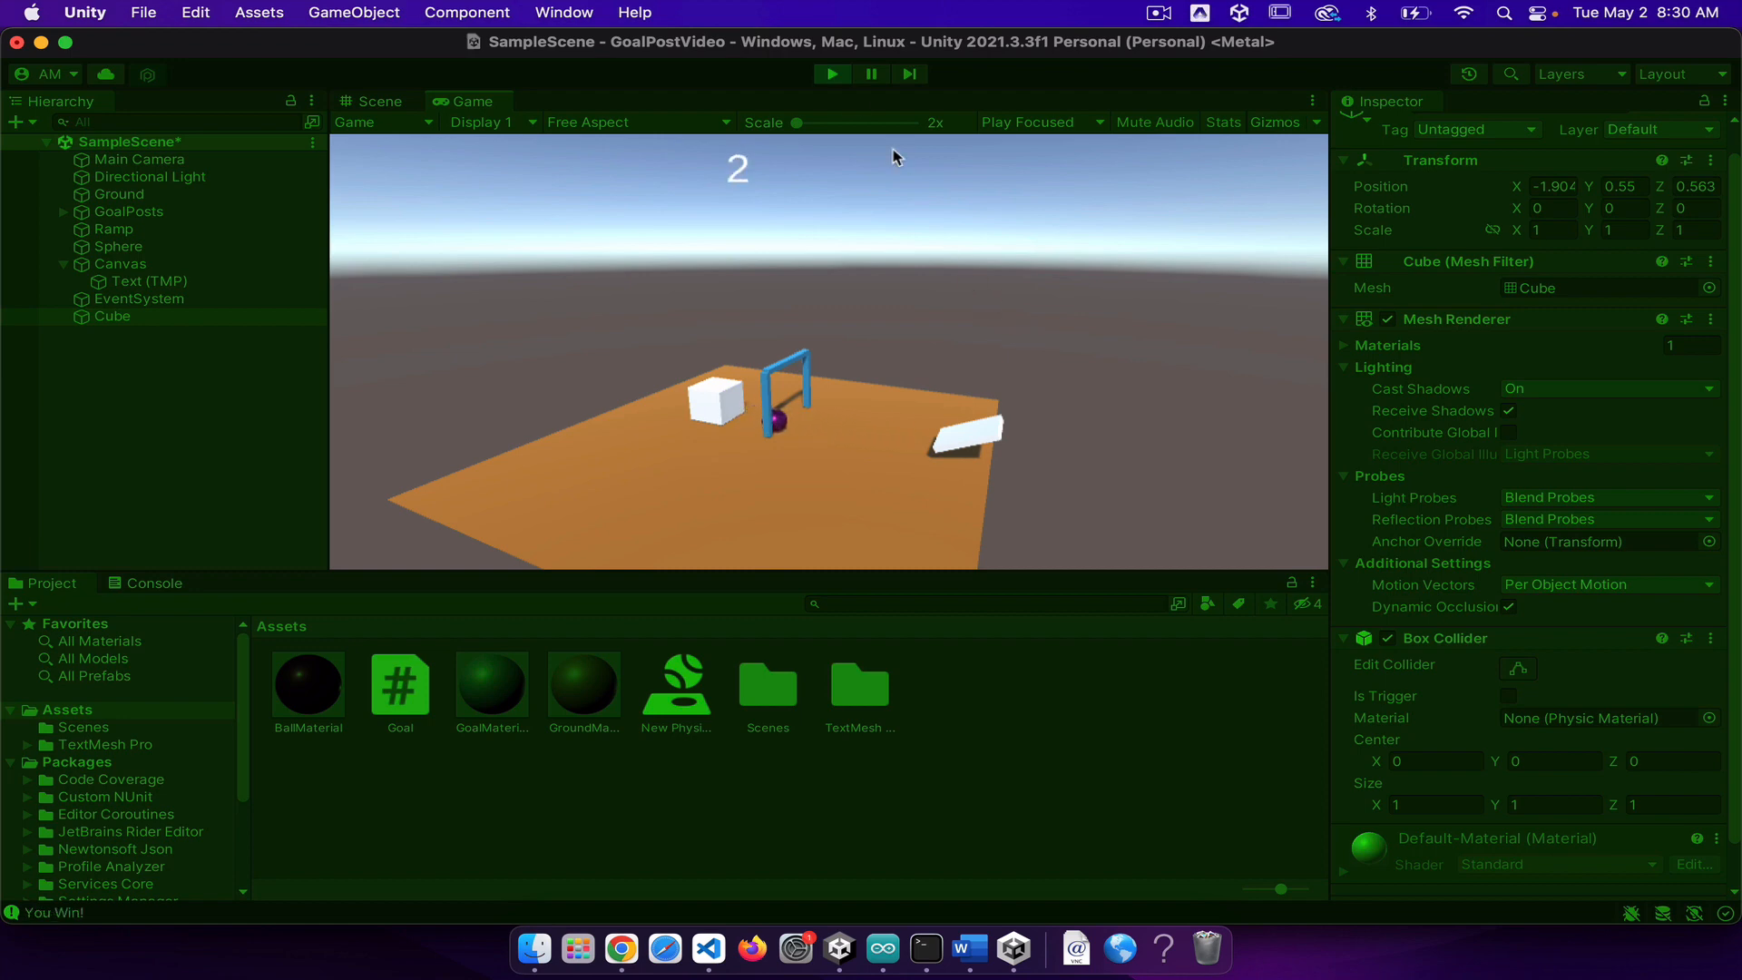
click(831, 76)
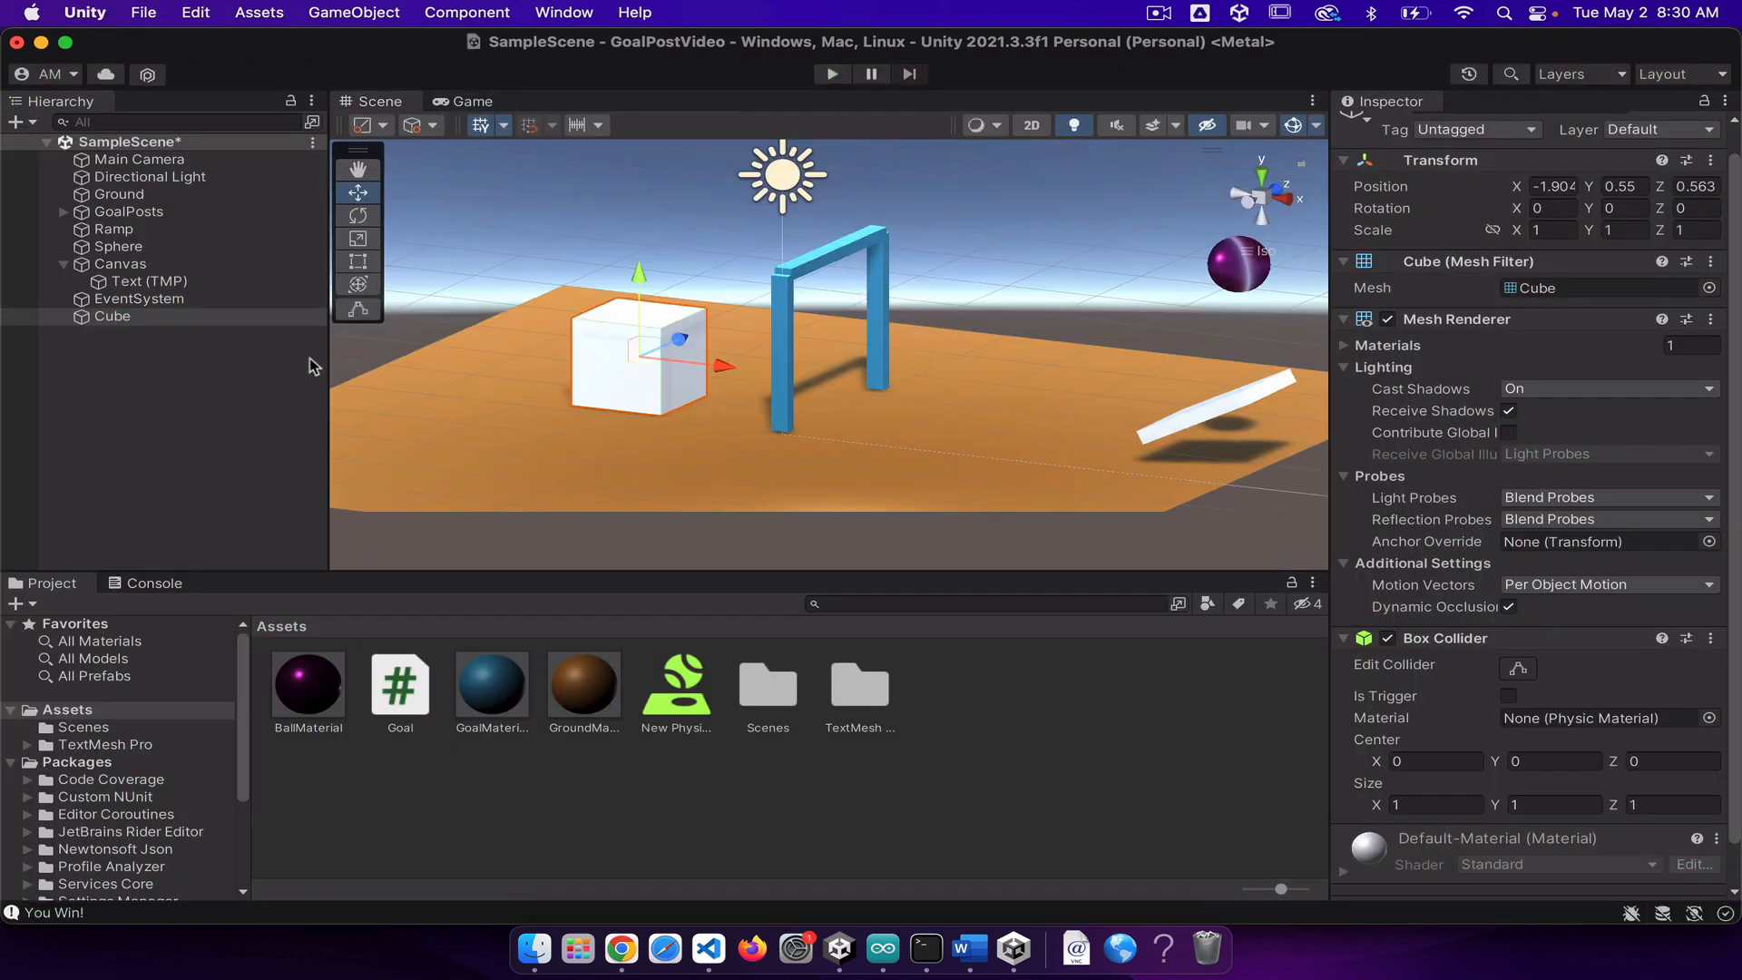
Step: Open the Unity Asset Store website from the editor and search it for "starter assets"
click(575, 12)
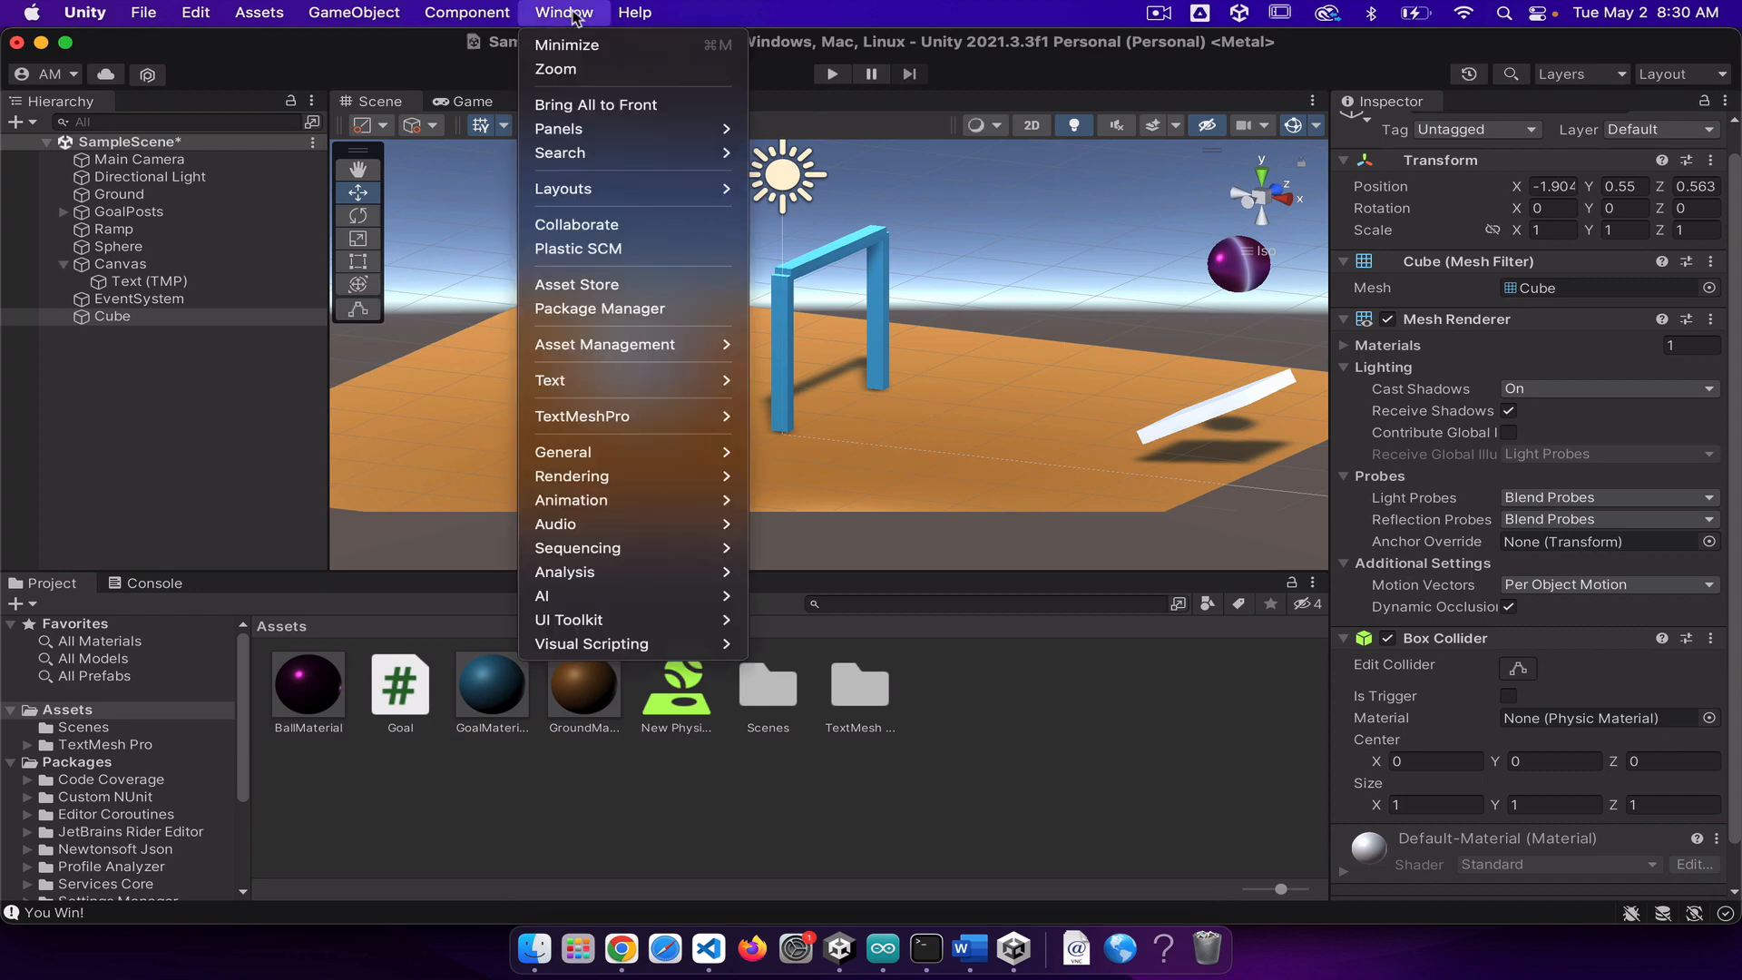
click(571, 286)
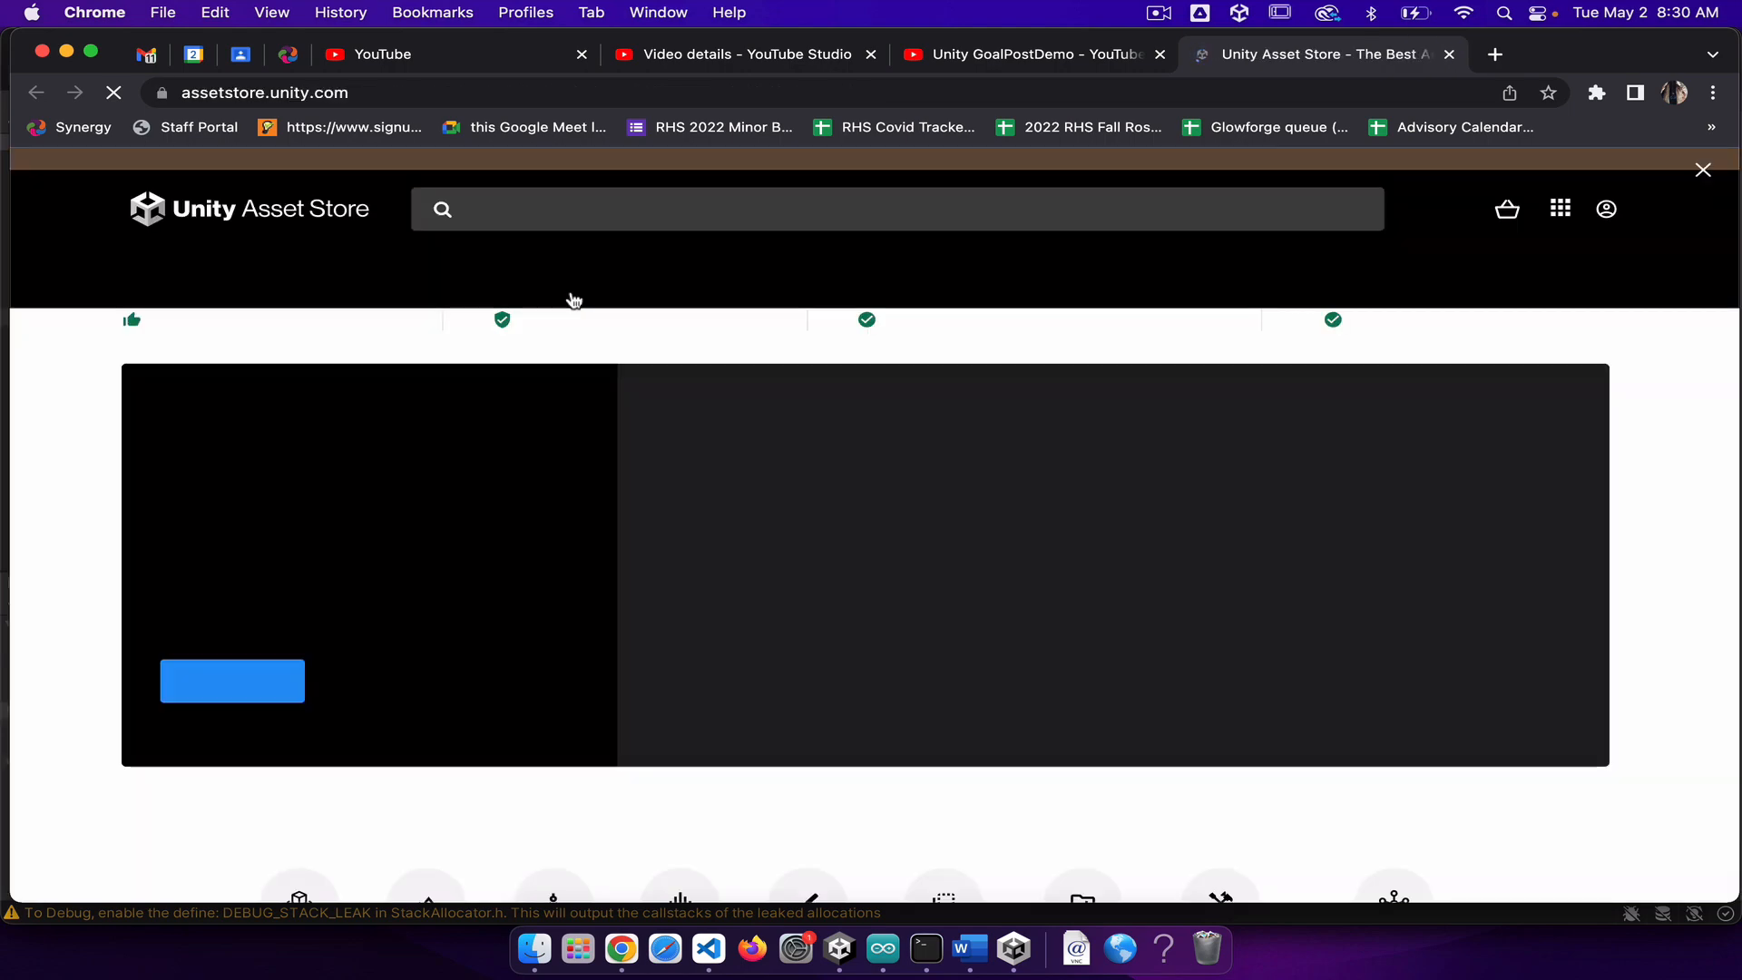
click(566, 235)
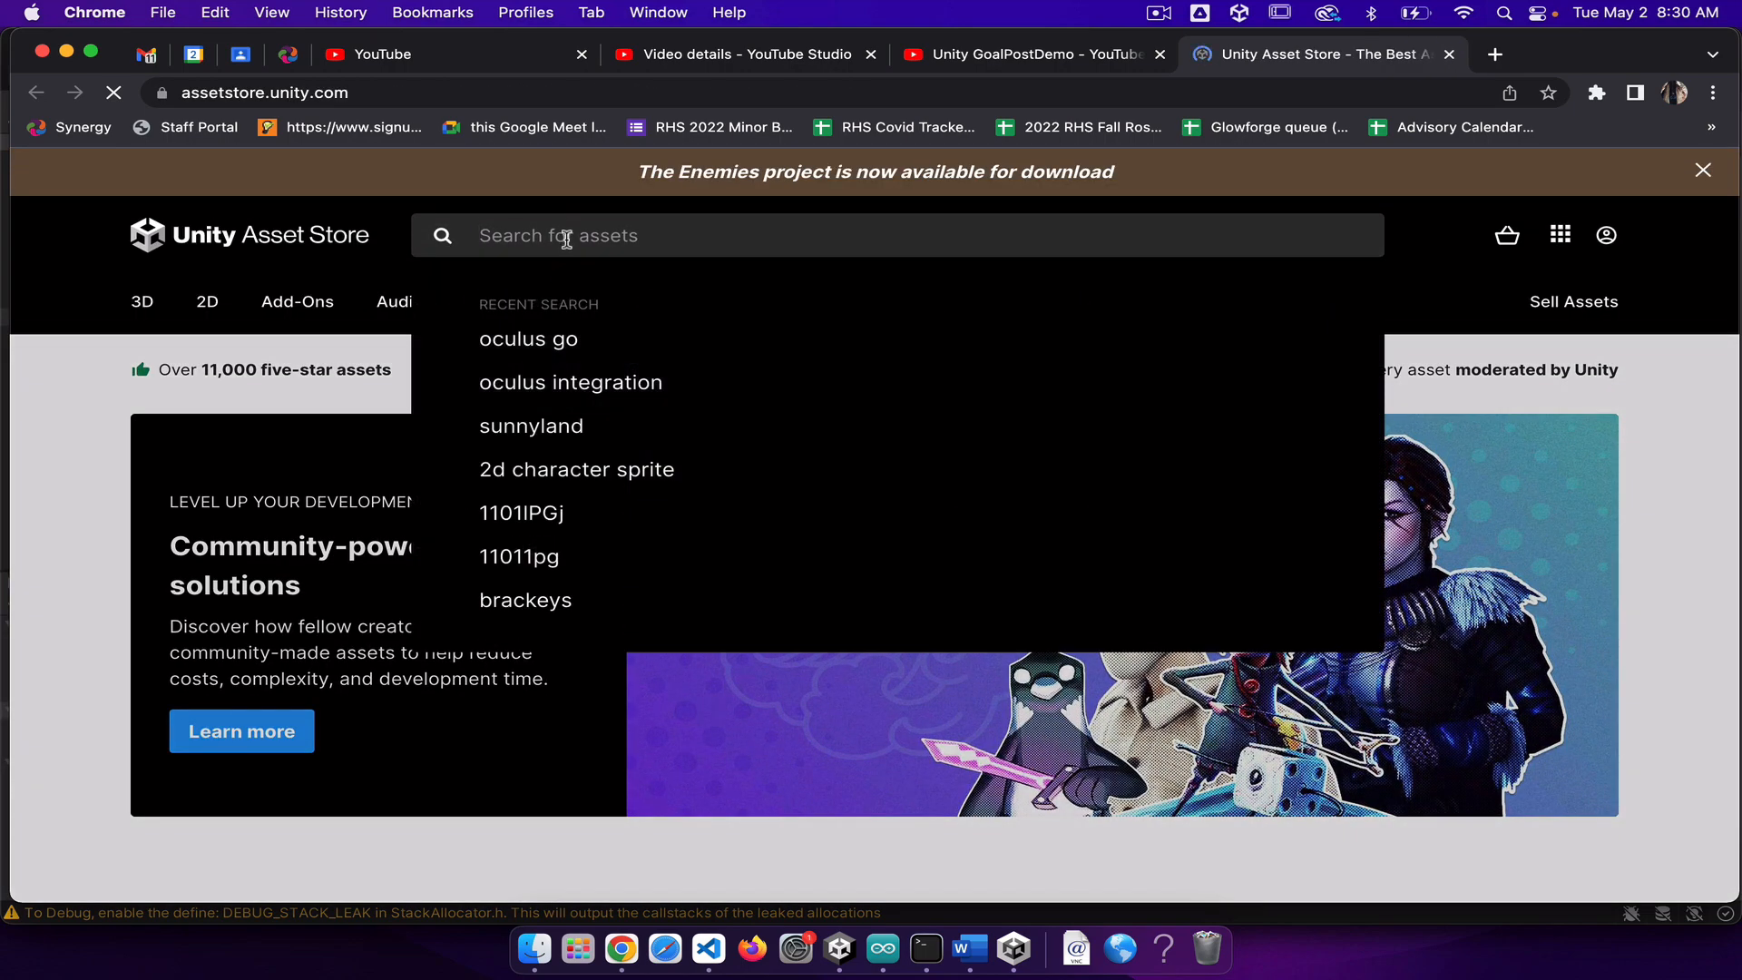
text(starter)
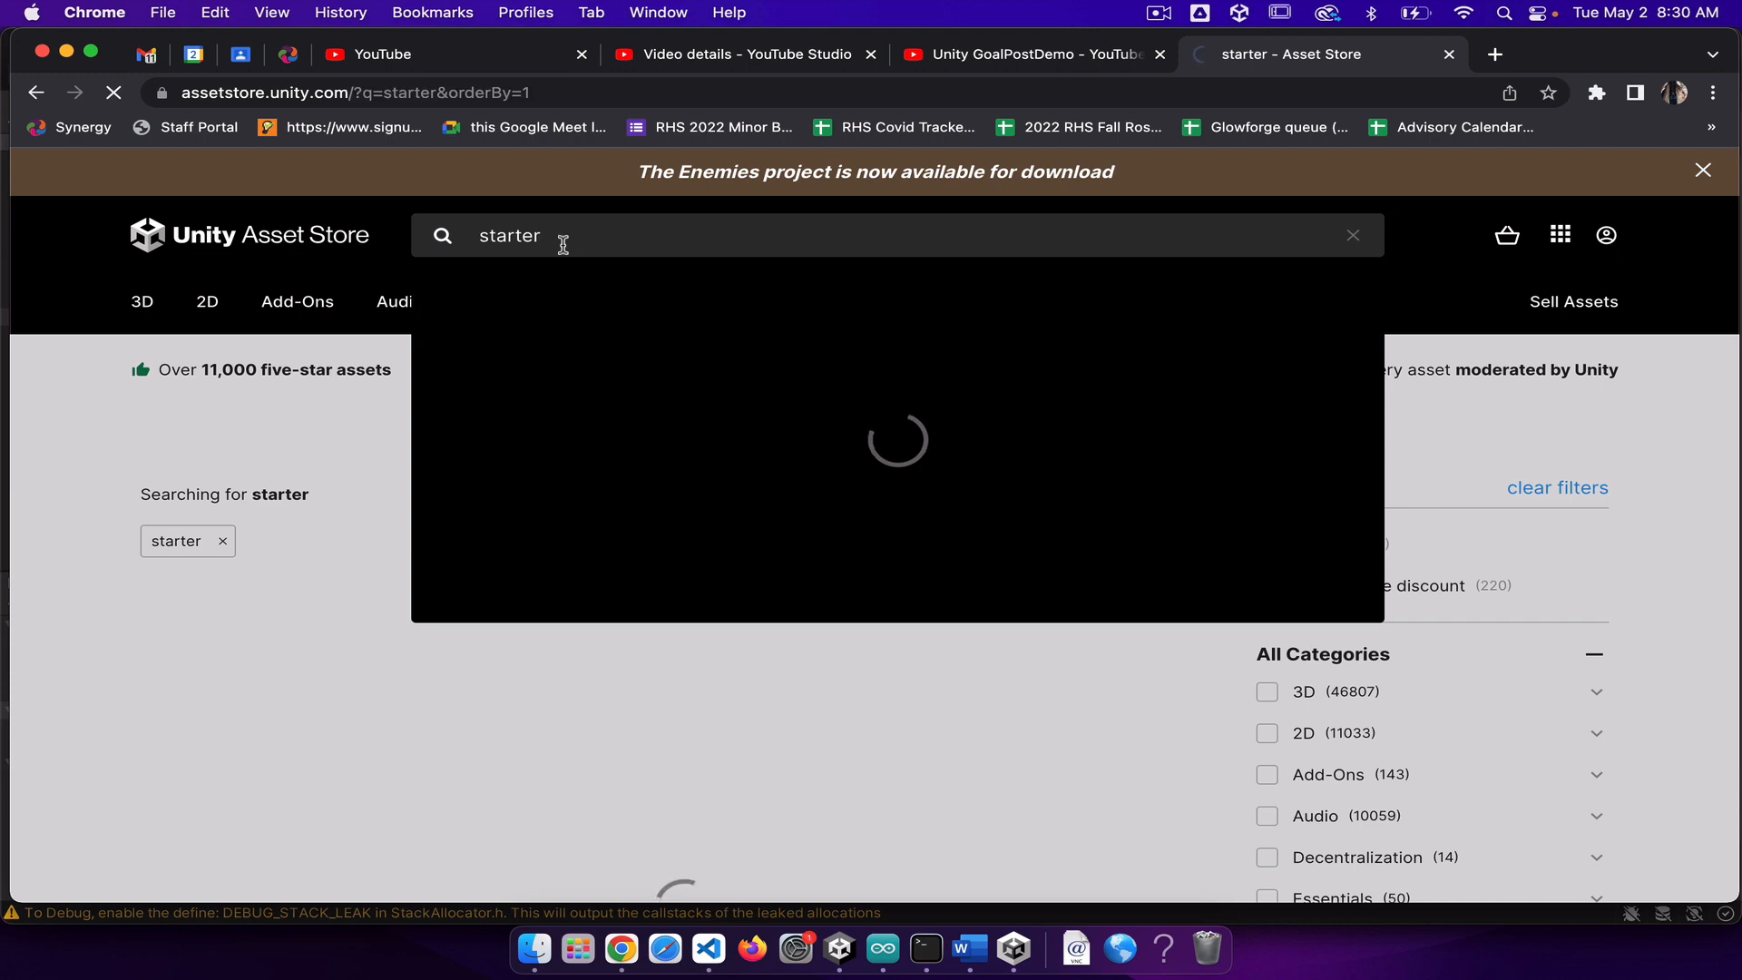
text( assets)
key(Return)
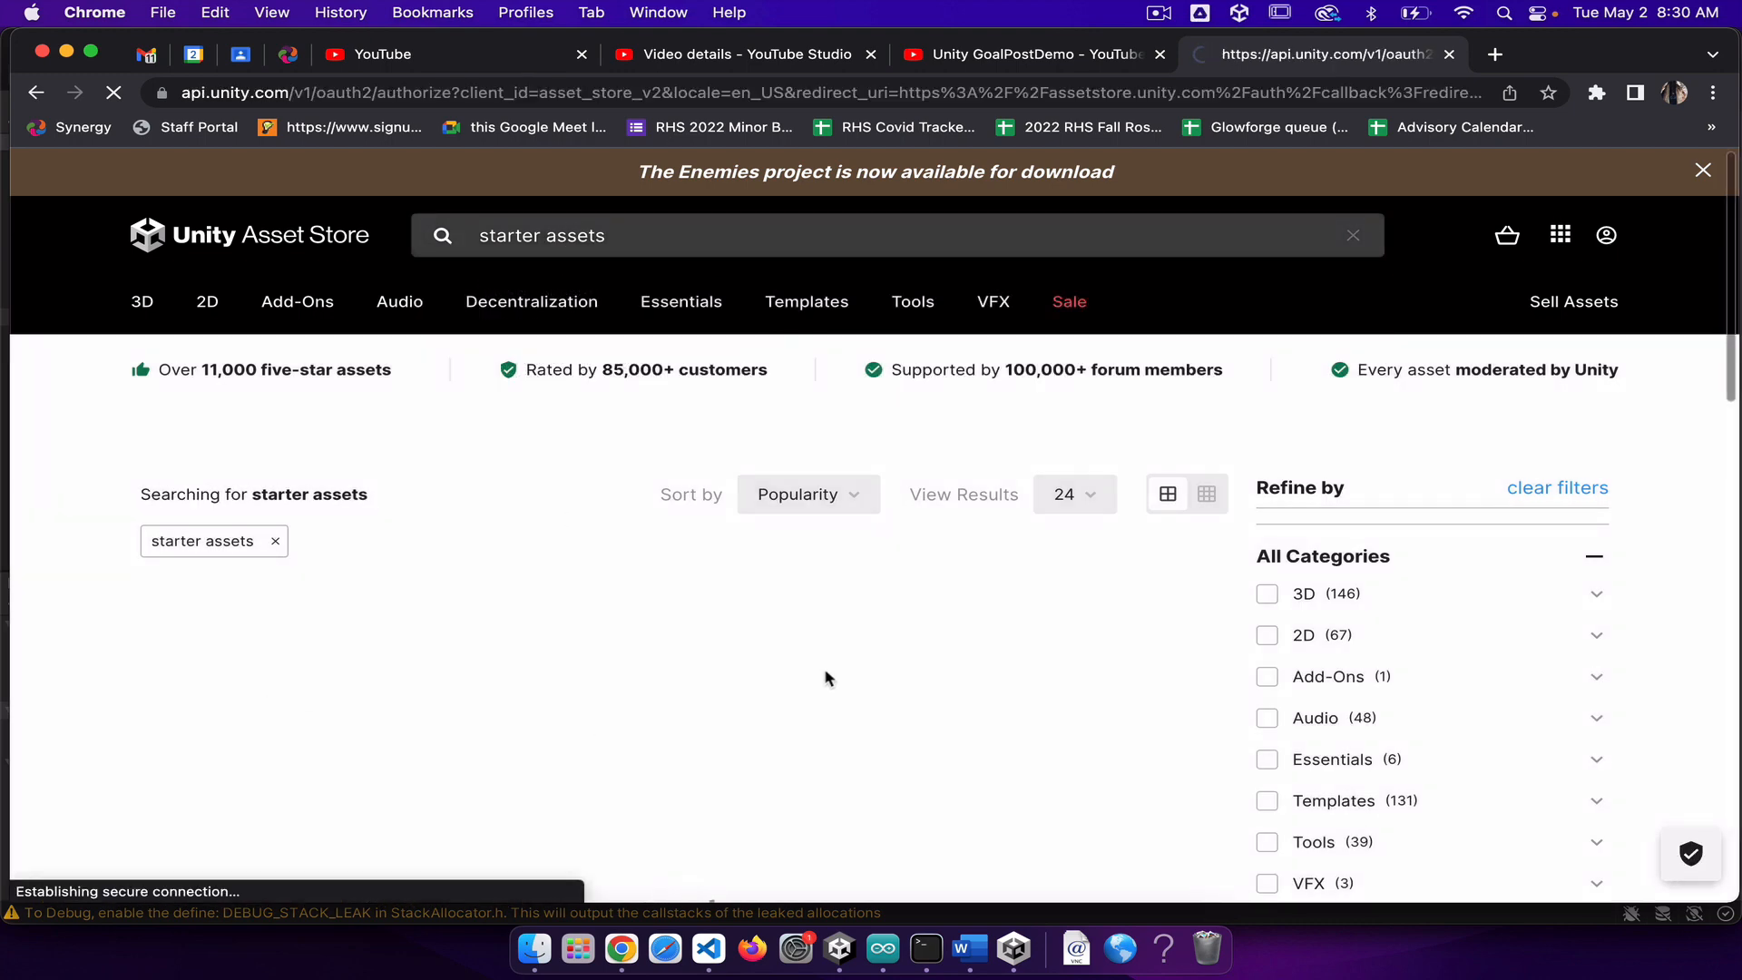
Step: Look through the Asset Store home page, including its popular assets, featured packs and top-rated publishers
scroll(1100, 697, down, 10)
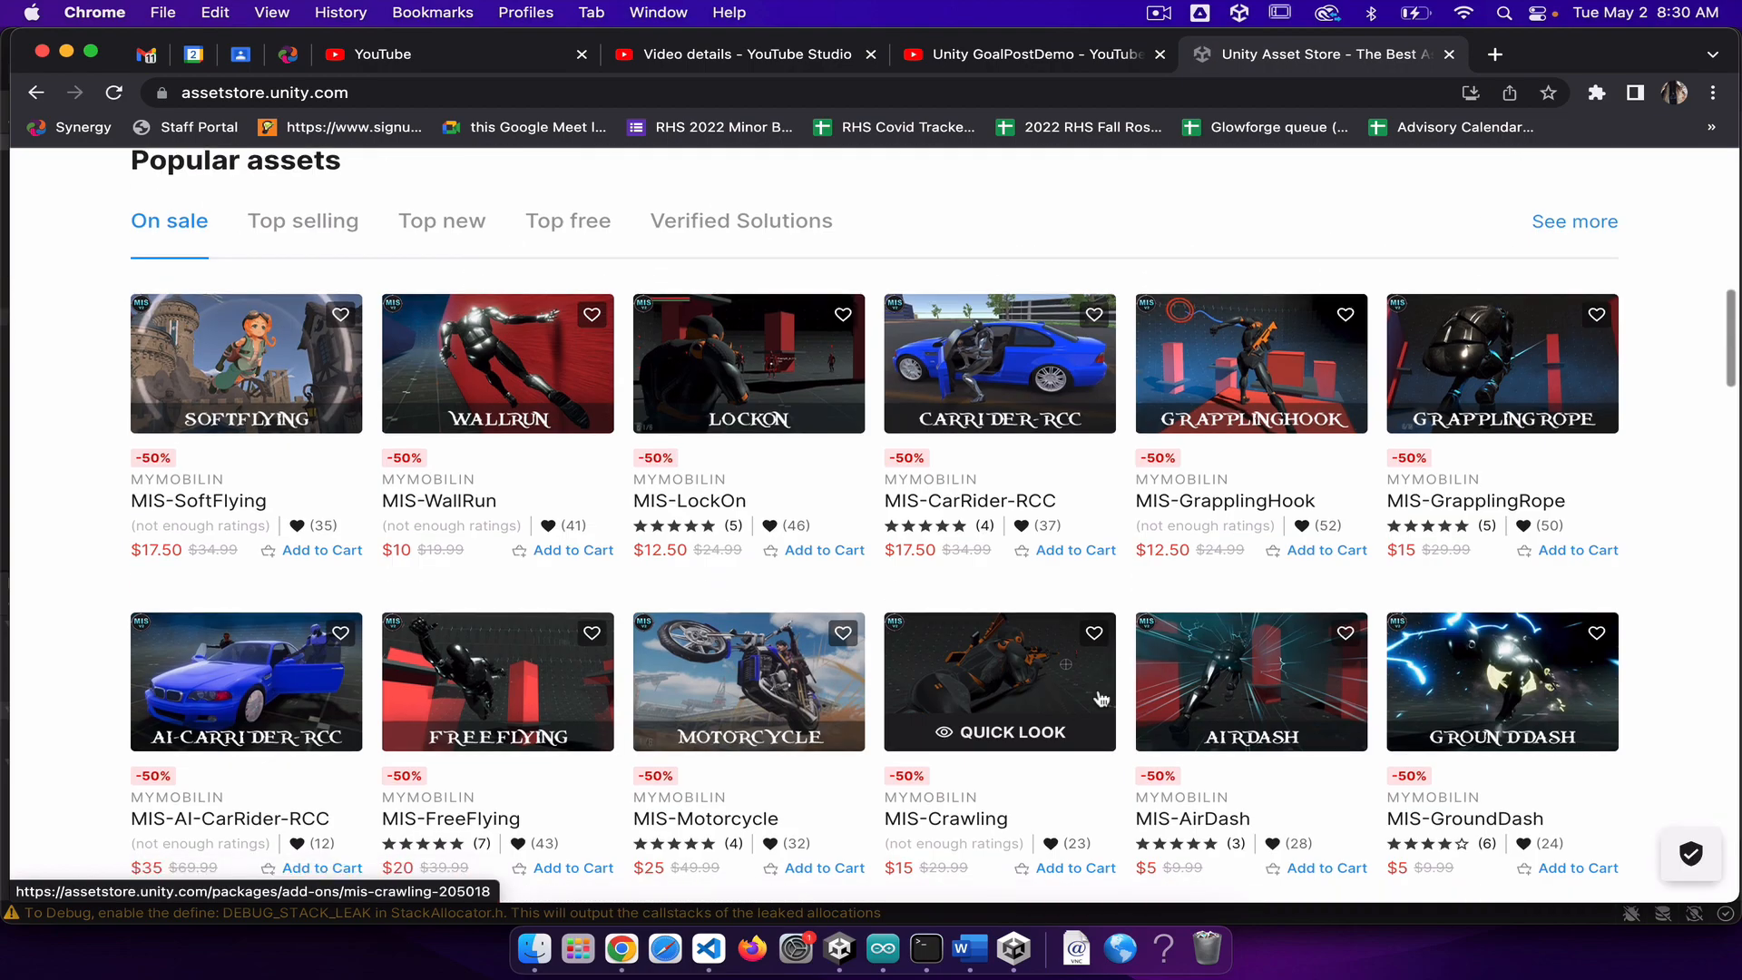
scroll(1101, 698, up, 5)
scroll(1100, 704, up, 3)
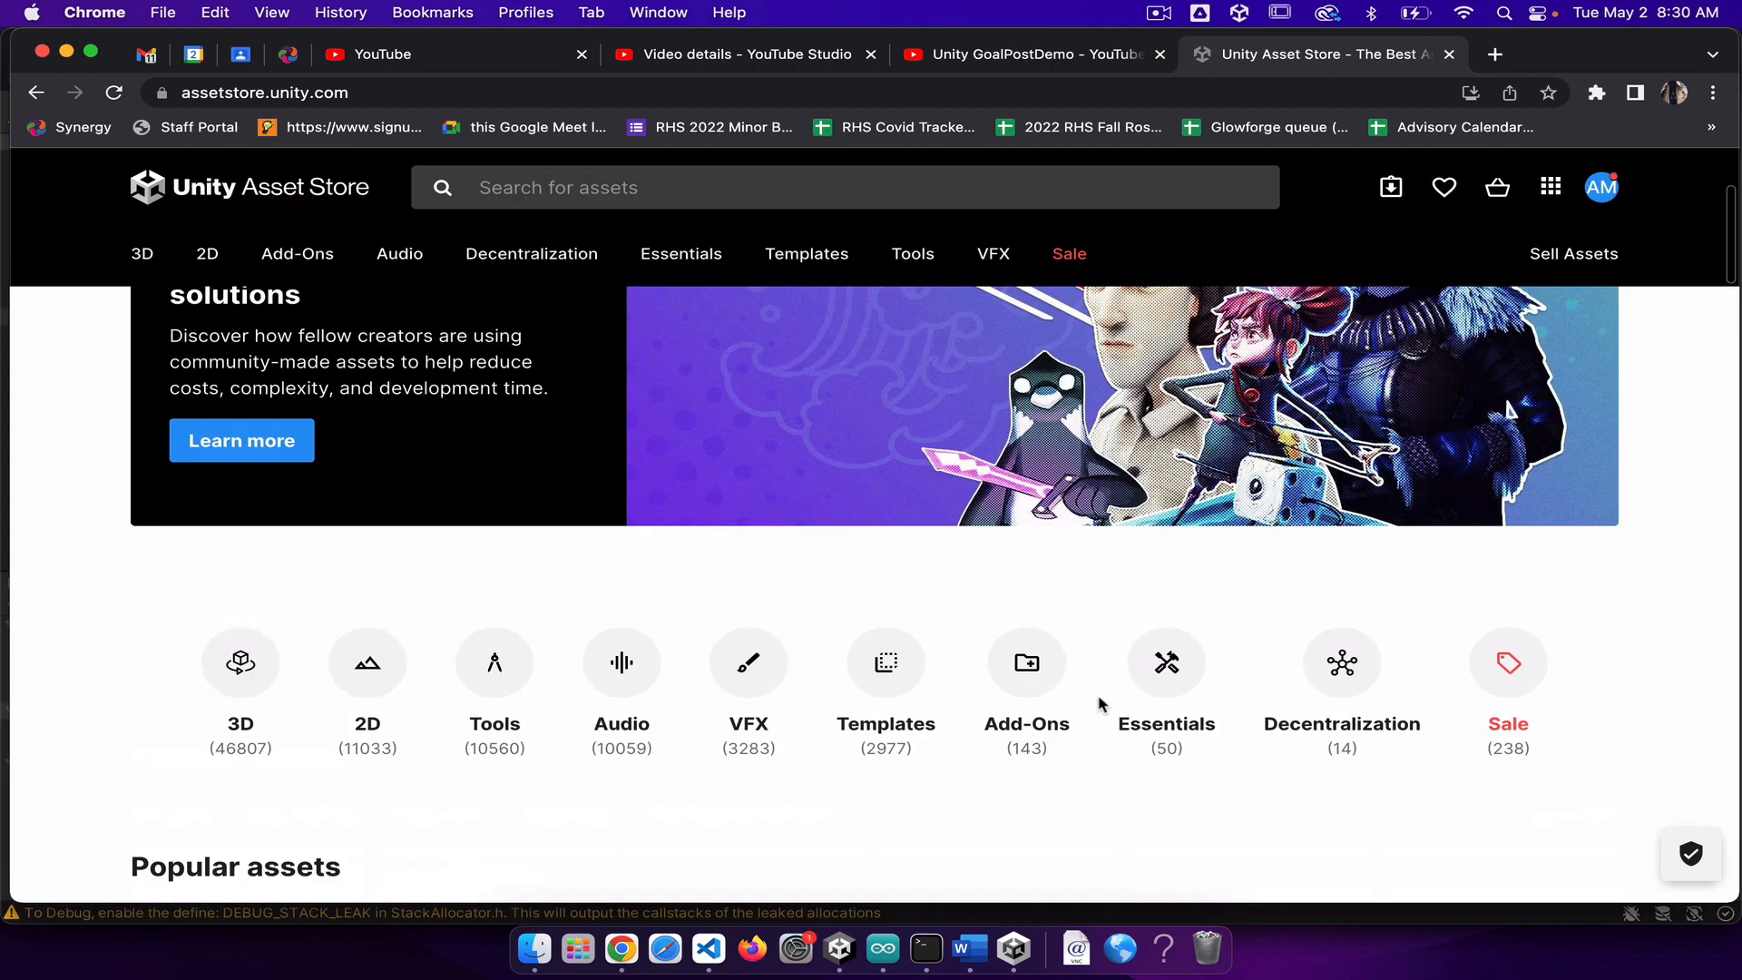
scroll(1100, 704, down, 8)
scroll(1100, 706, down, 12)
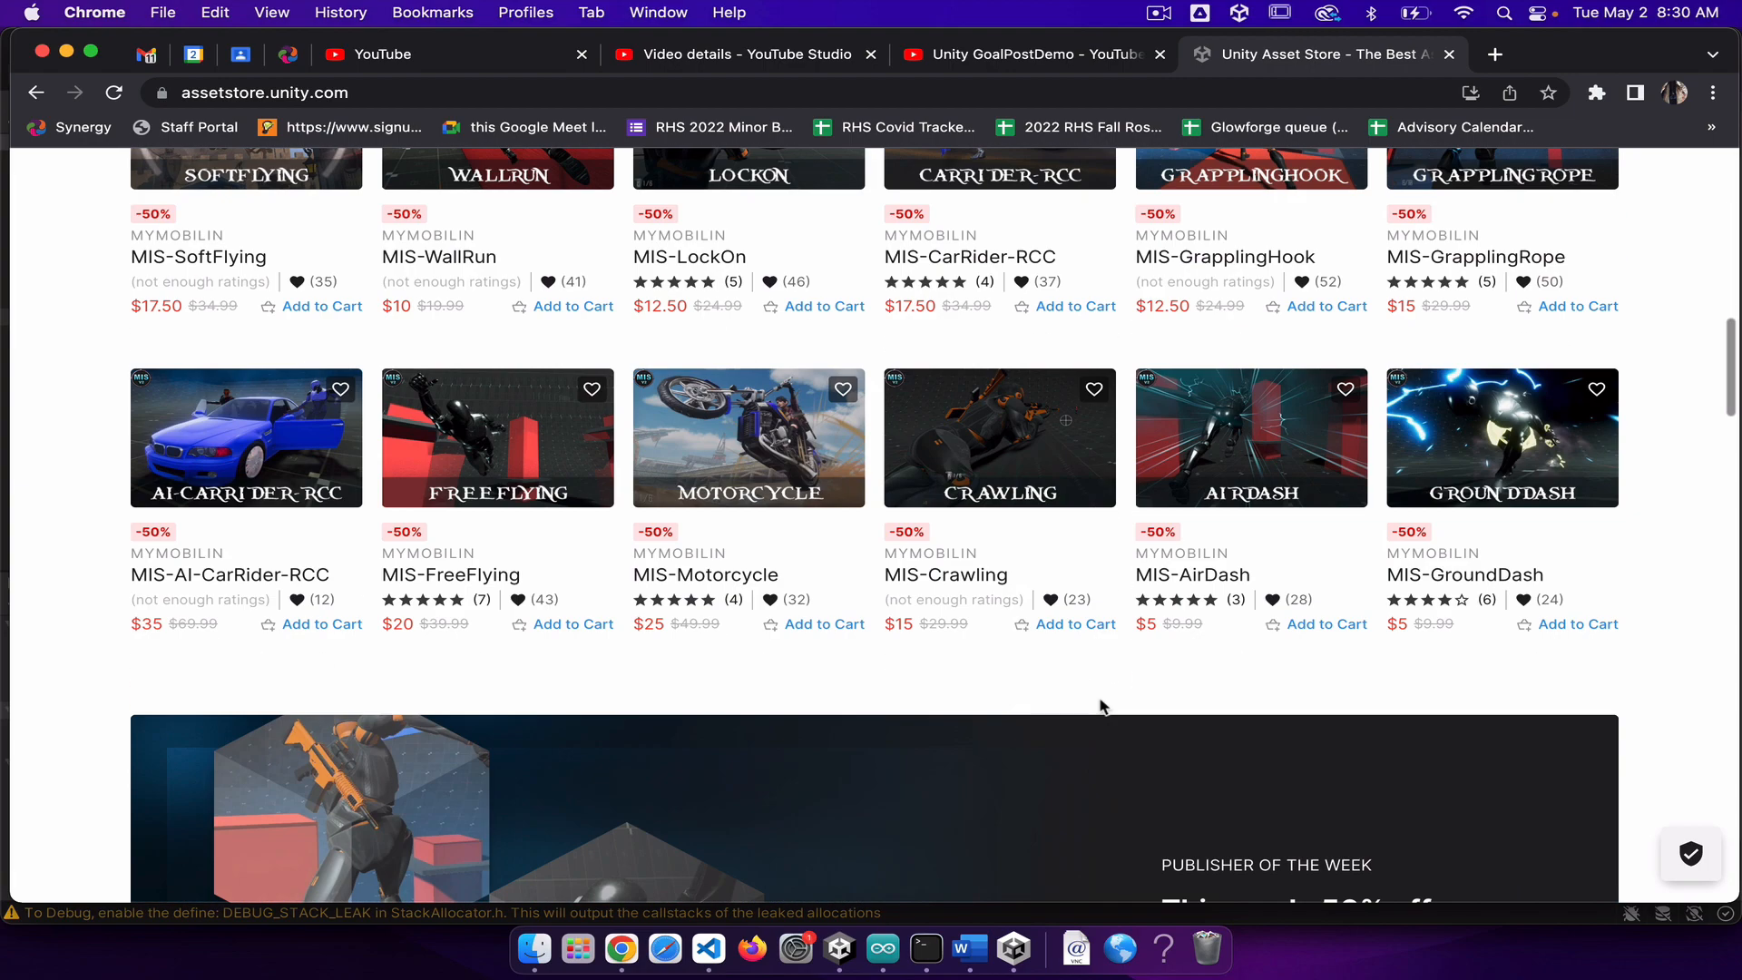
scroll(1102, 707, down, 10)
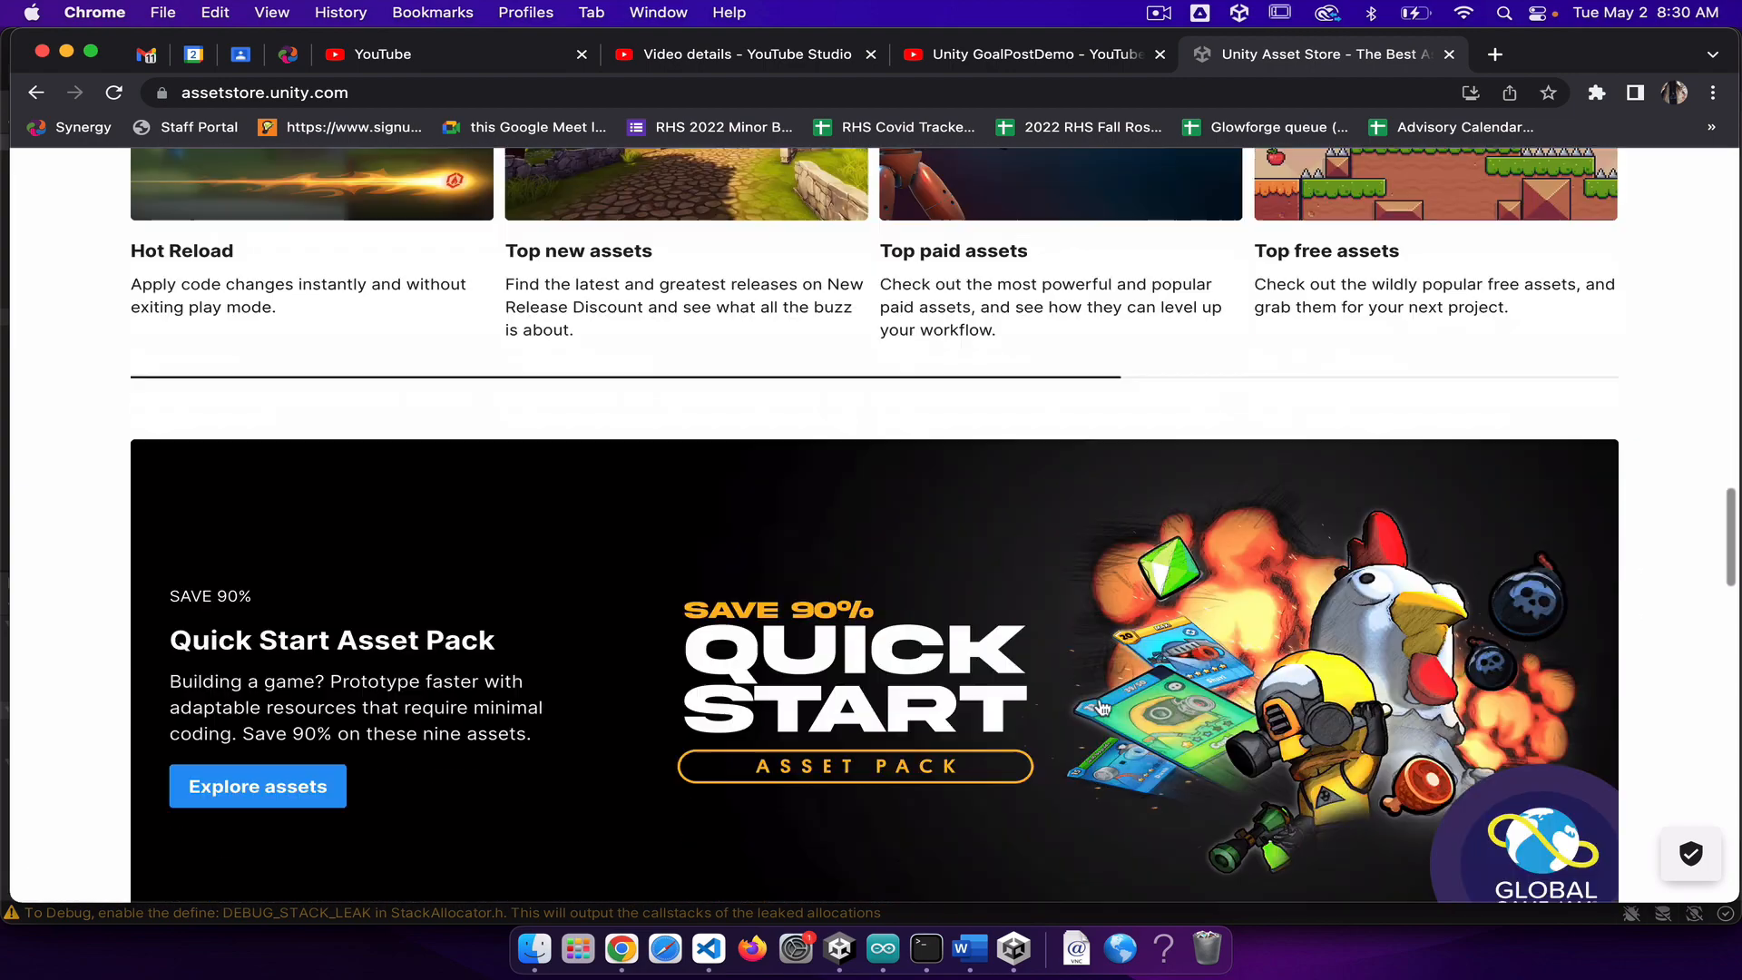
scroll(1147, 726, down, 10)
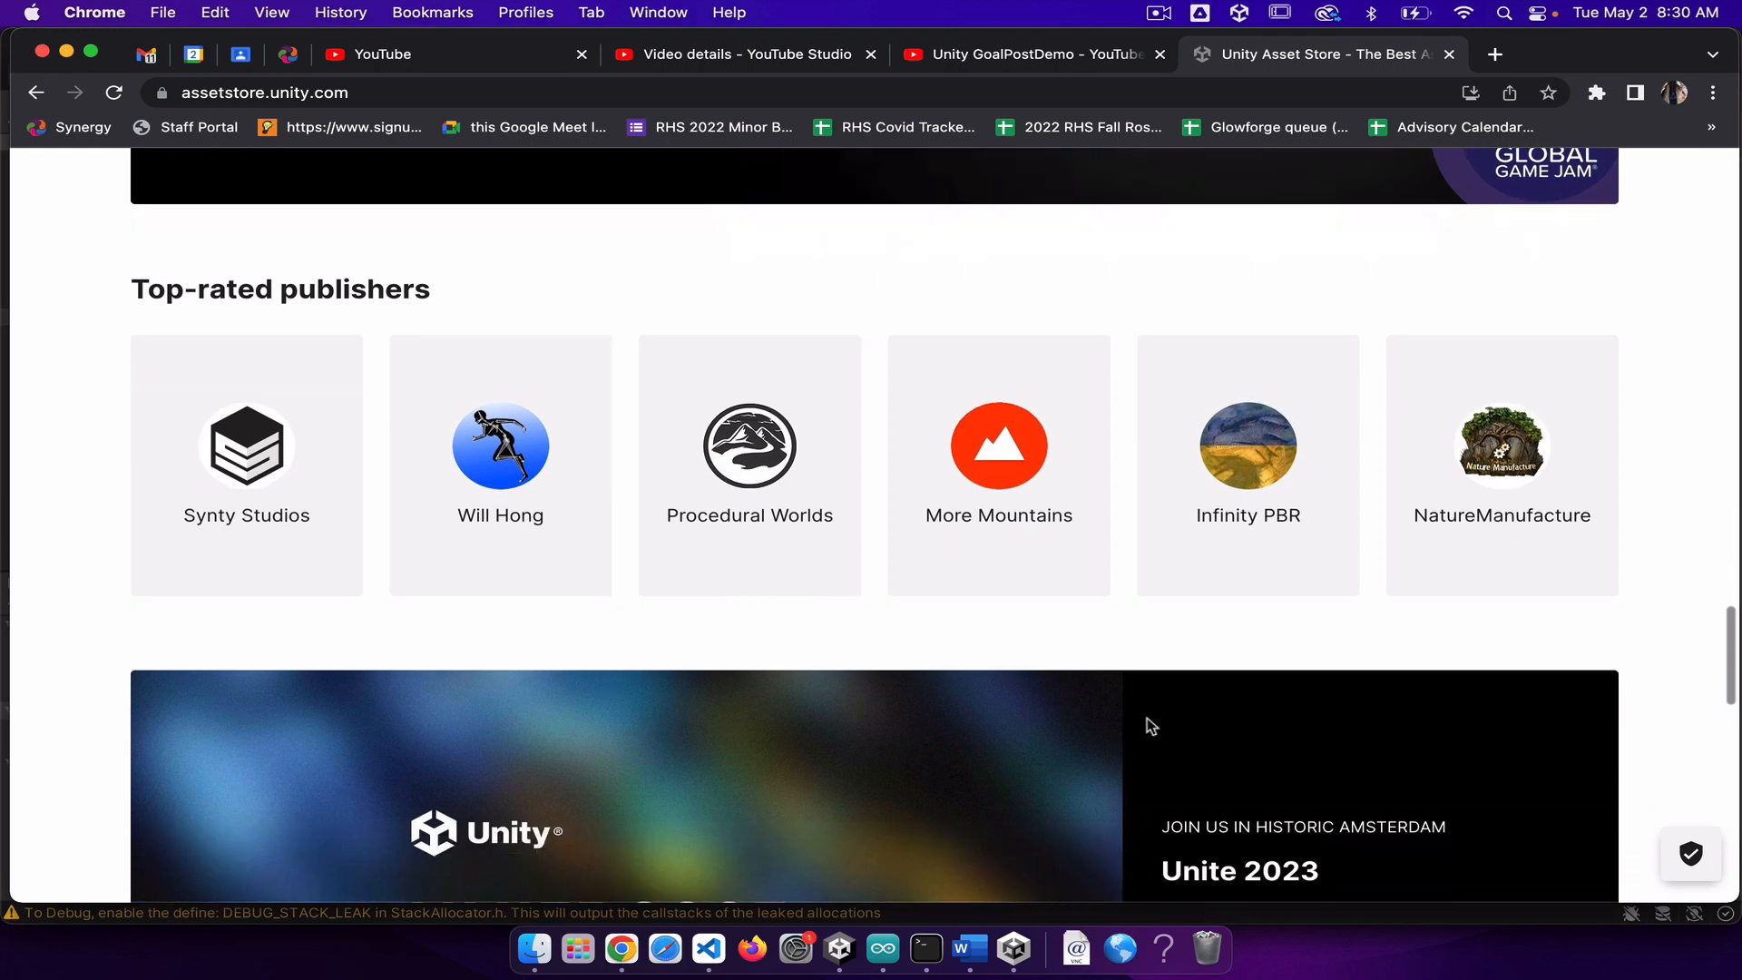
scroll(1146, 725, up, 20)
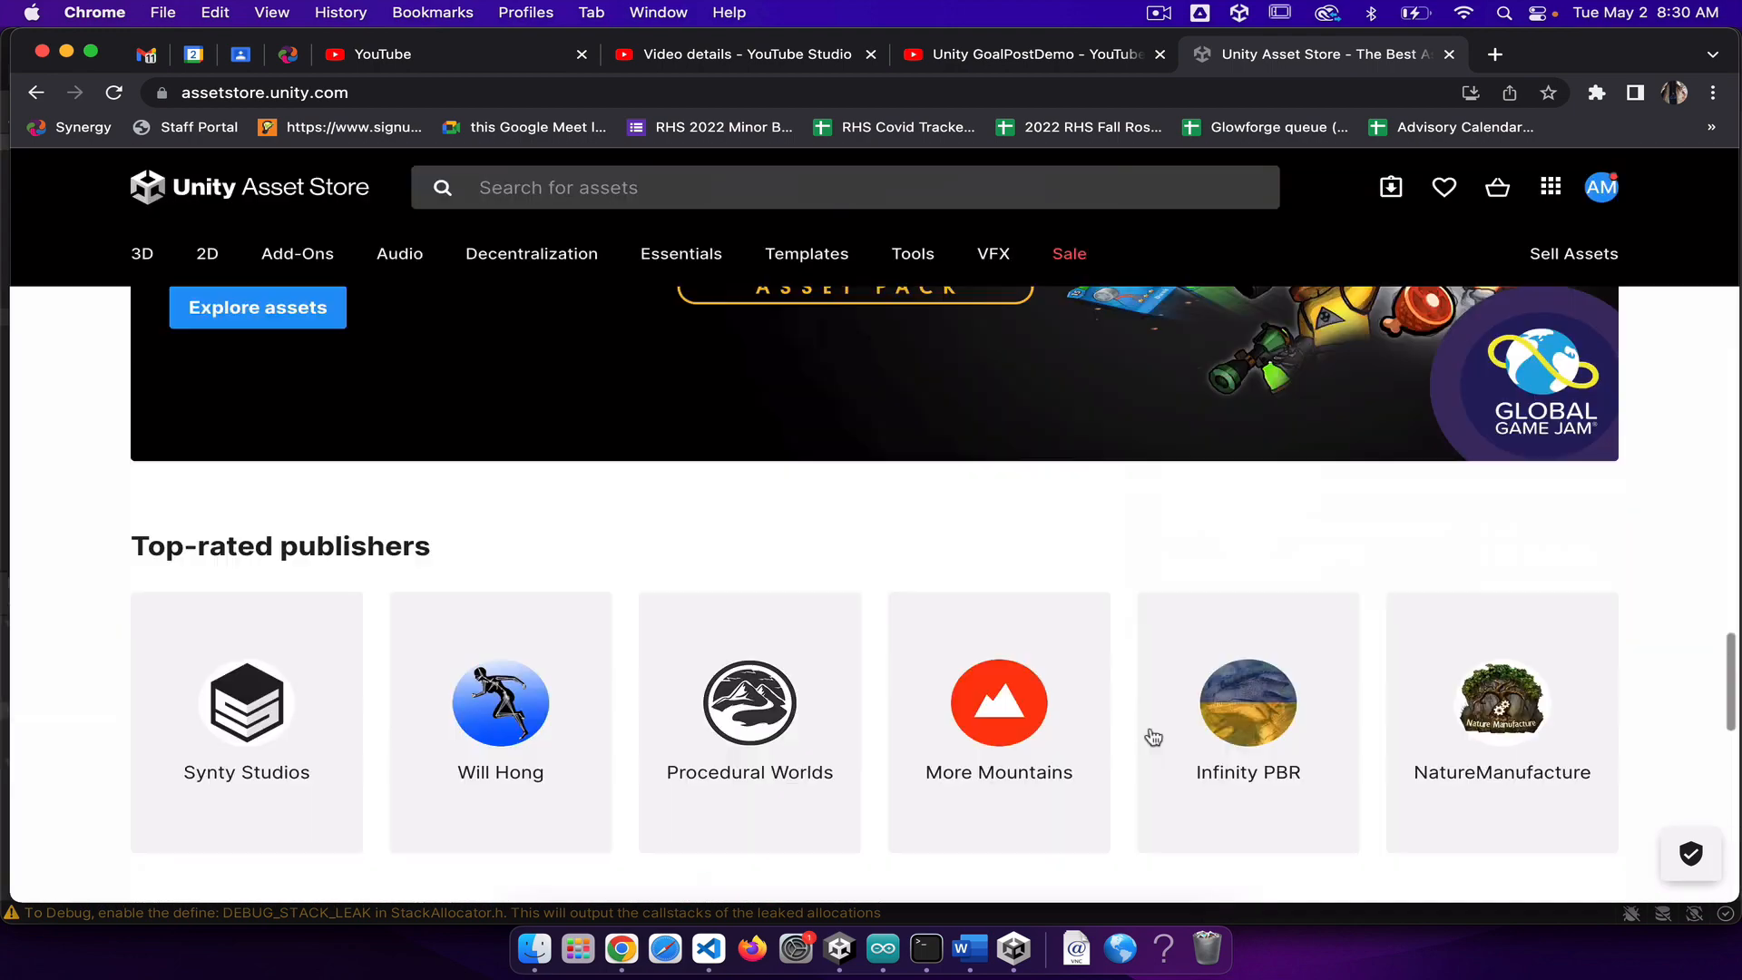
Step: Search the Asset Store for "starter assets unity" and open the page of Starter Assets - First Person Character Controller | URP
click(556, 236)
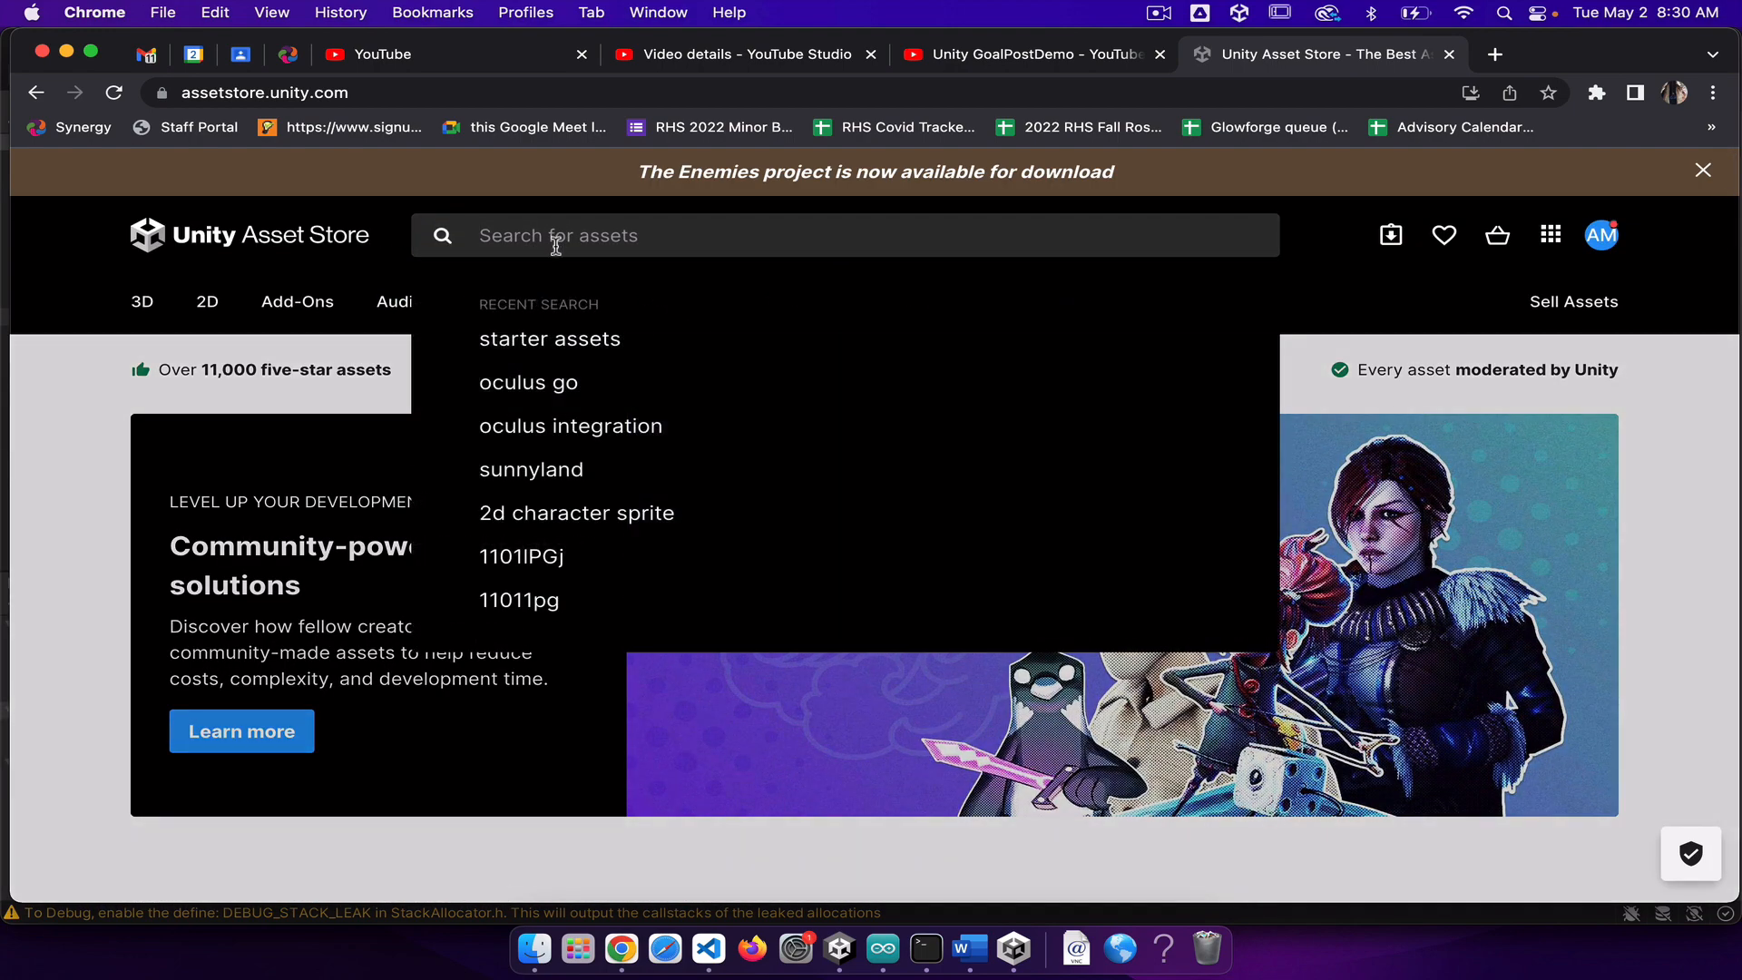
text(starter assets unity)
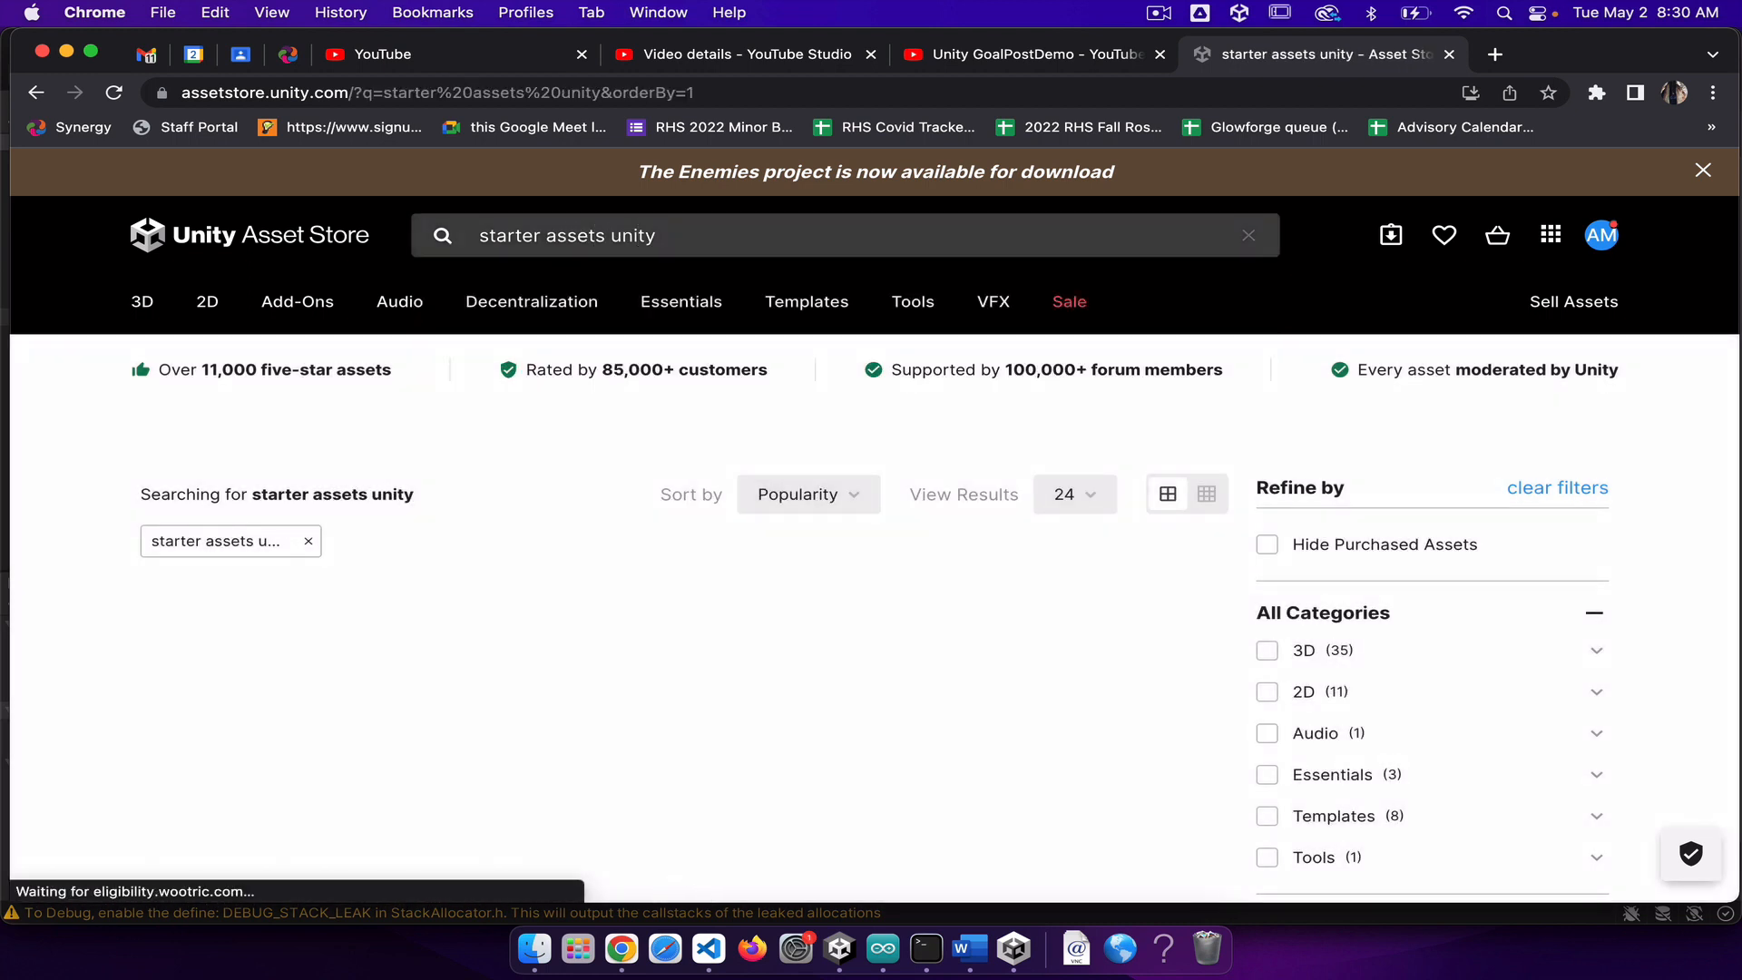
scroll(603, 713, down, 4)
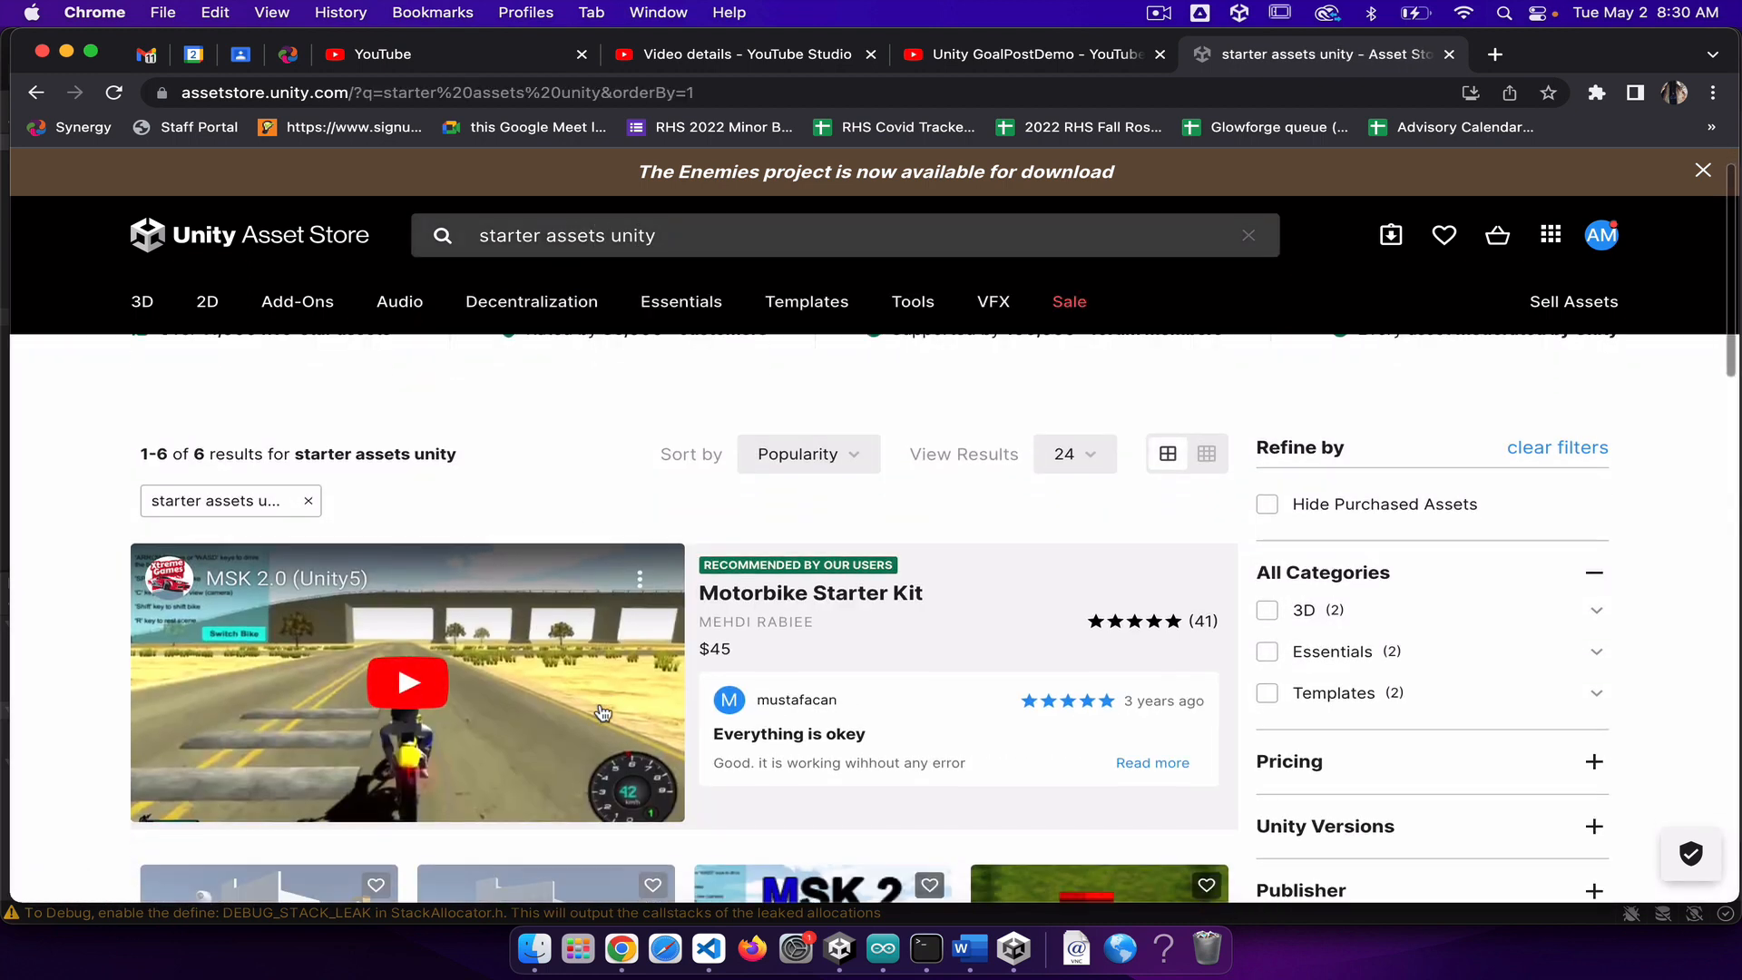
scroll(606, 711, down, 2)
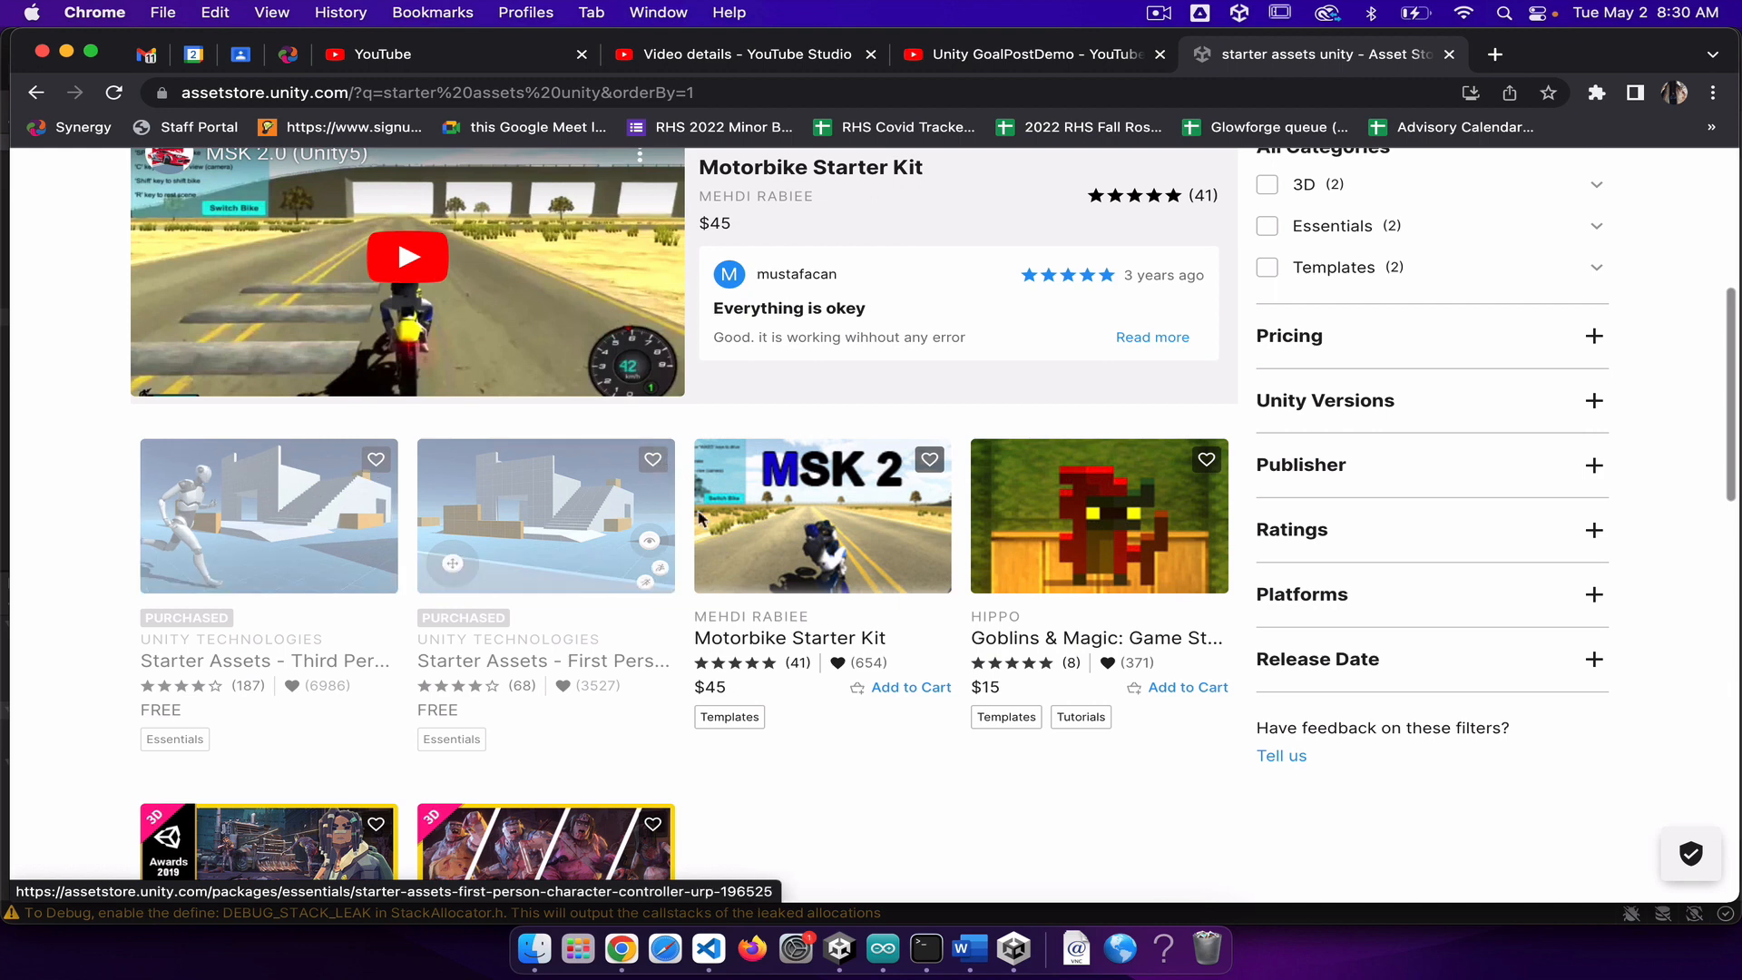
click(582, 497)
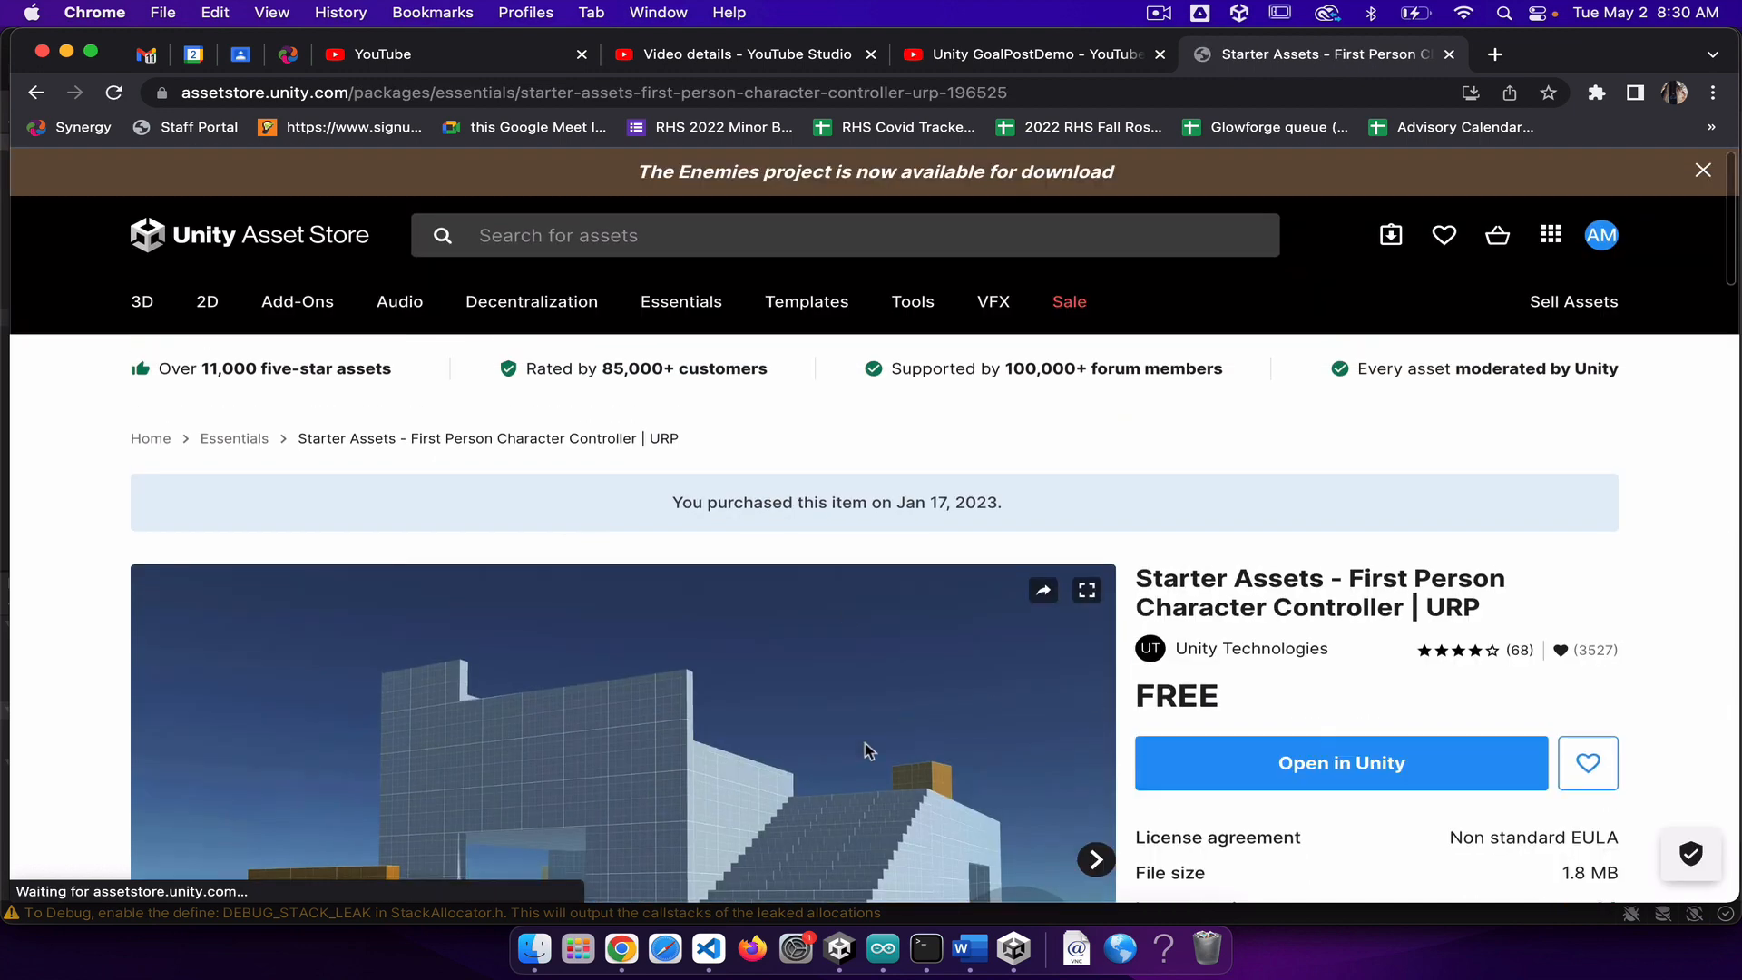
Step: Open the First Person Character Controller asset in Unity, allowing the browser to launch the editor
scroll(1096, 649, down, 3)
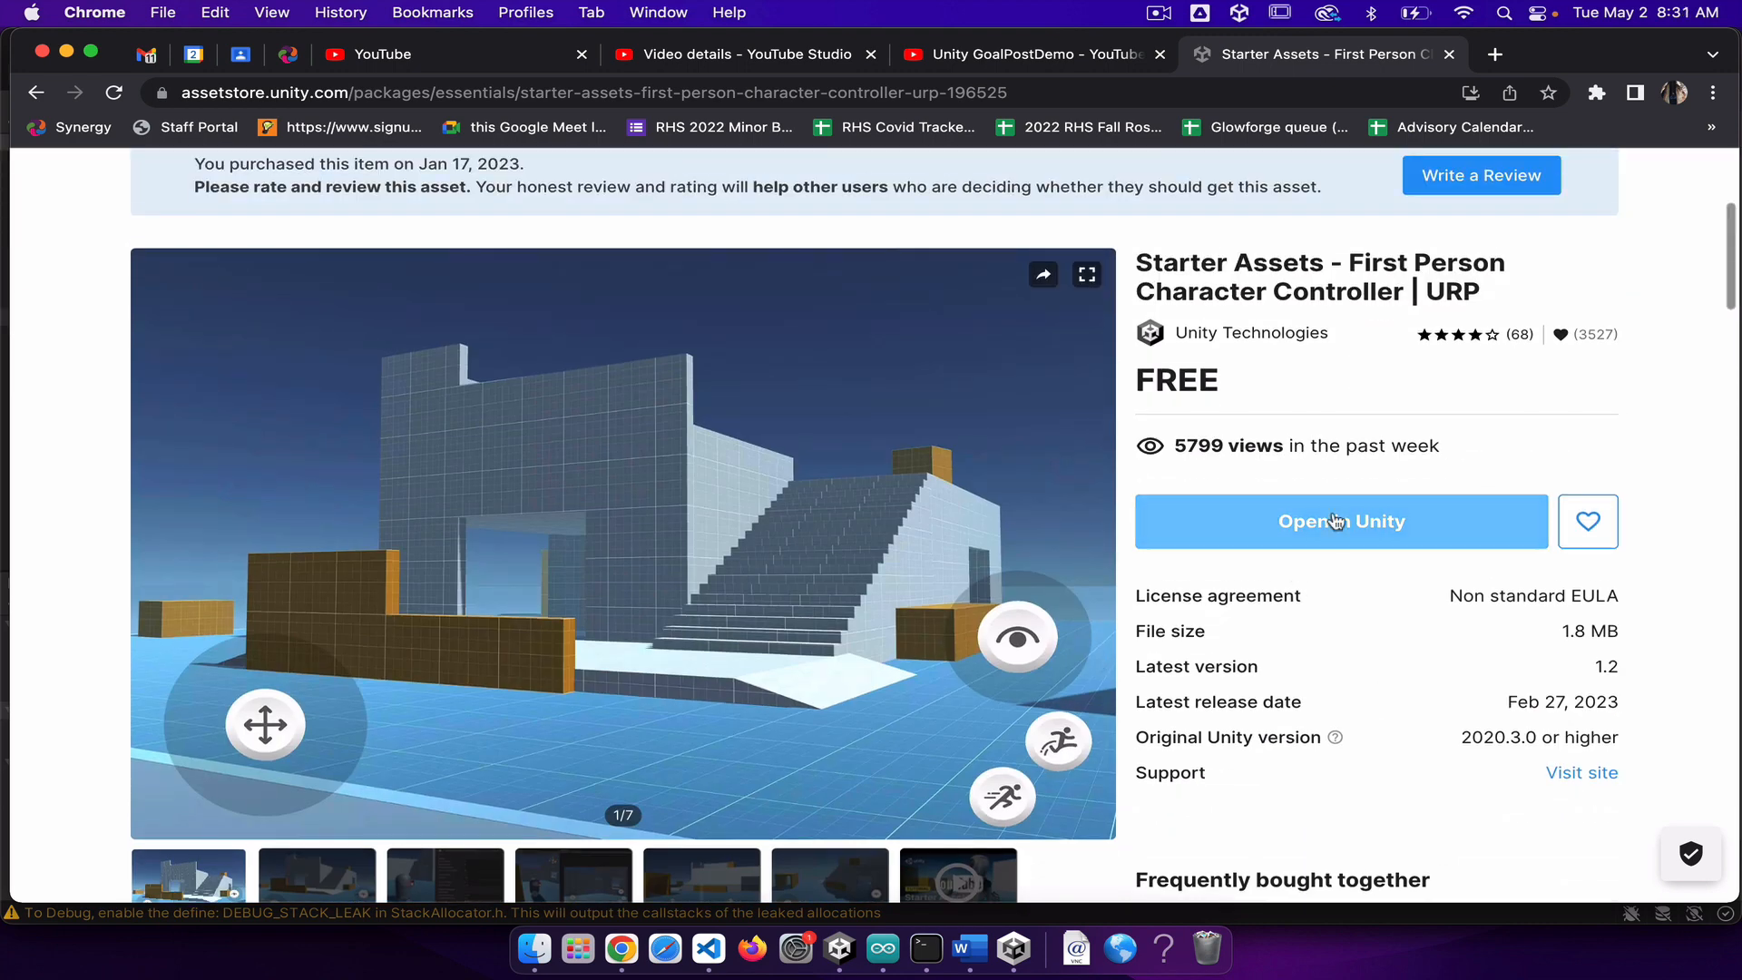
click(1307, 517)
click(1311, 518)
click(1376, 524)
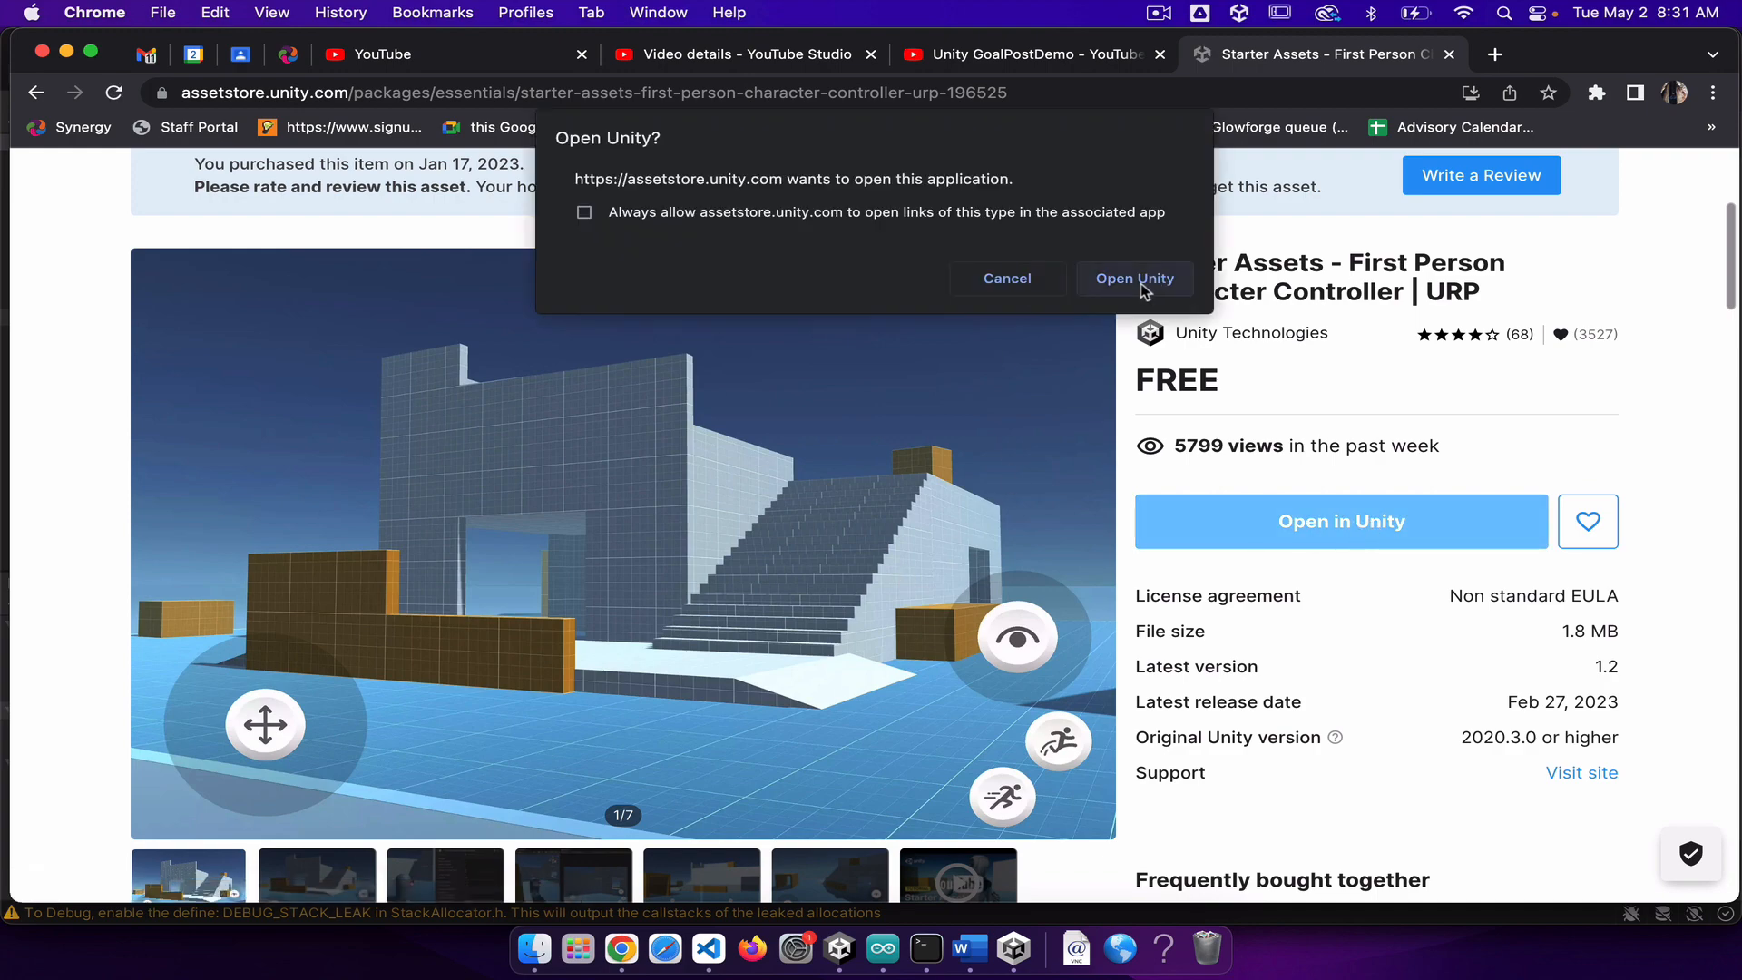
click(1142, 282)
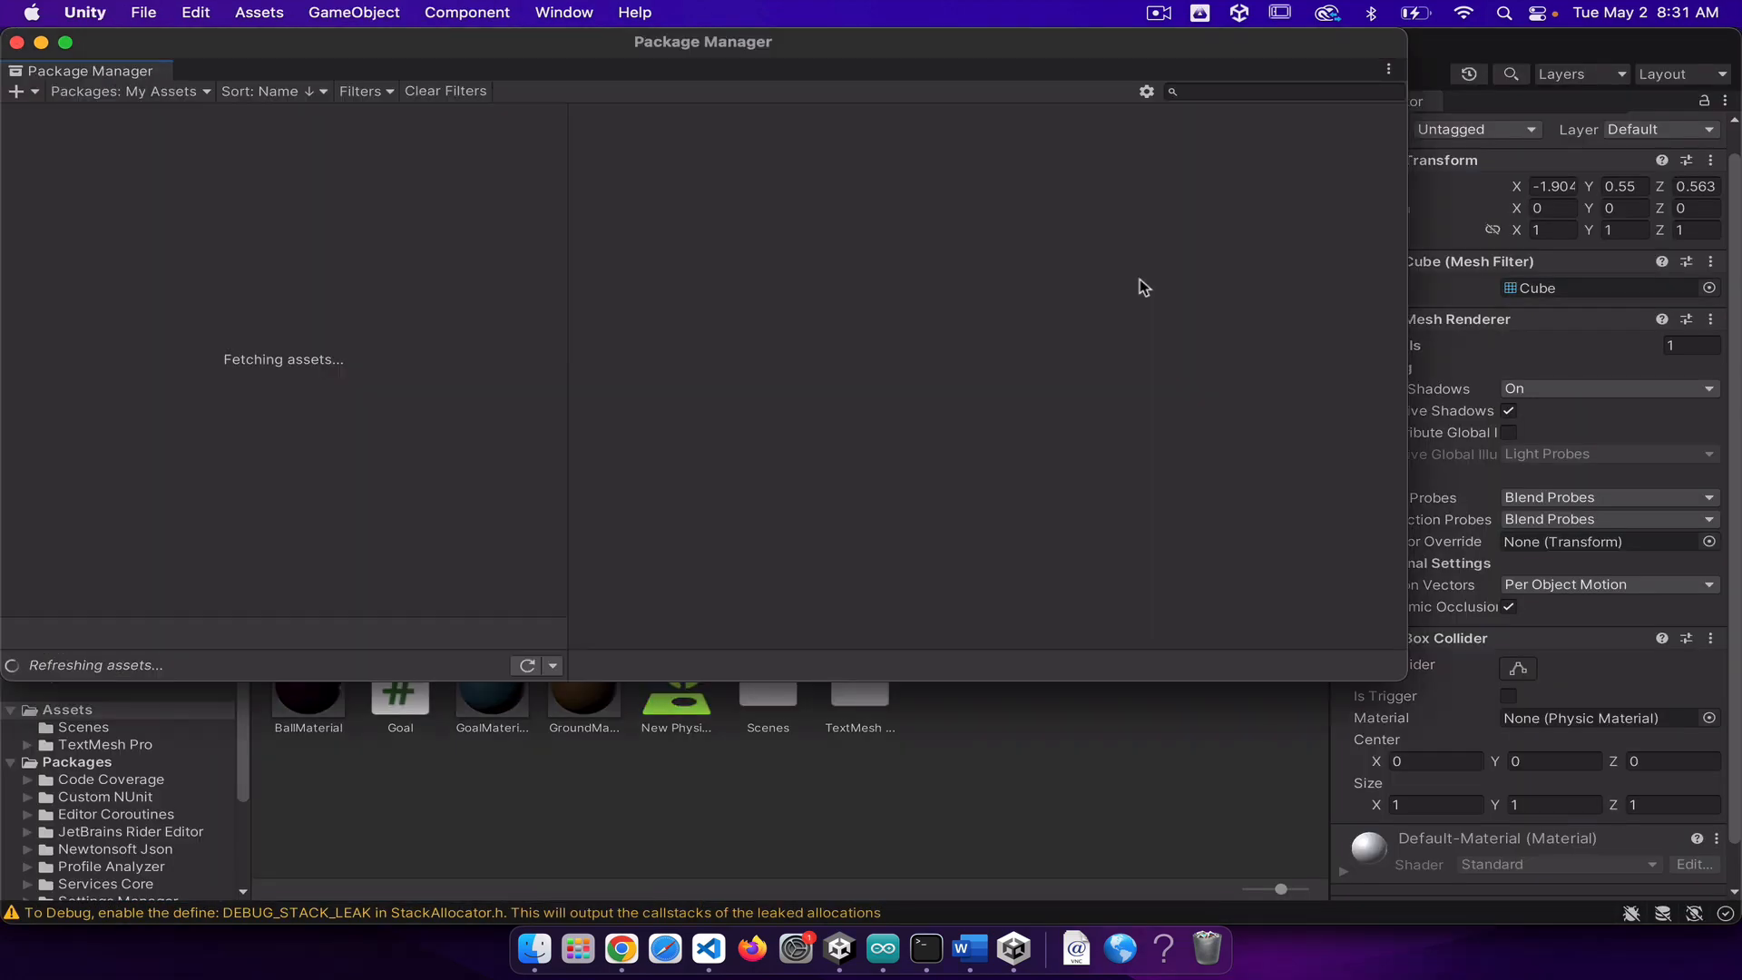
Step: View the In Project packages in the Package Manager and switch the package list back to My Assets
click(563, 12)
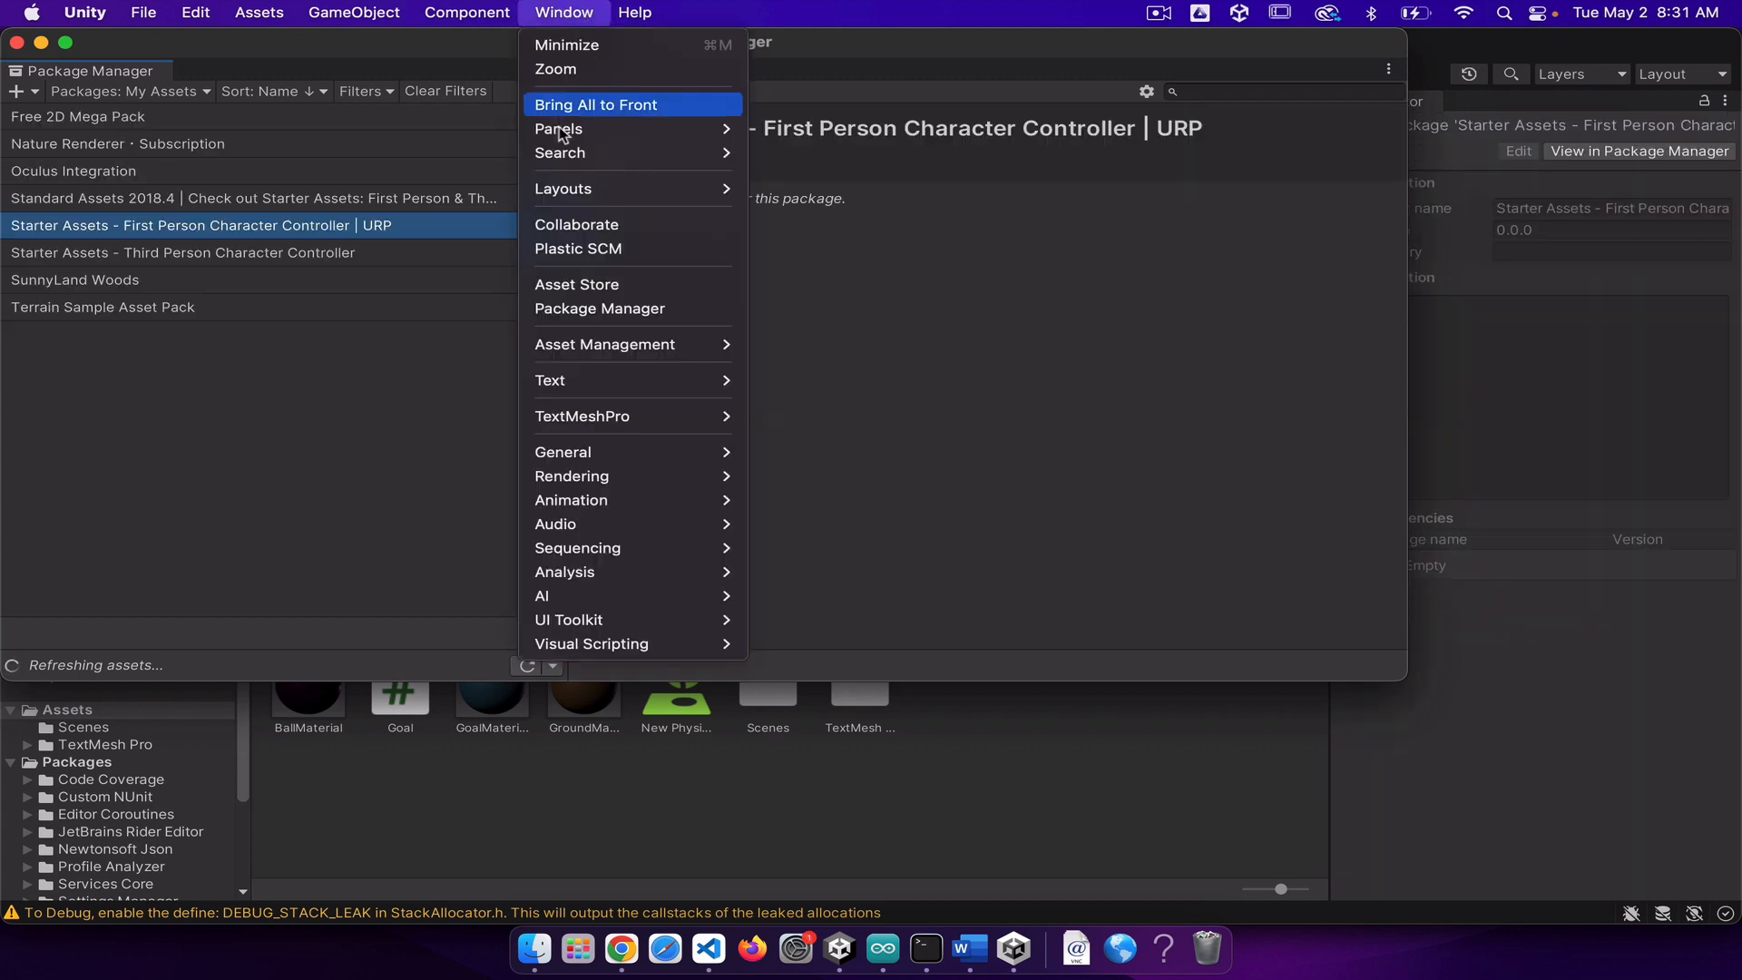
click(522, 318)
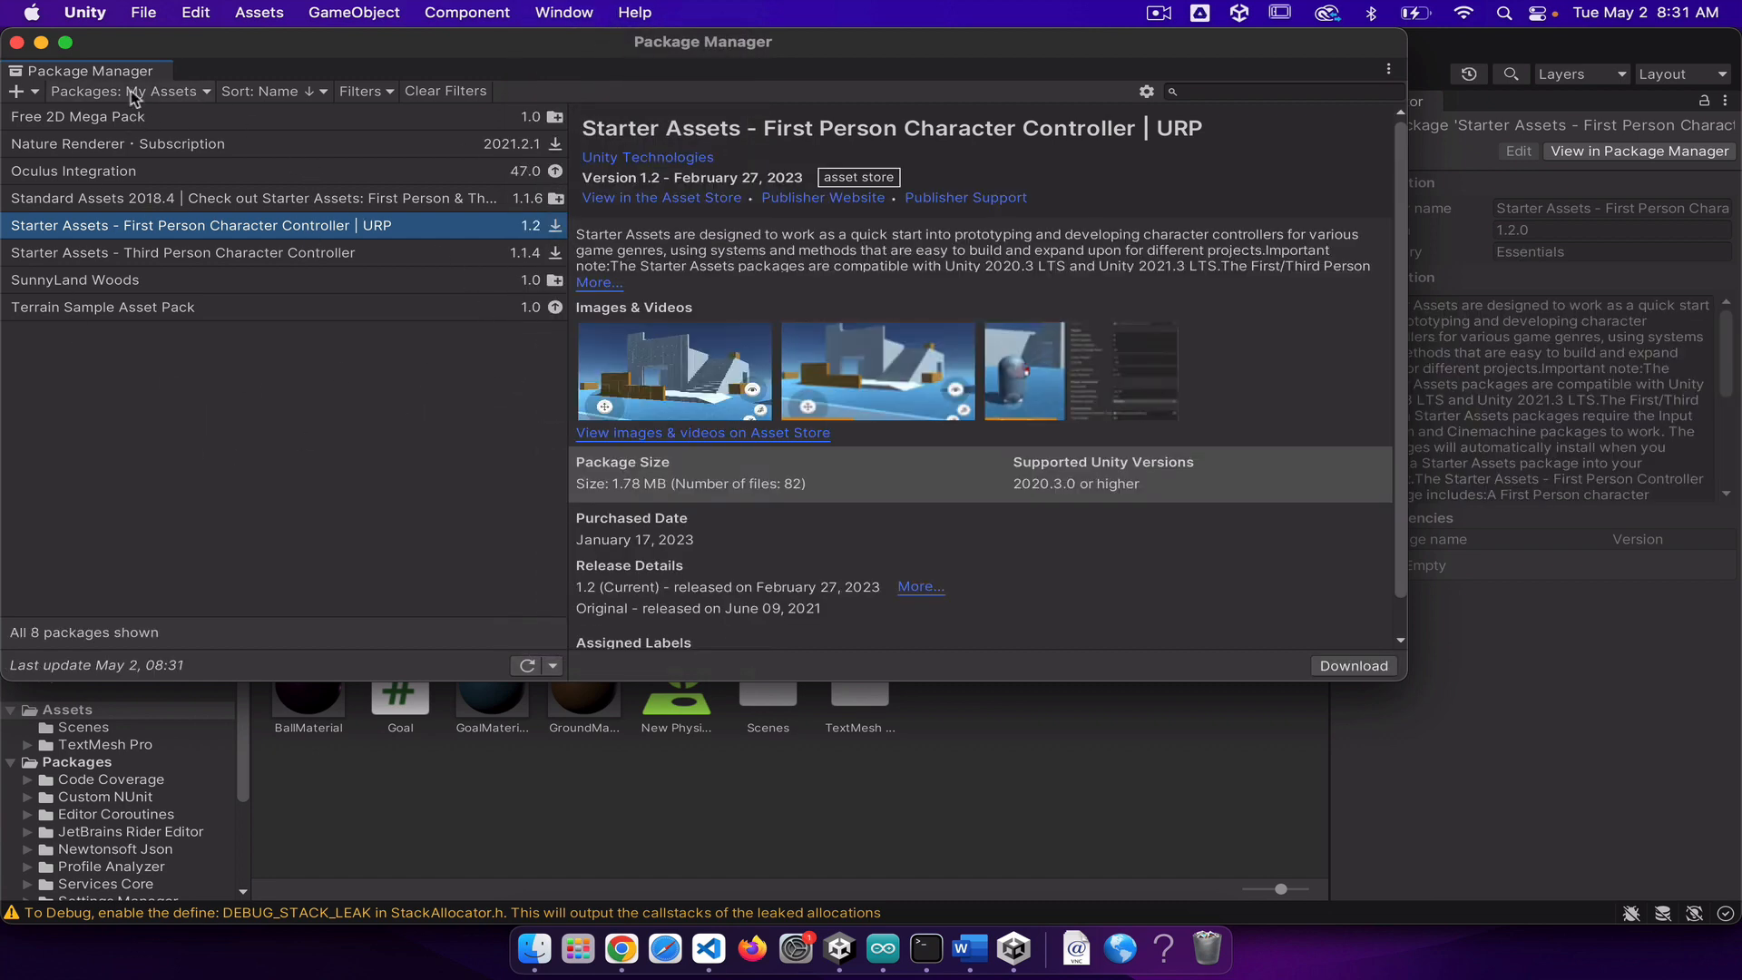
click(194, 96)
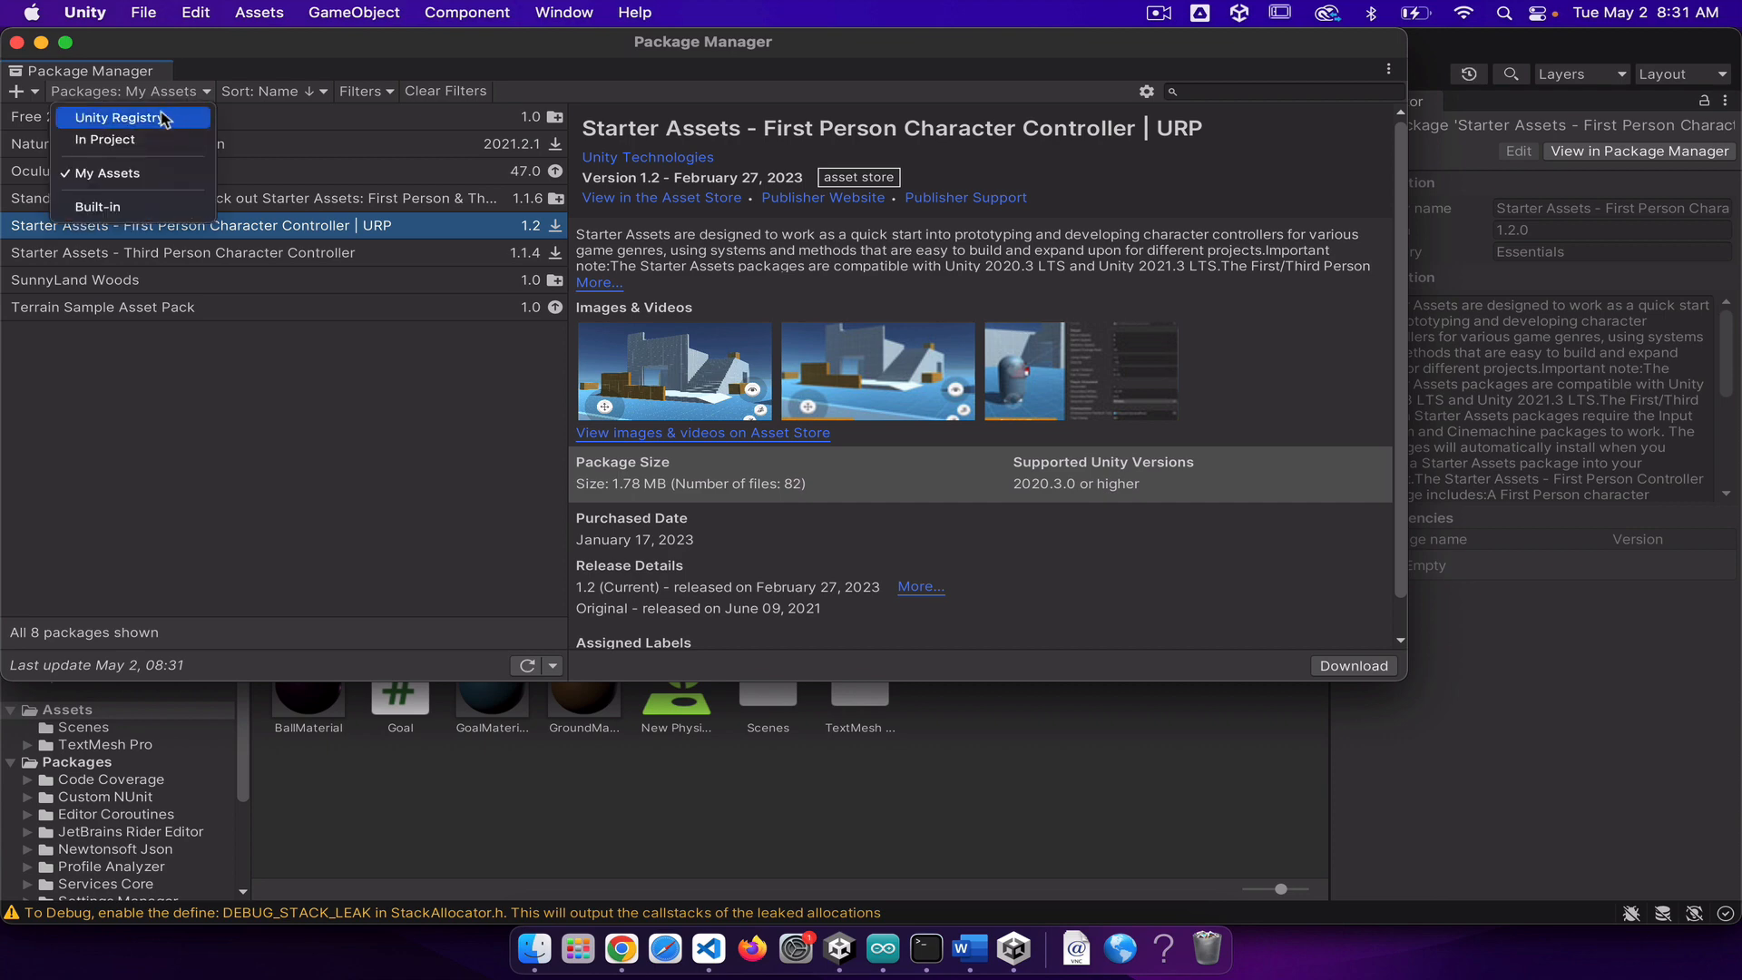
click(109, 145)
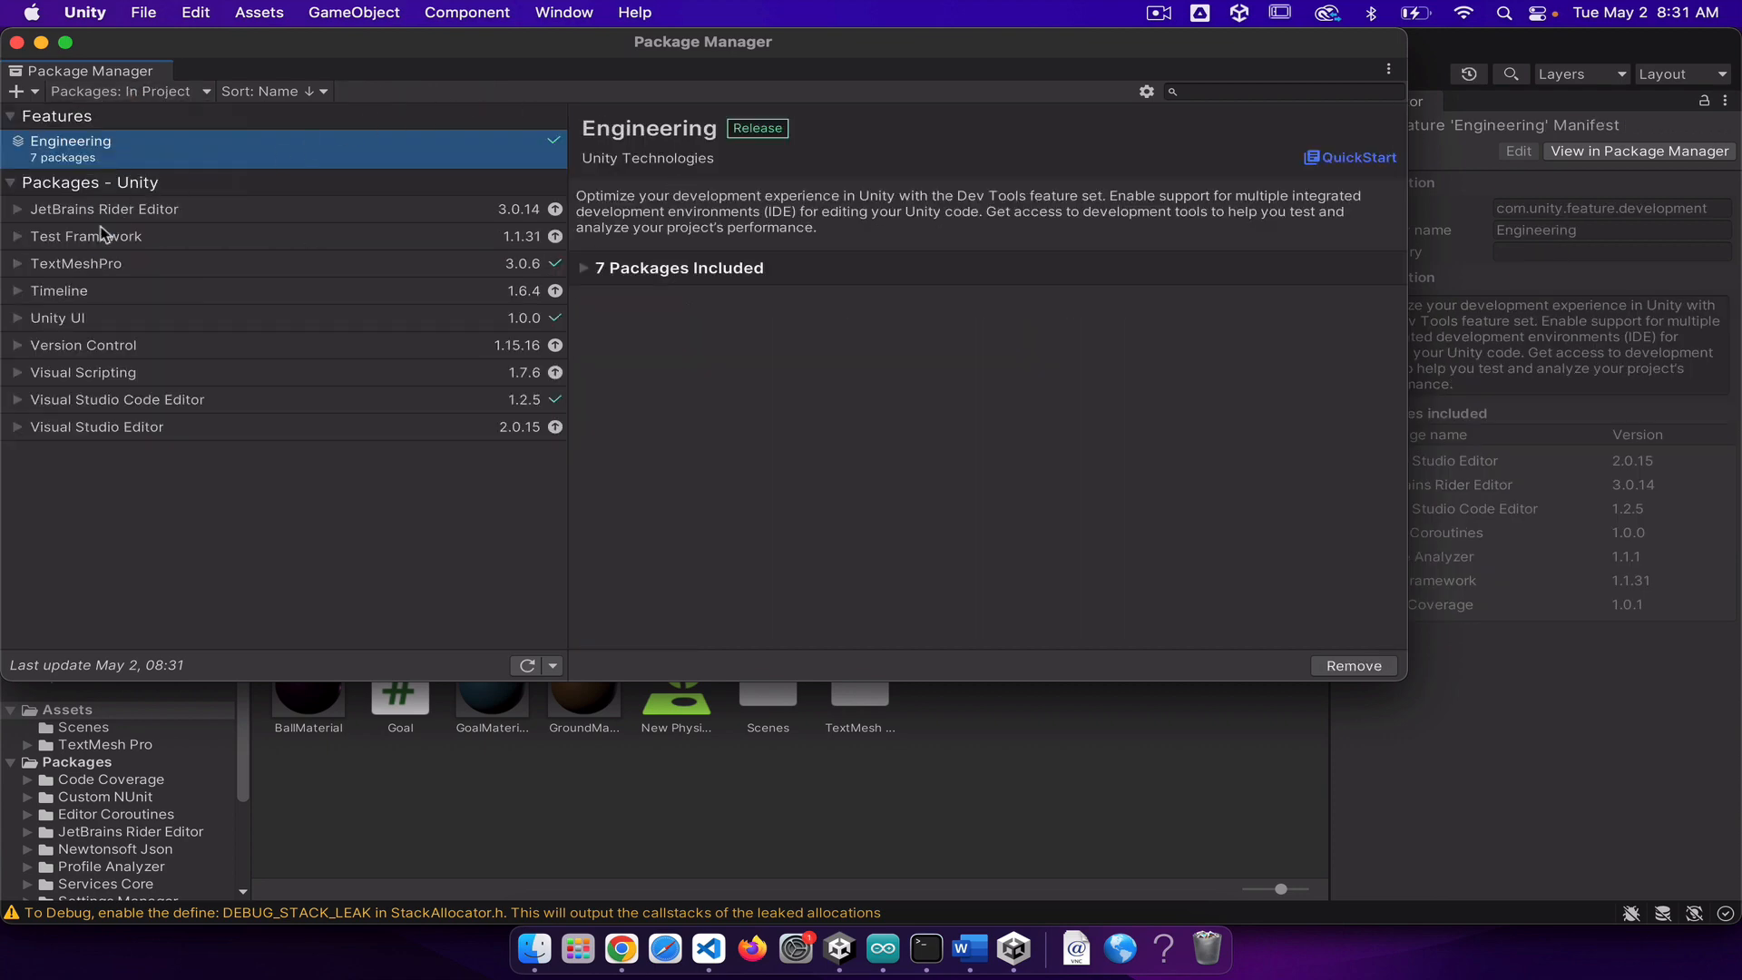
click(194, 96)
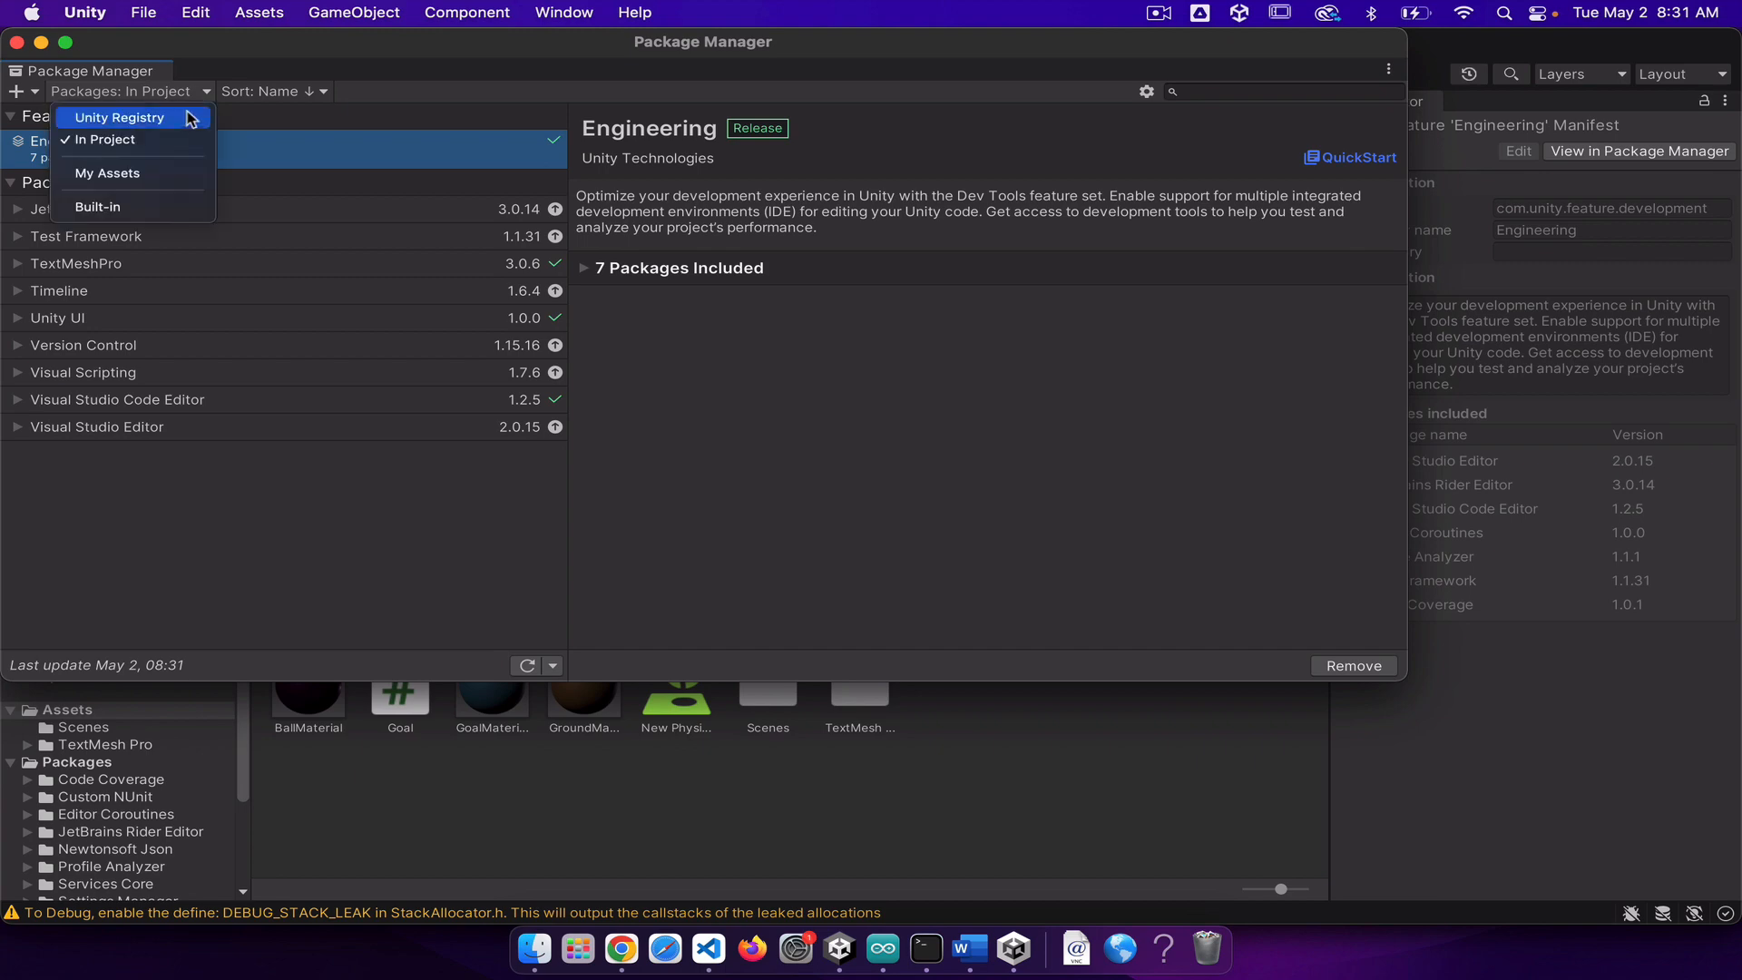
click(137, 174)
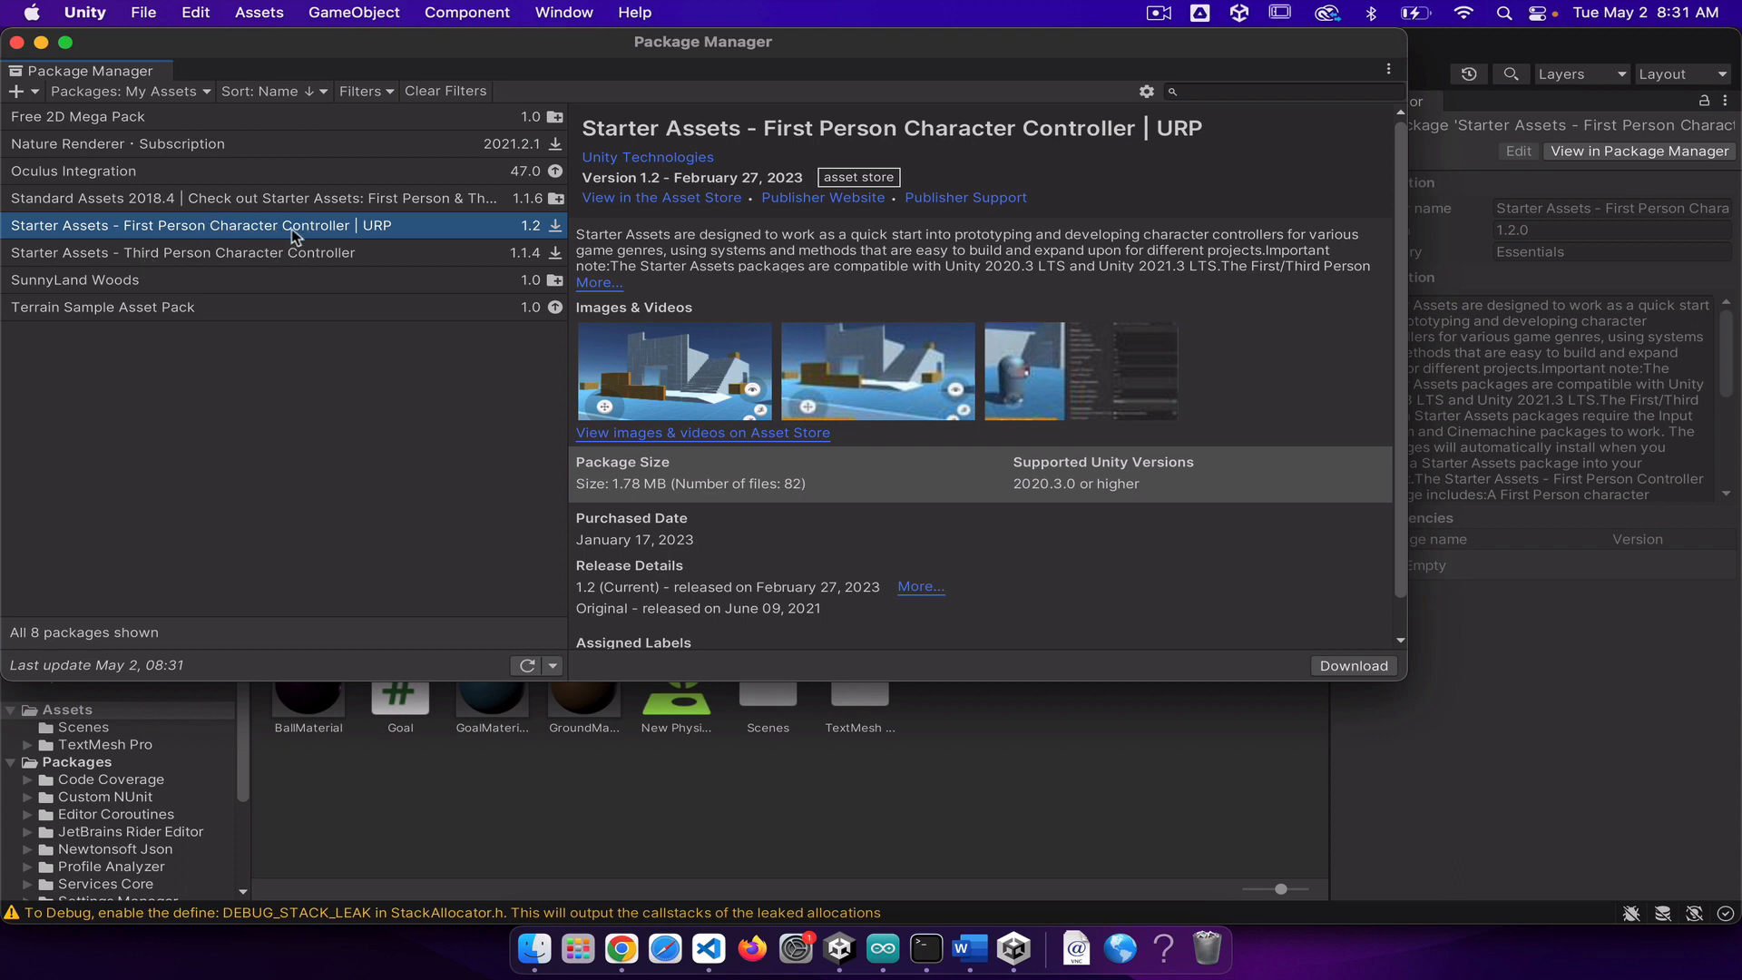
Step: Download the First Person Character Controller package and start importing it, choosing to install or upgrade its Package Manager dependencies
click(1346, 664)
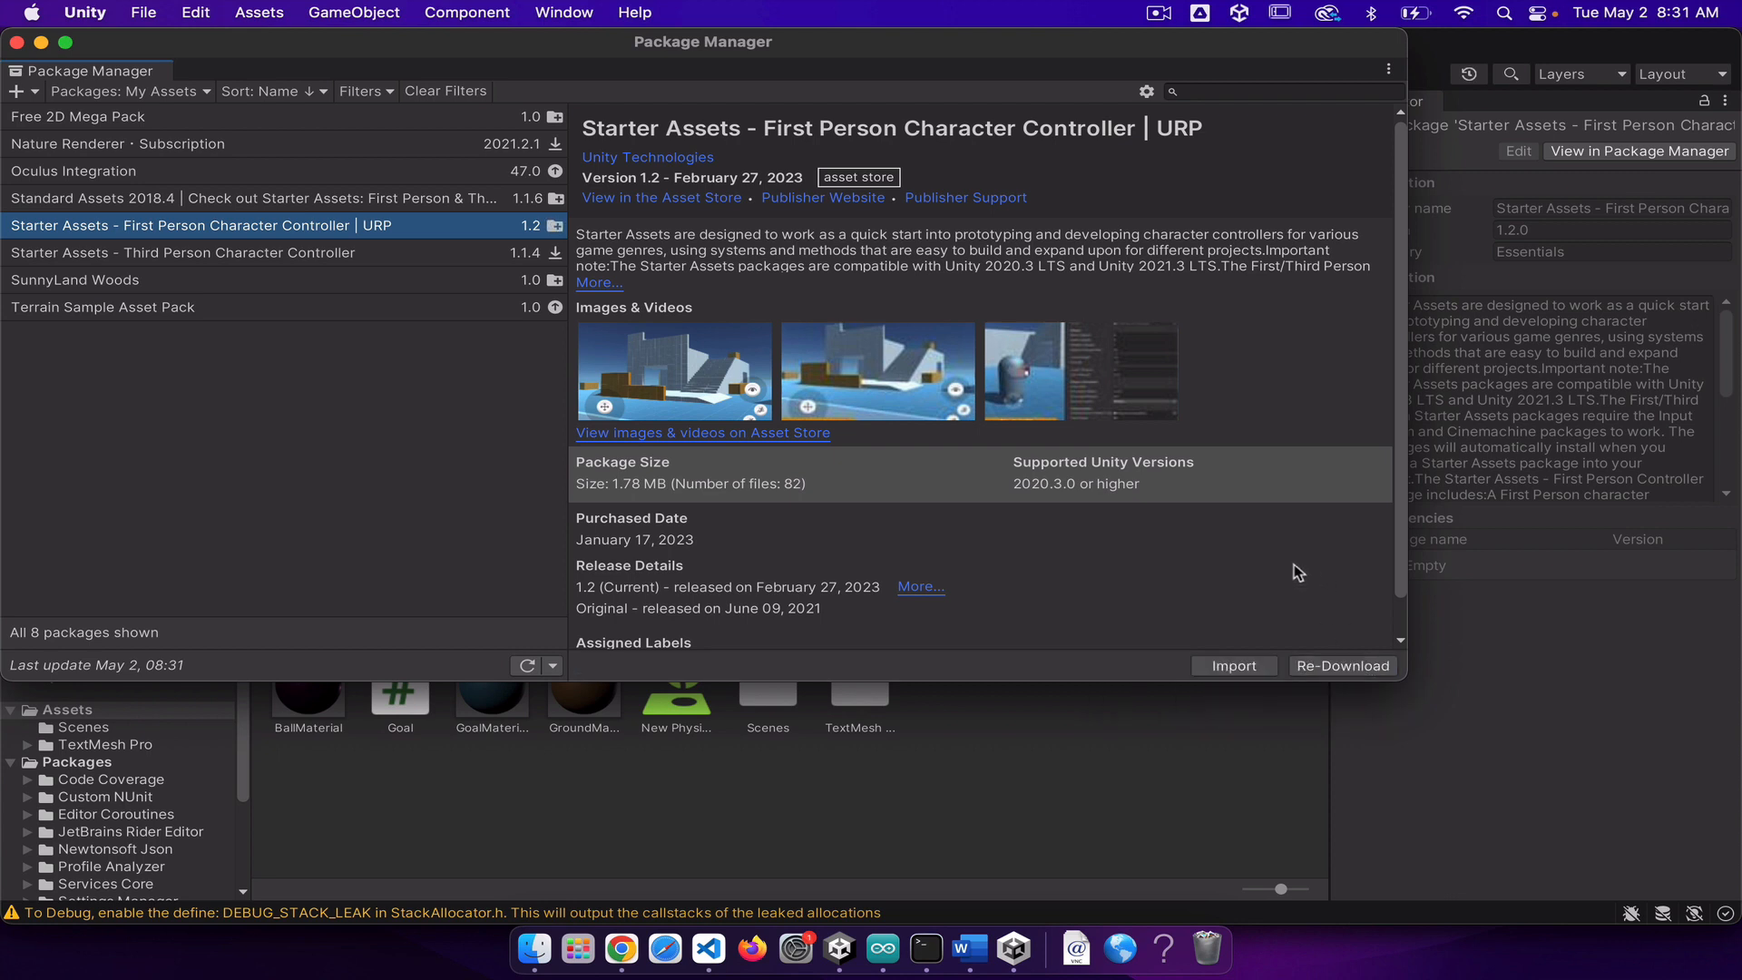
click(1224, 666)
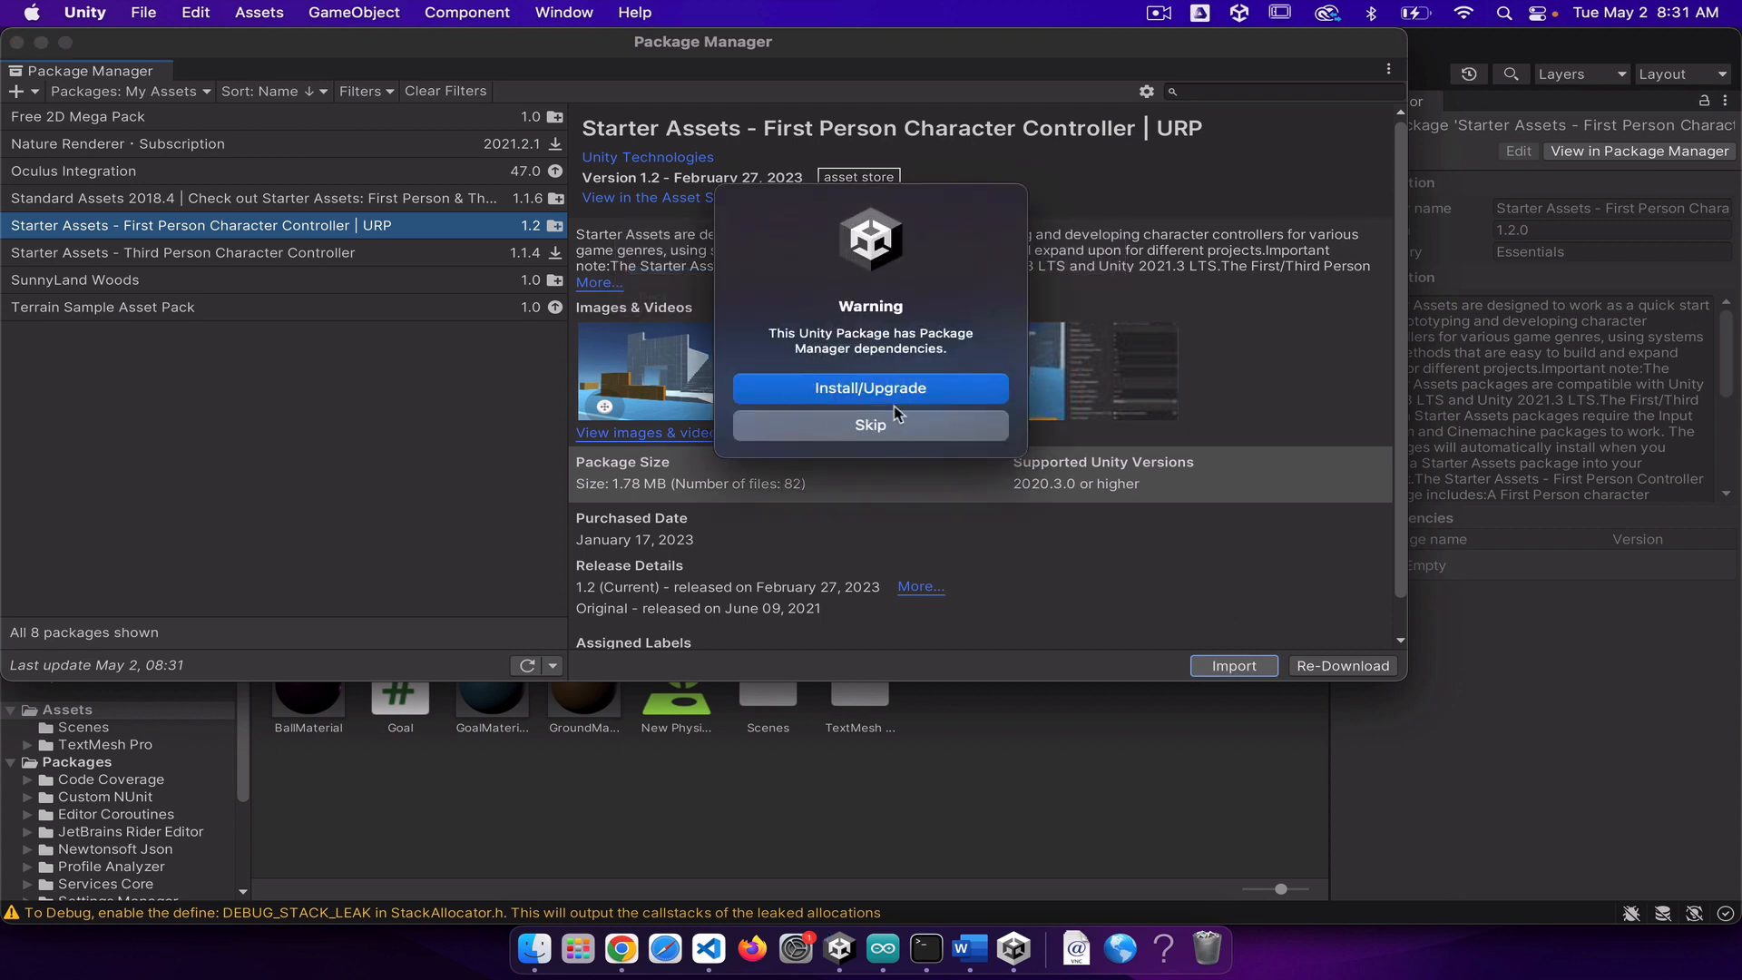
click(890, 397)
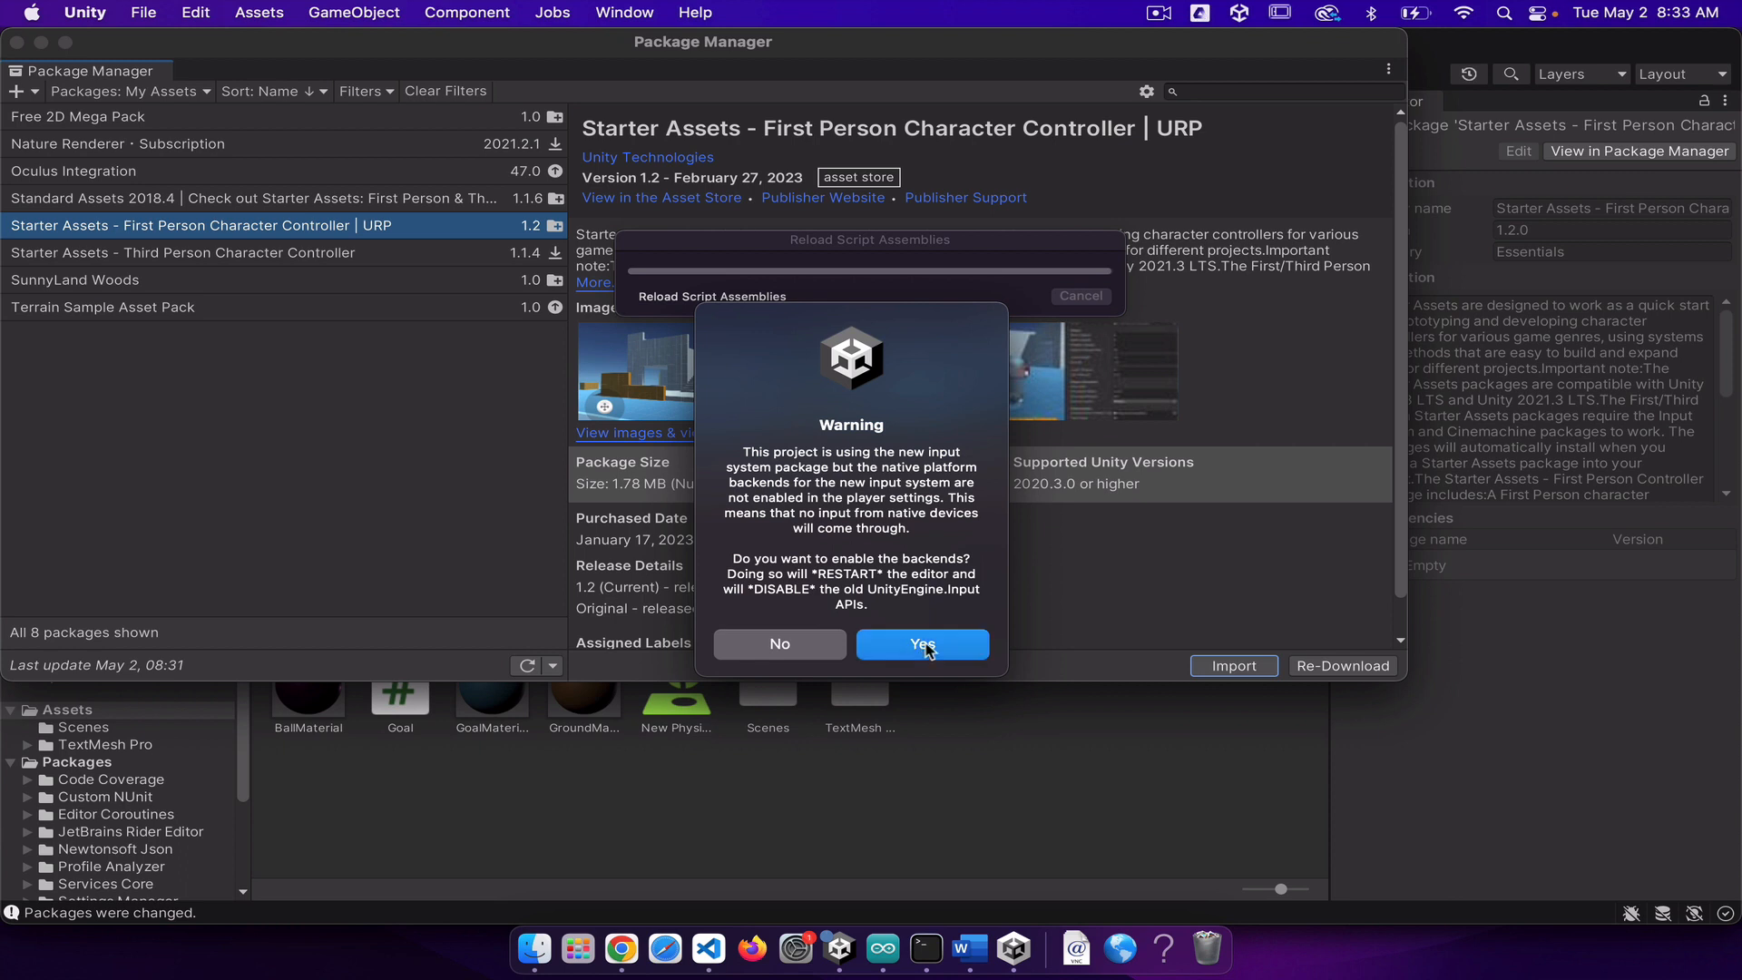
Step: Enable the new input system backends with an editor restart, saving the modified SampleScene and dismissing the editor update notice
click(975, 649)
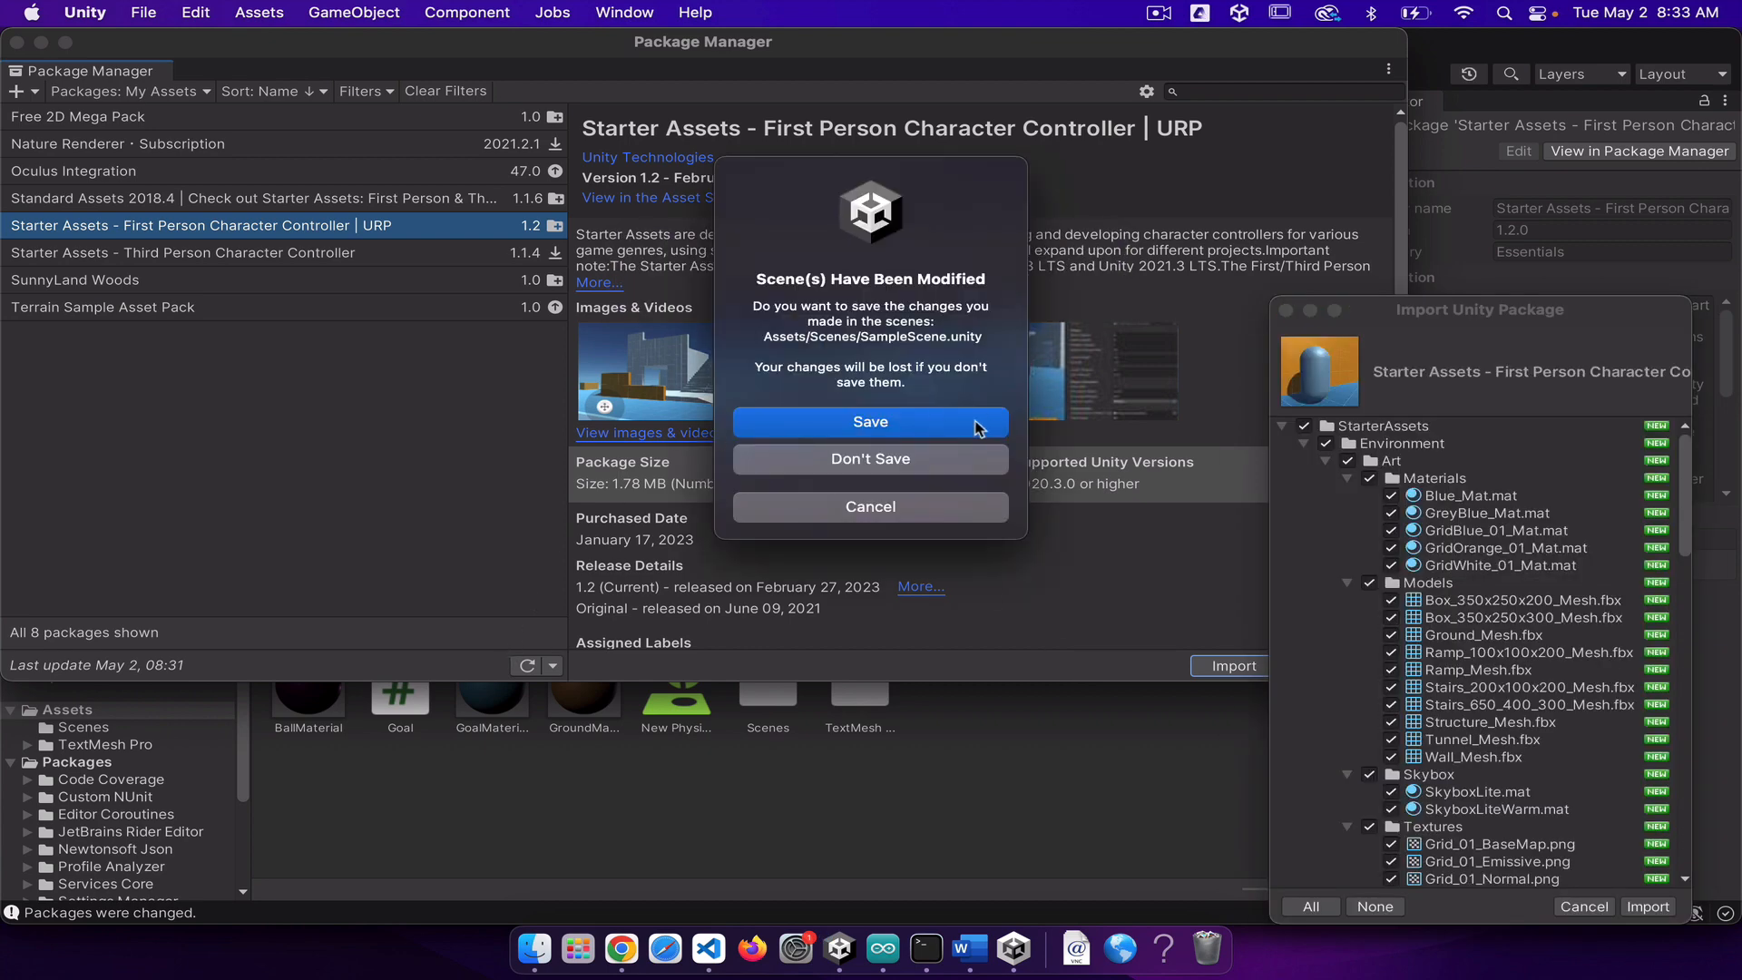
click(901, 425)
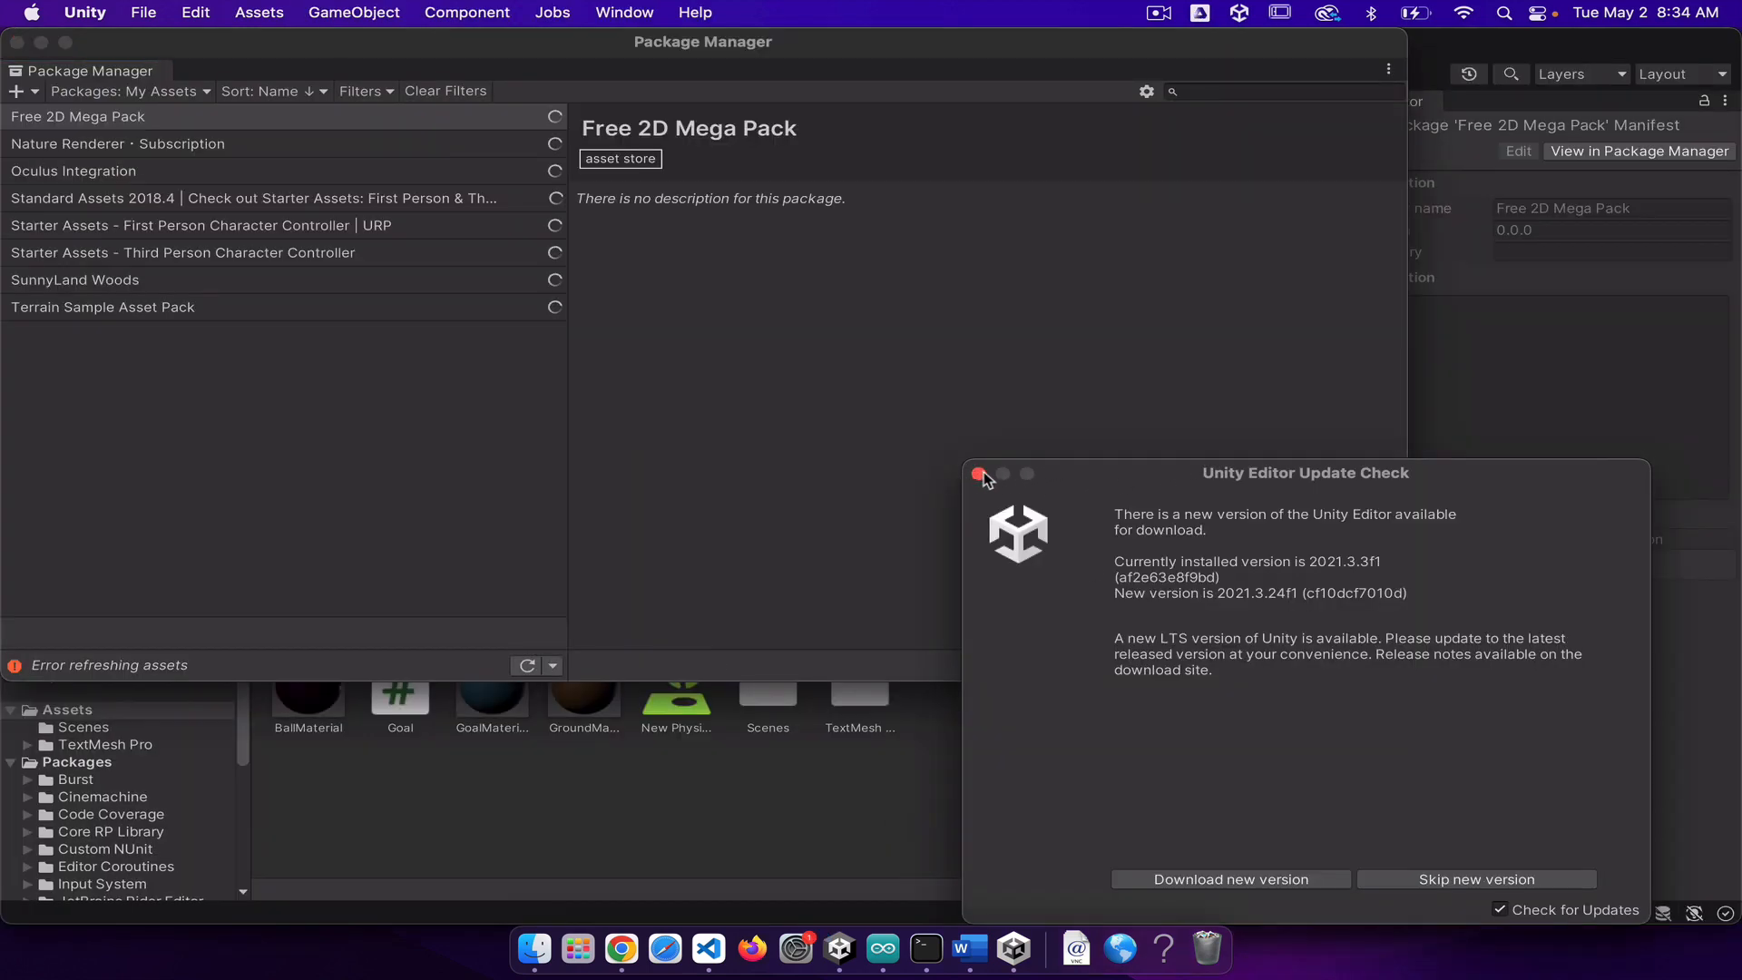
click(979, 474)
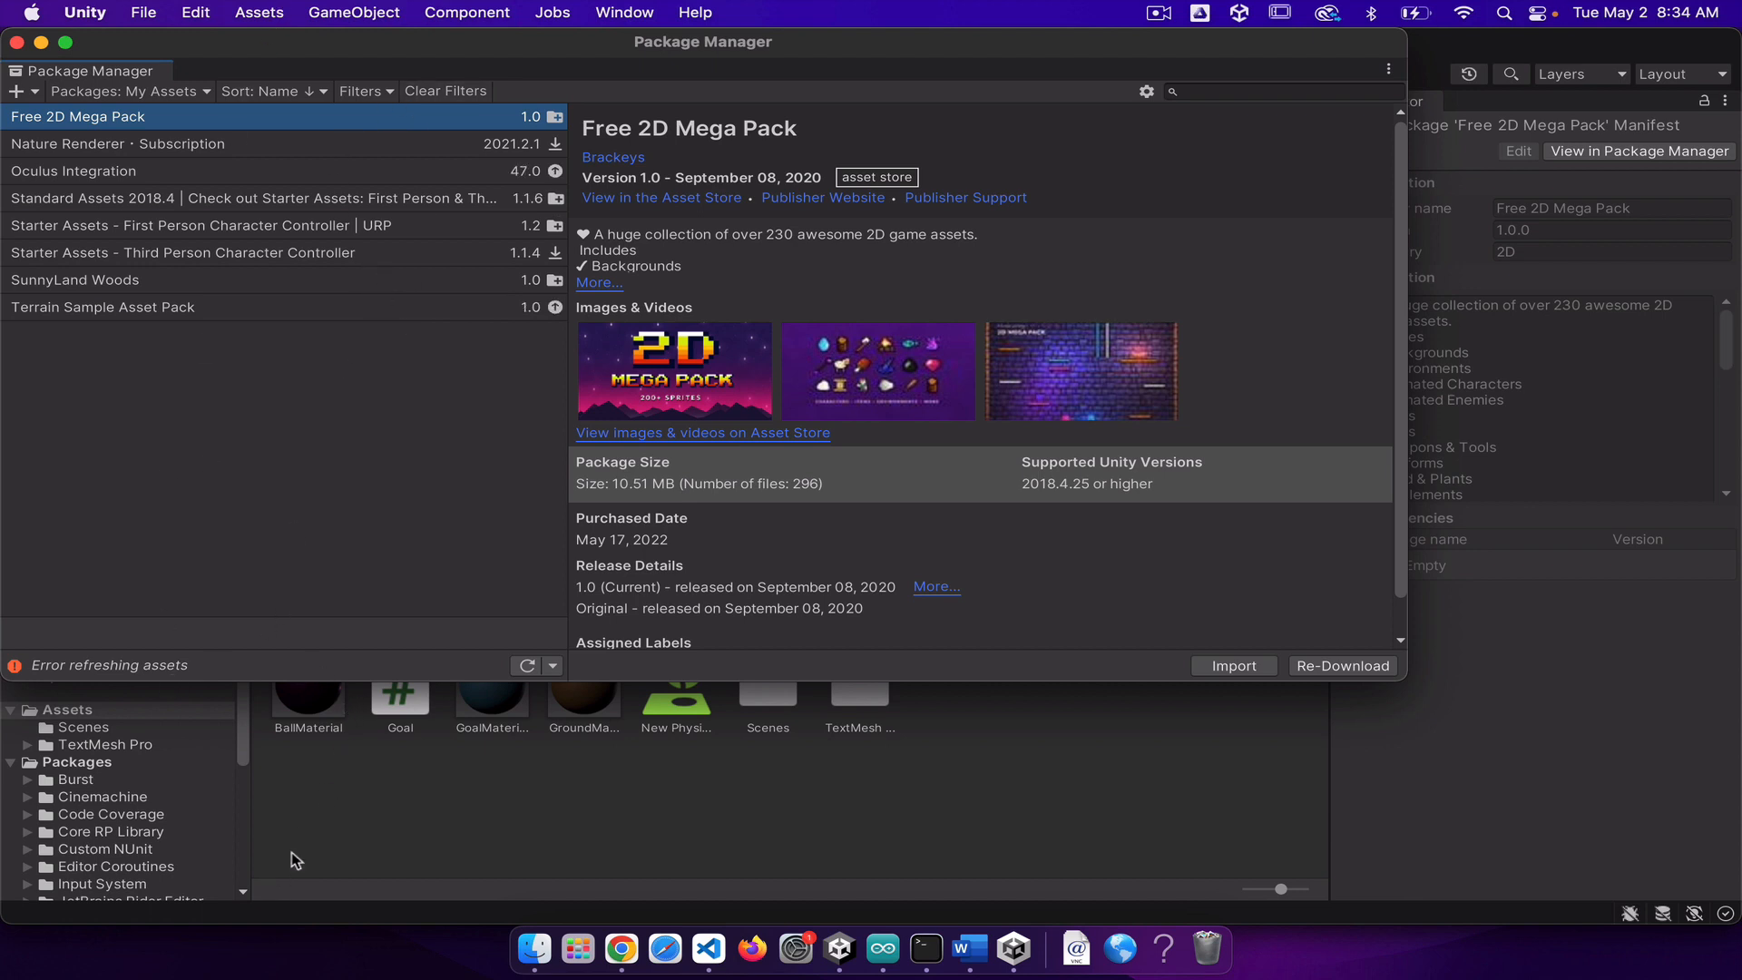
Step: Check the project's Assets folder in the main editor window and return to the Package Manager
click(317, 827)
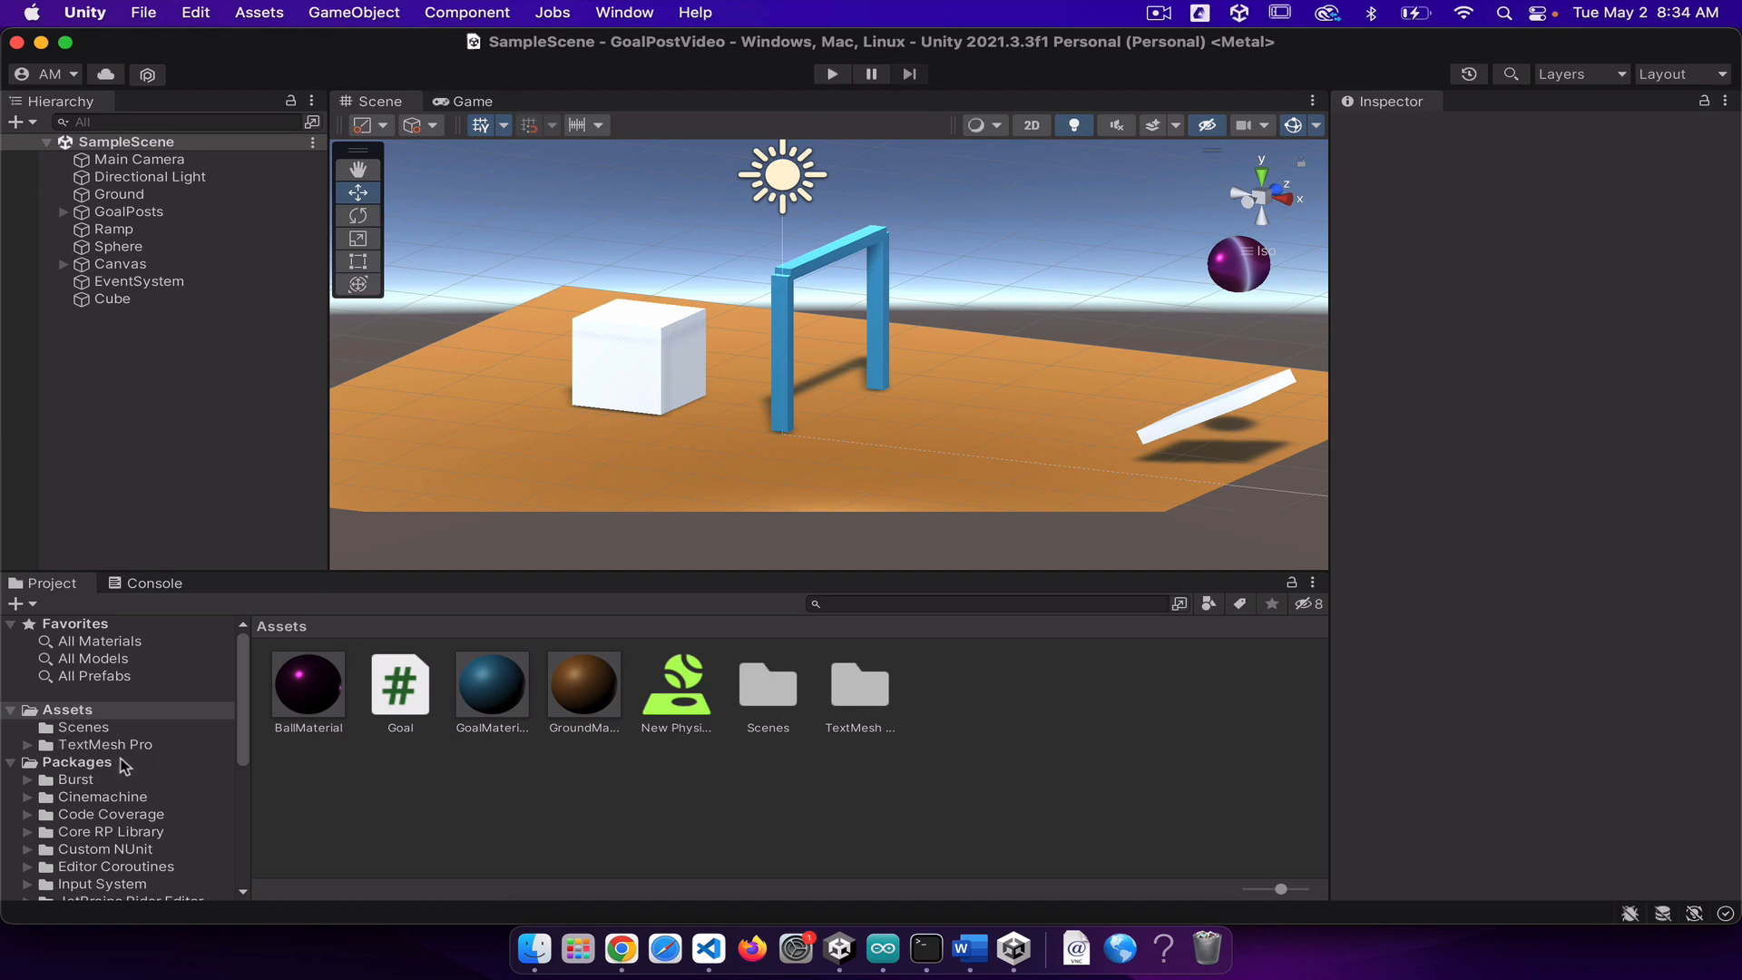
key(super+grave)
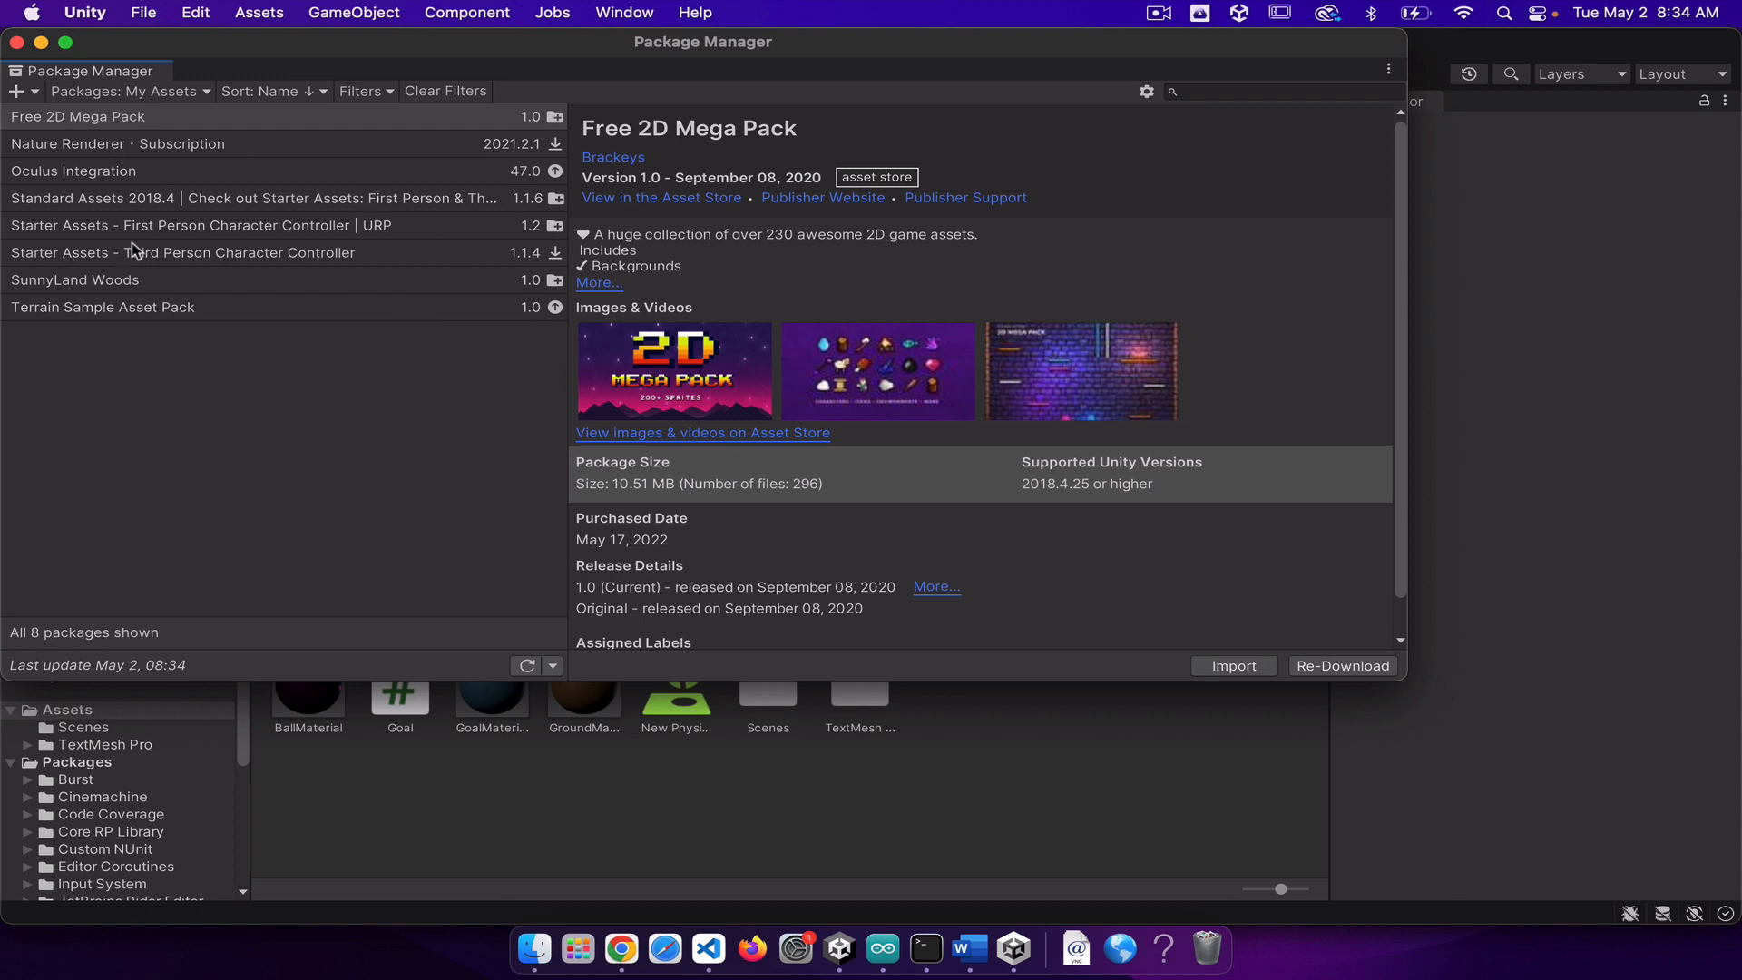
Step: Import all files of the Starter Assets - First Person Character Controller package with its Package Manager dependencies, and close the Package Manager
click(161, 229)
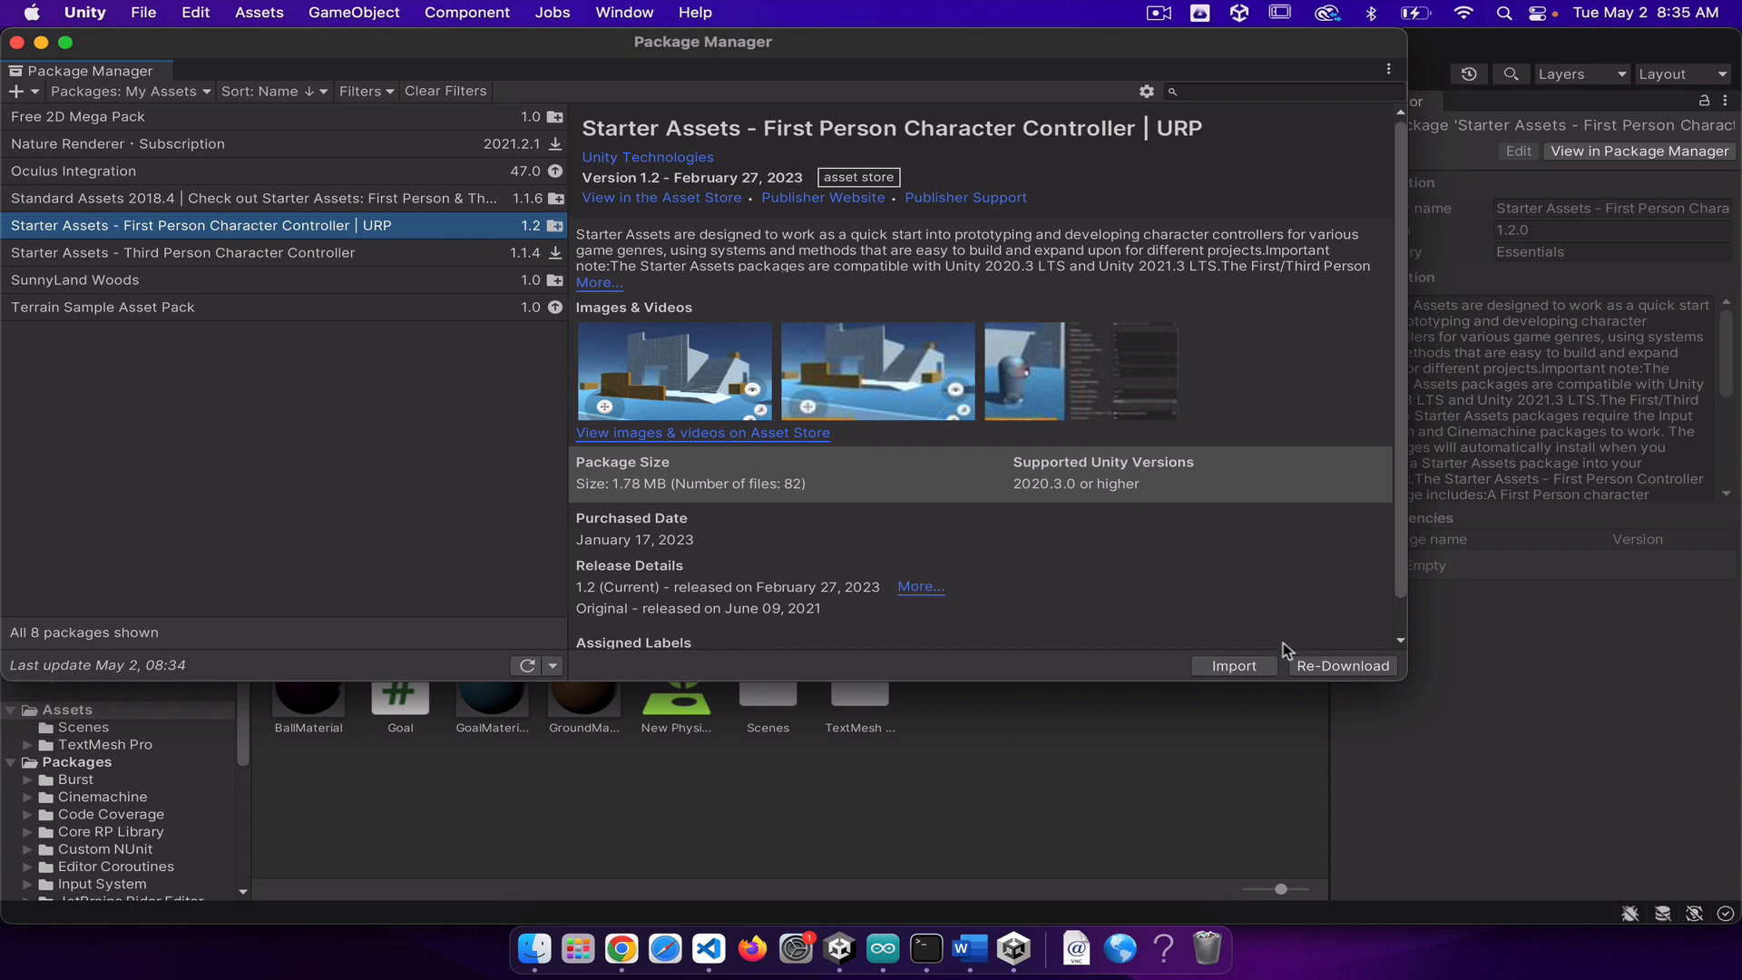
click(1234, 666)
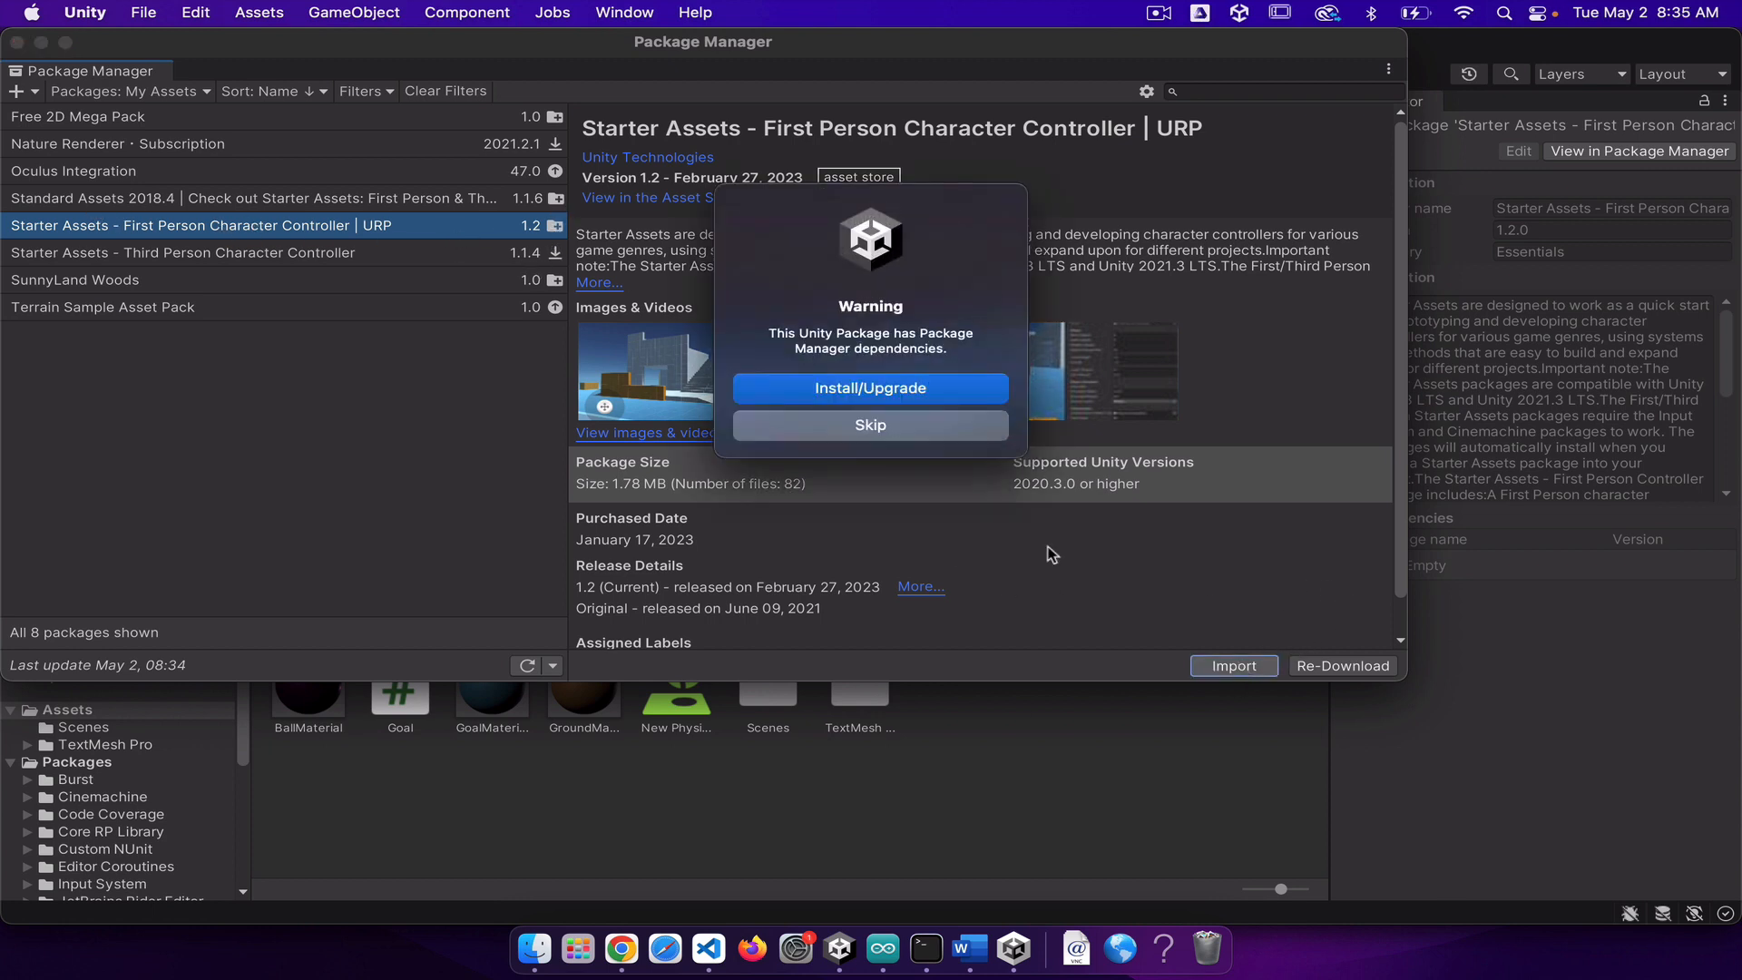
click(867, 387)
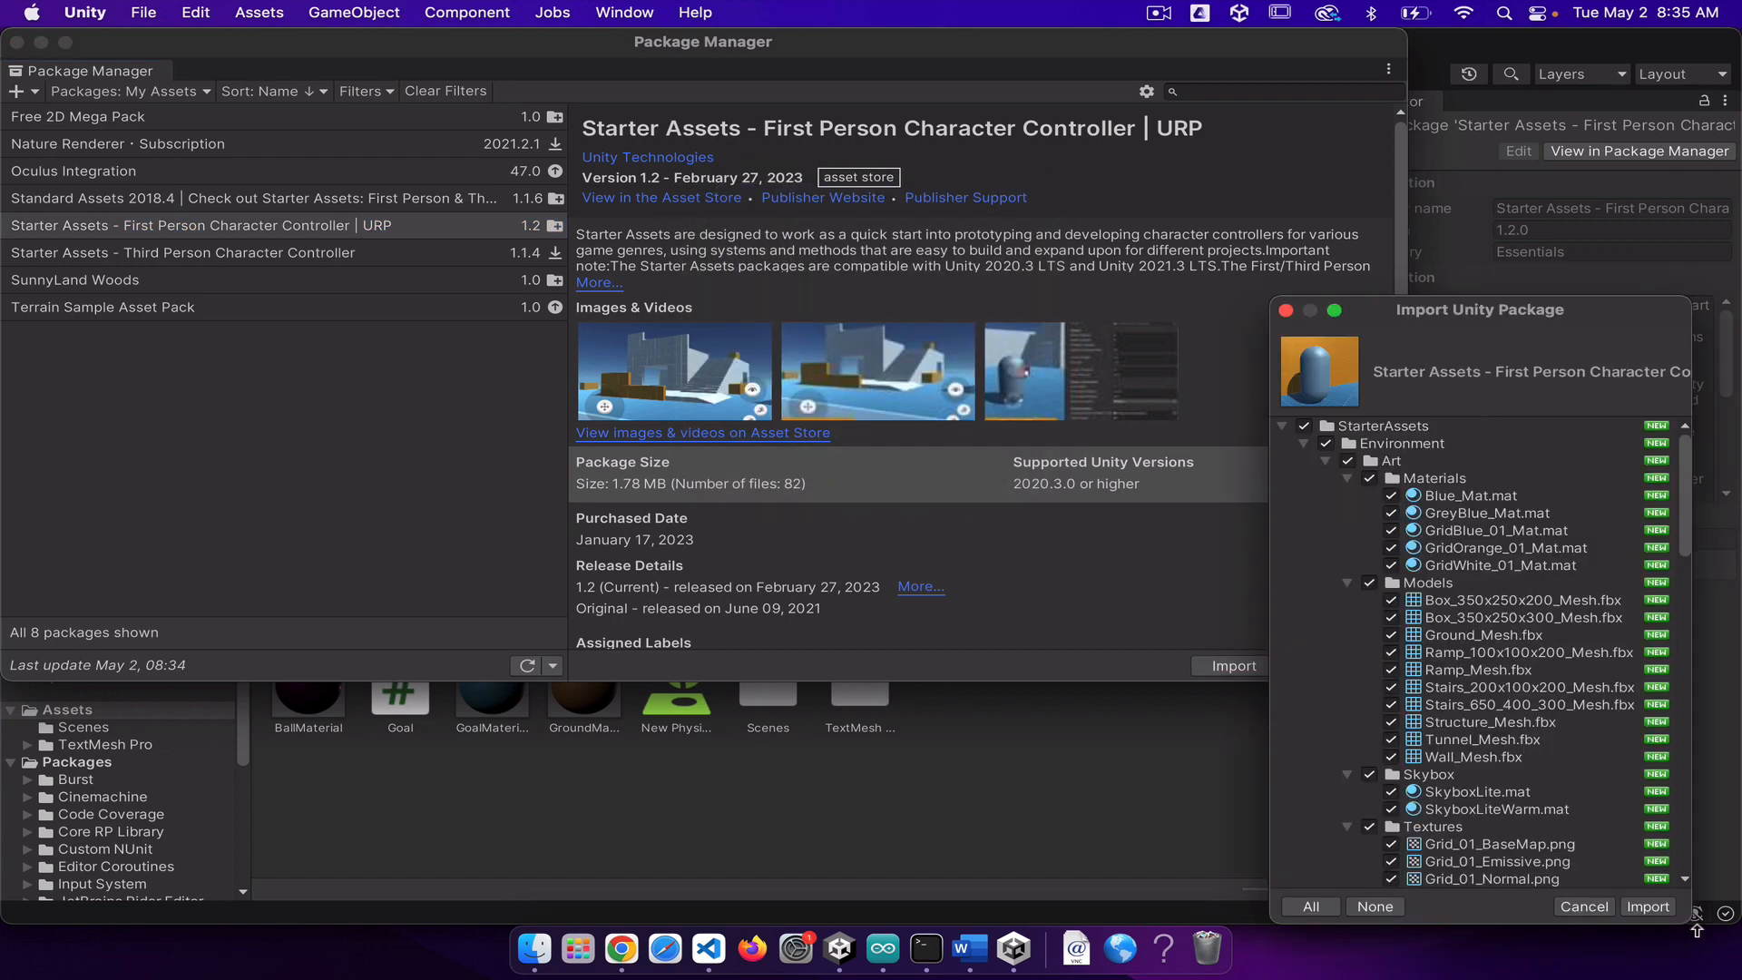
click(1648, 906)
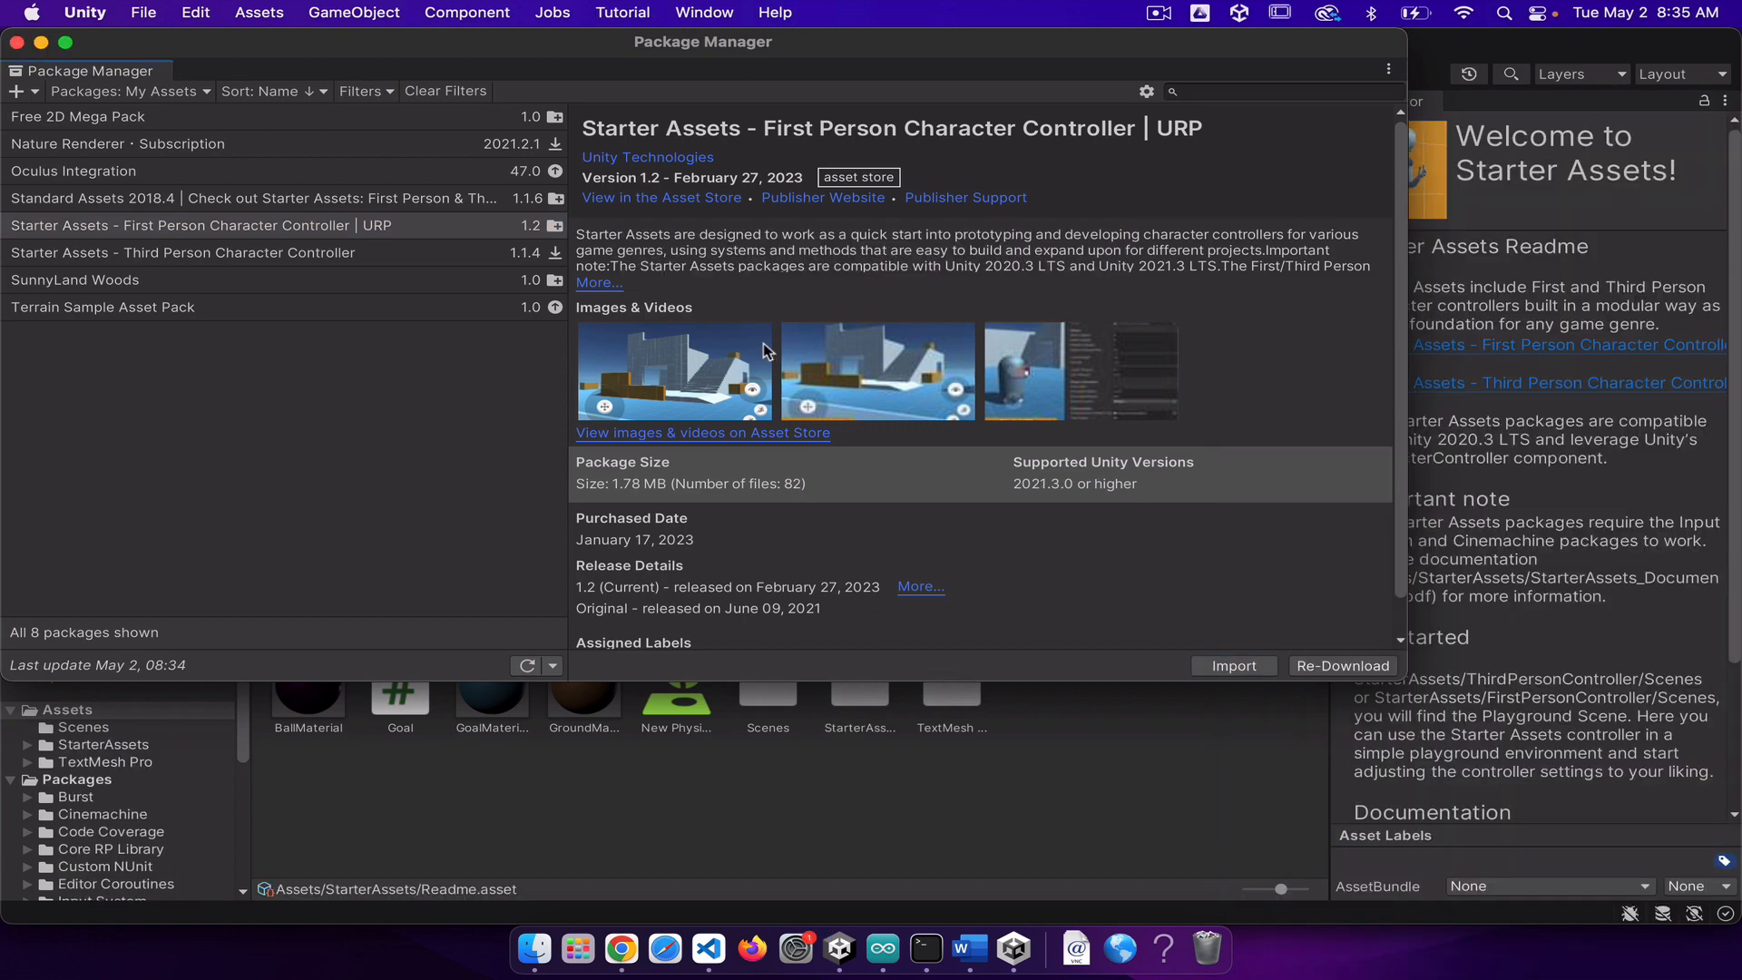
click(16, 43)
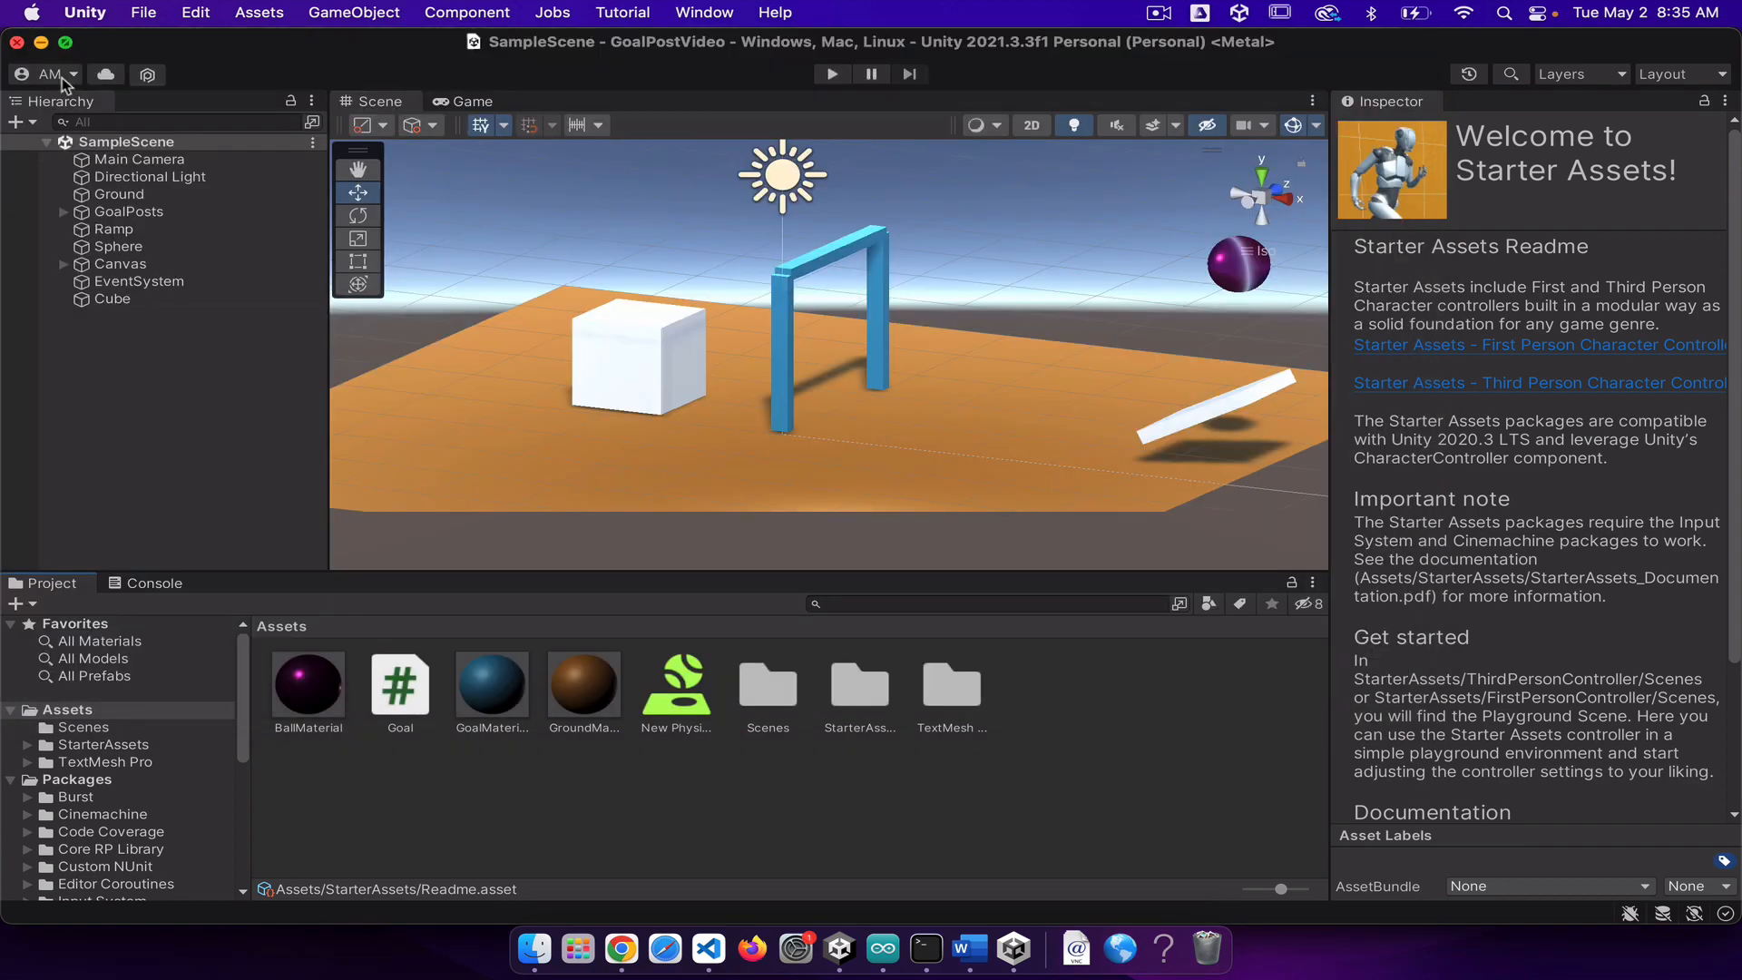
Step: Open the Prefabs folder under StarterAssets > FirstPersonController in the project assets and show its contents as a list
click(88, 749)
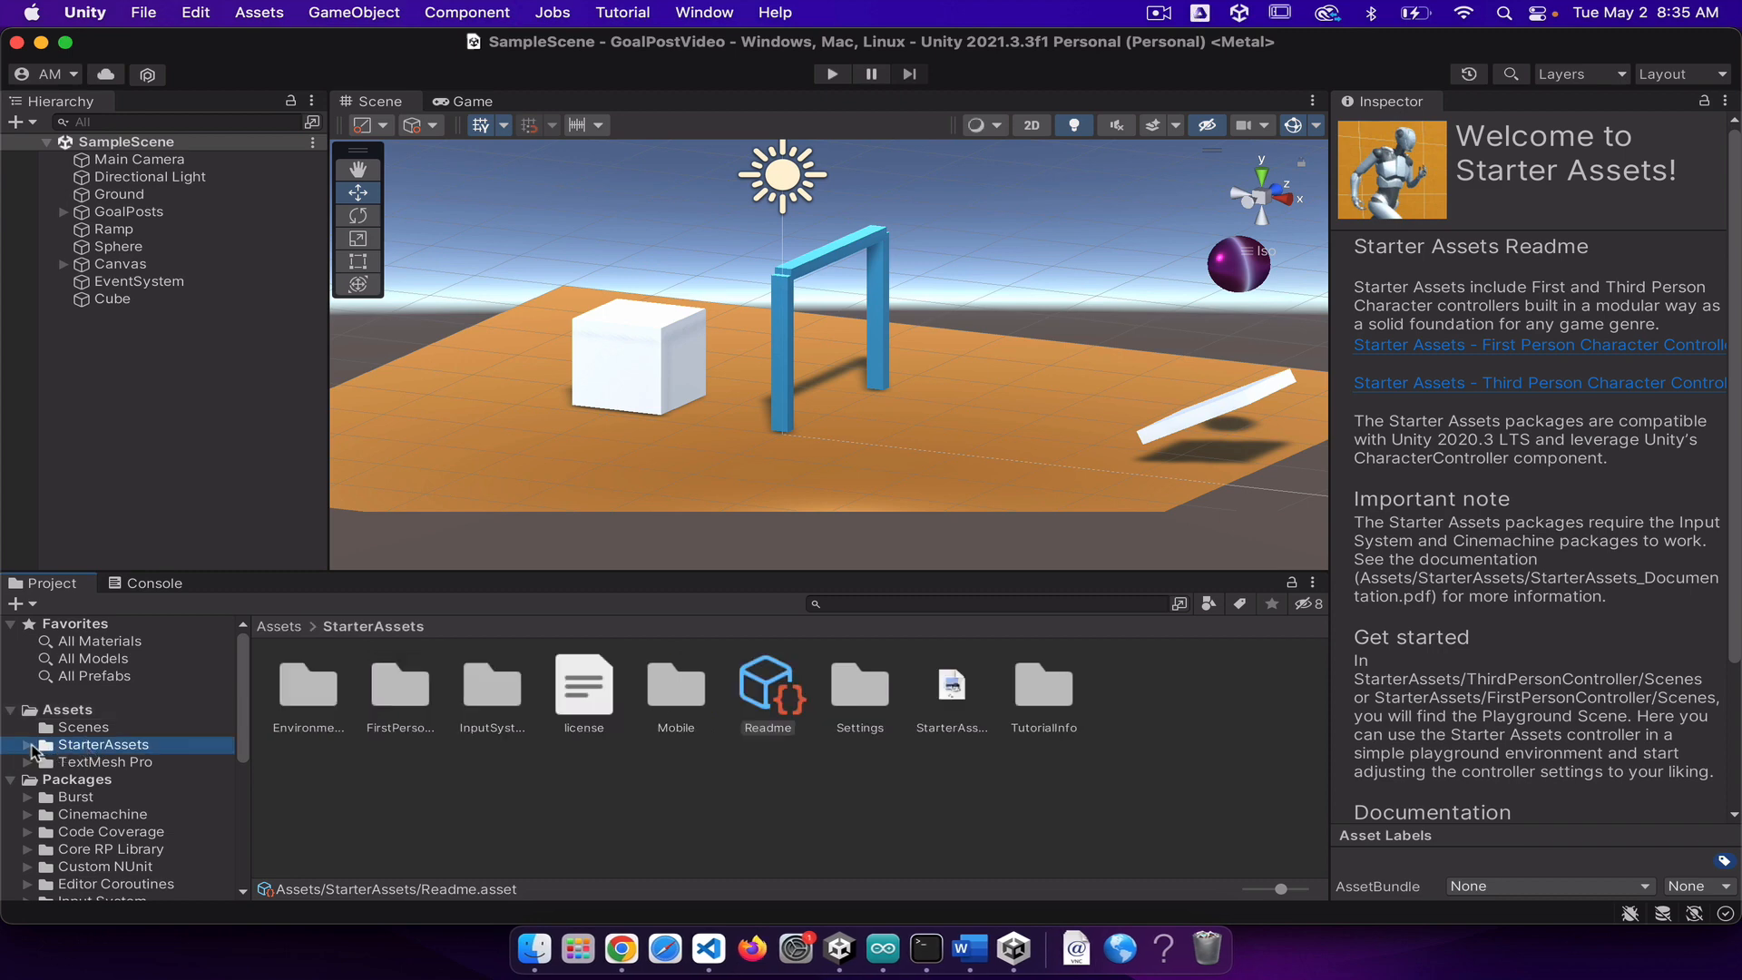
click(30, 747)
scroll(109, 771, down, 1)
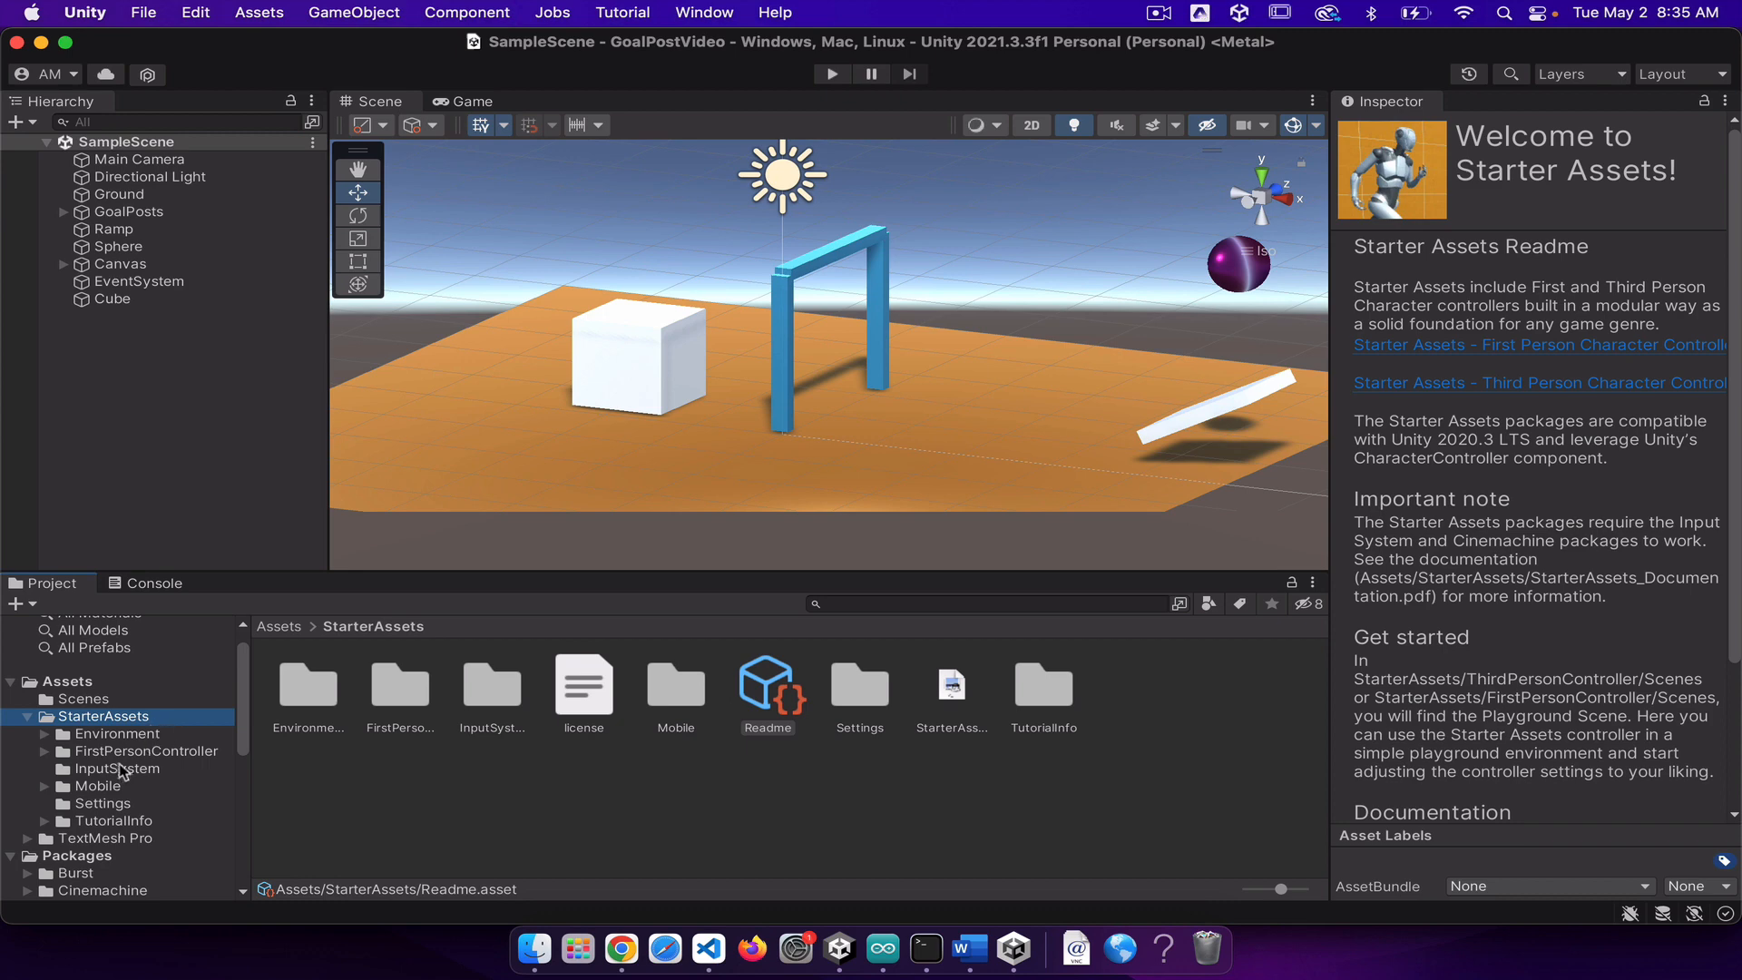
click(44, 752)
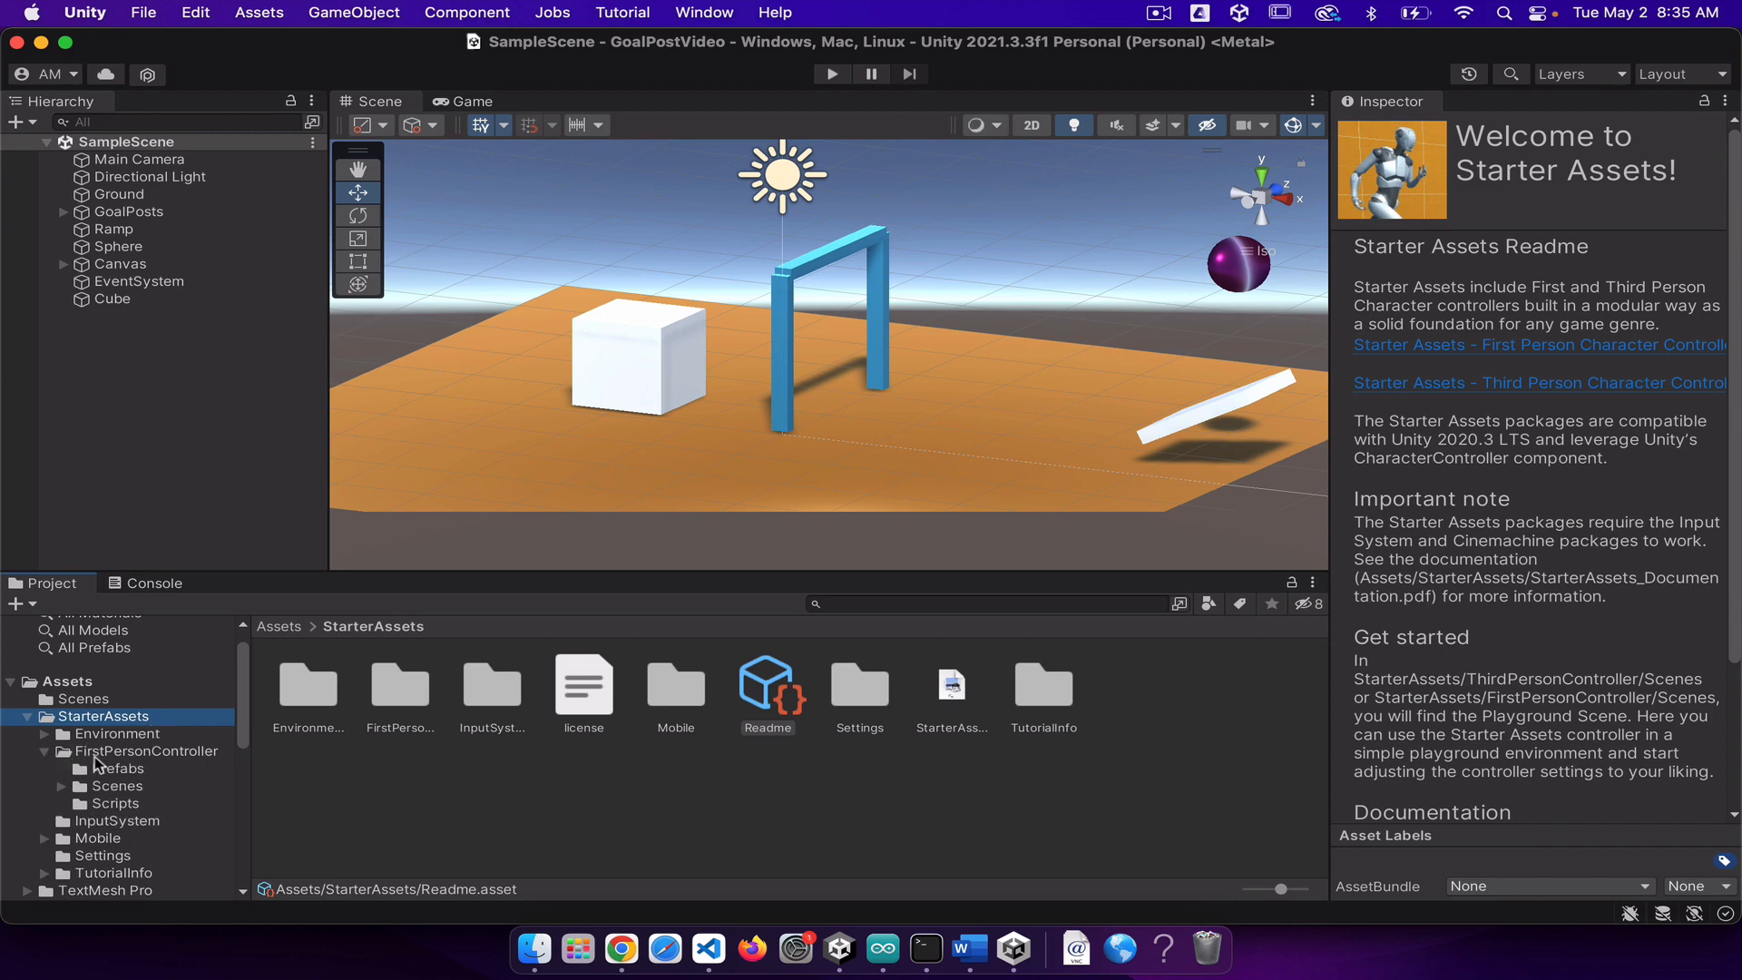
click(100, 768)
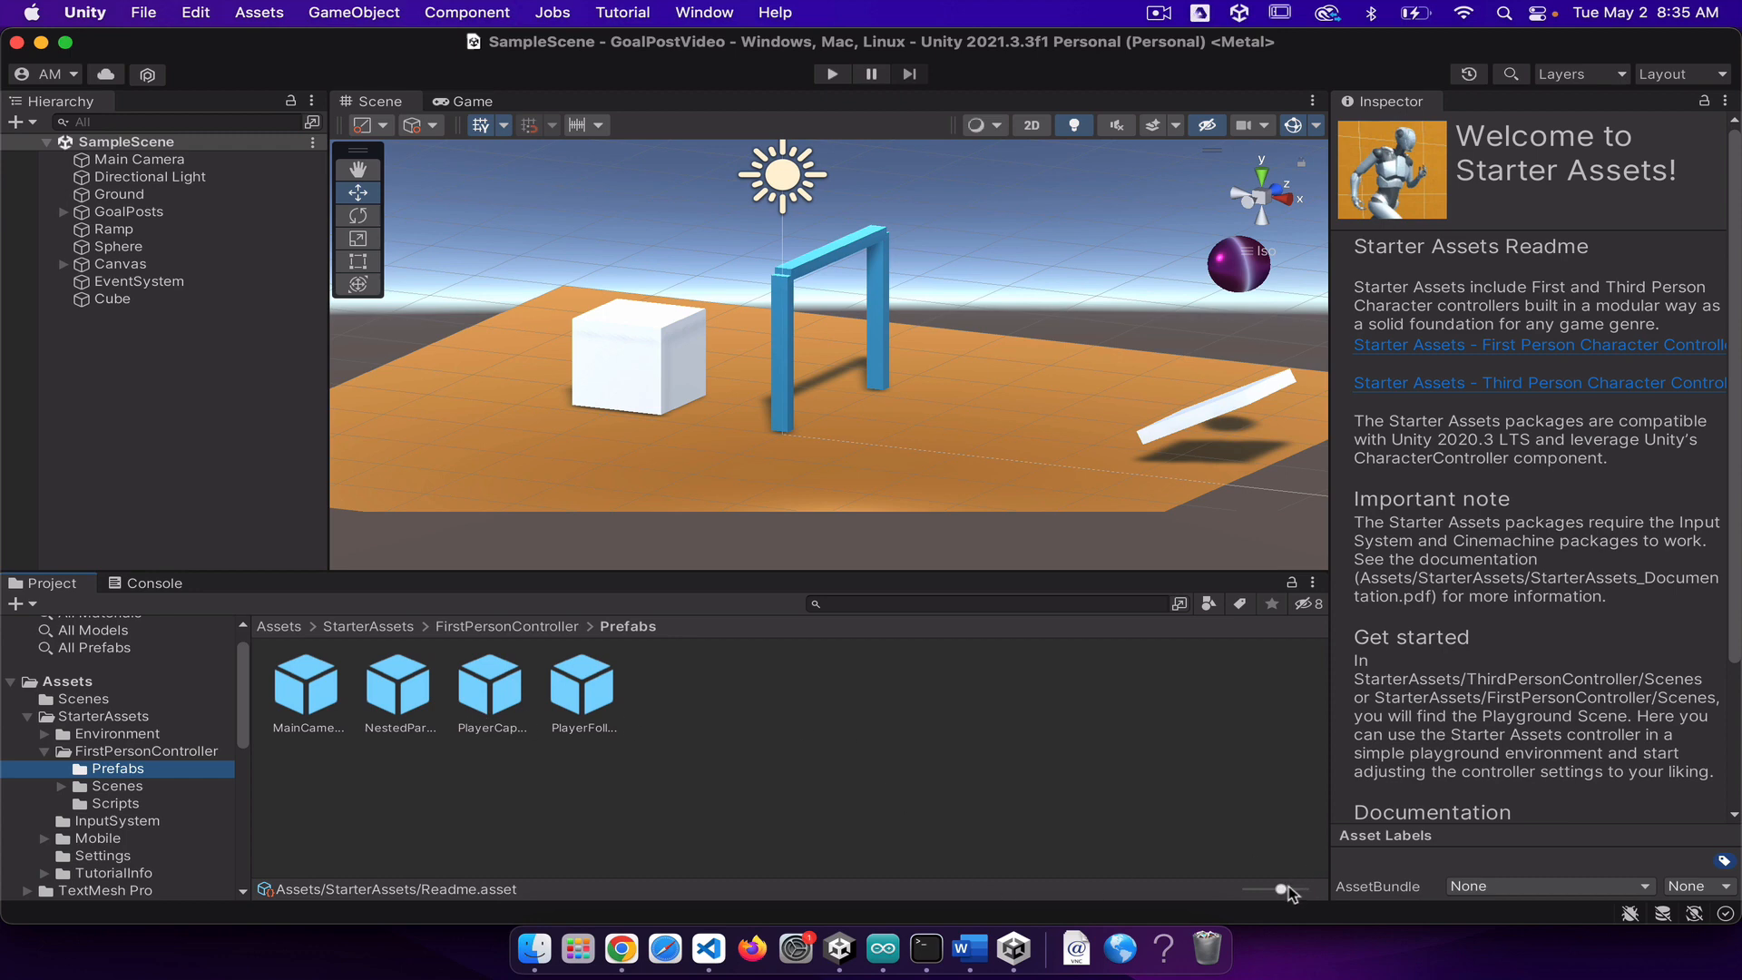
drag(1280, 889, 1234, 894)
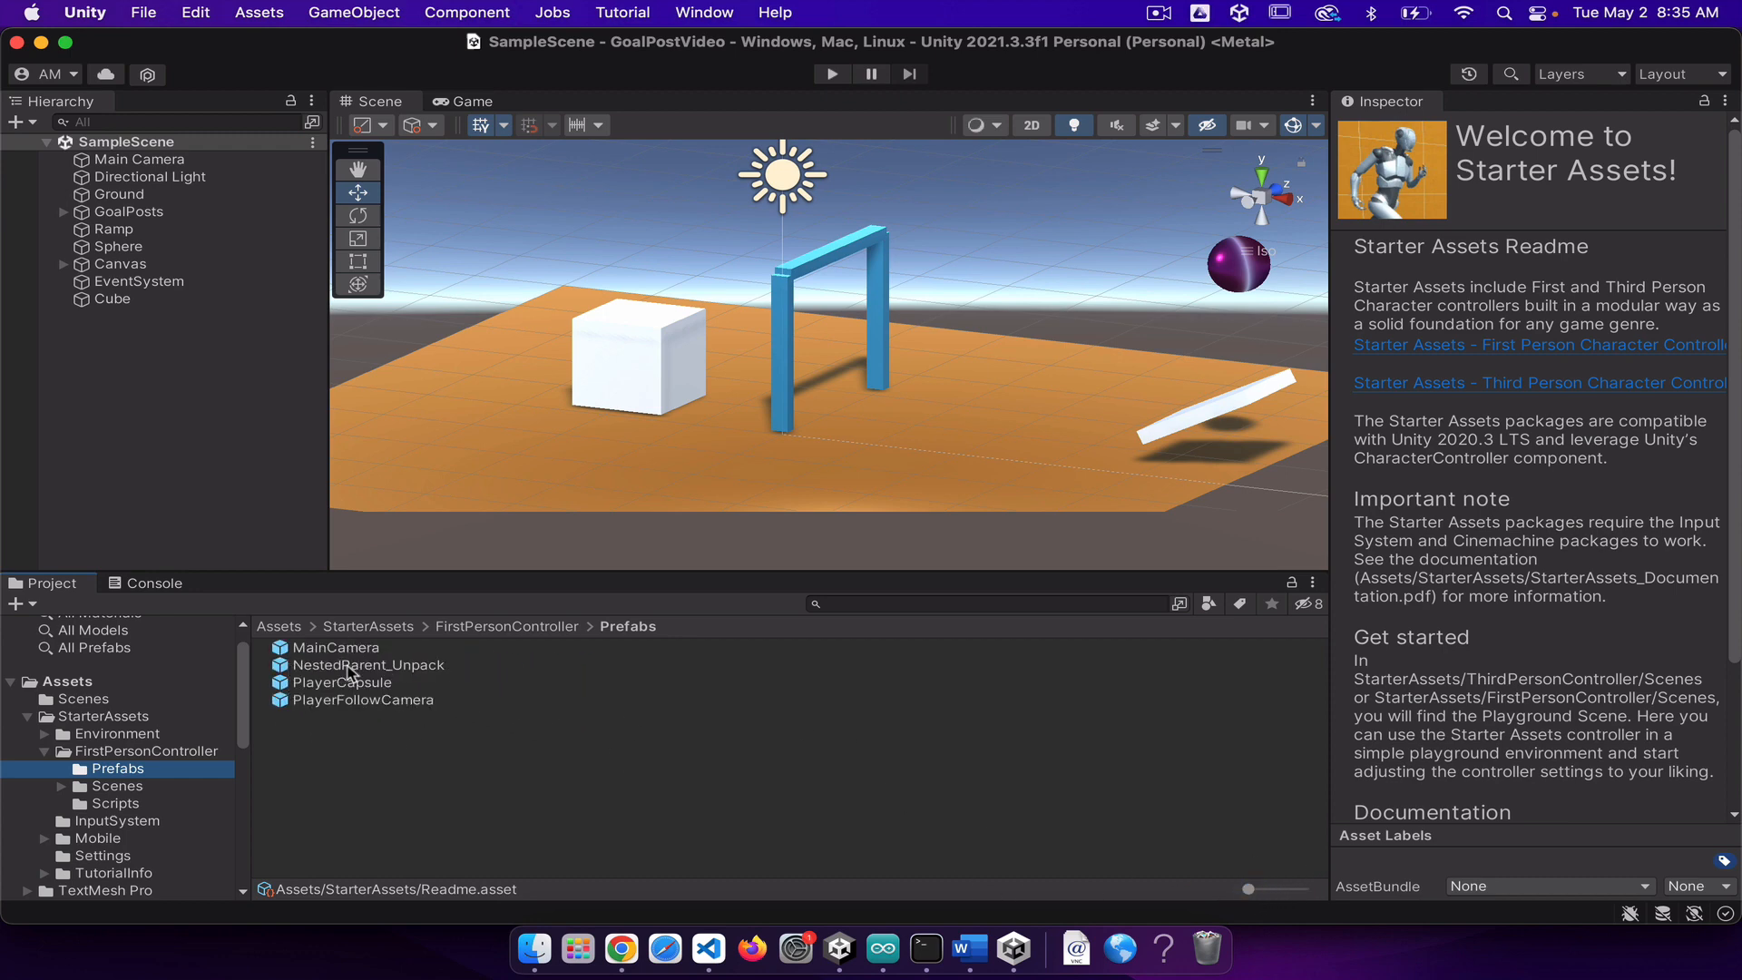
Step: Add the NestedParent_Unpack prefab to the SampleScene hierarchy and unpack it completely
drag(345, 666, 91, 363)
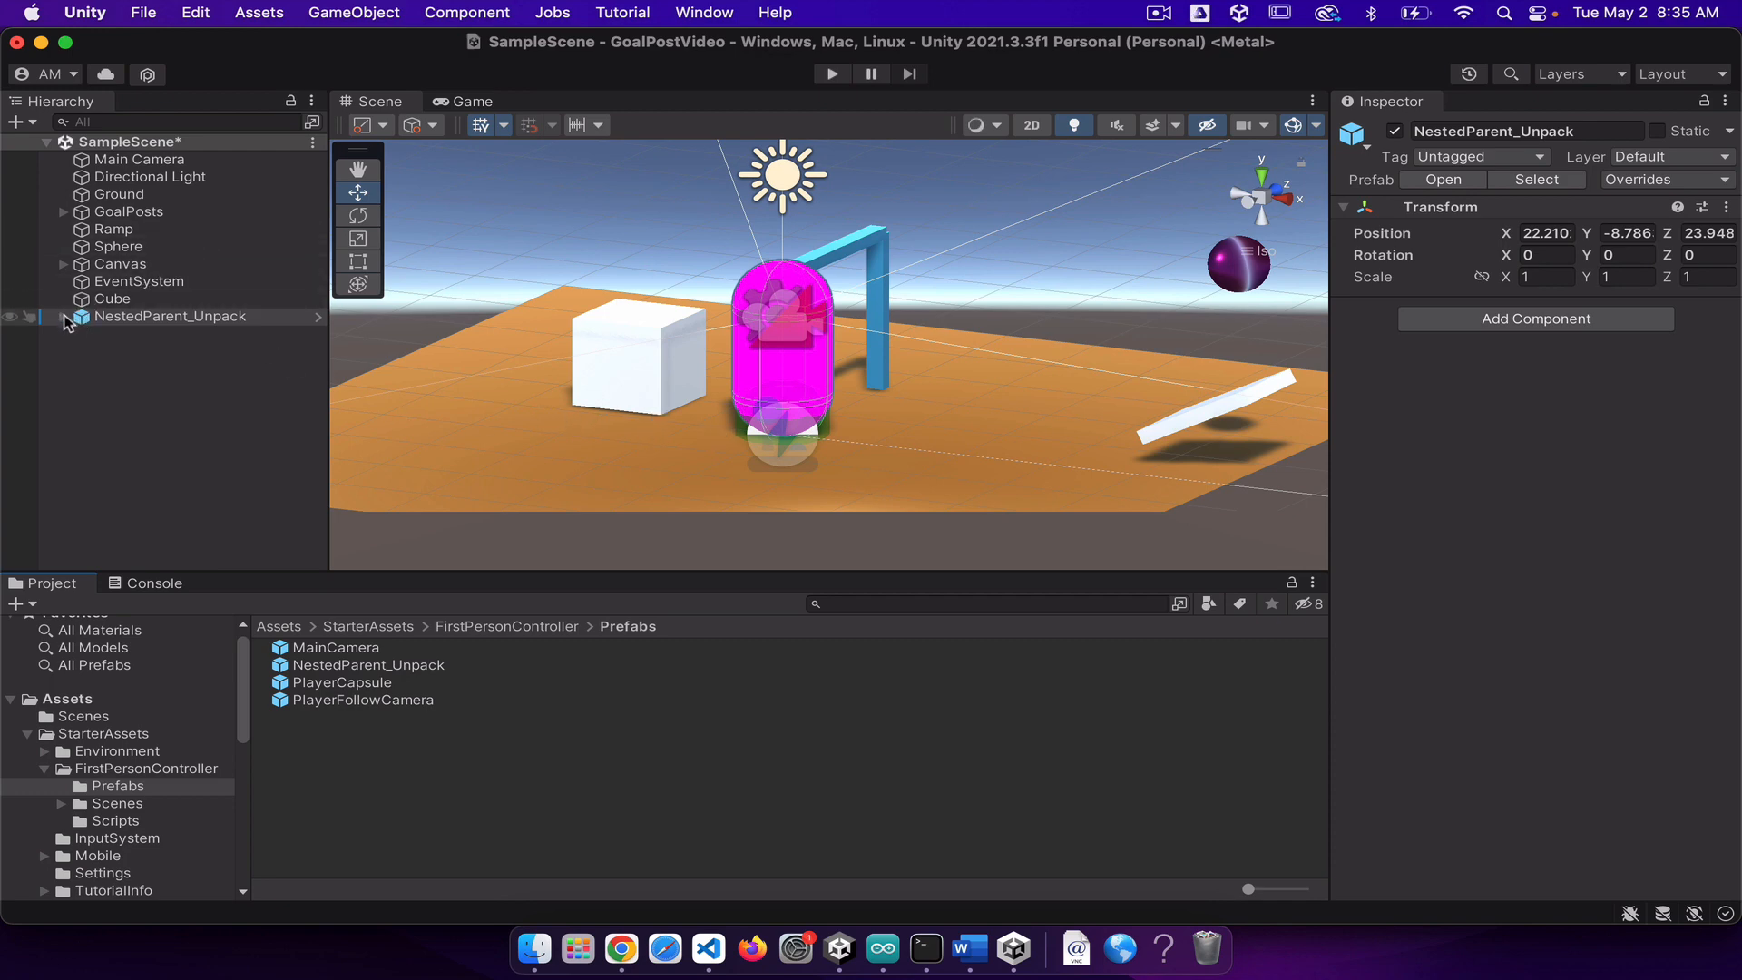
right_click(128, 322)
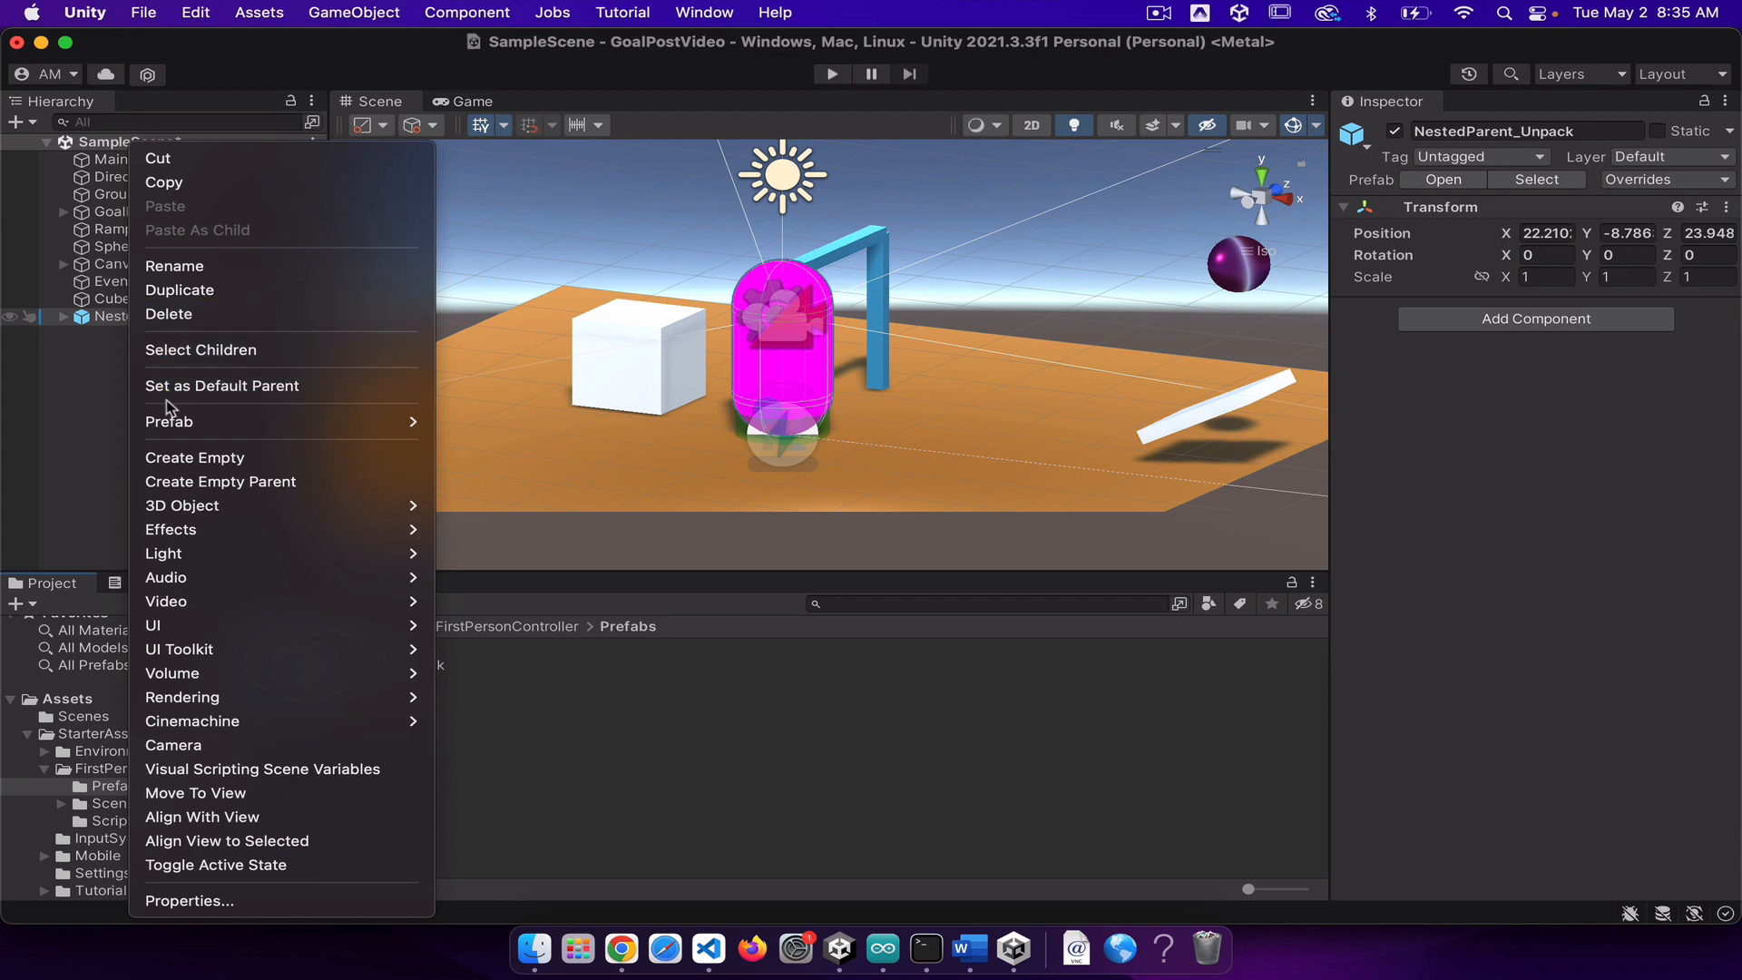
mouse_move(272, 422)
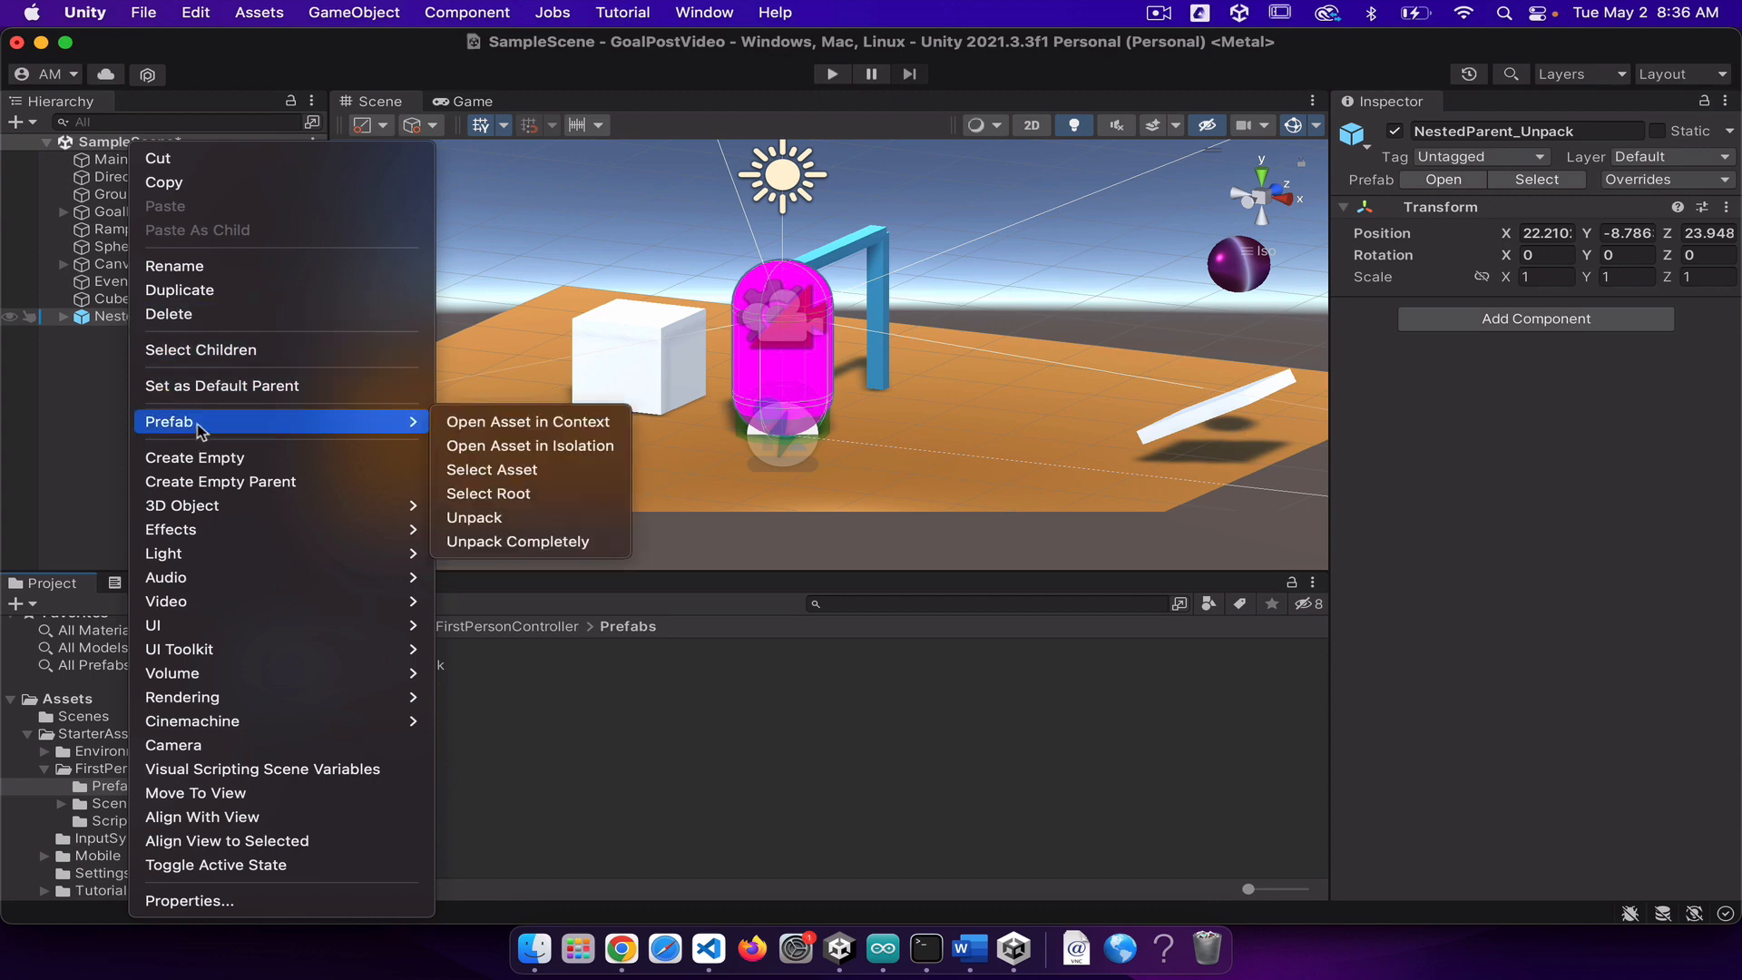
click(547, 543)
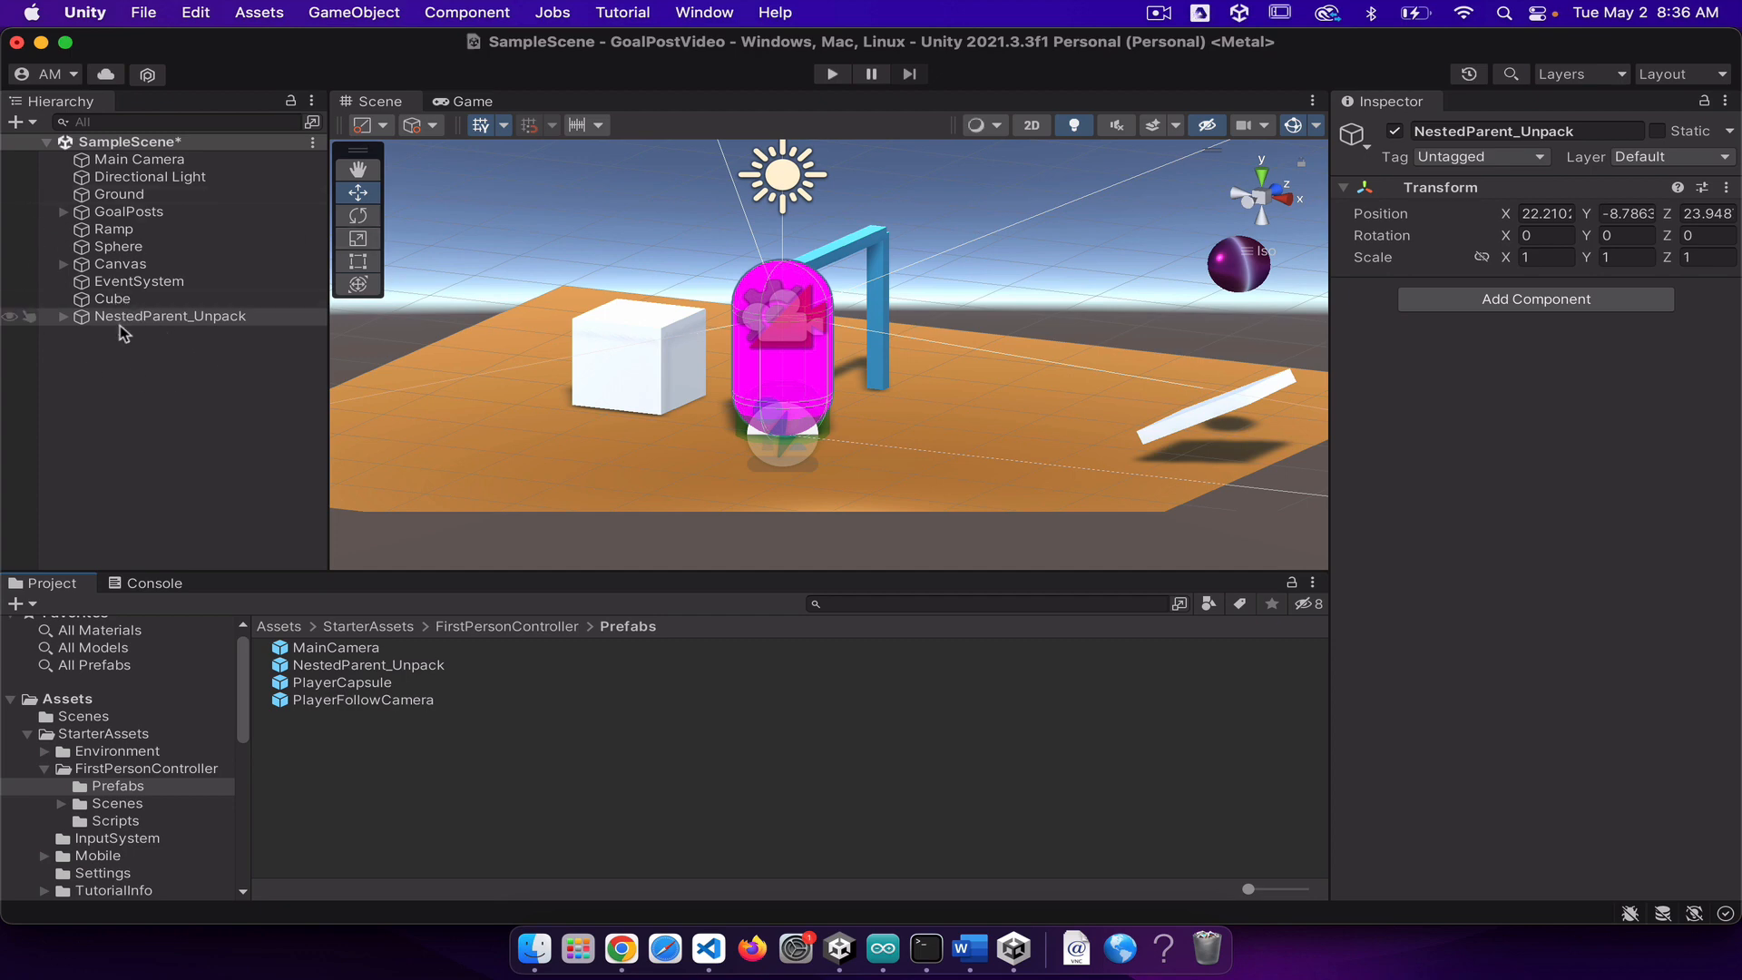
Step: Delete the UI_Canvas_StarterAssetsInputs object from inside NestedParent_Unpack
click(64, 316)
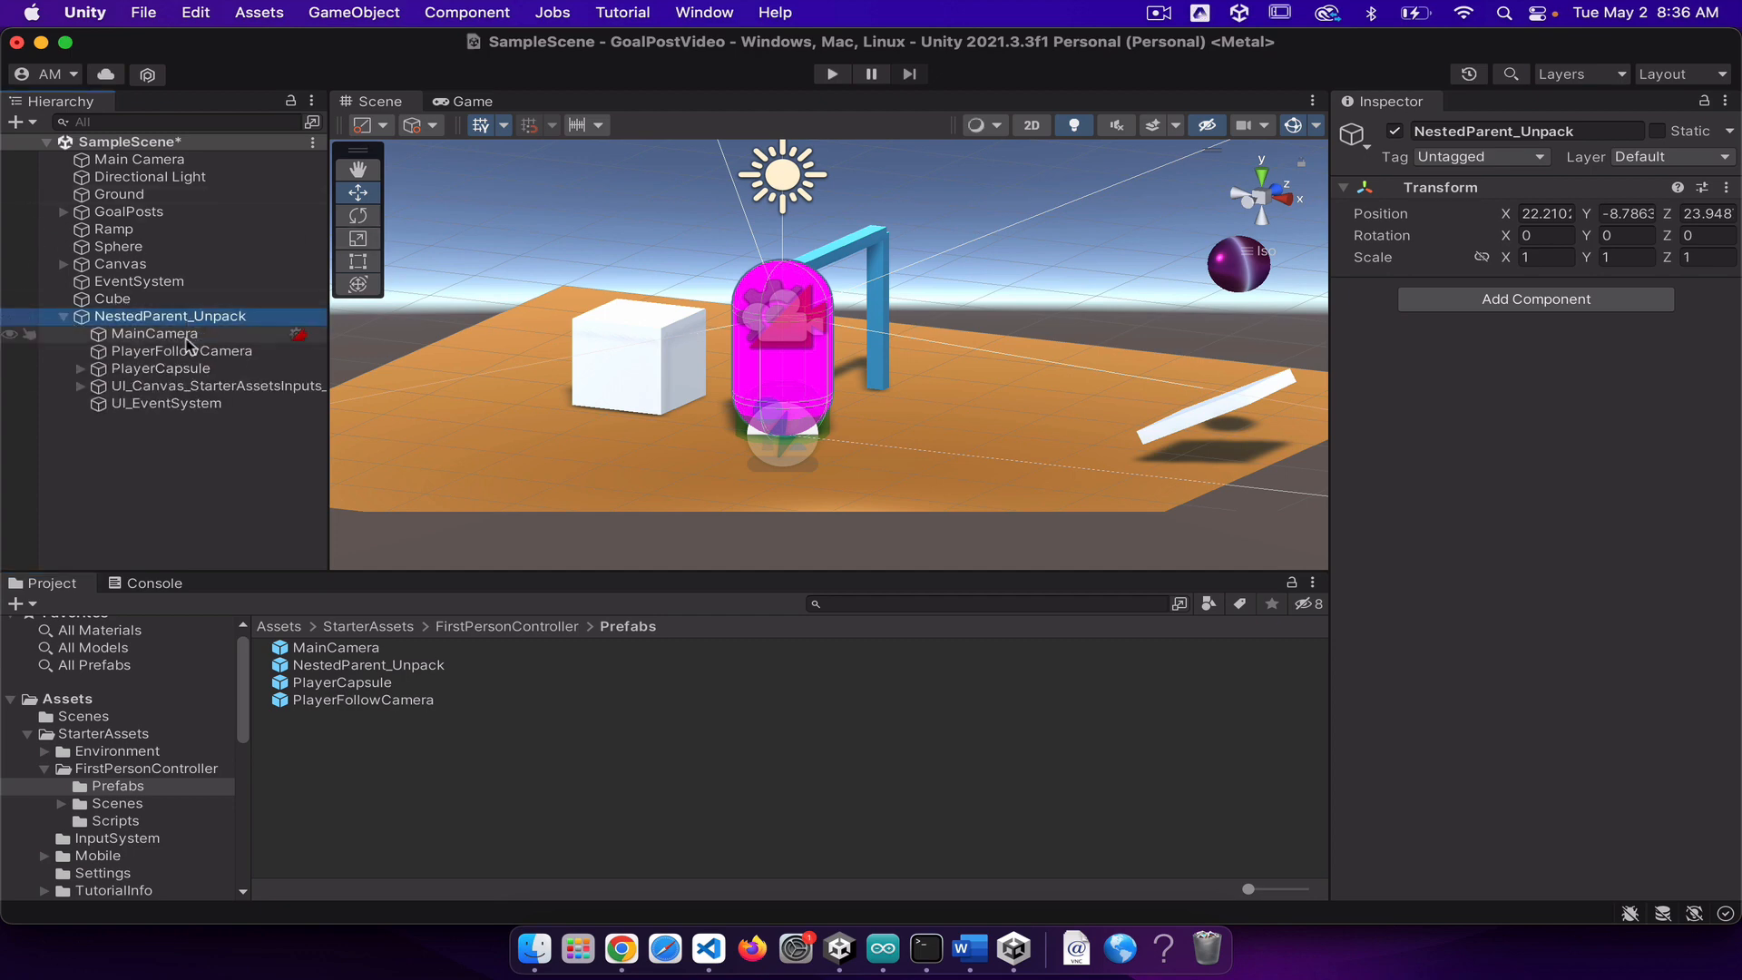
scroll(1053, 374, down, 5)
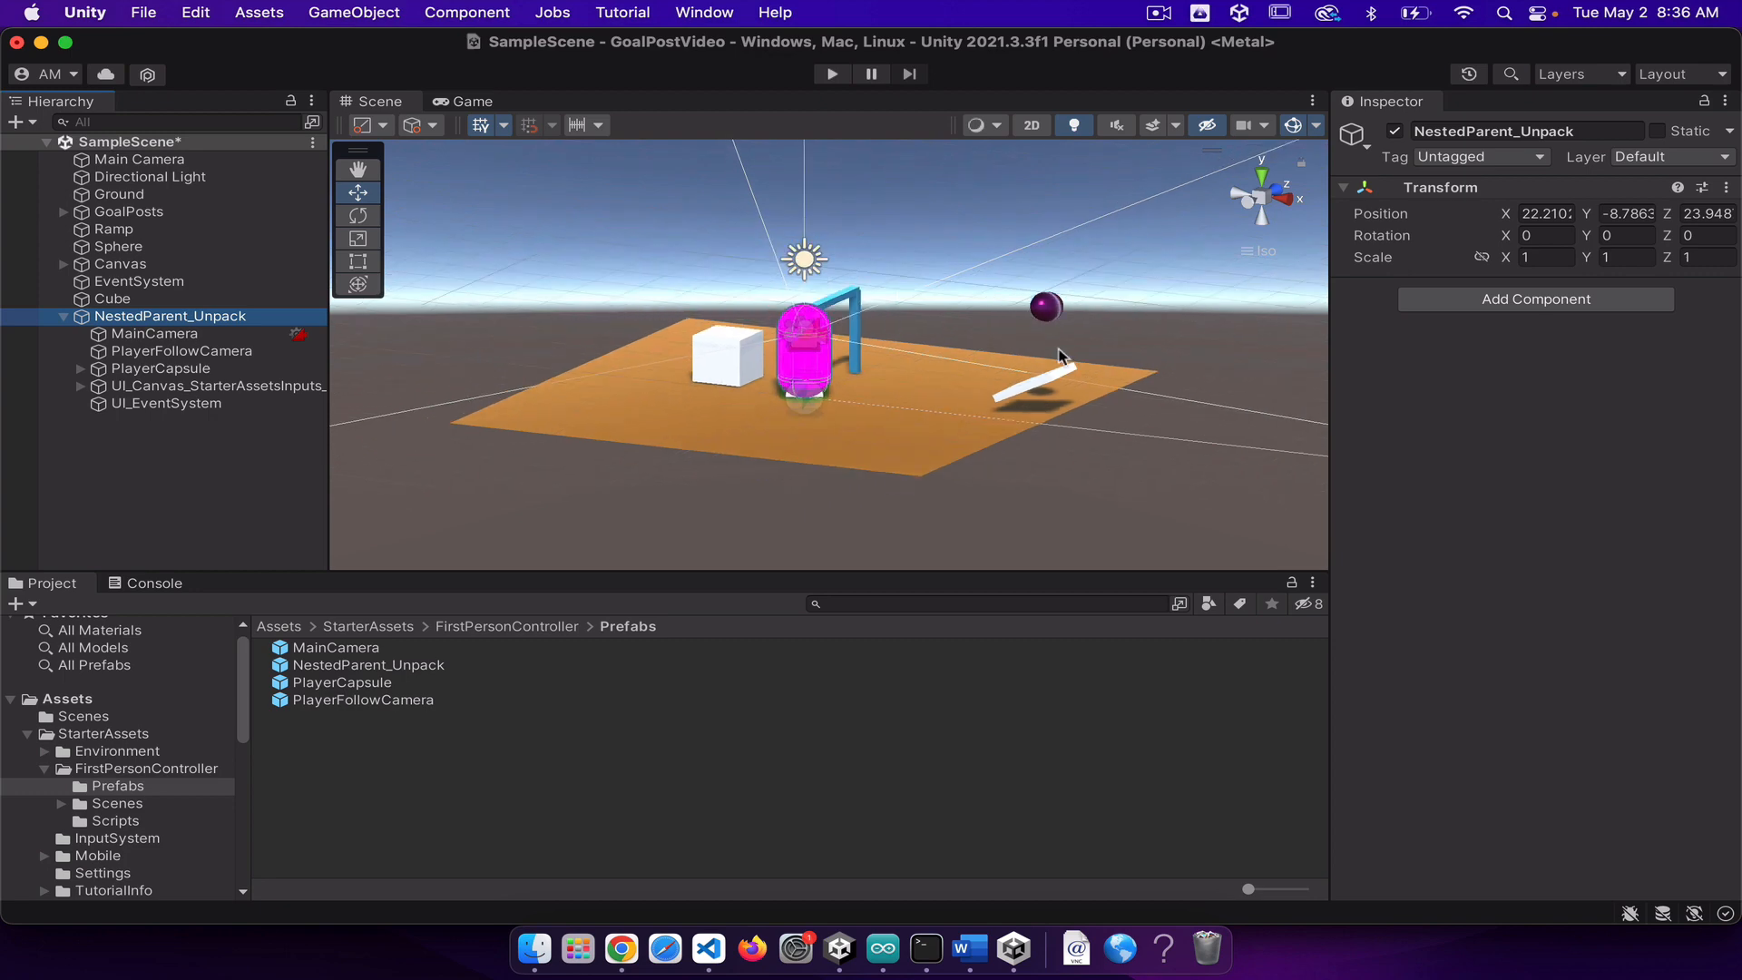
scroll(1111, 381, down, 5)
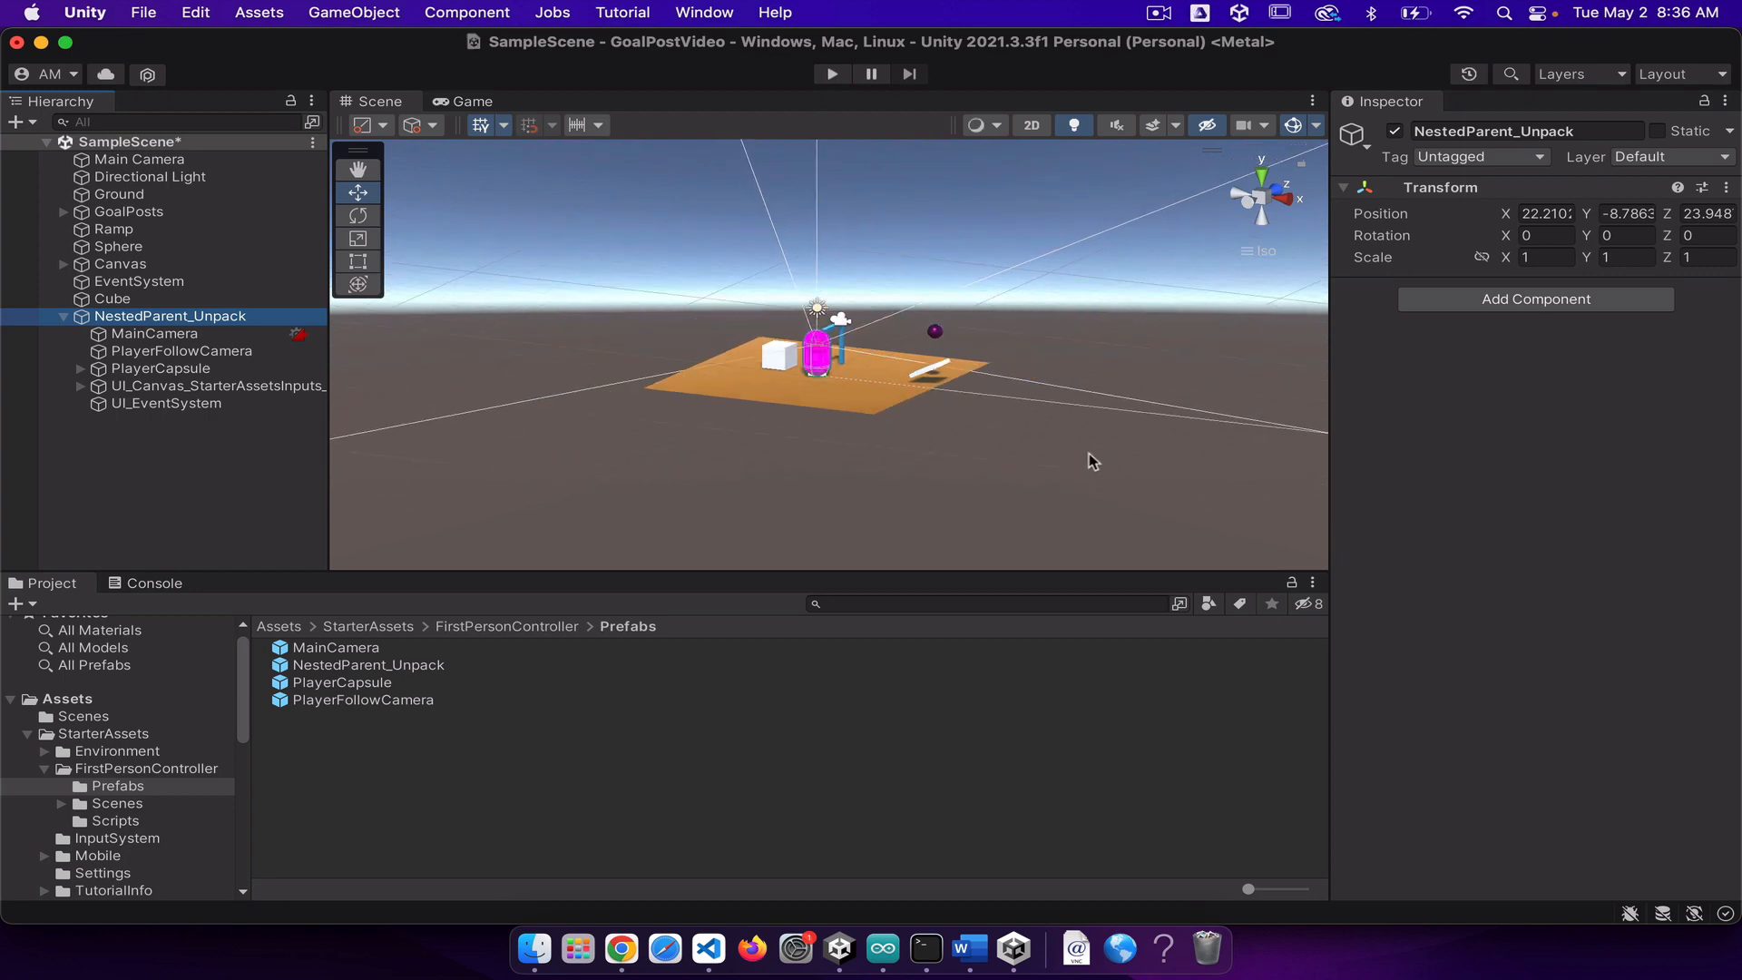
scroll(1139, 372, down, 5)
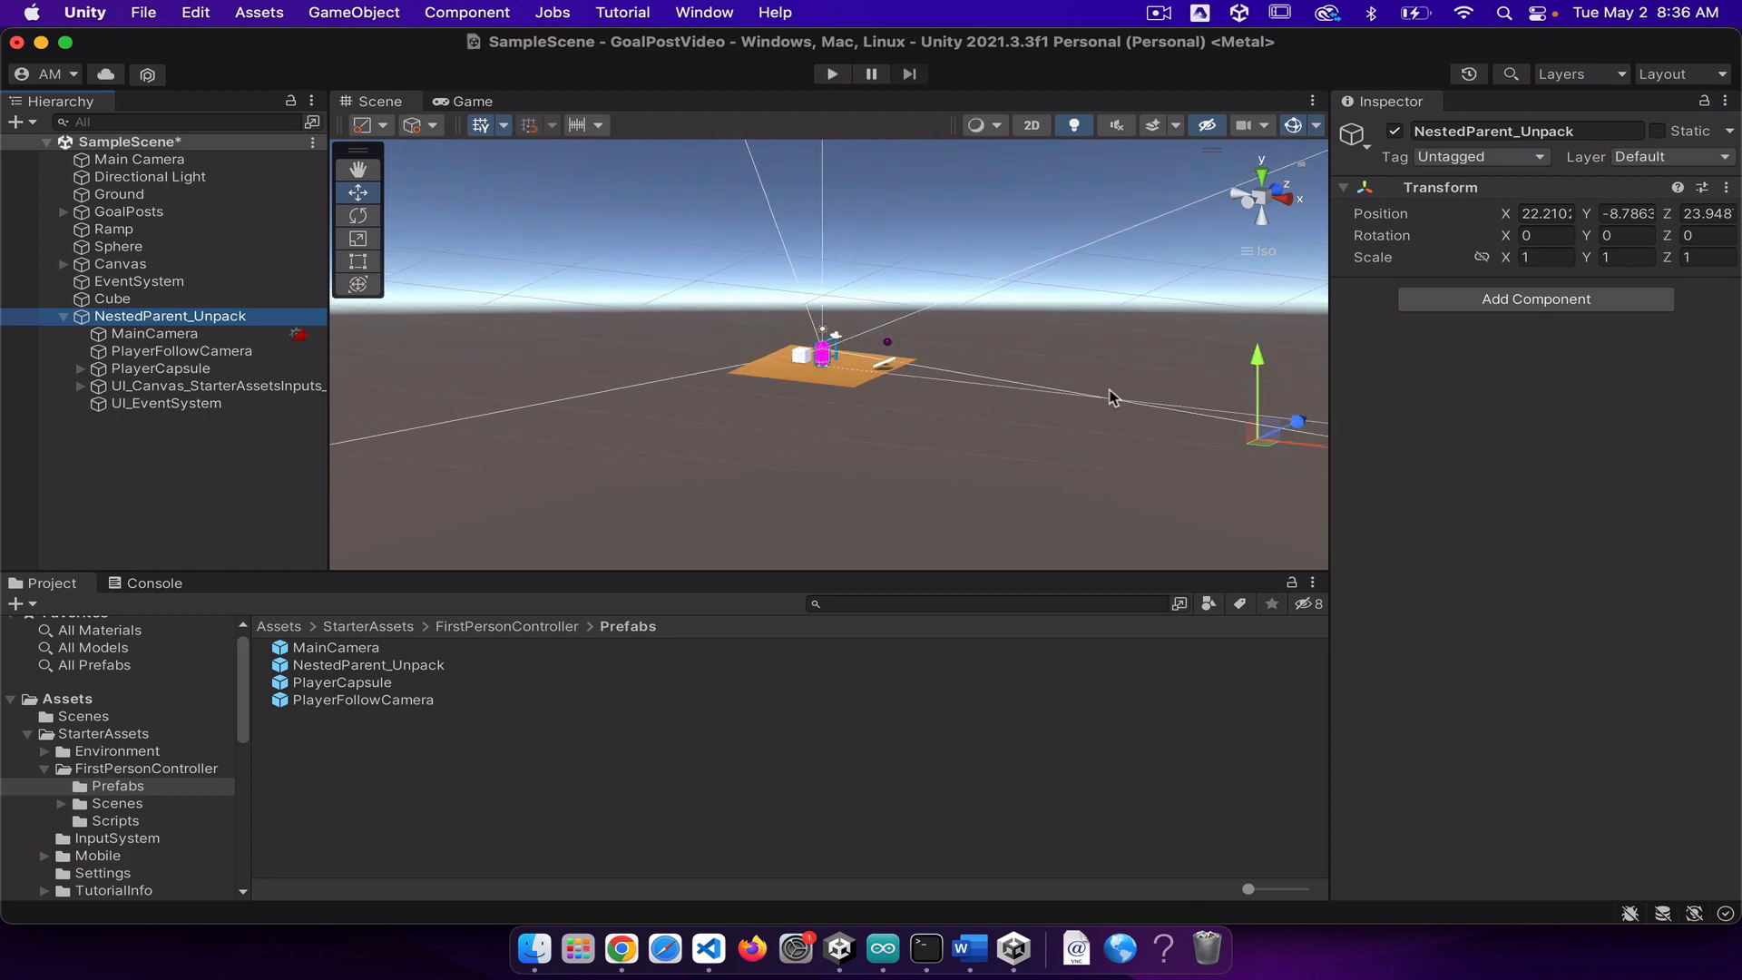
scroll(1146, 367, down, 3)
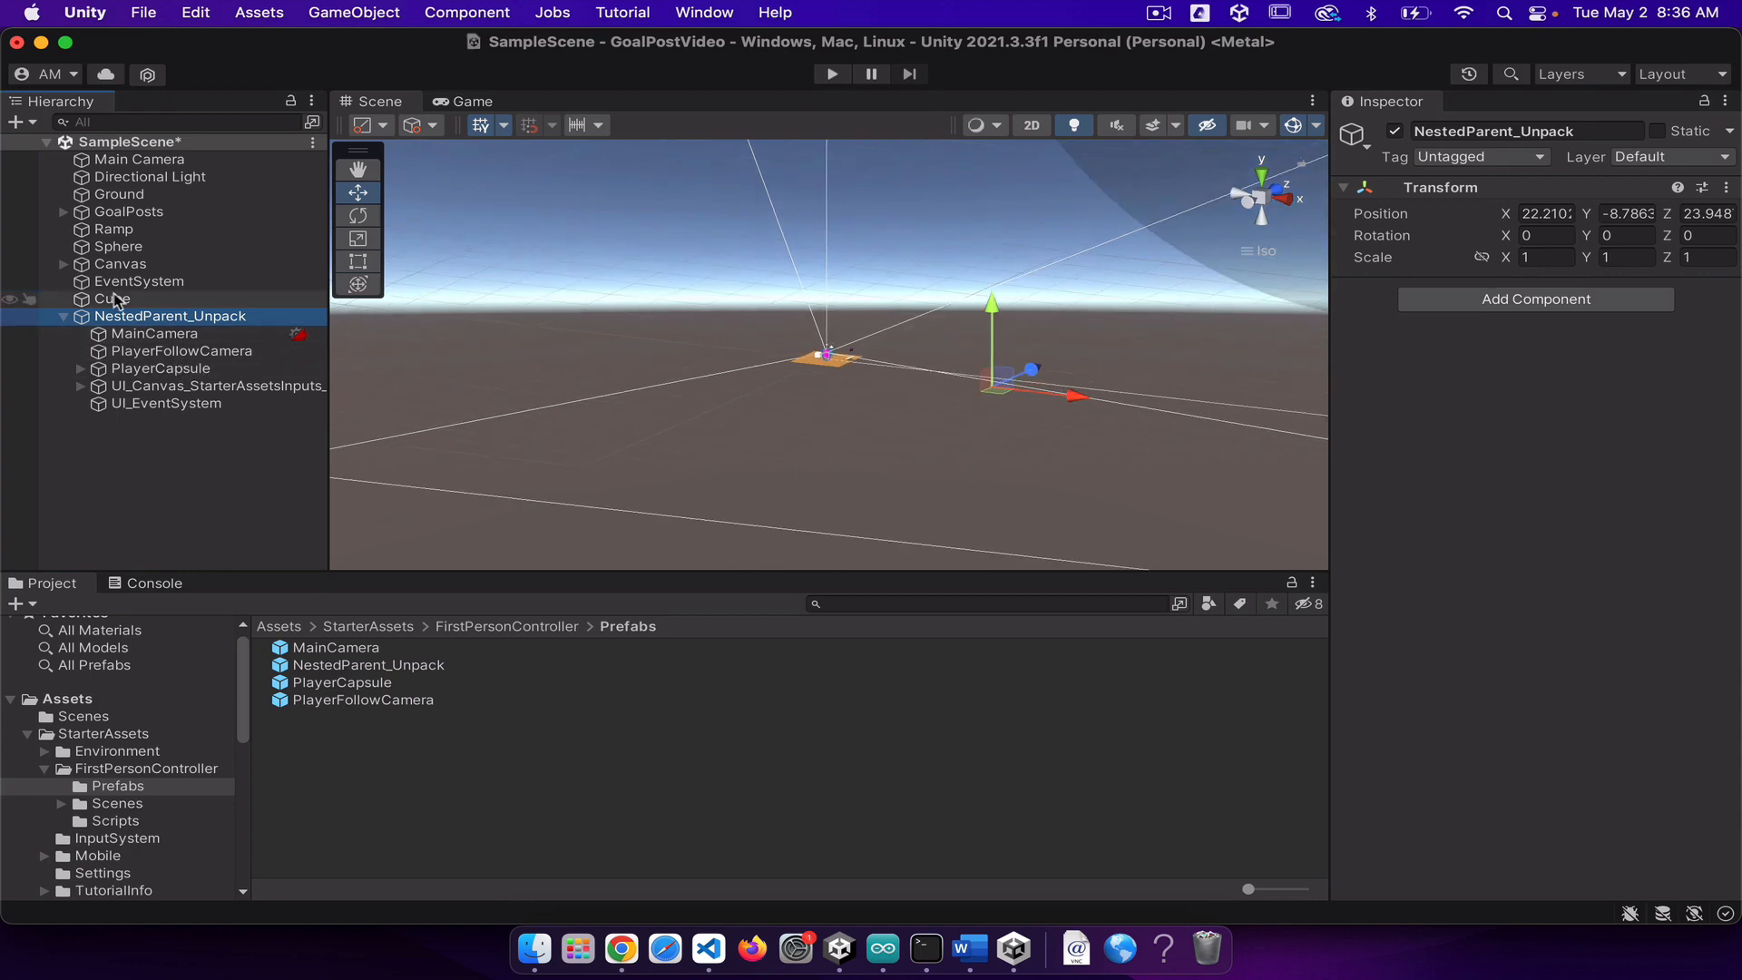
click(132, 385)
key(f)
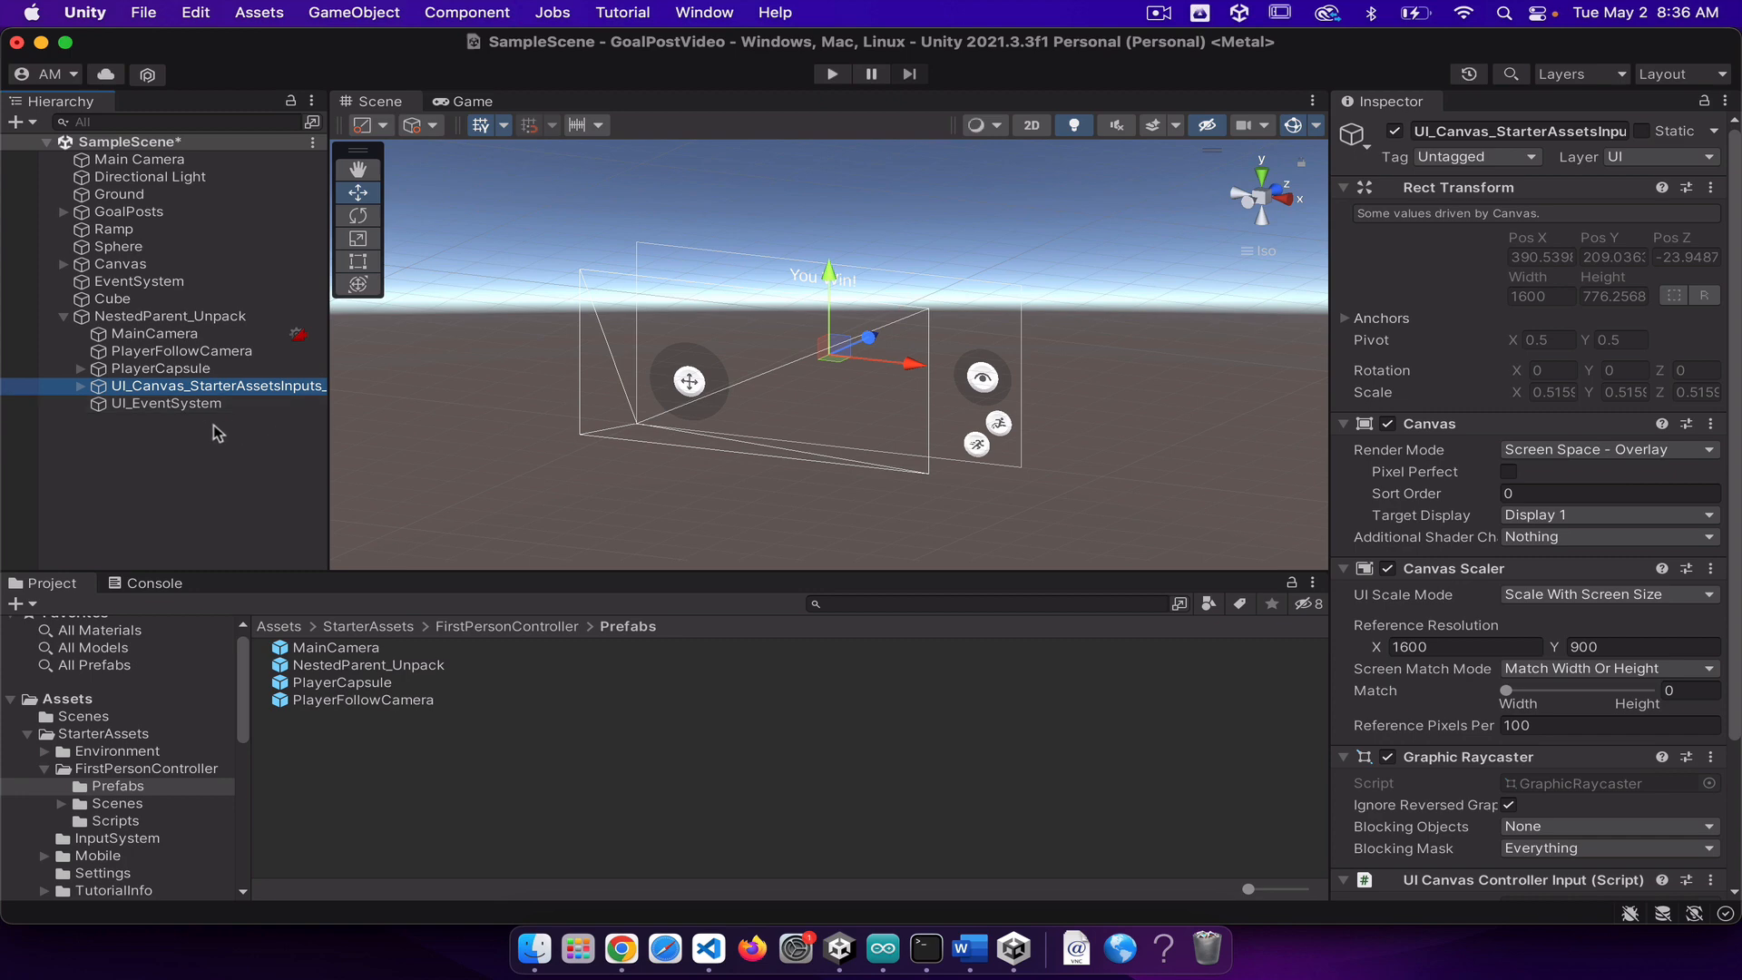
right_click(139, 391)
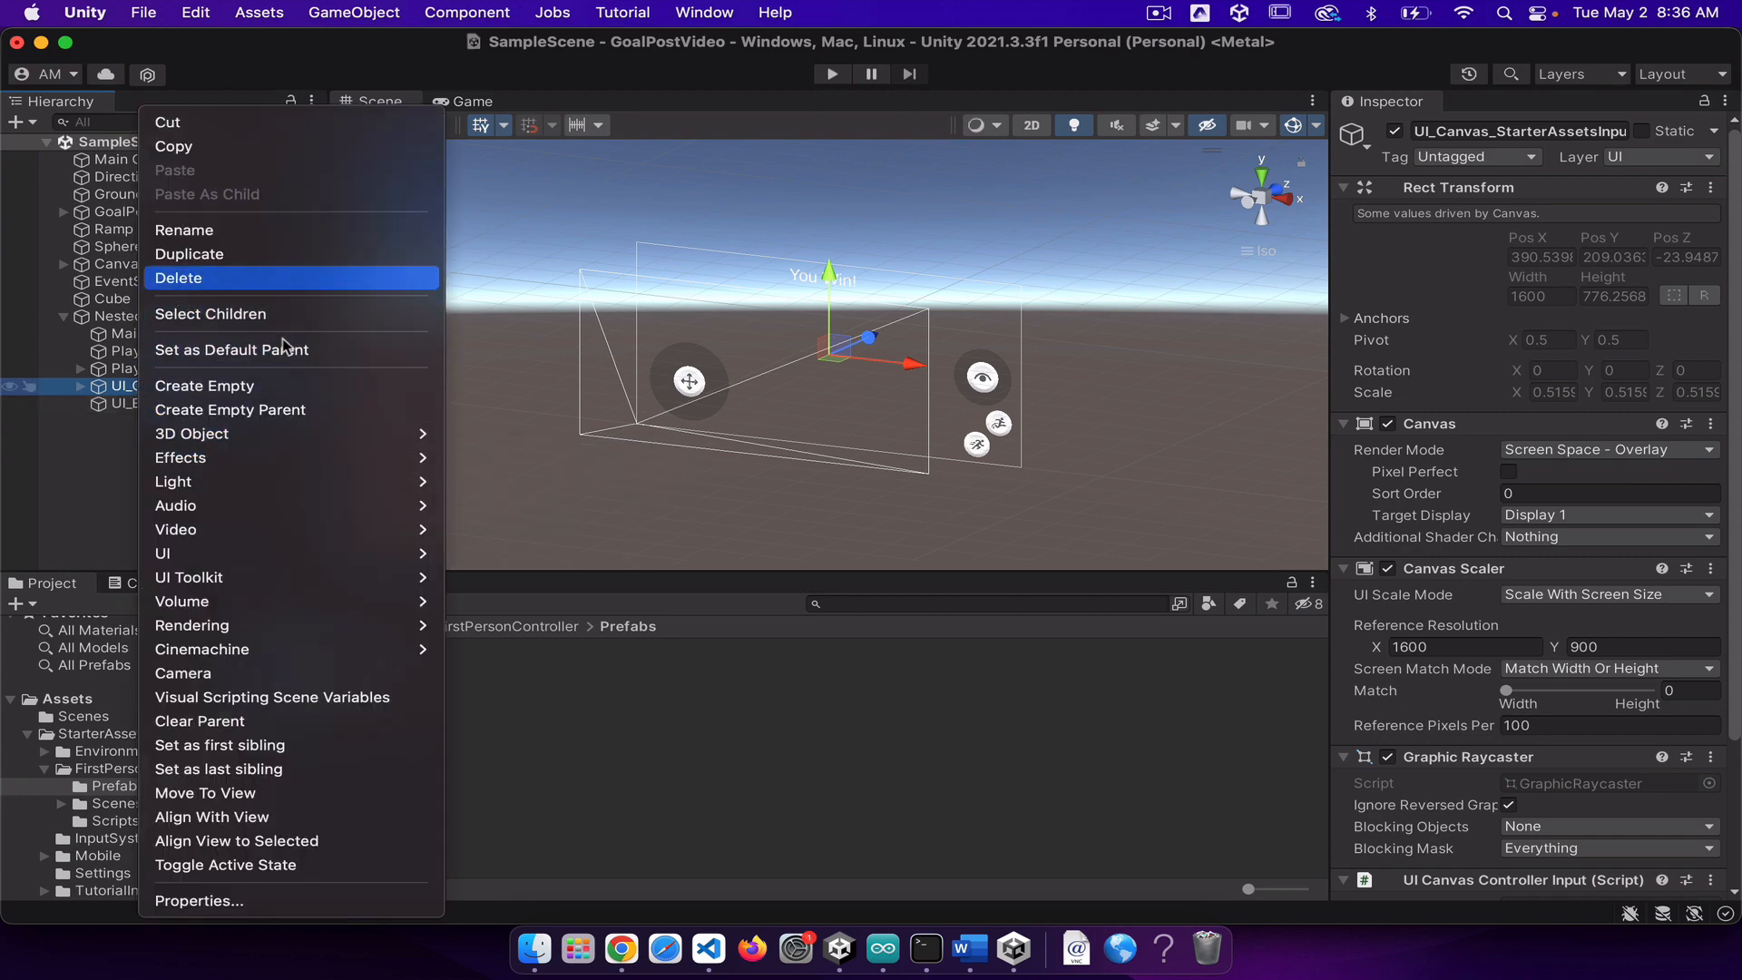
click(284, 278)
Step: Delete the scene's original Main Camera, keeping the MainCamera inside NestedParent_Unpack
double_click(170, 316)
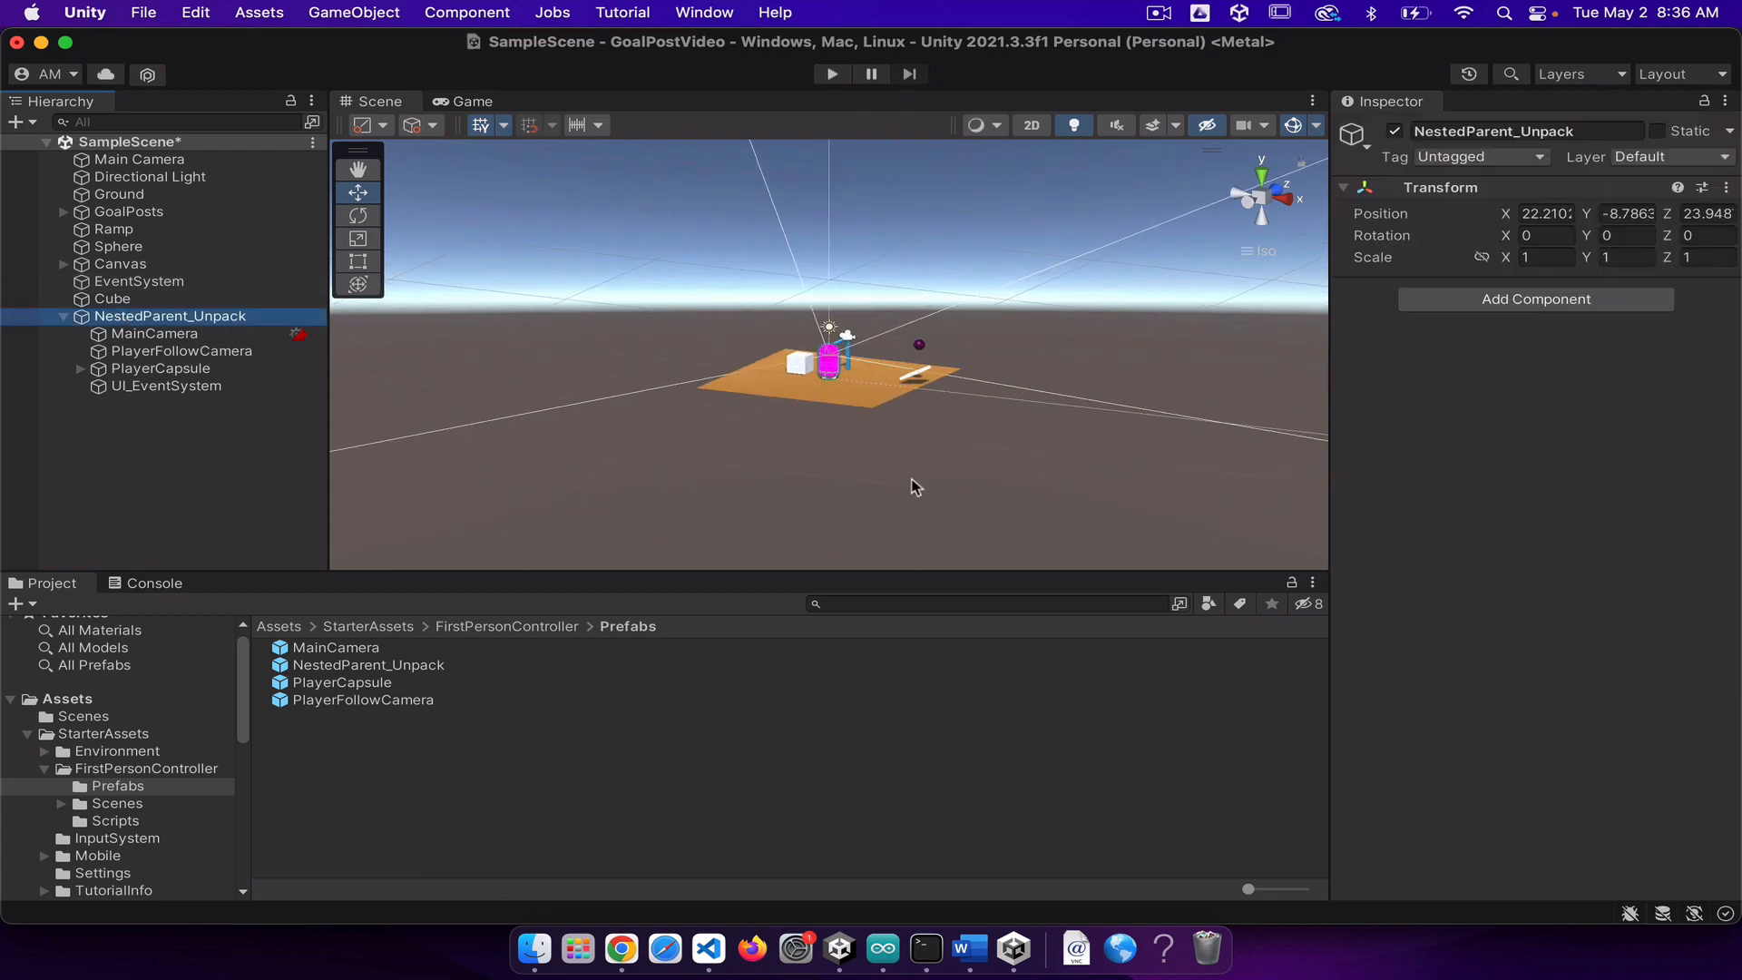
middle_drag(944, 458, 897, 564)
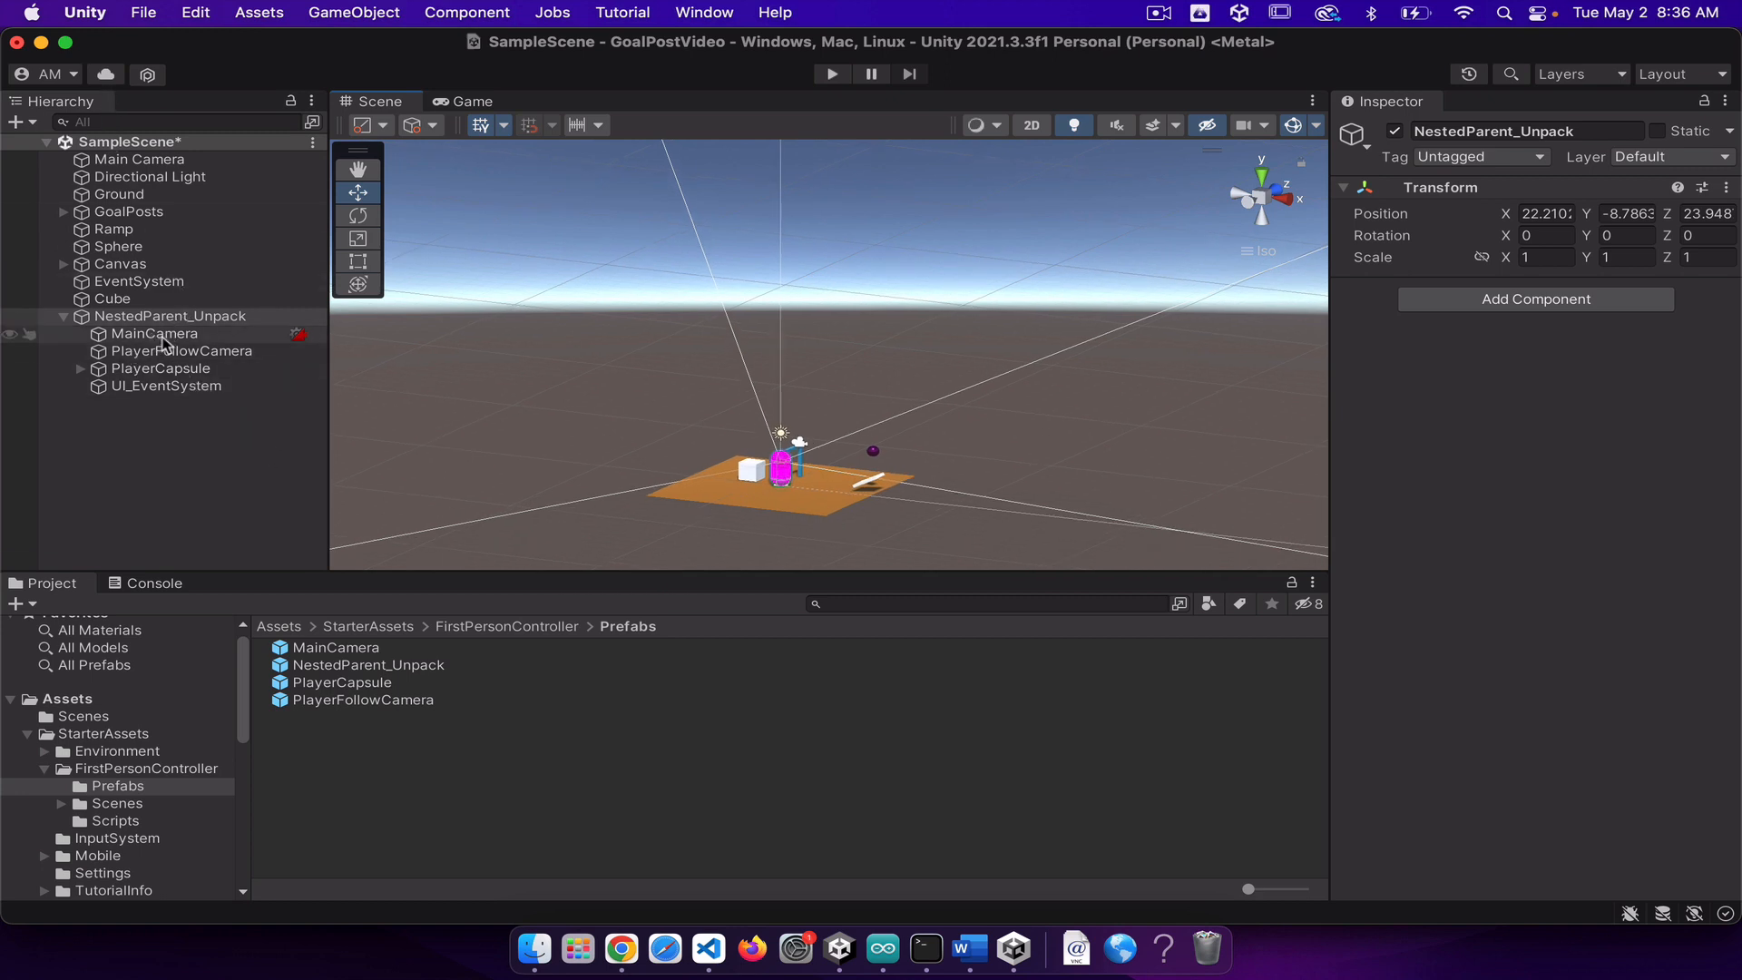
right_click(118, 165)
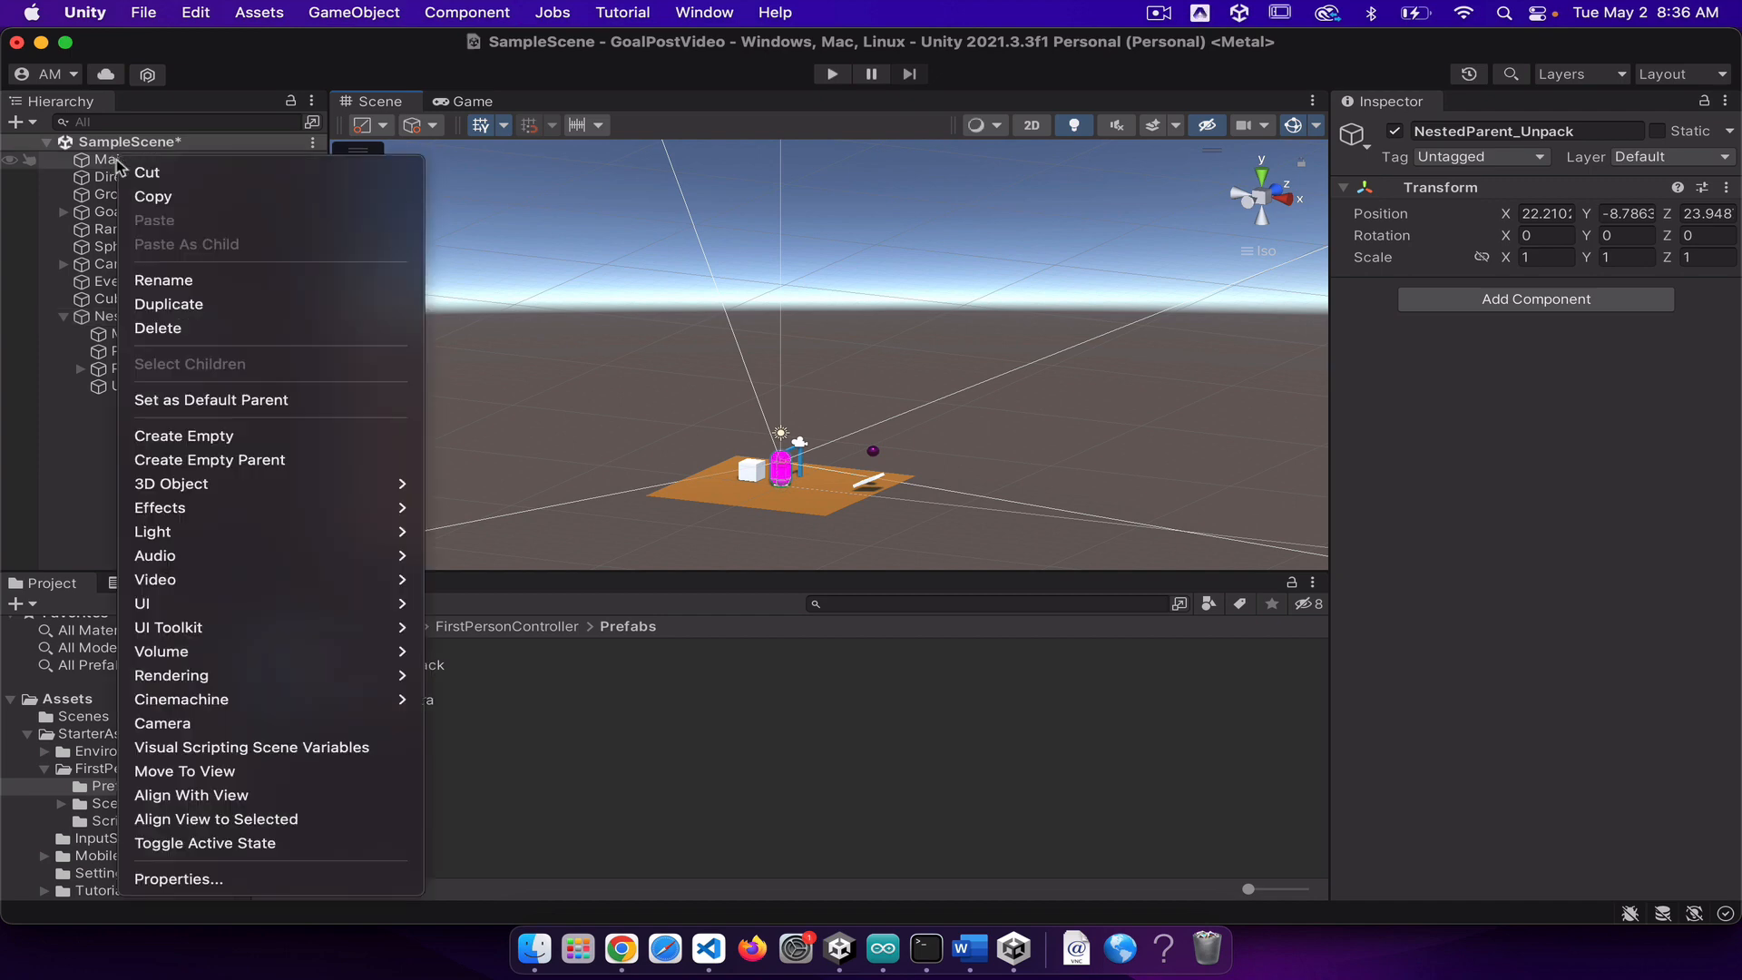
click(163, 328)
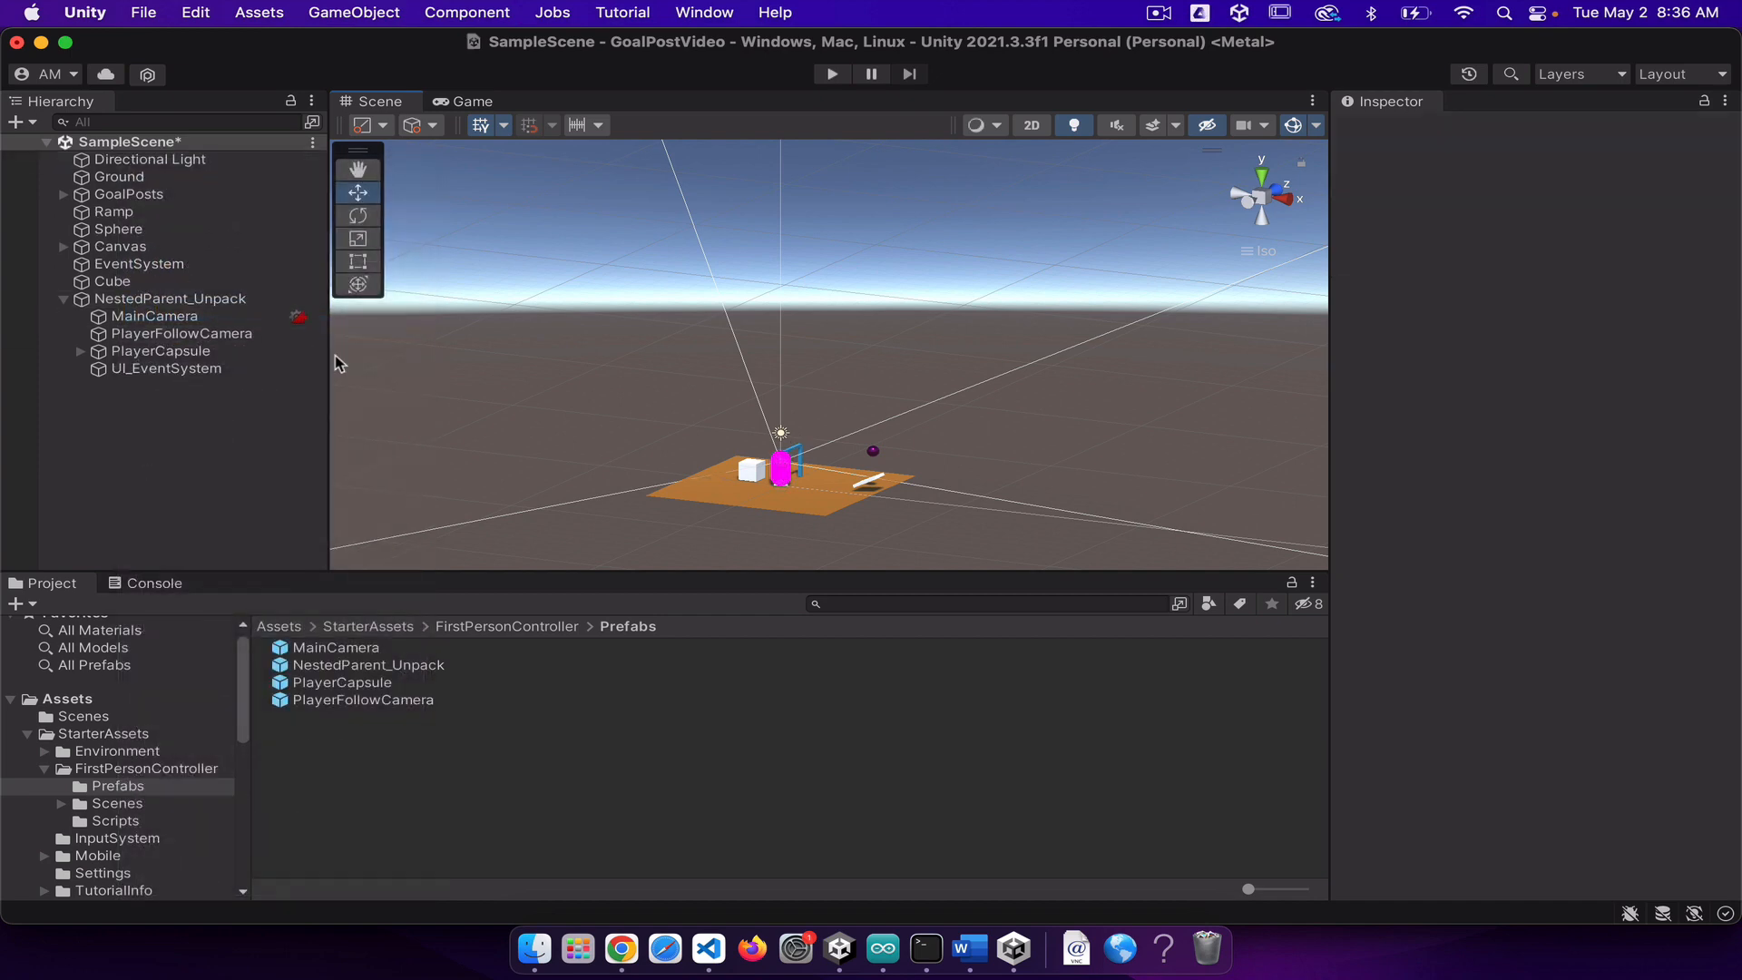
click(134, 315)
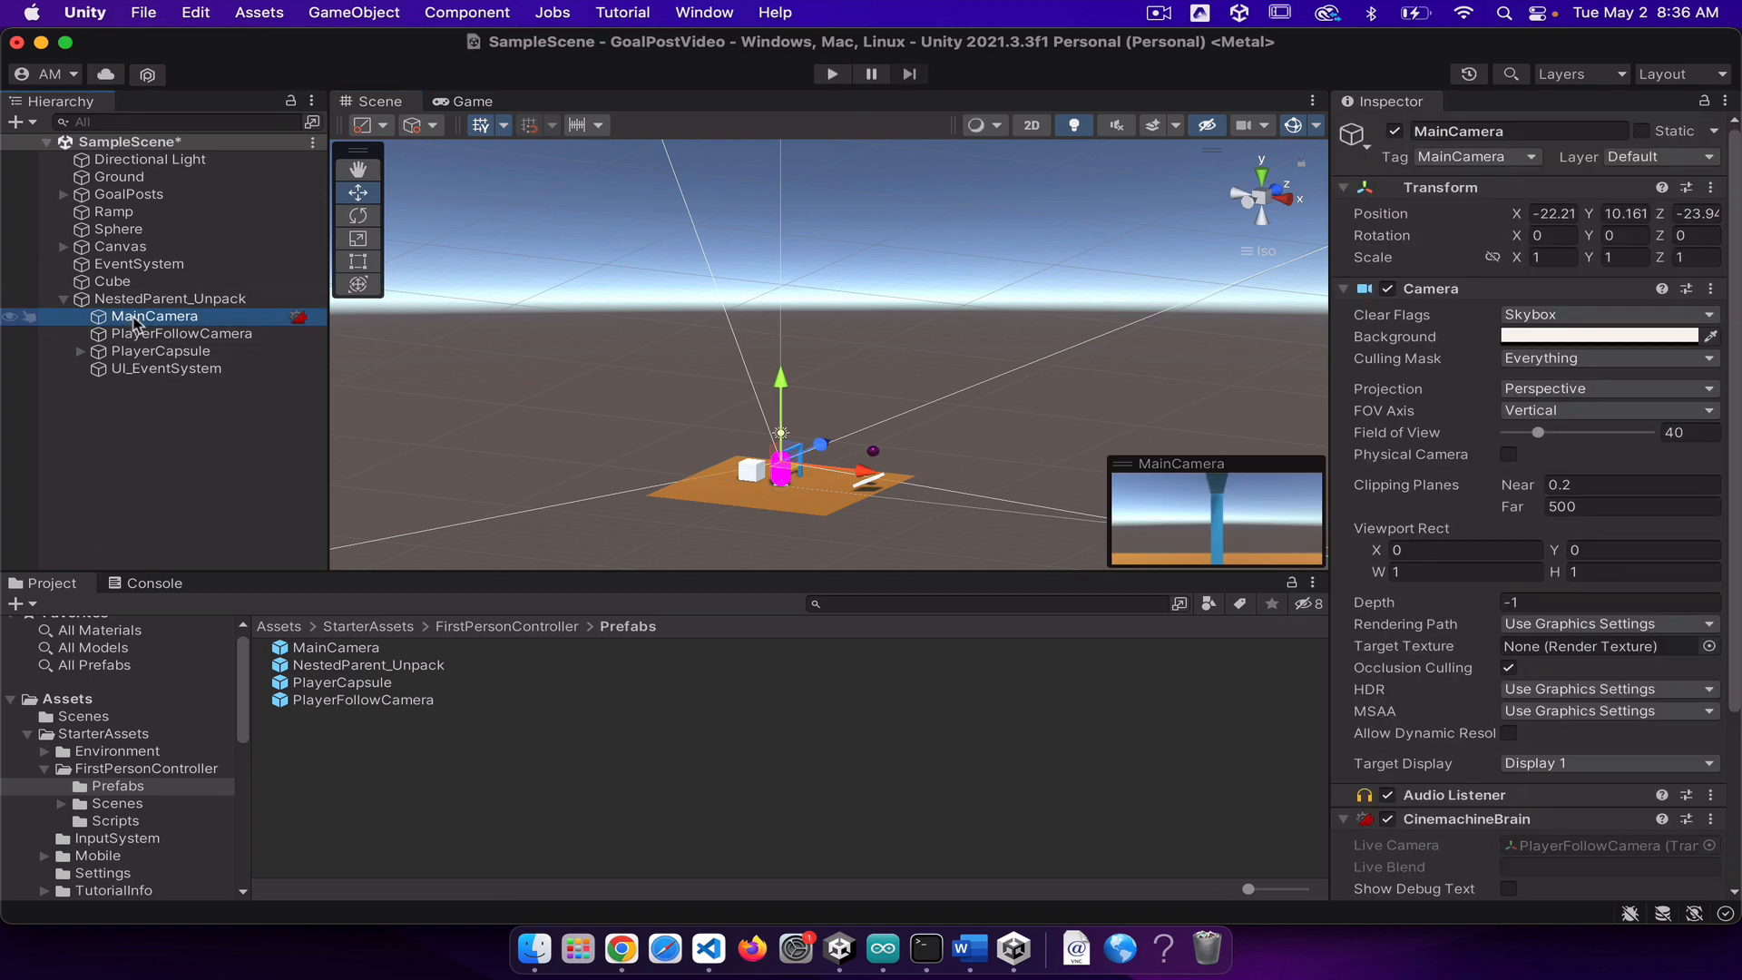
drag(821, 442, 807, 451)
click(816, 443)
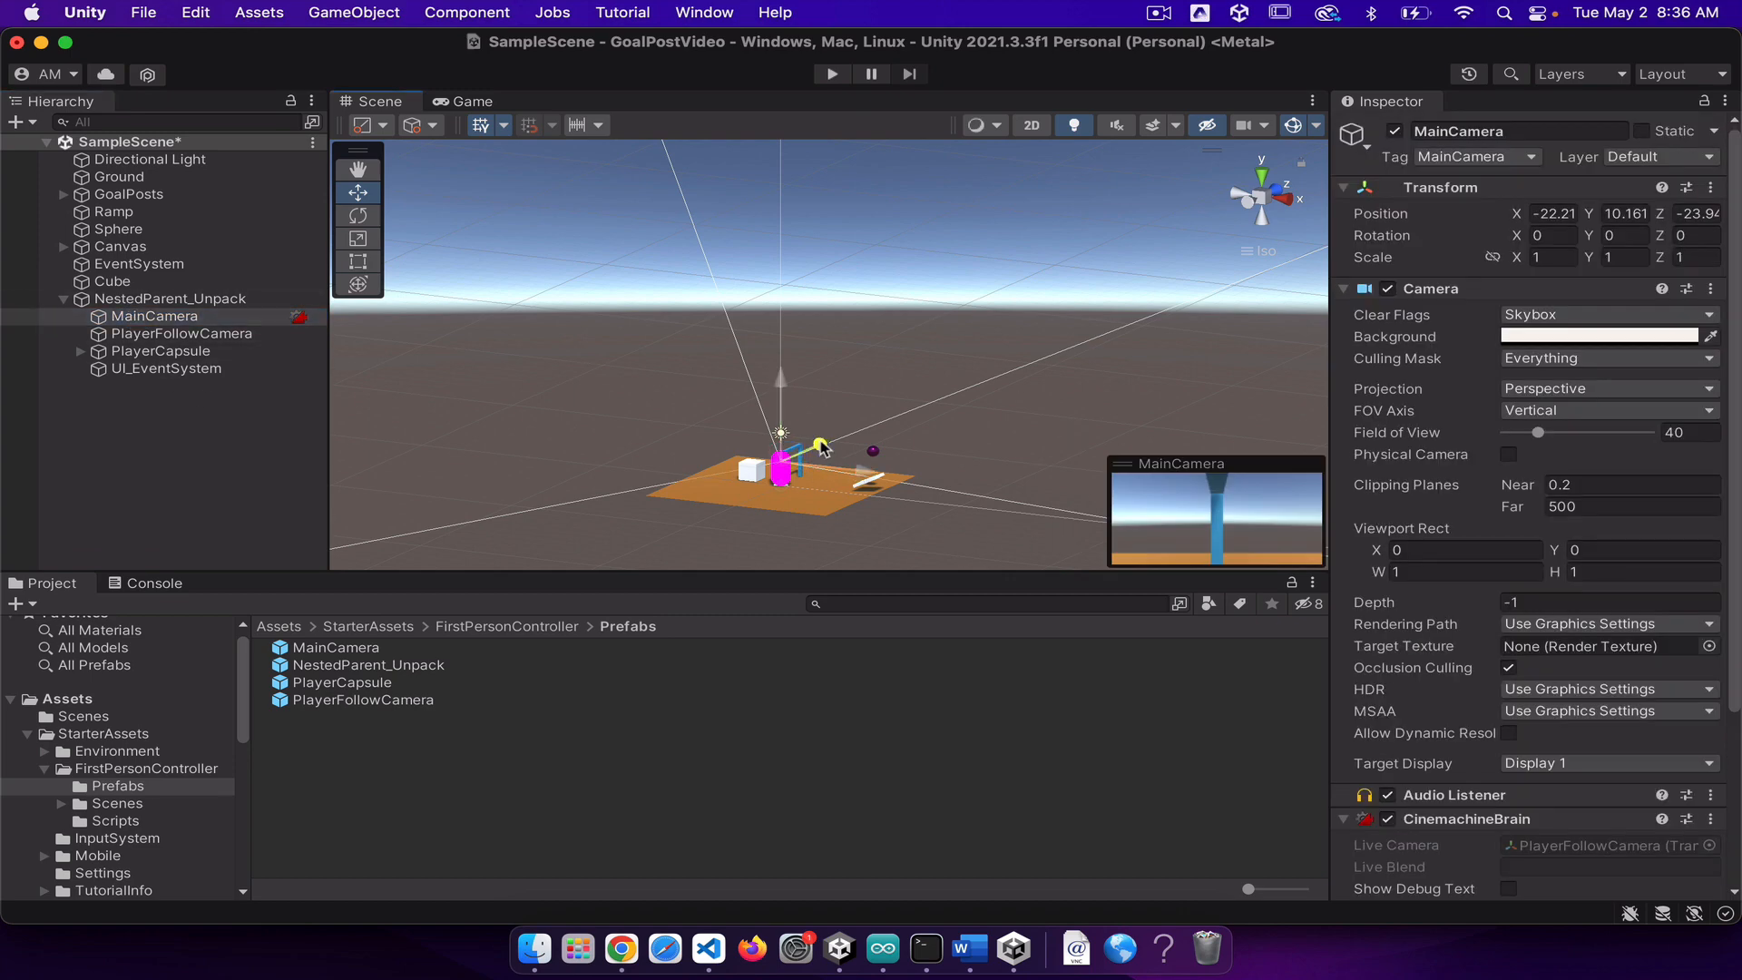
Step: Move the NestedParent_Unpack object along Z to about 22.3 and raise it to about Y -8.17
click(170, 298)
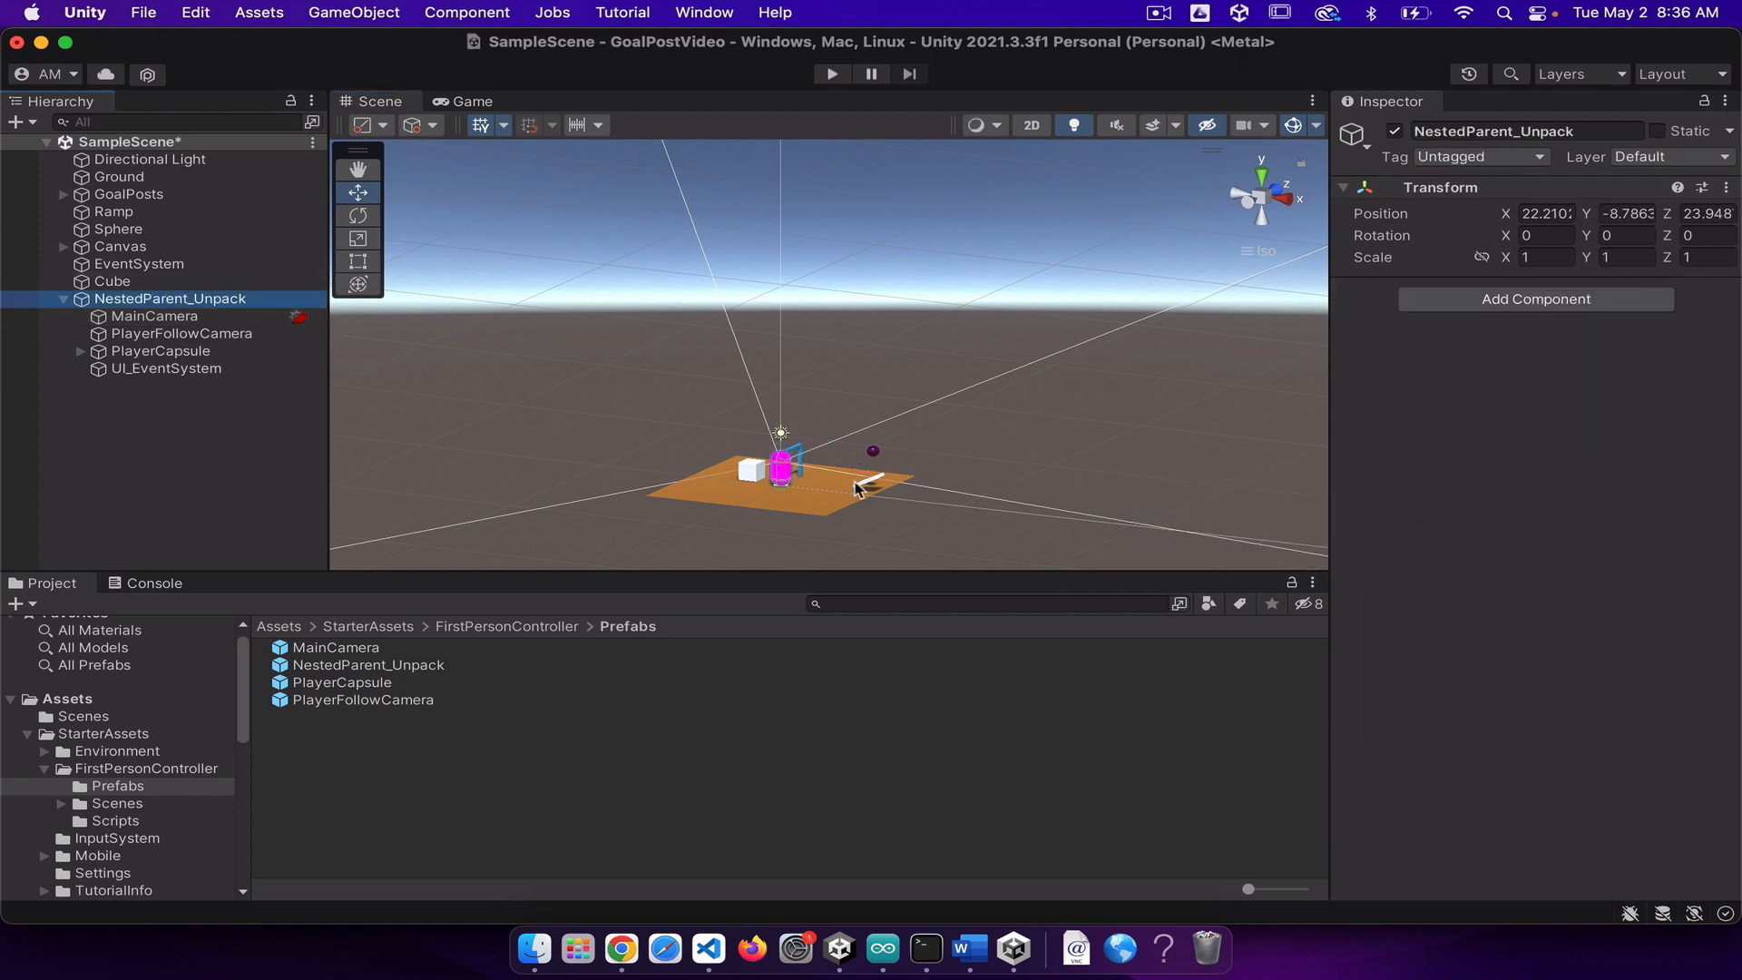
scroll(817, 414, down, 5)
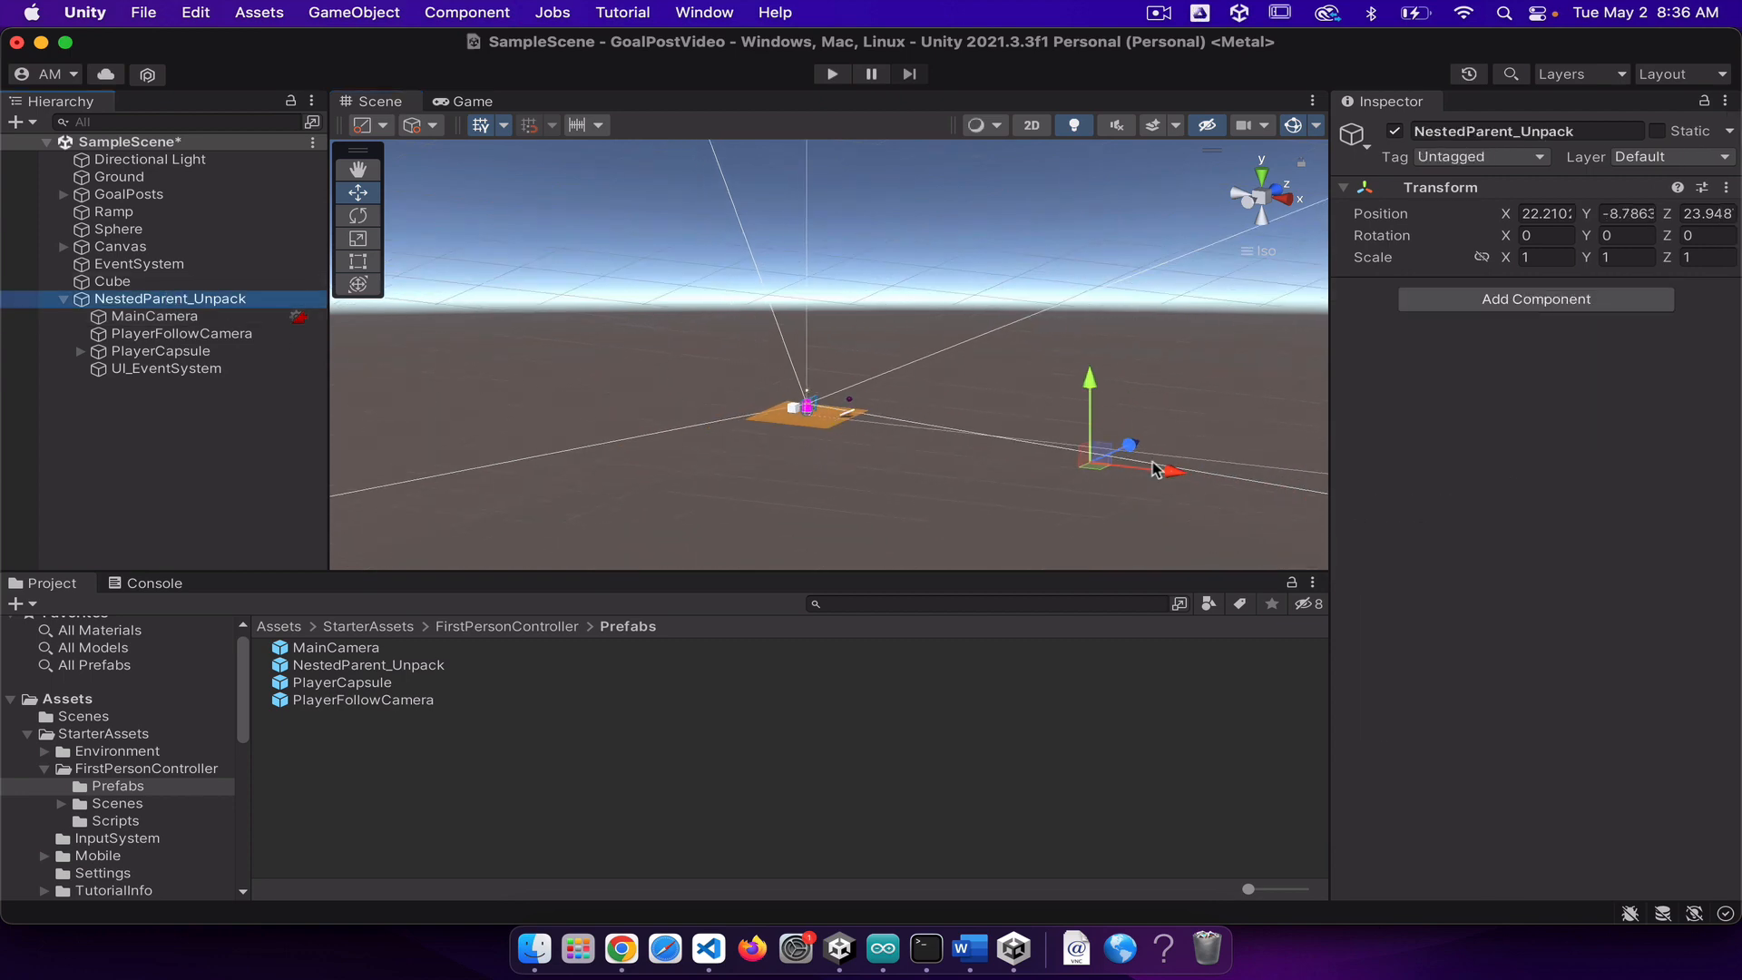
drag(1130, 445, 1125, 456)
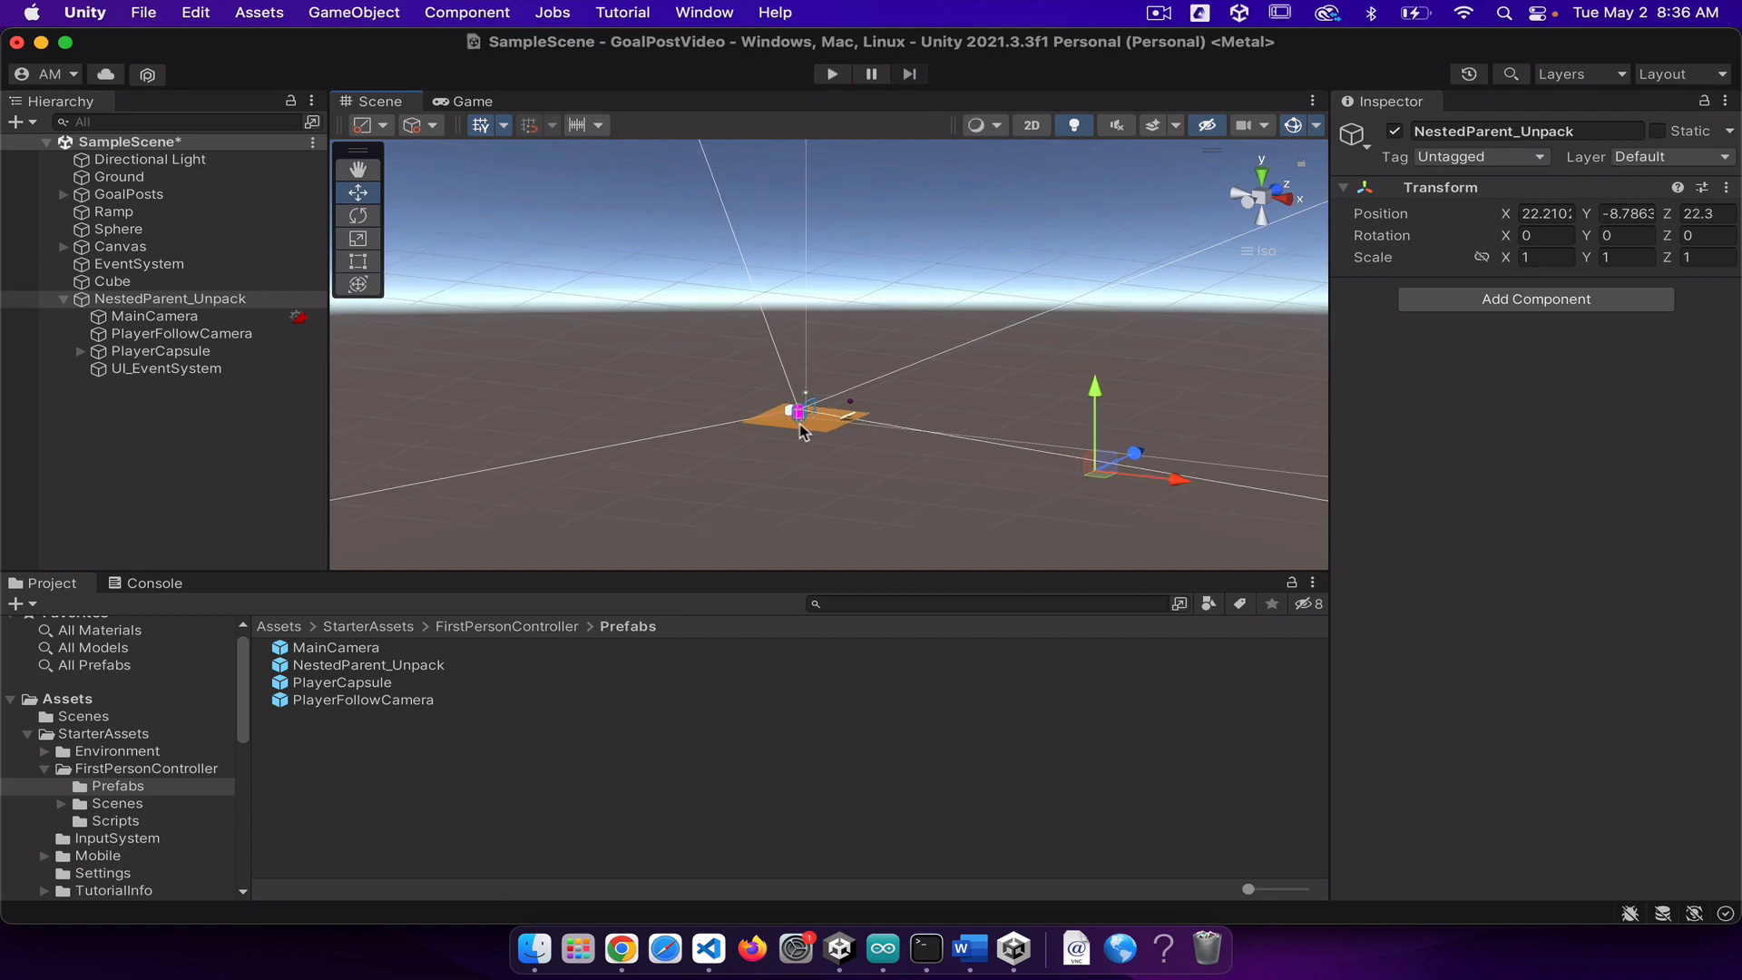
scroll(802, 431, up, 5)
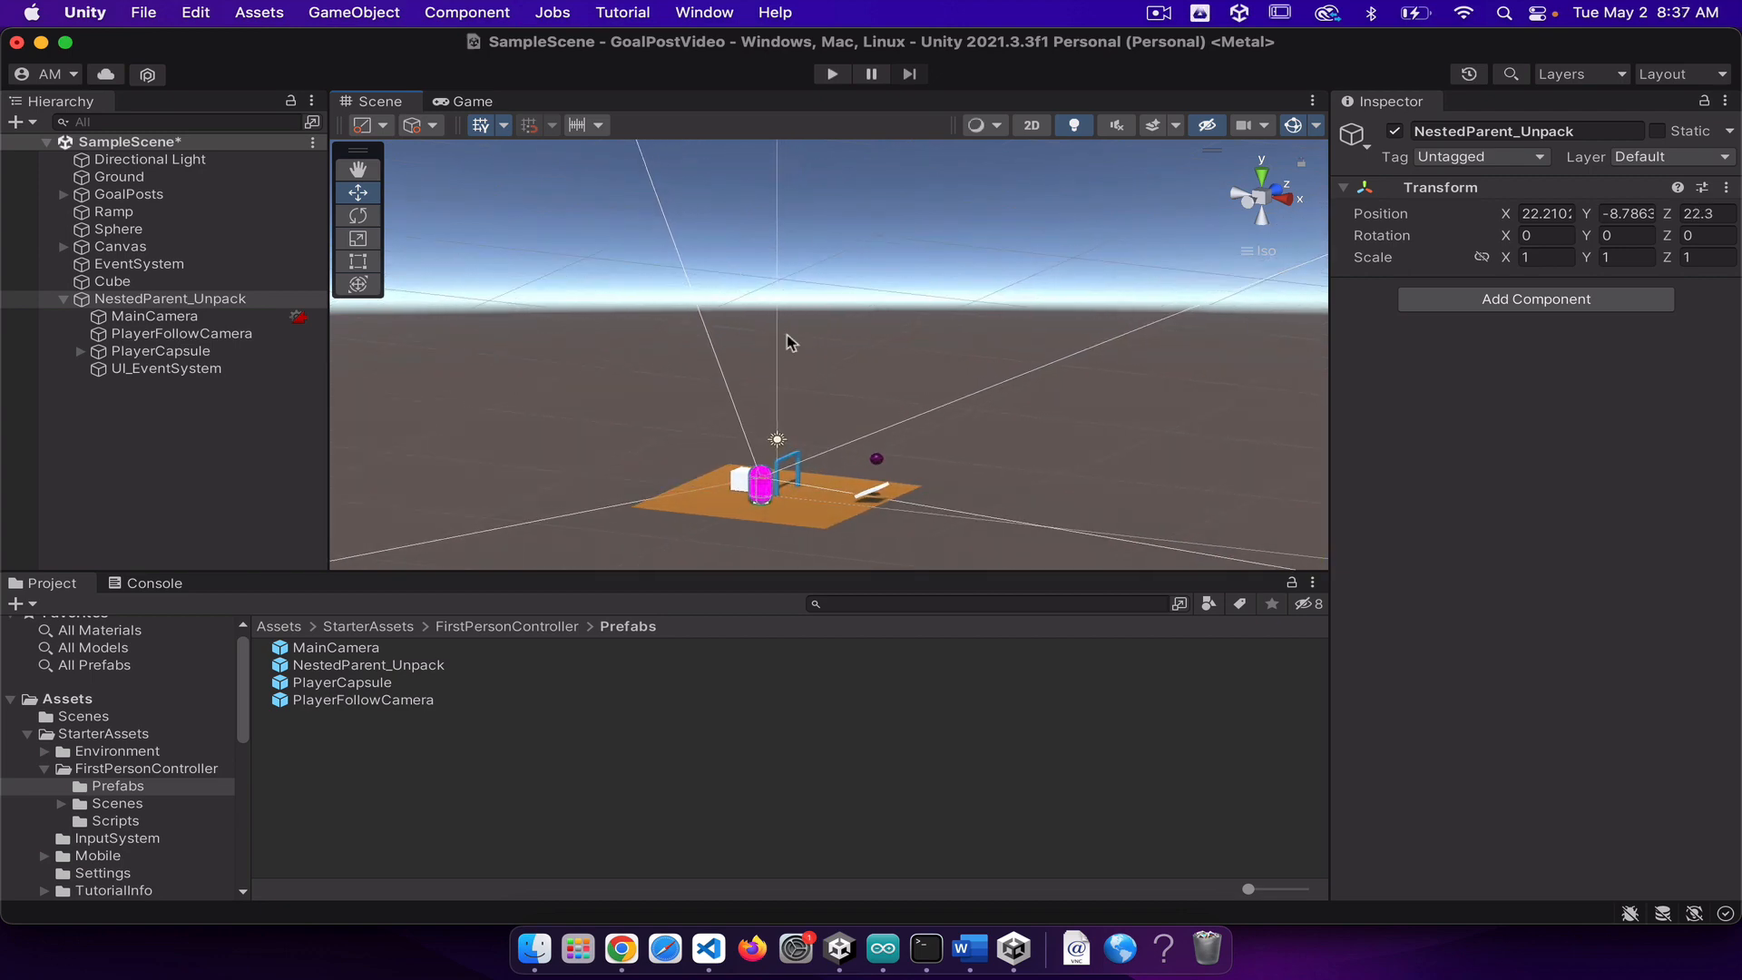
scroll(991, 444, down, 3)
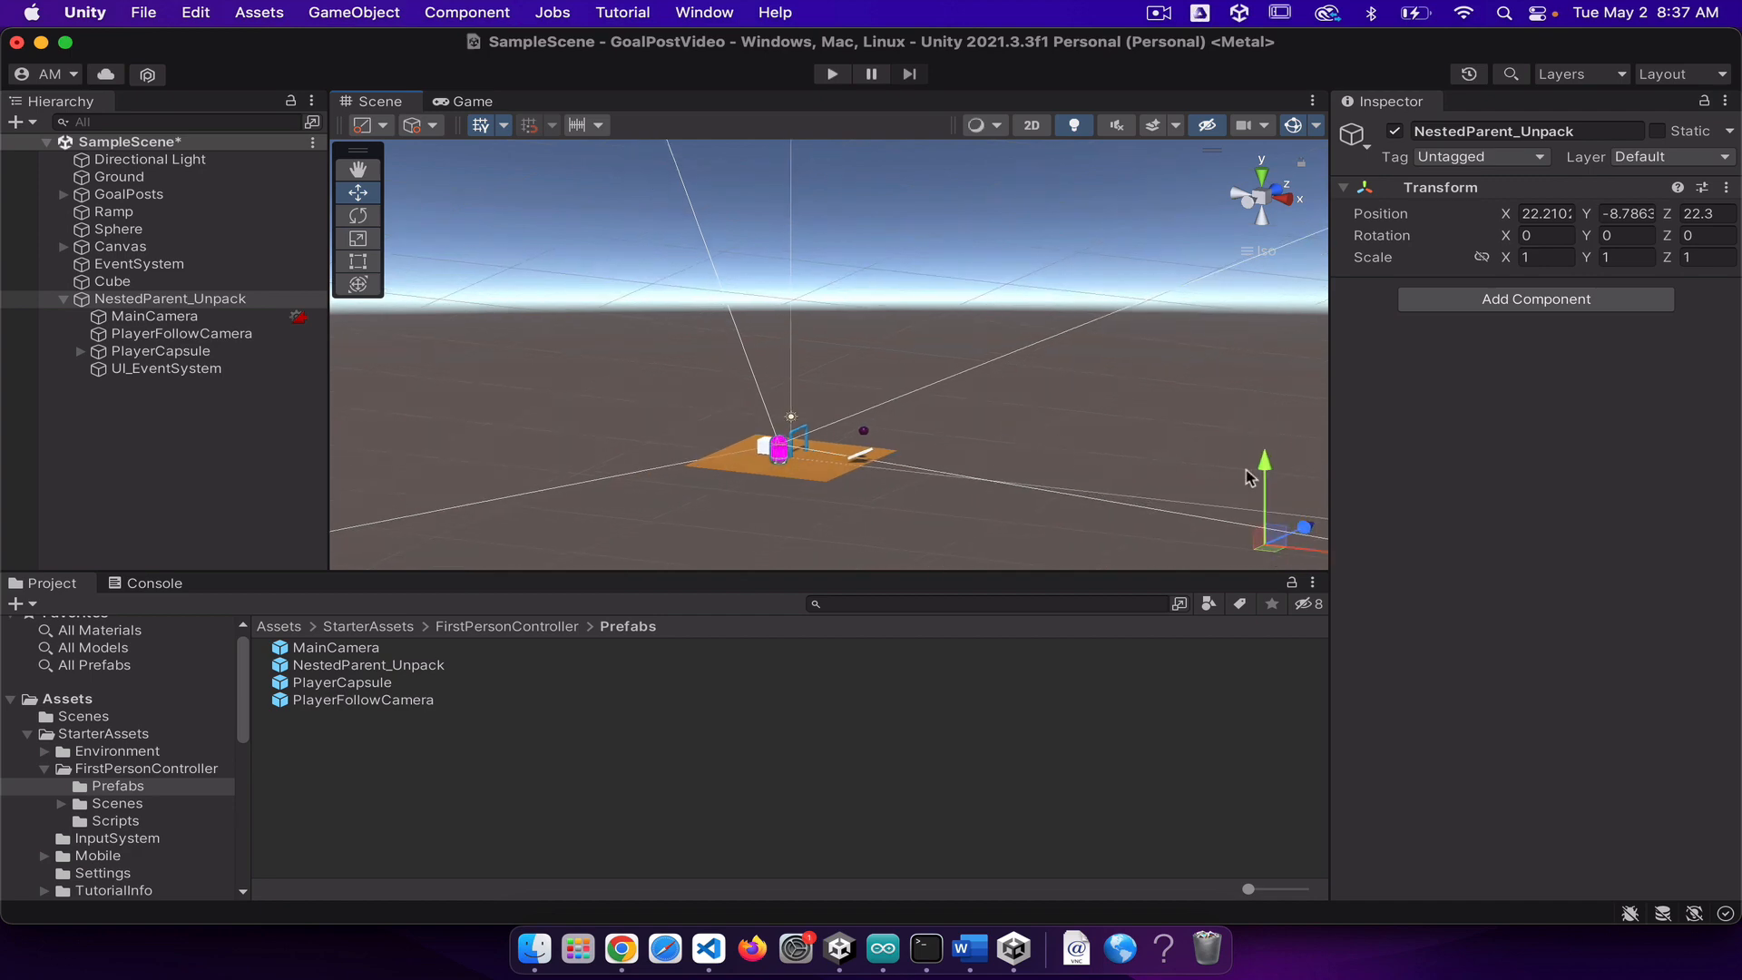
drag(1269, 470, 1267, 457)
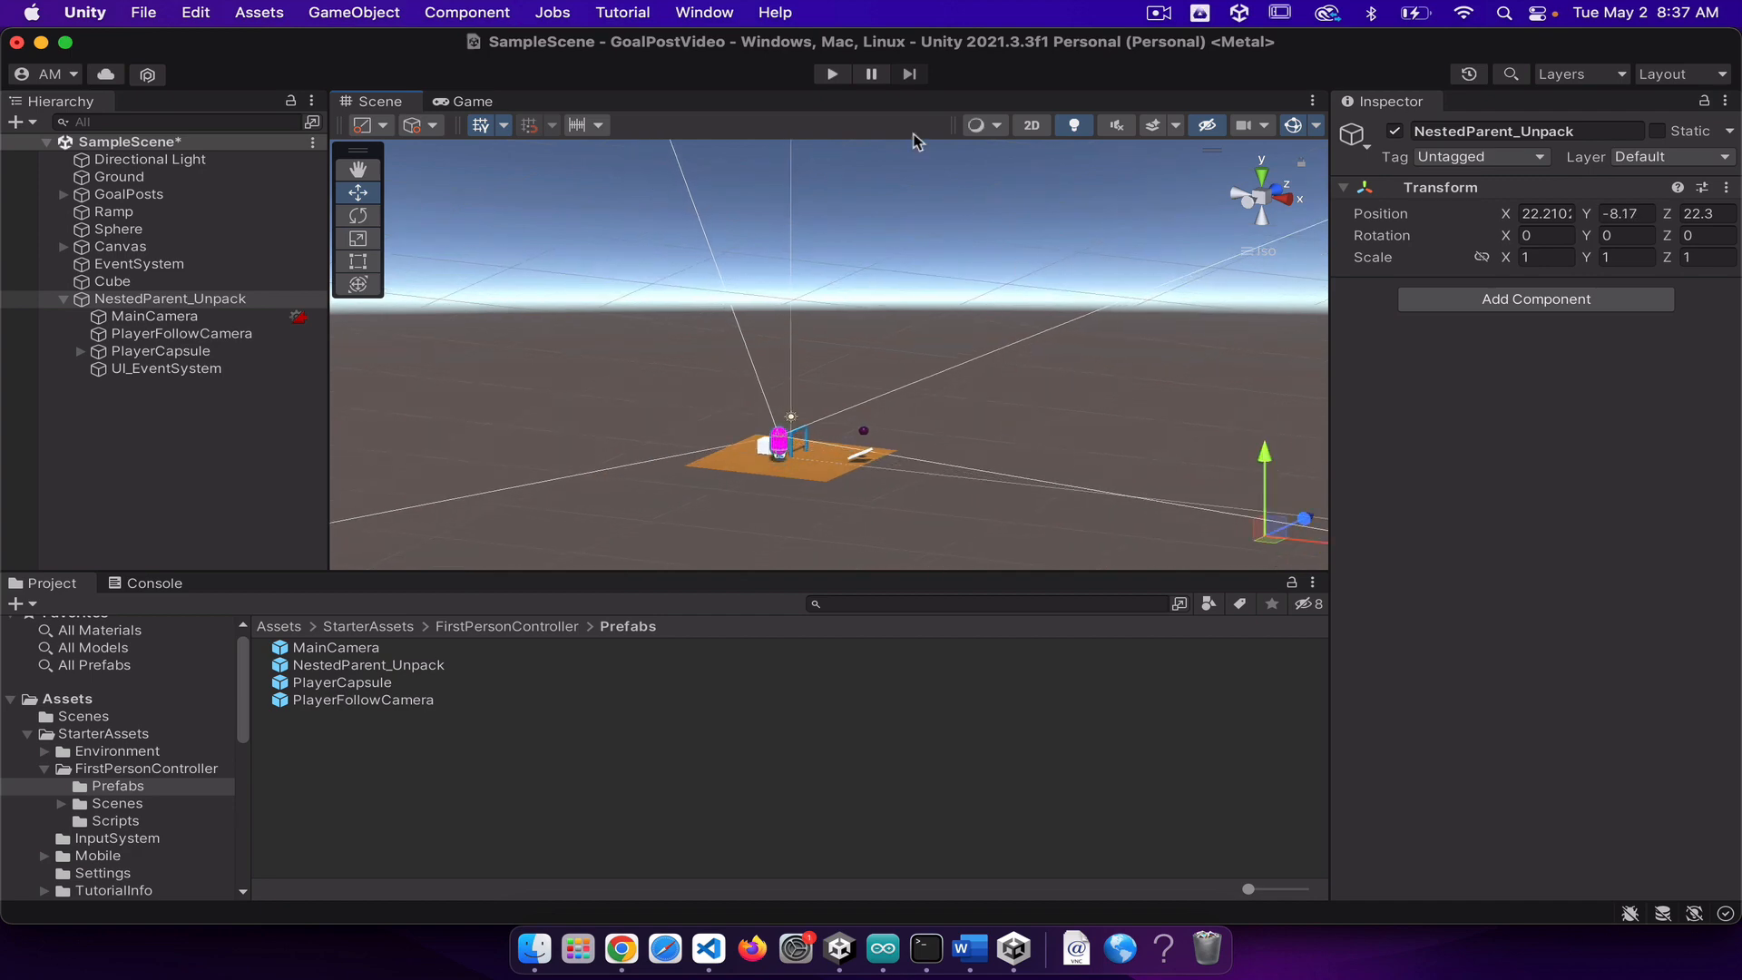
Step: Run the scene in play mode, walk the first-person player back and forth near the purple sphere and goalposts, and stop the run
click(830, 74)
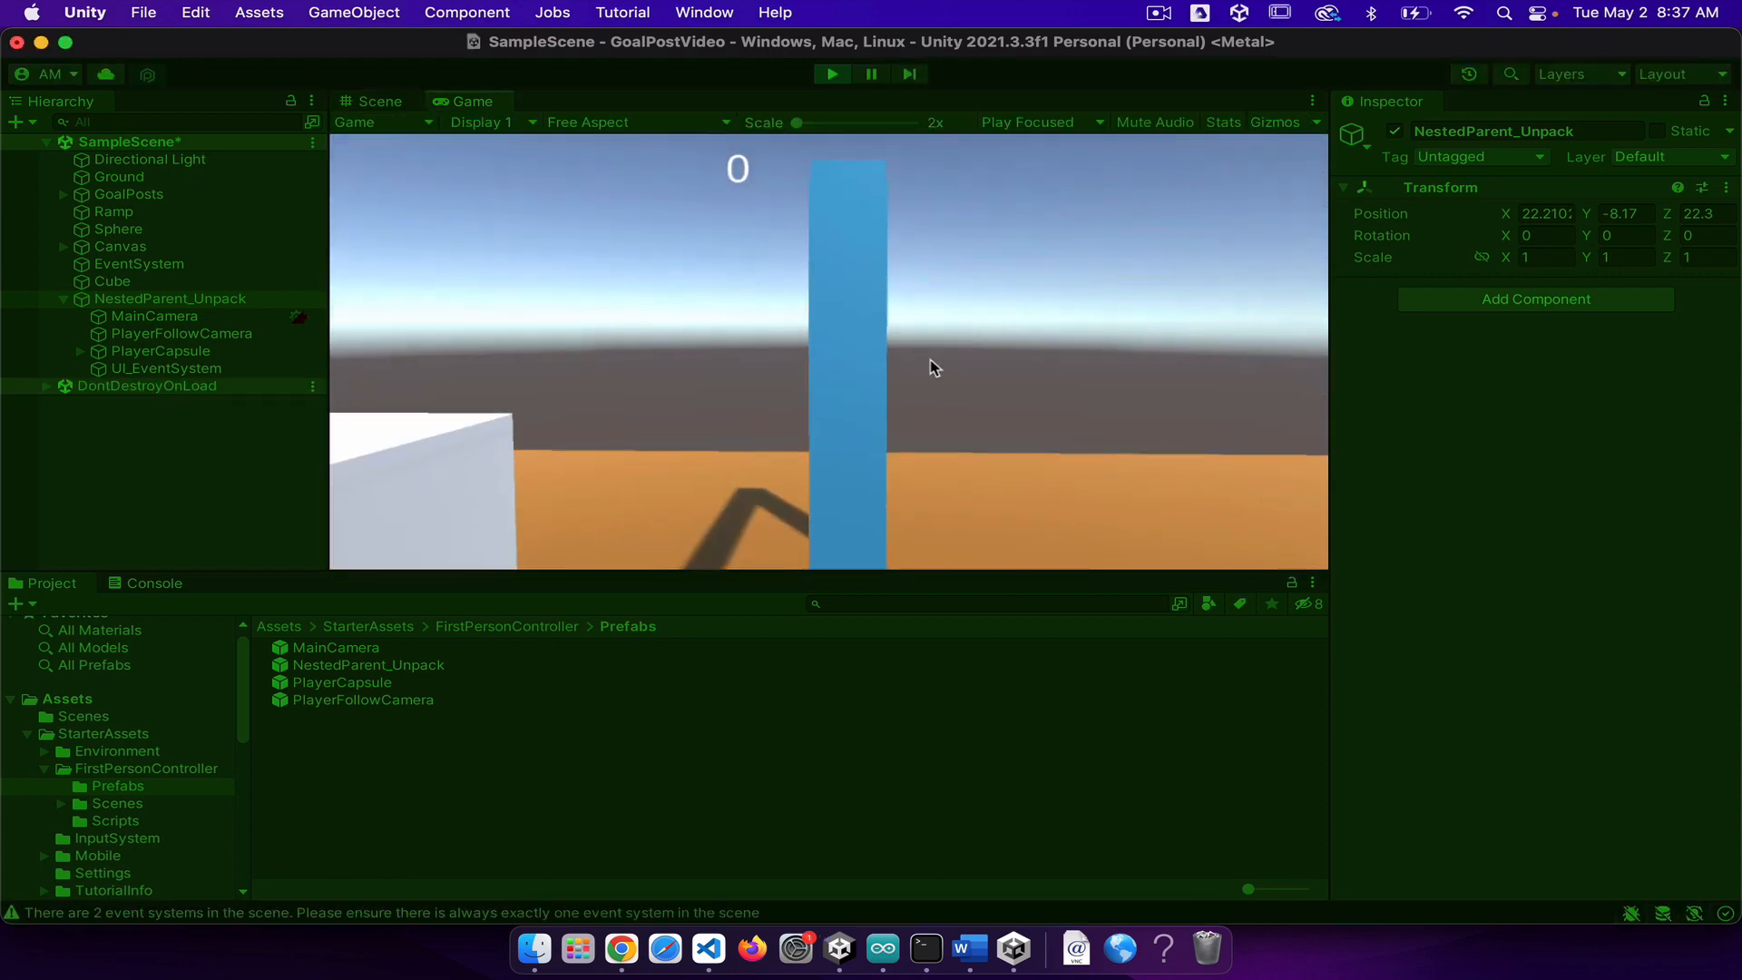
key(d)
key(w)
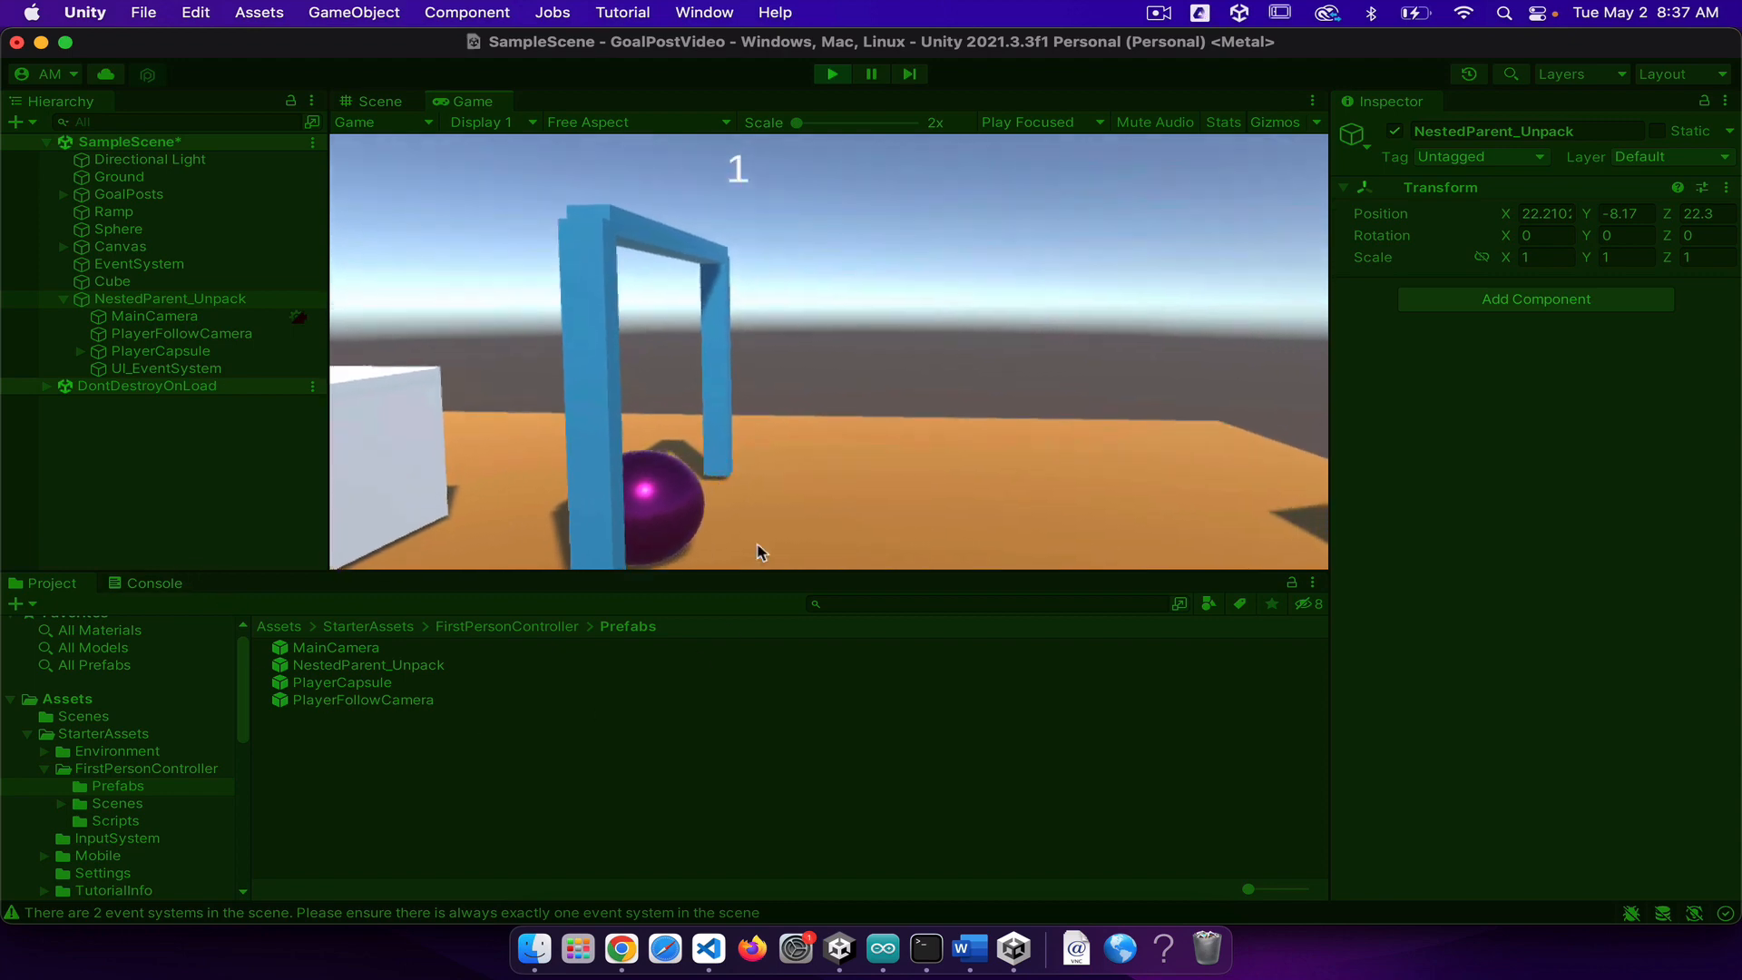
key(s)
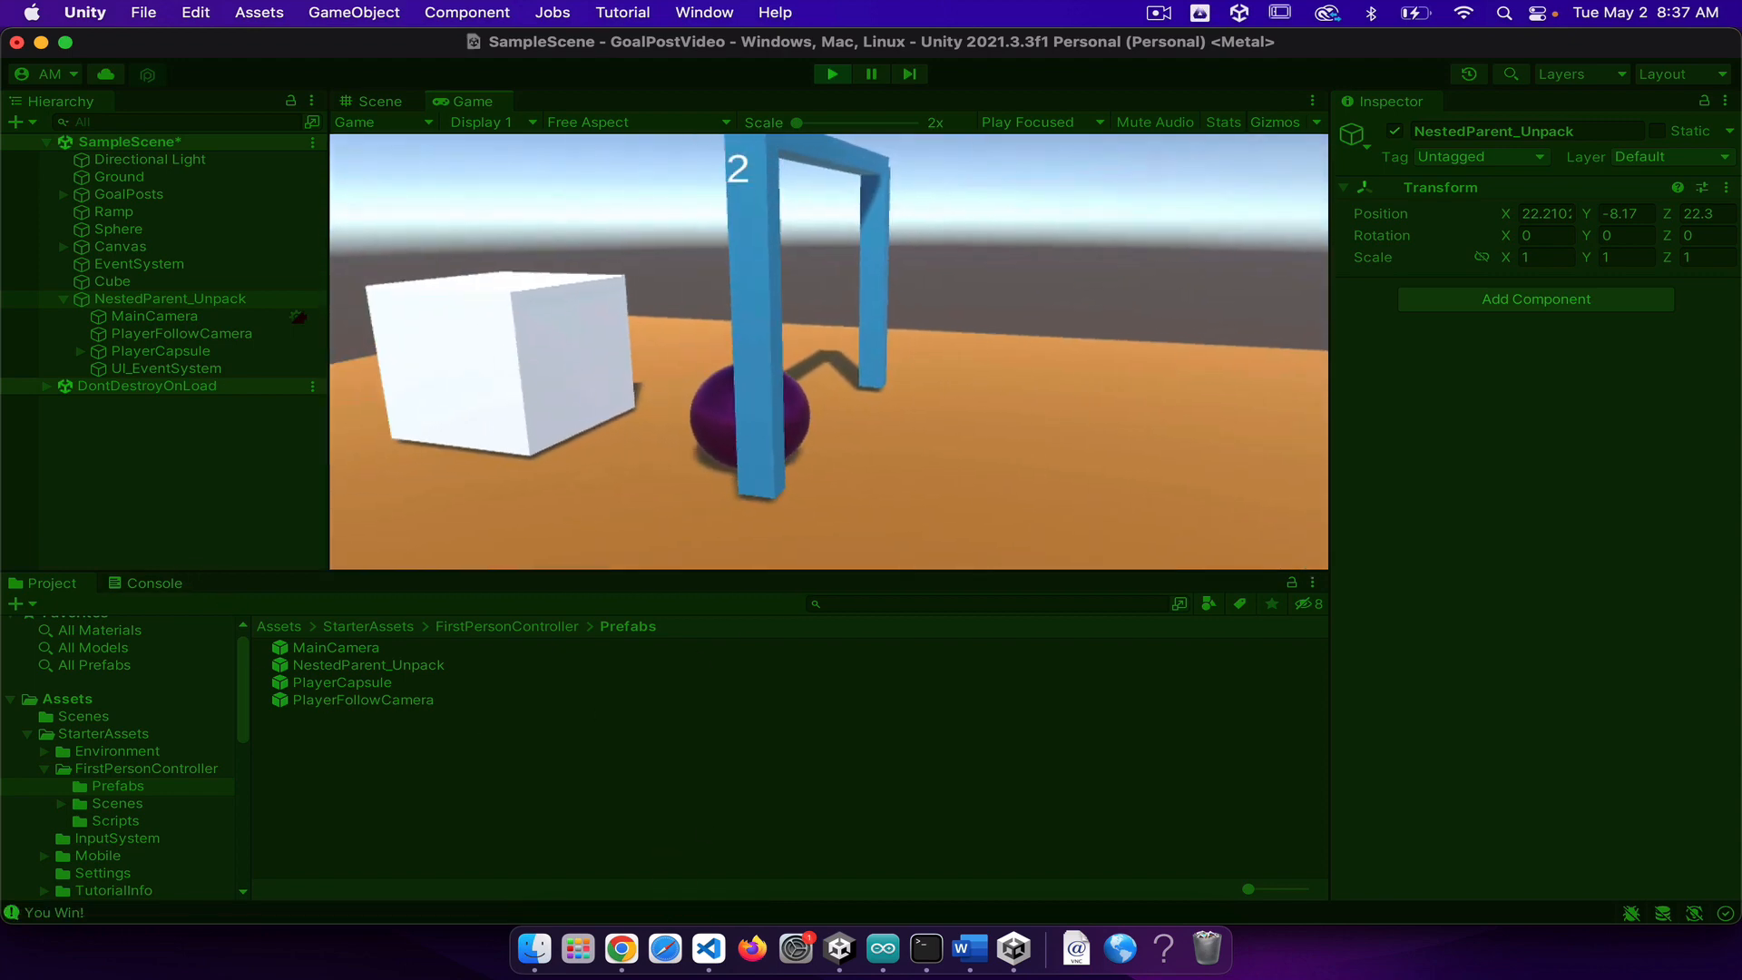
key(d)
key(w)
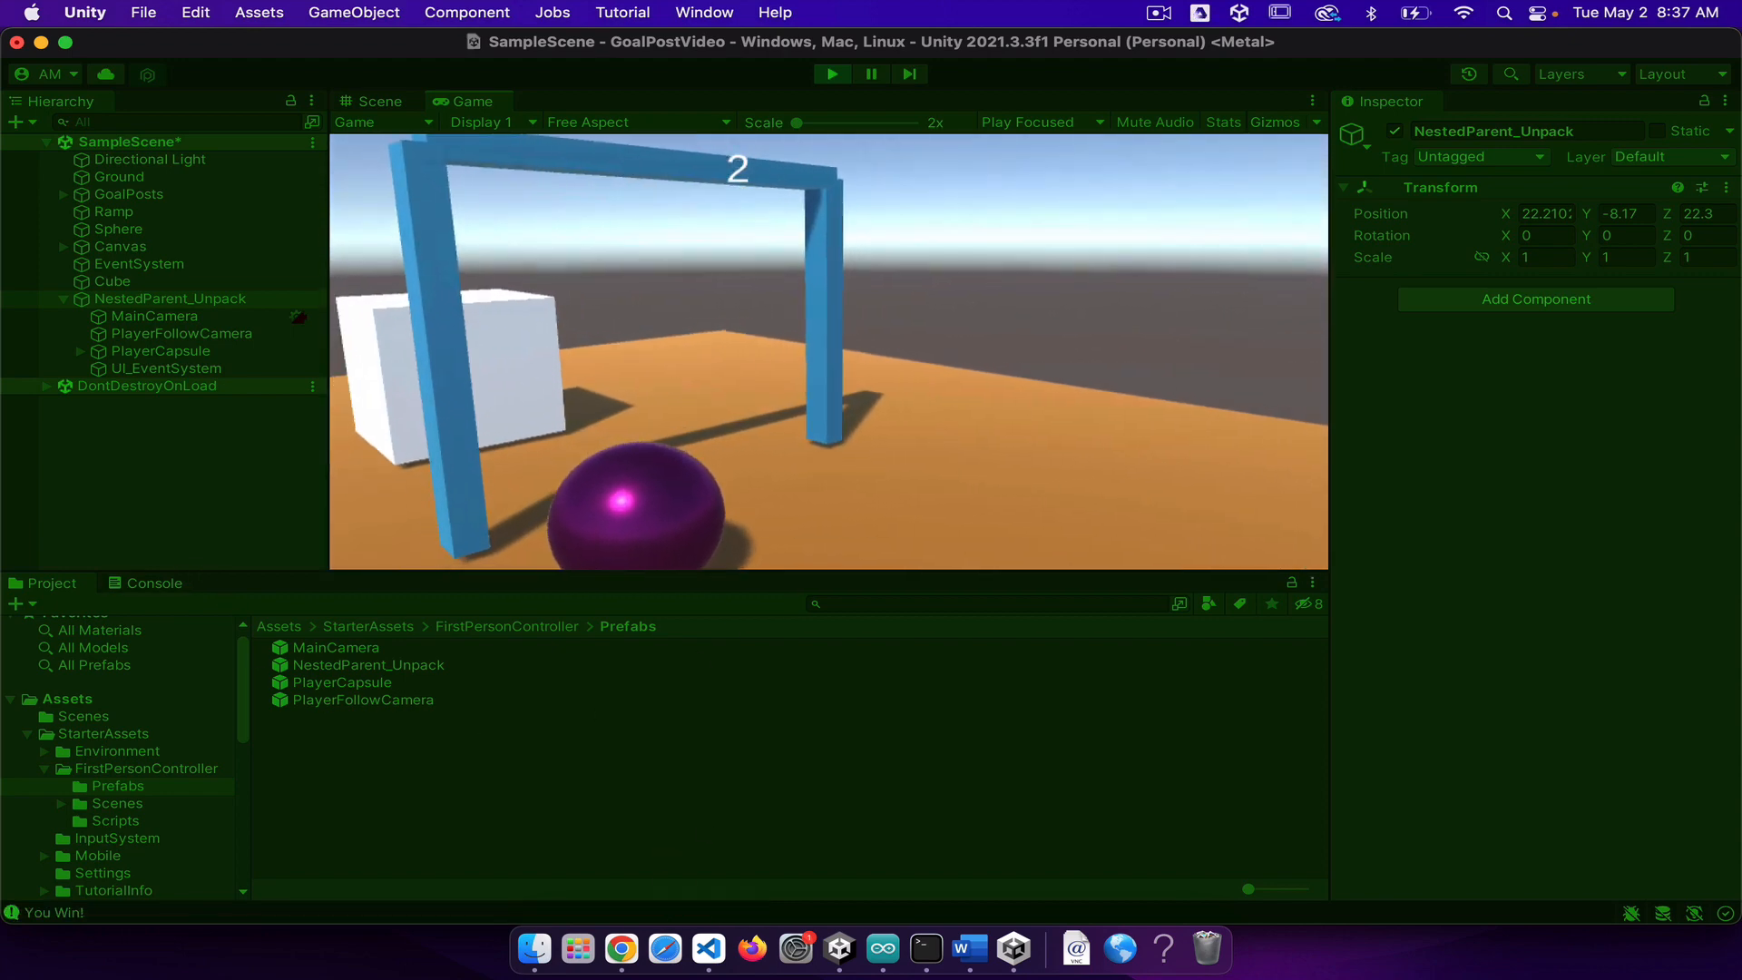
key(s)
key(w)
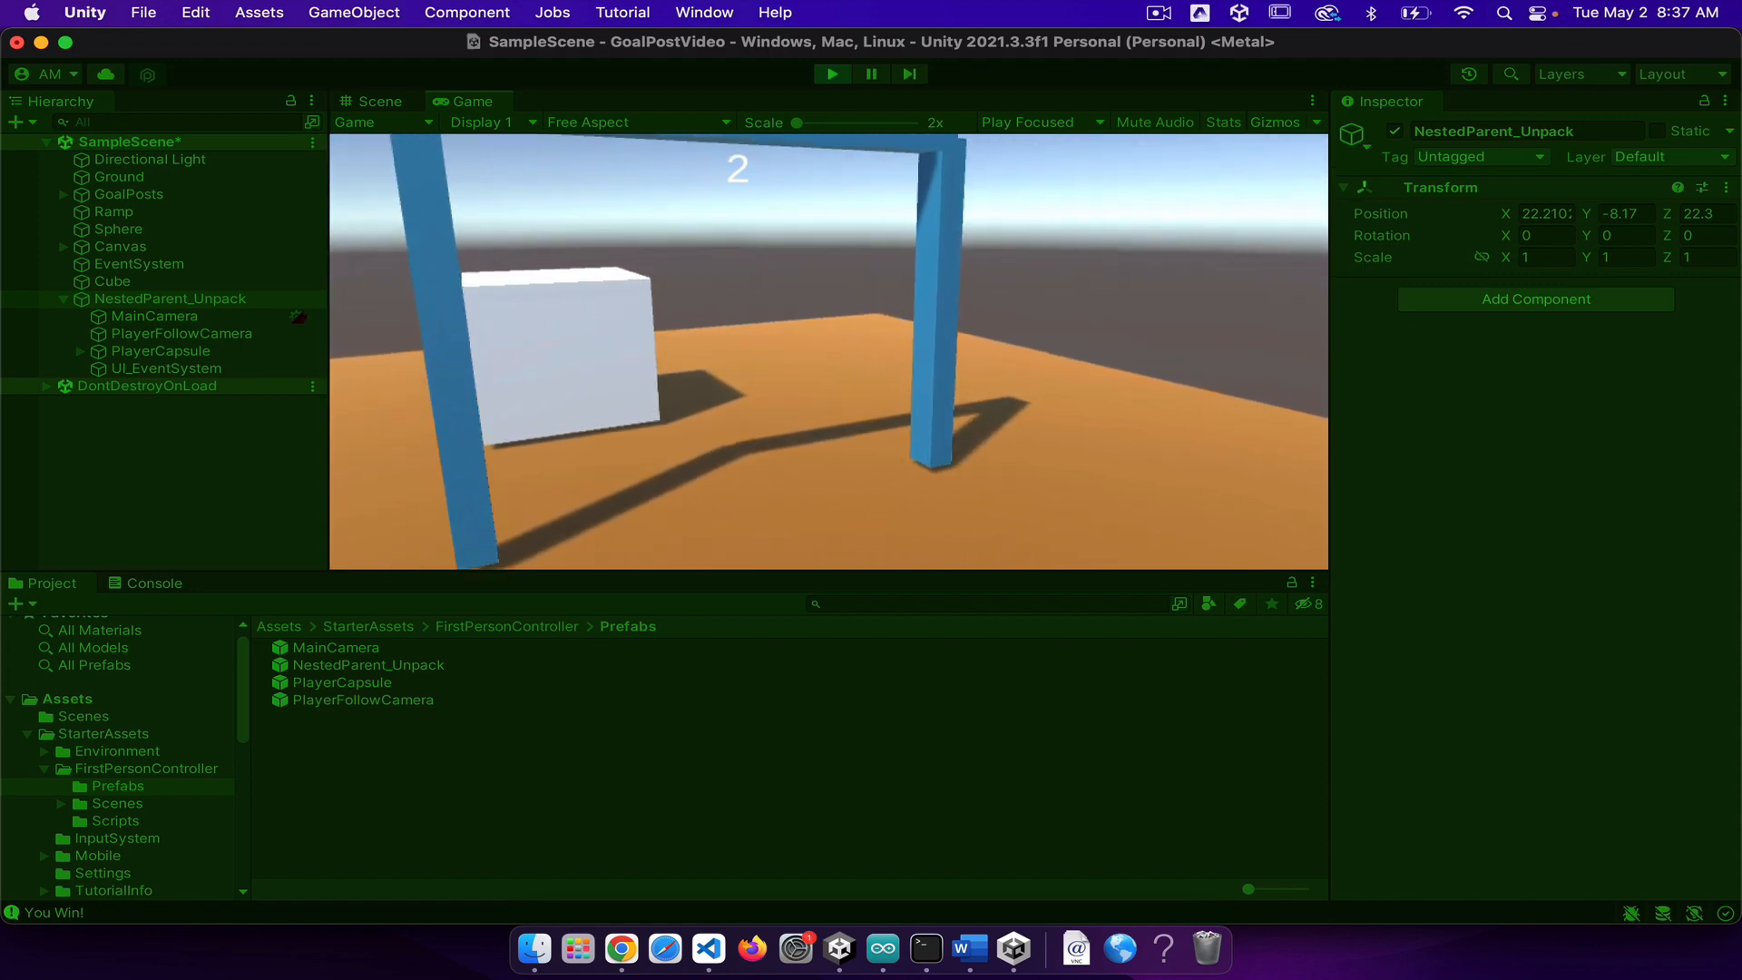
key(s)
key(w)
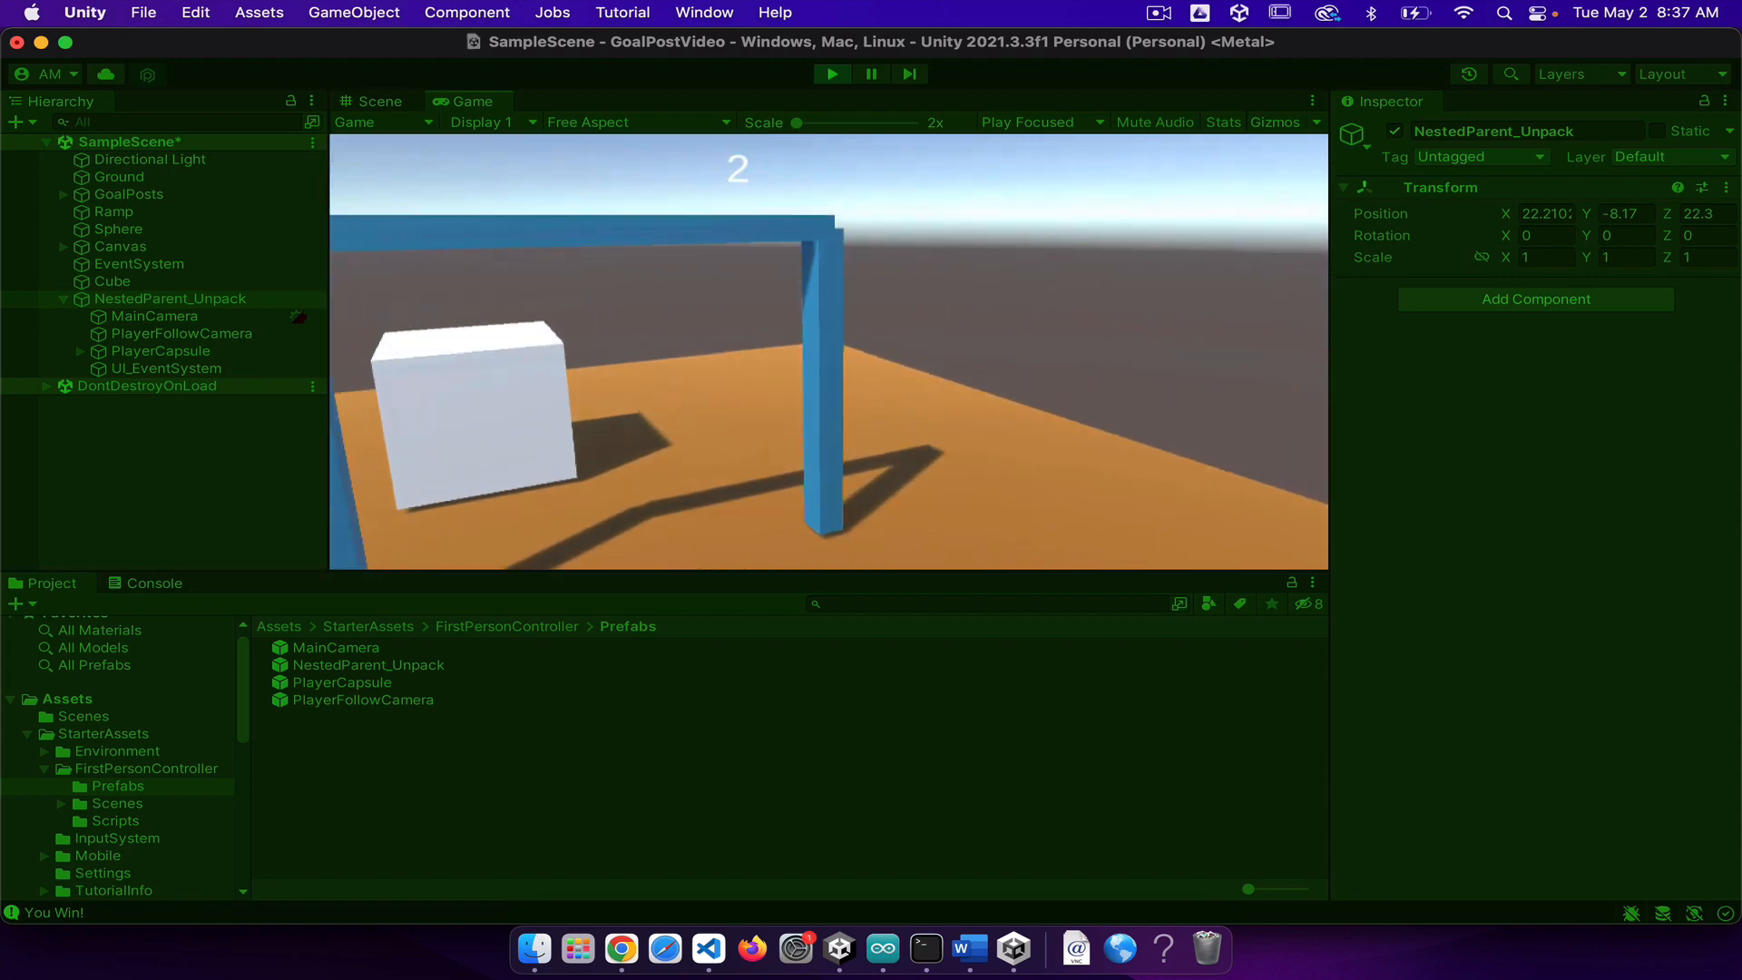
key(s)
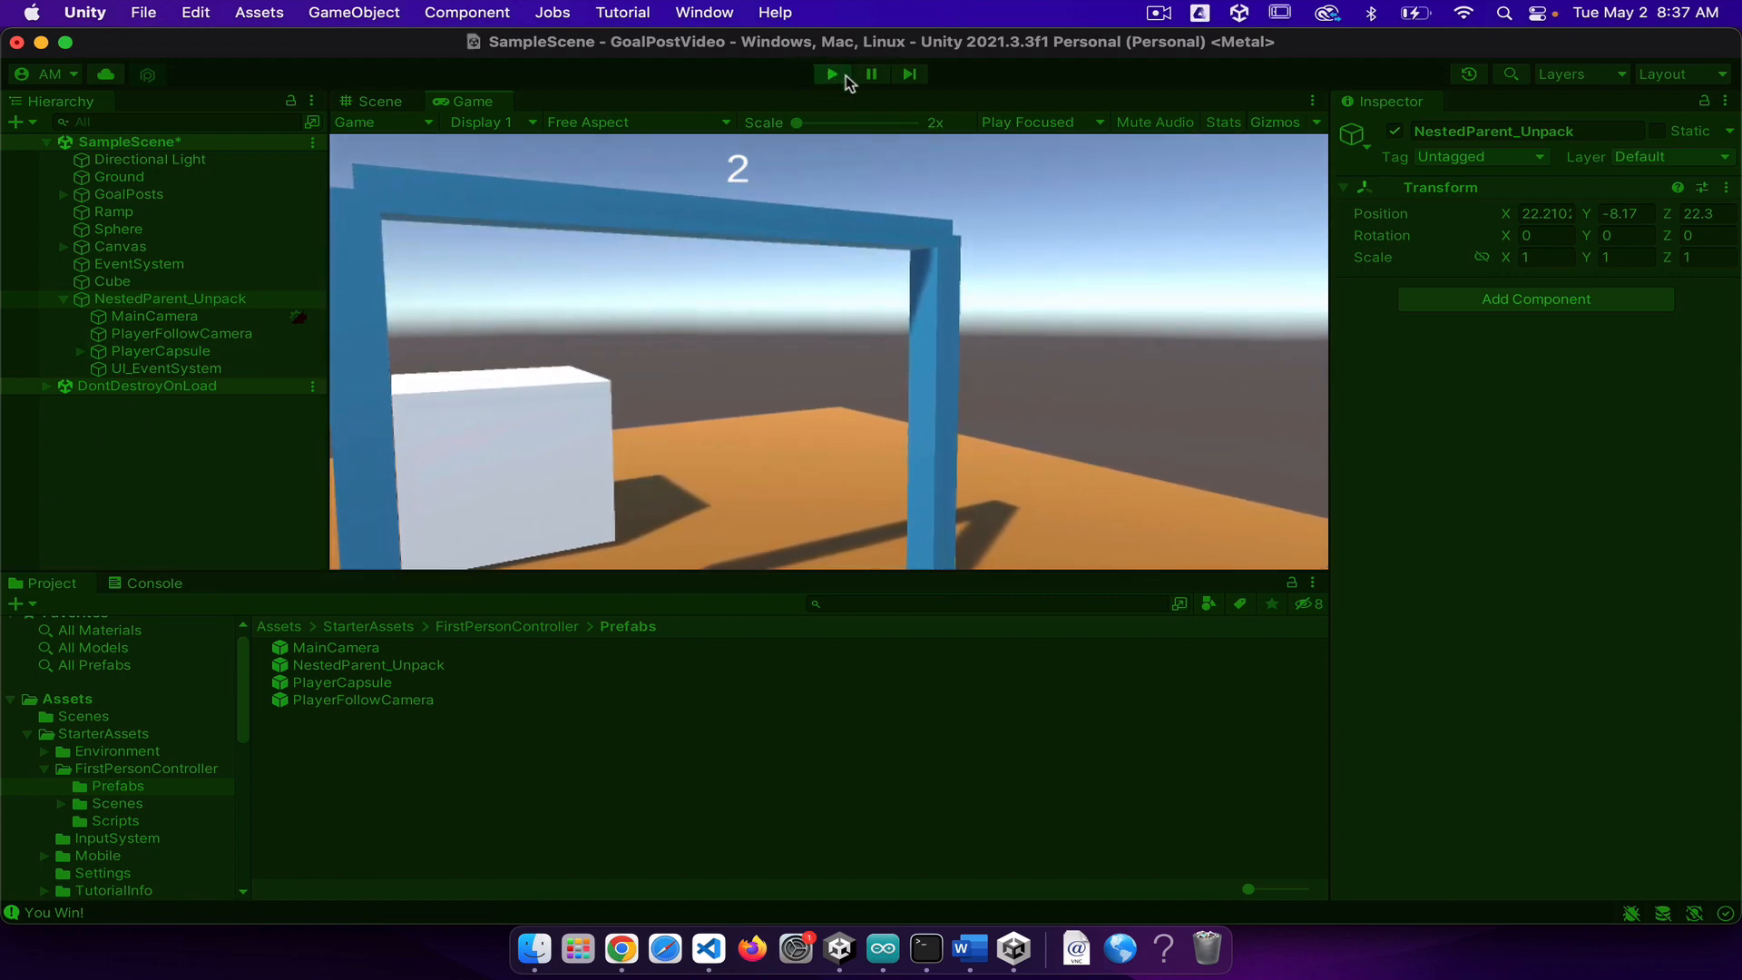
click(839, 73)
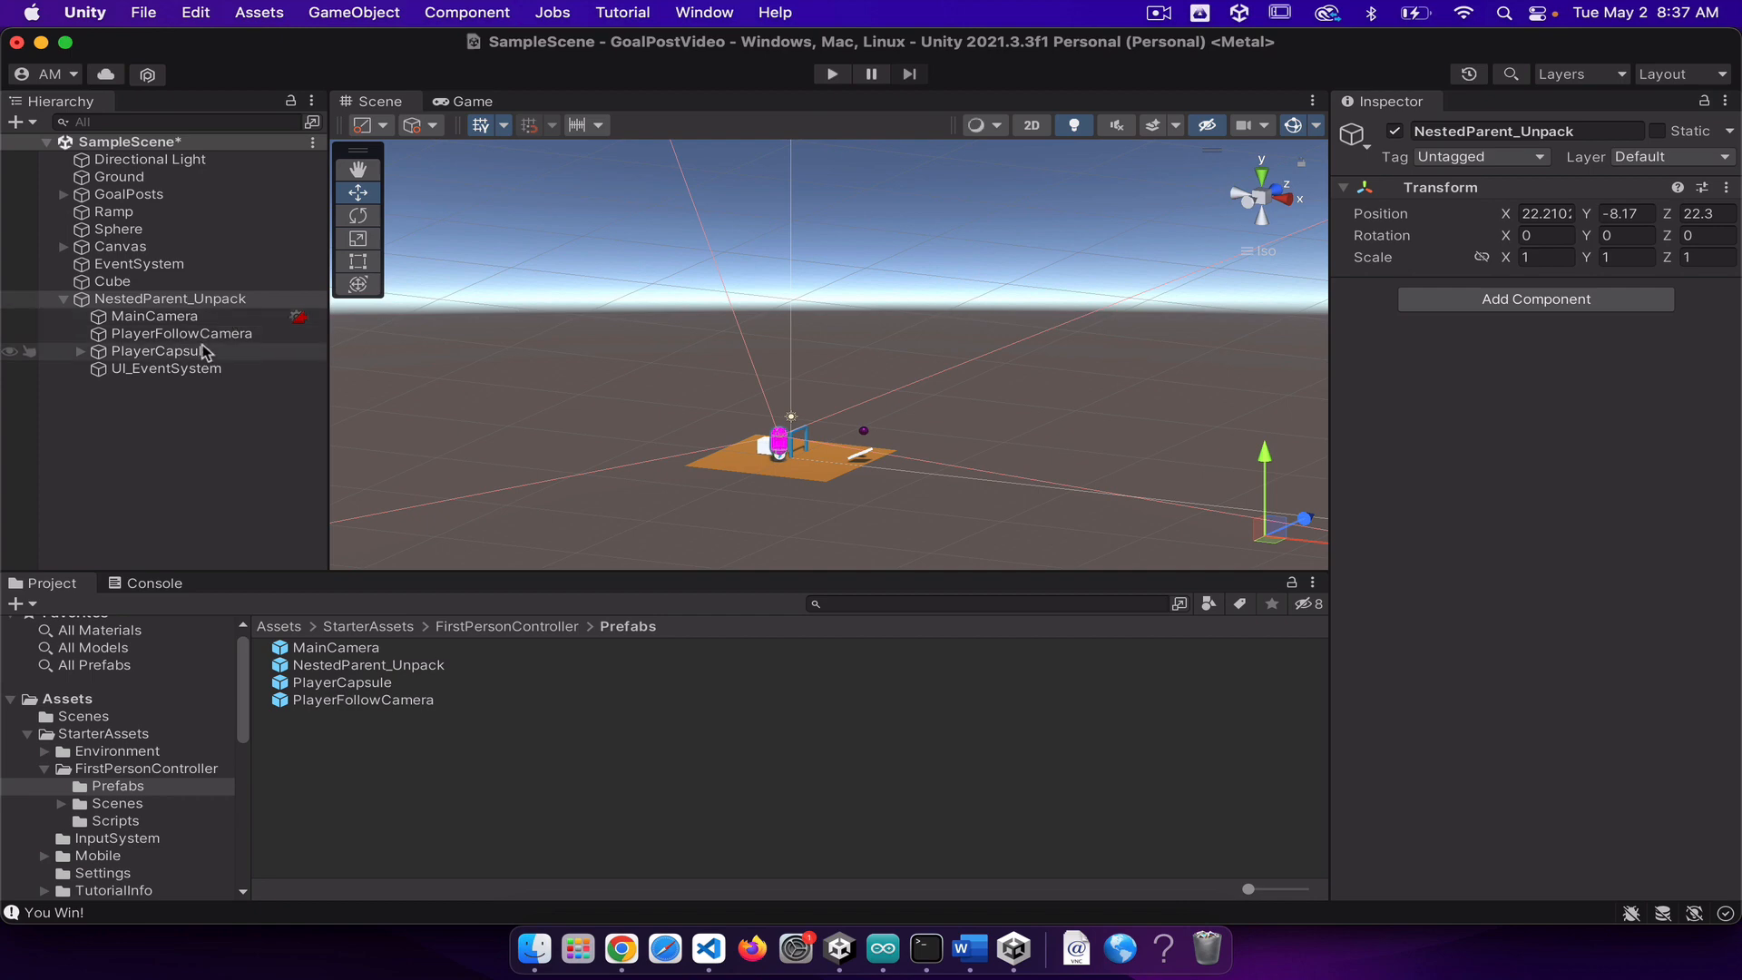
Step: Set Push Layers to Everything in the PlayerCapsule's Basic Rigid Body Push script
click(163, 353)
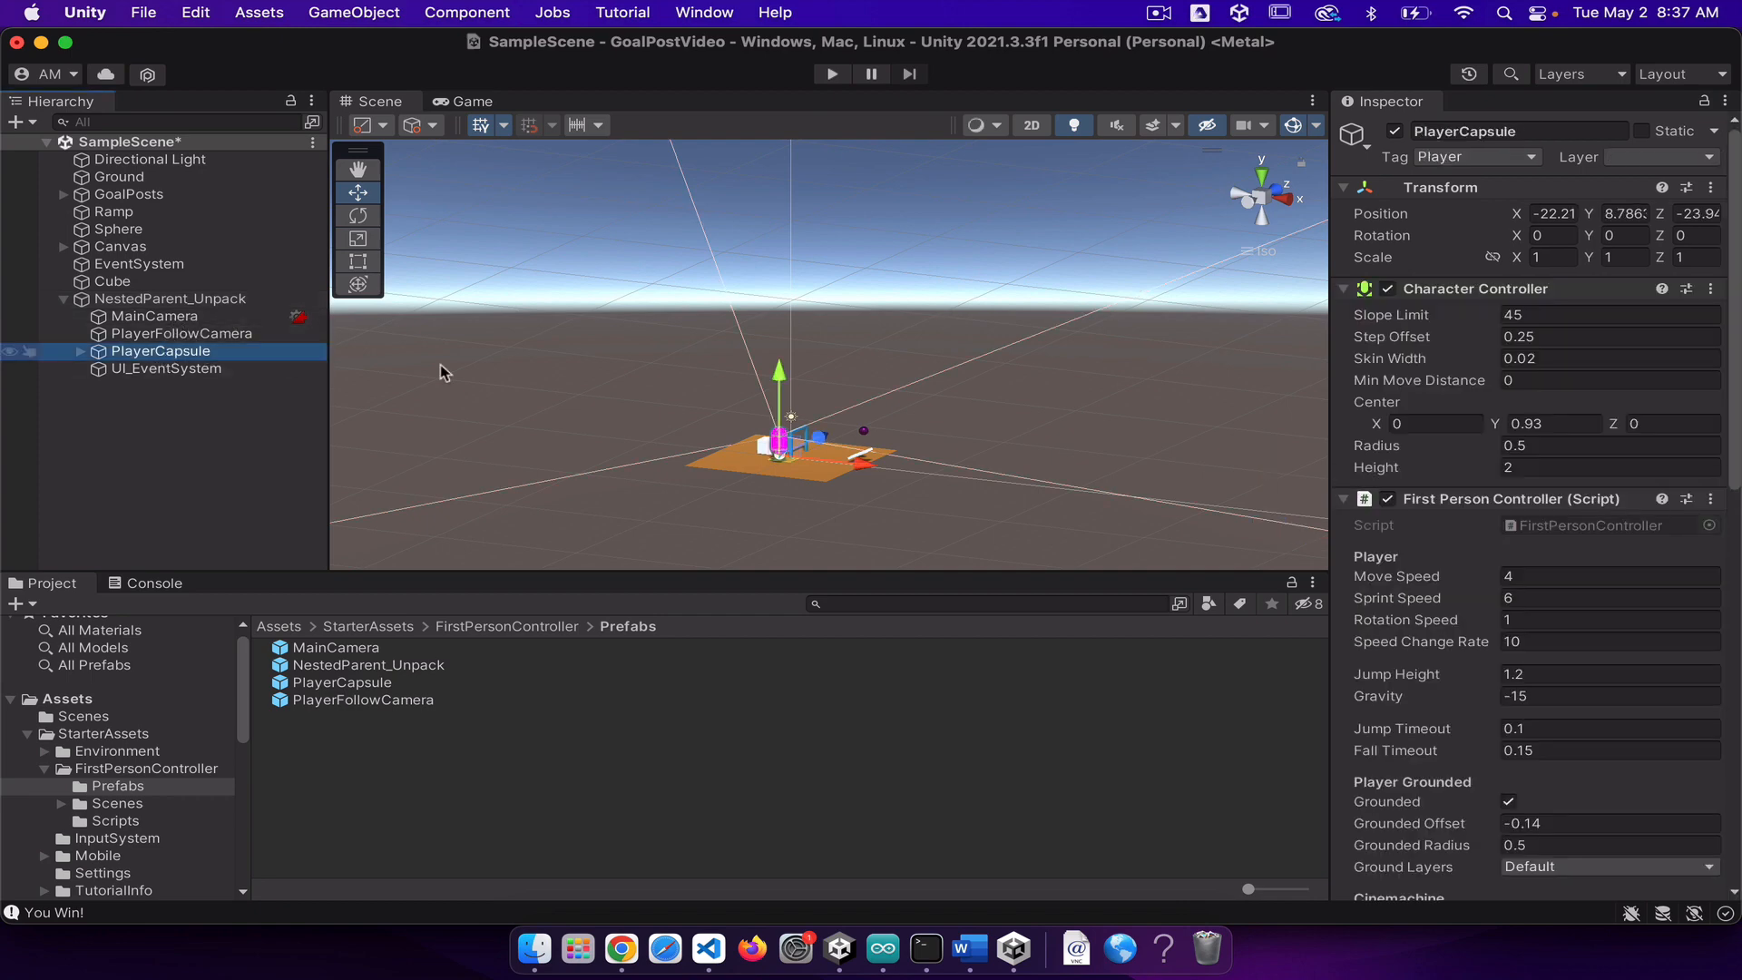
scroll(1534, 390, down, 3)
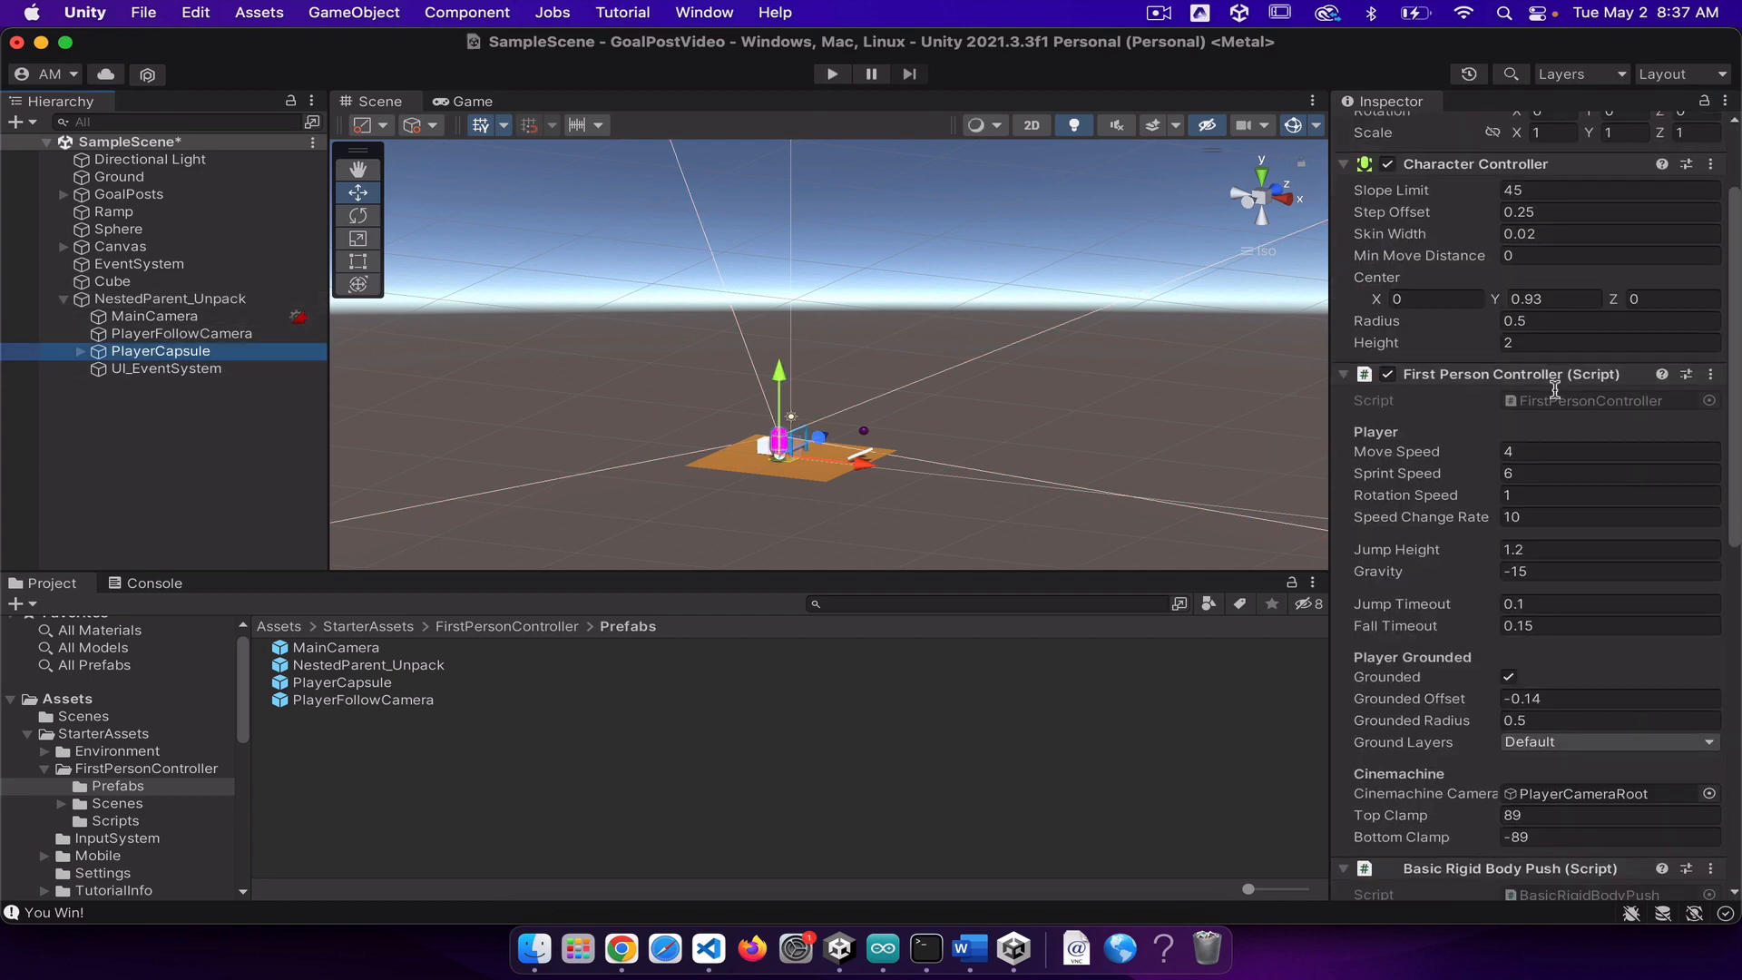
scroll(1555, 392, down, 15)
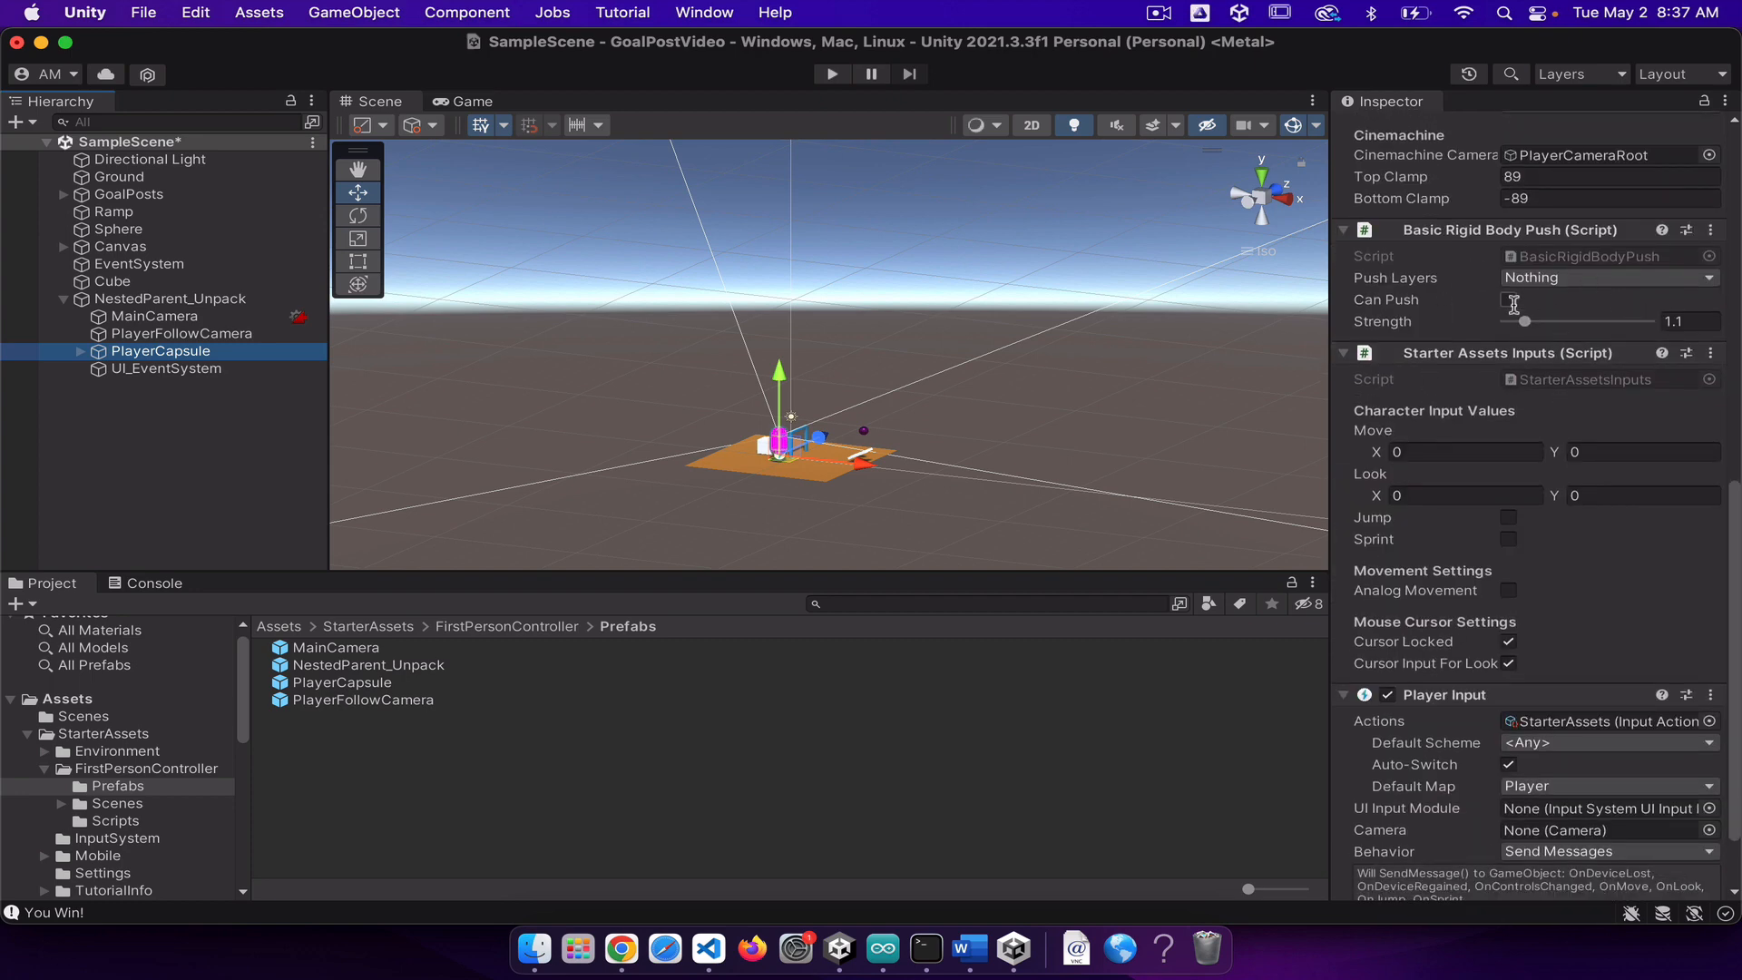
click(1623, 277)
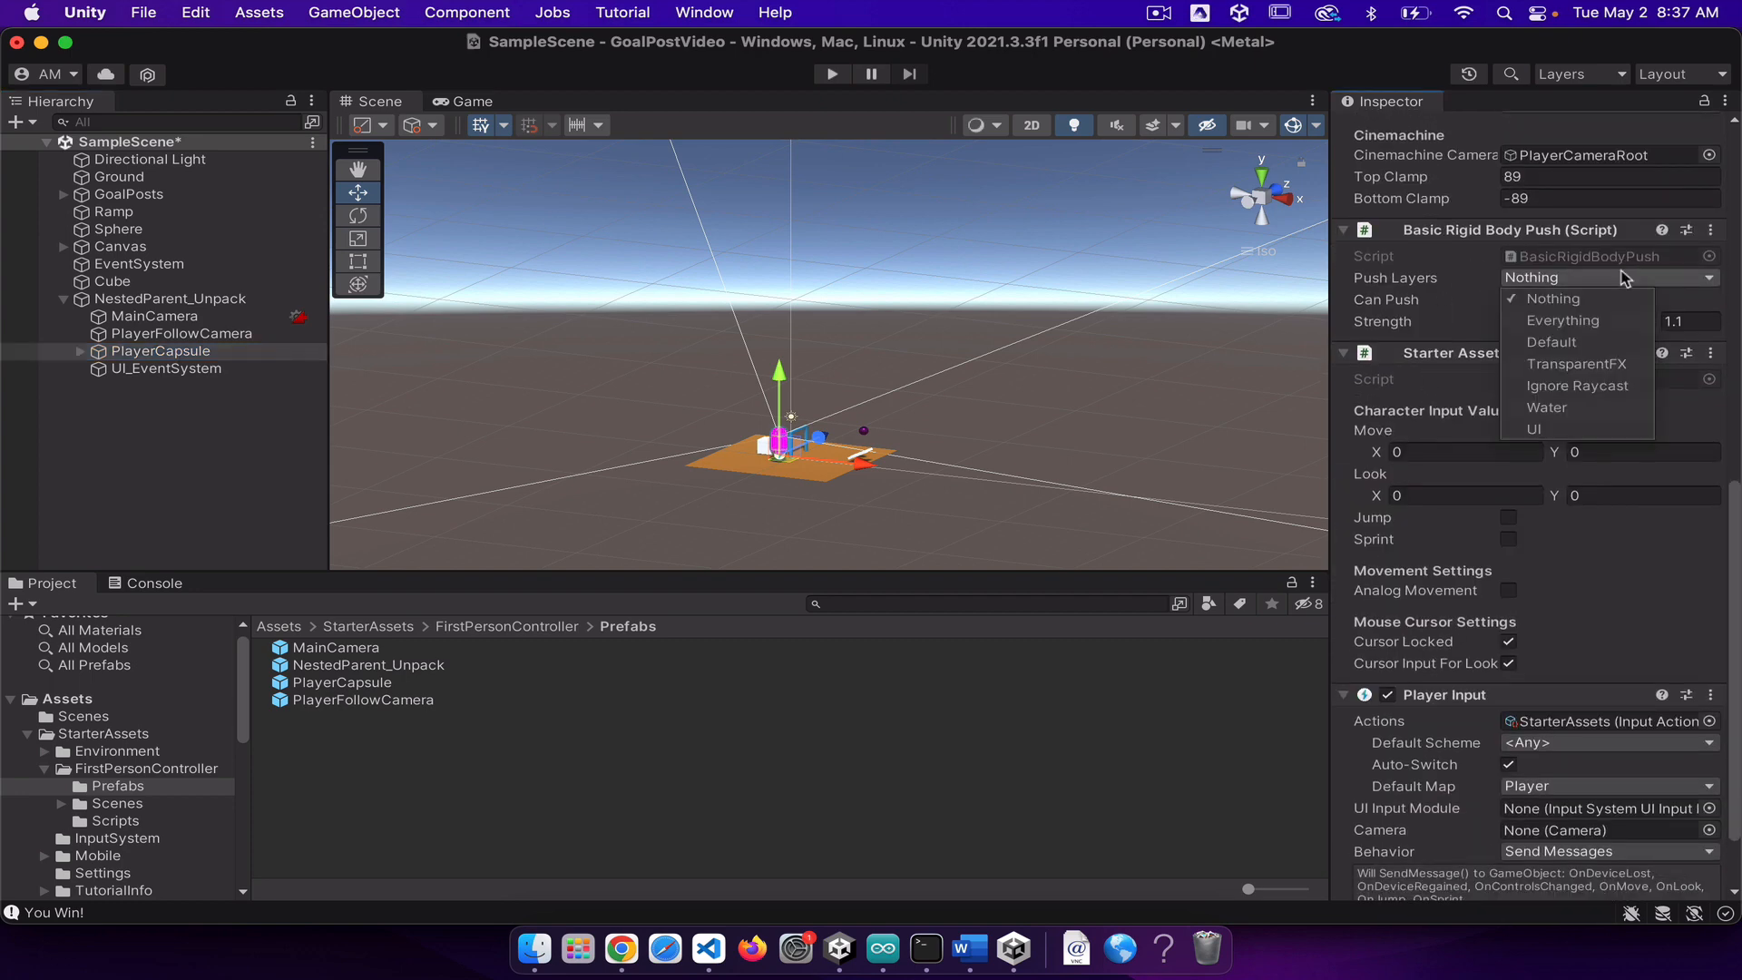
click(1597, 320)
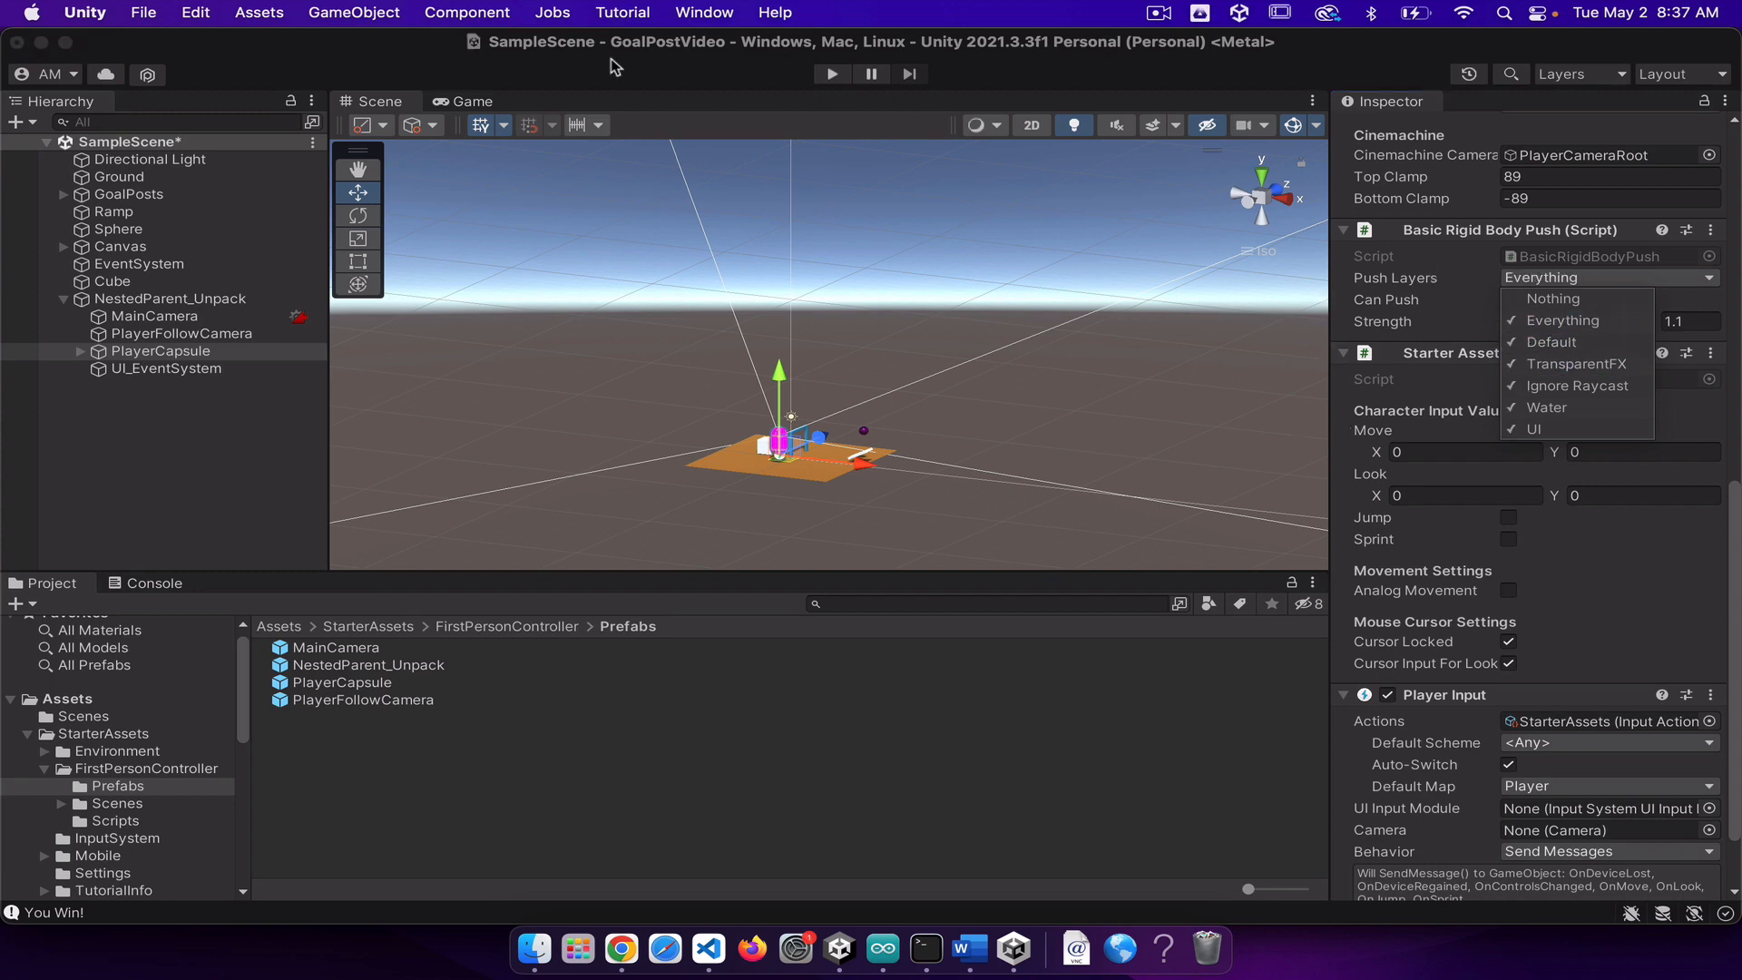
Step: Play the scene to test walking into the purple sphere and jumping by the goalposts, and exit play mode
click(829, 74)
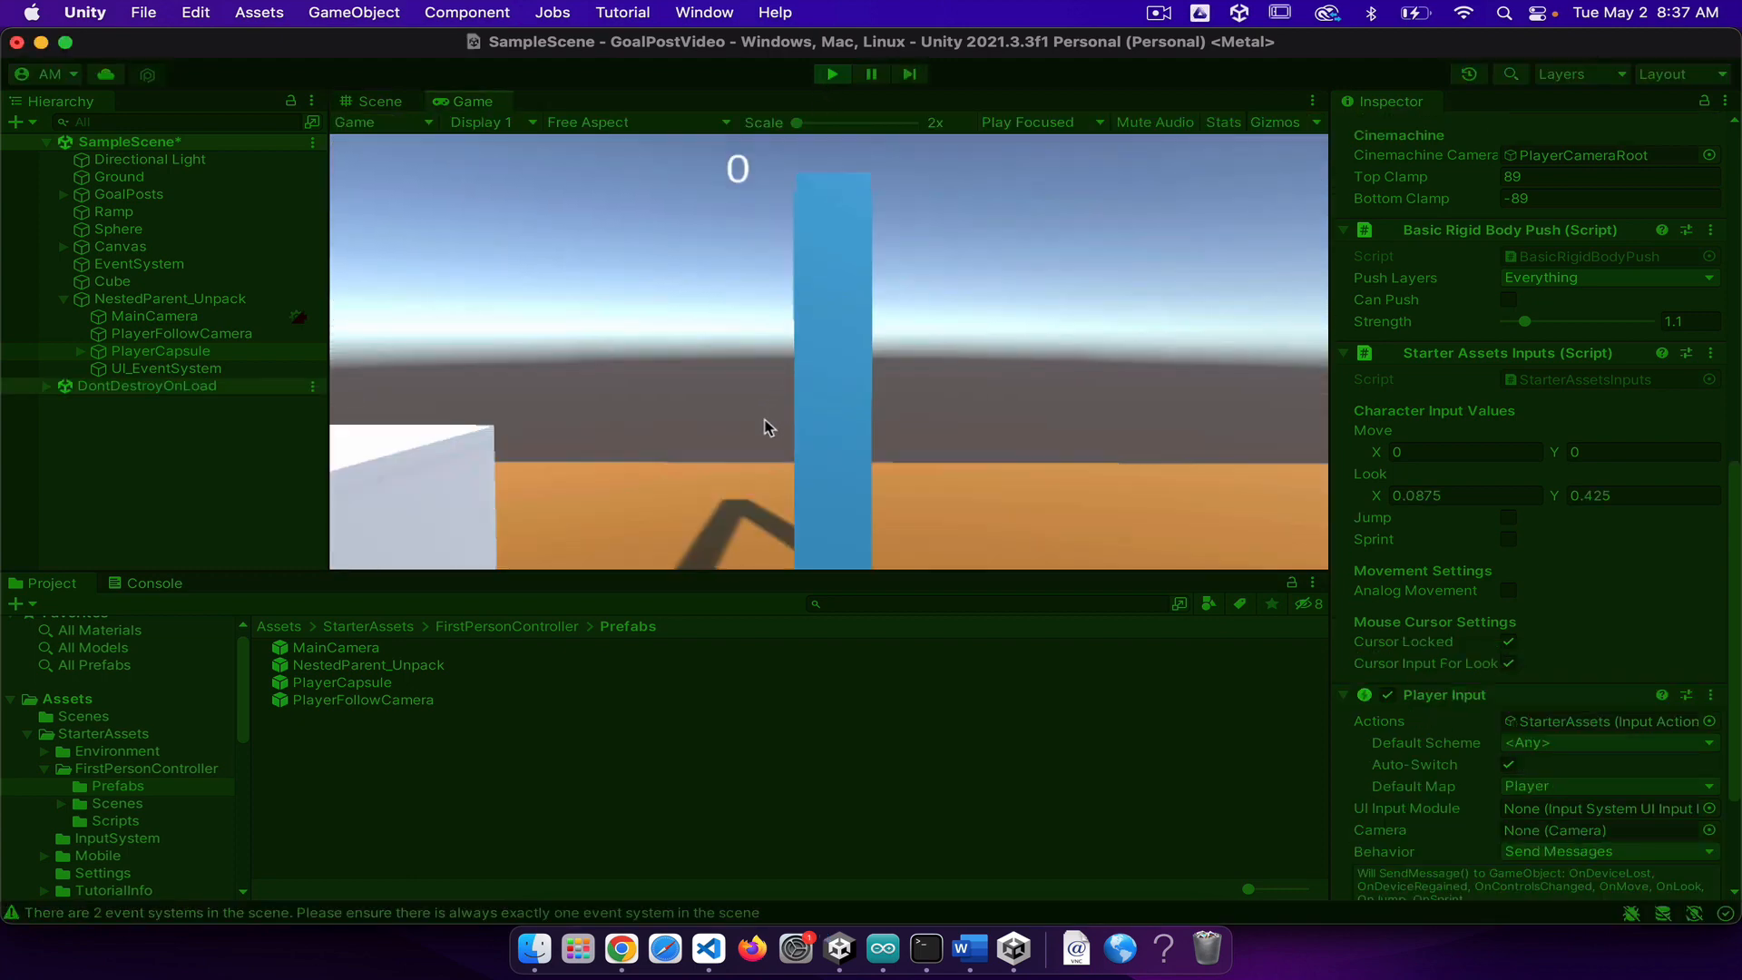
key(s)
key(d)
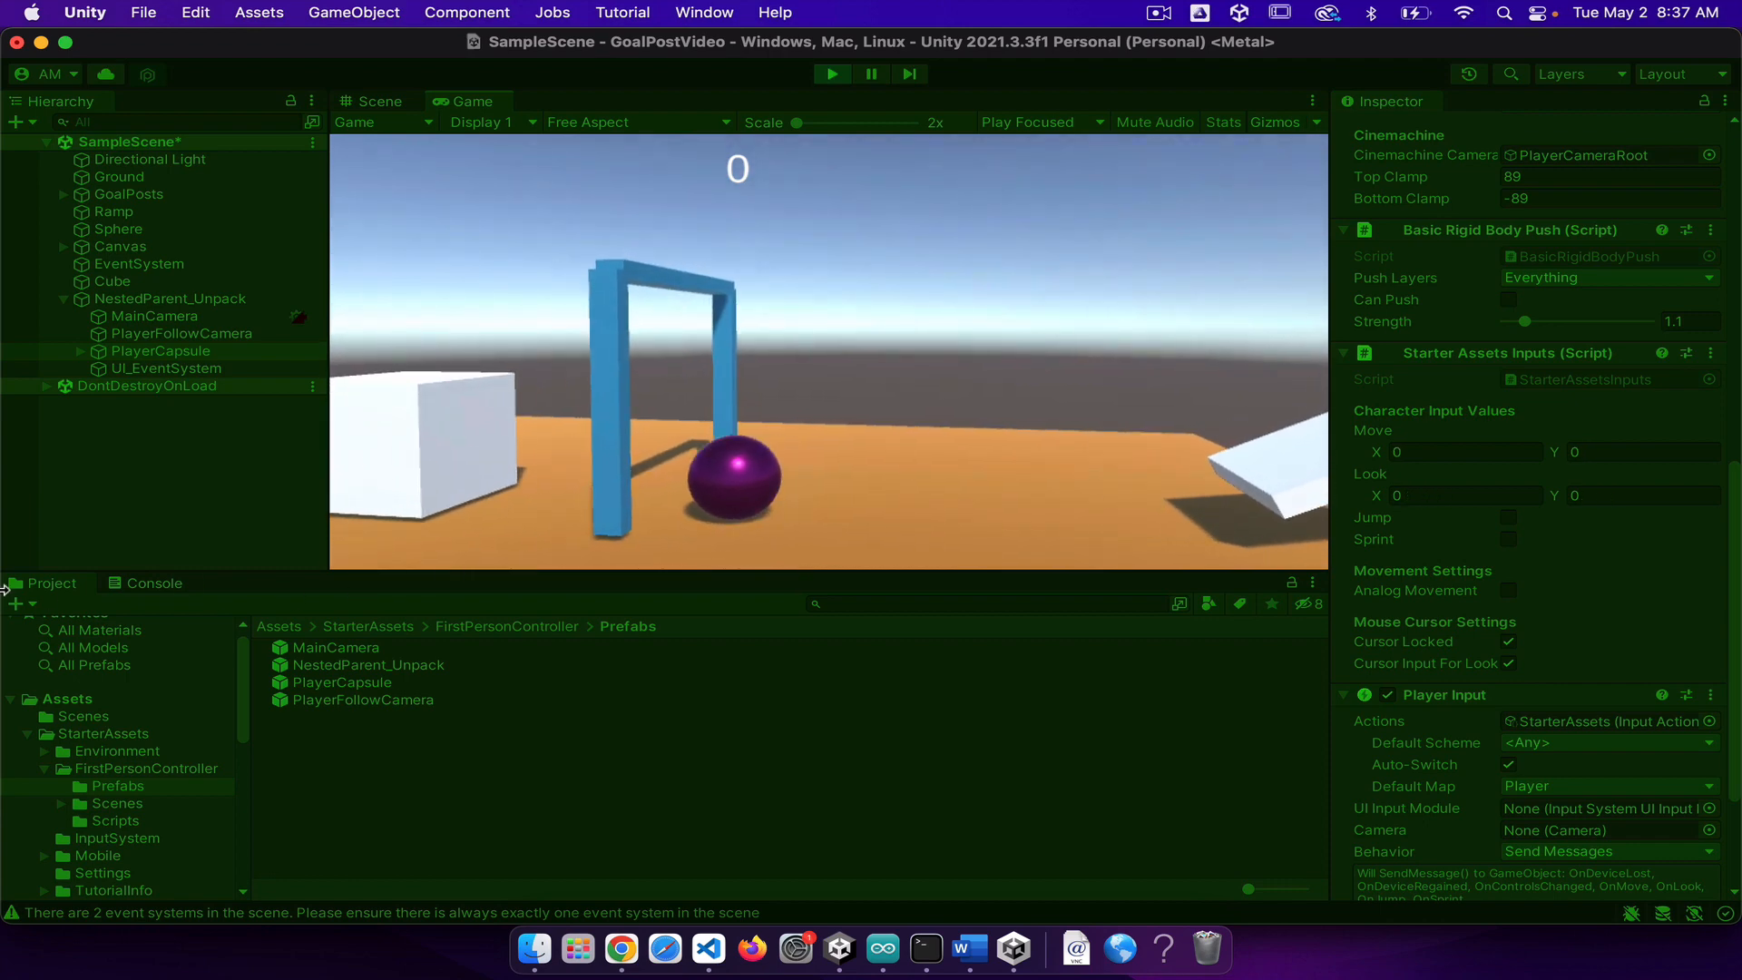
key(w)
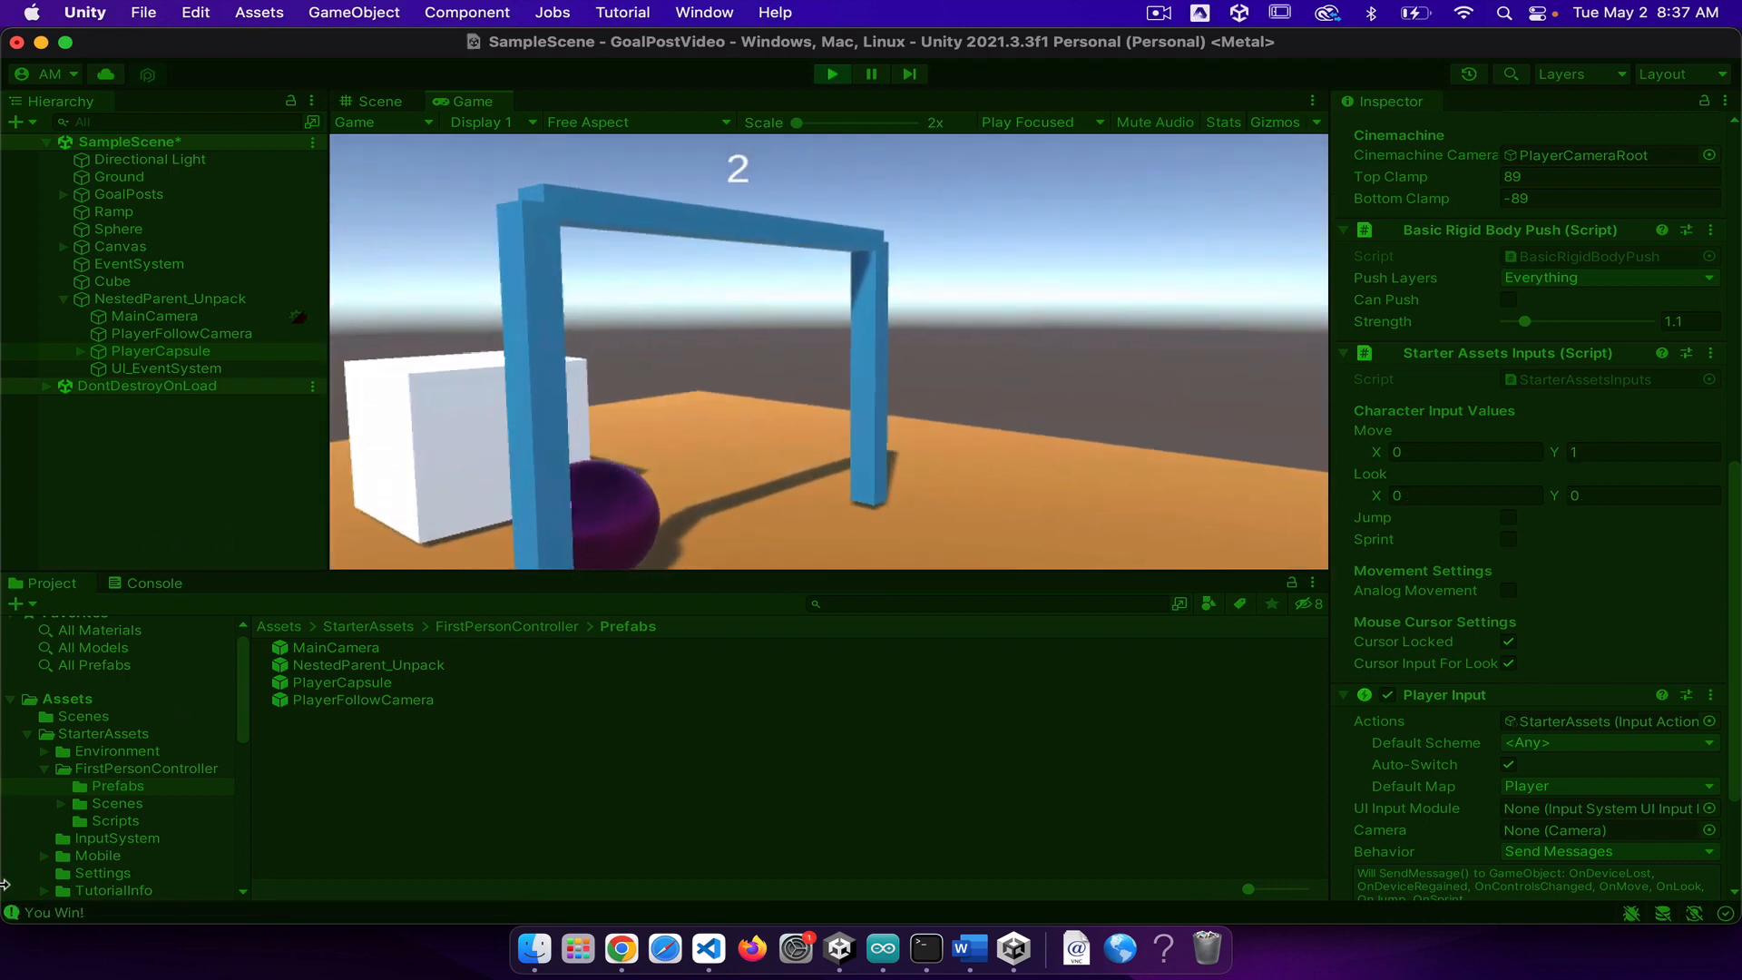
key(s)
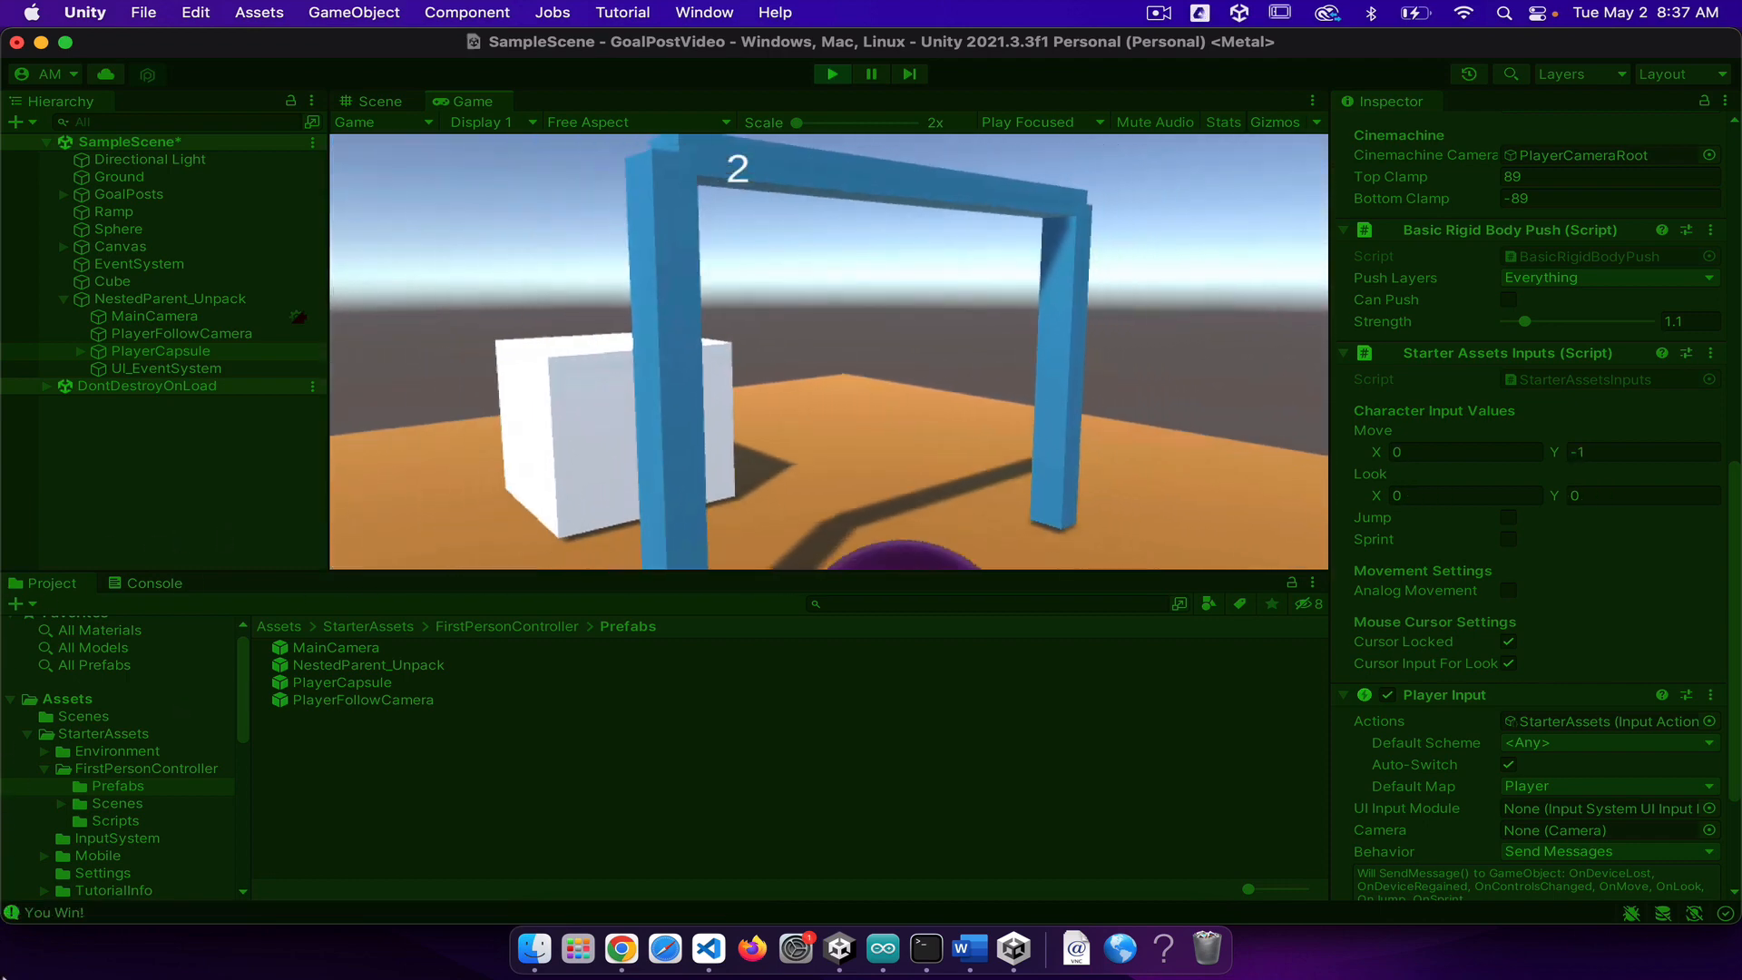
key(w)
key(space)
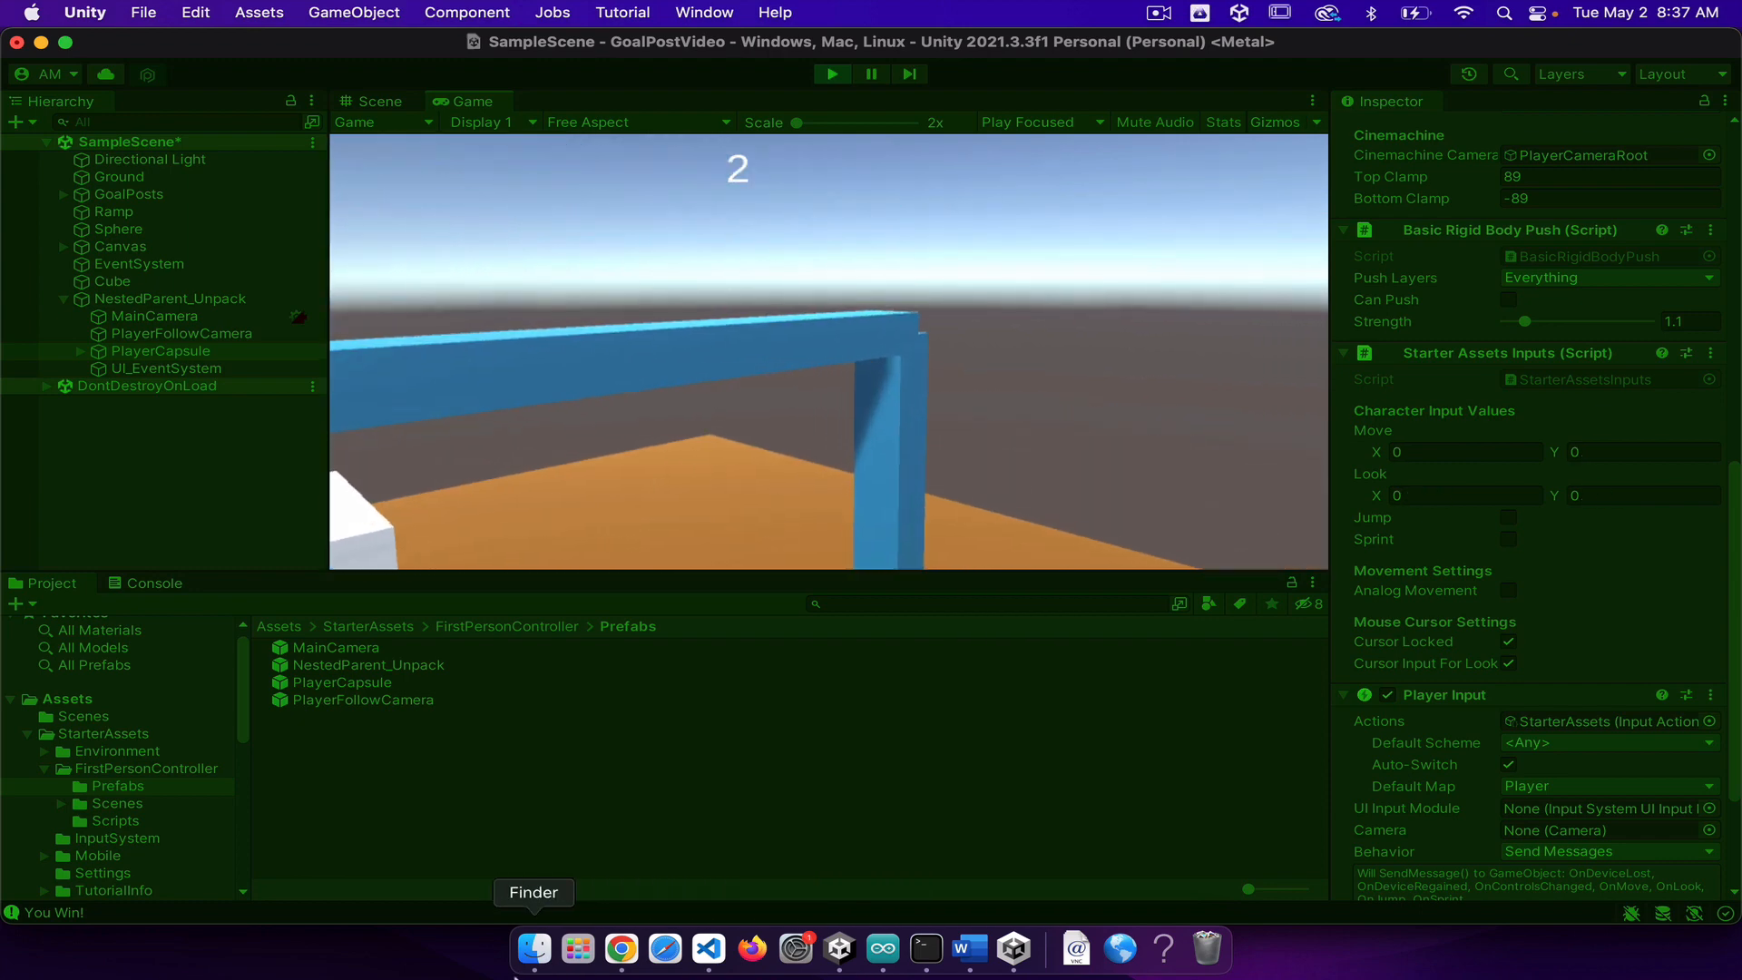
key(s)
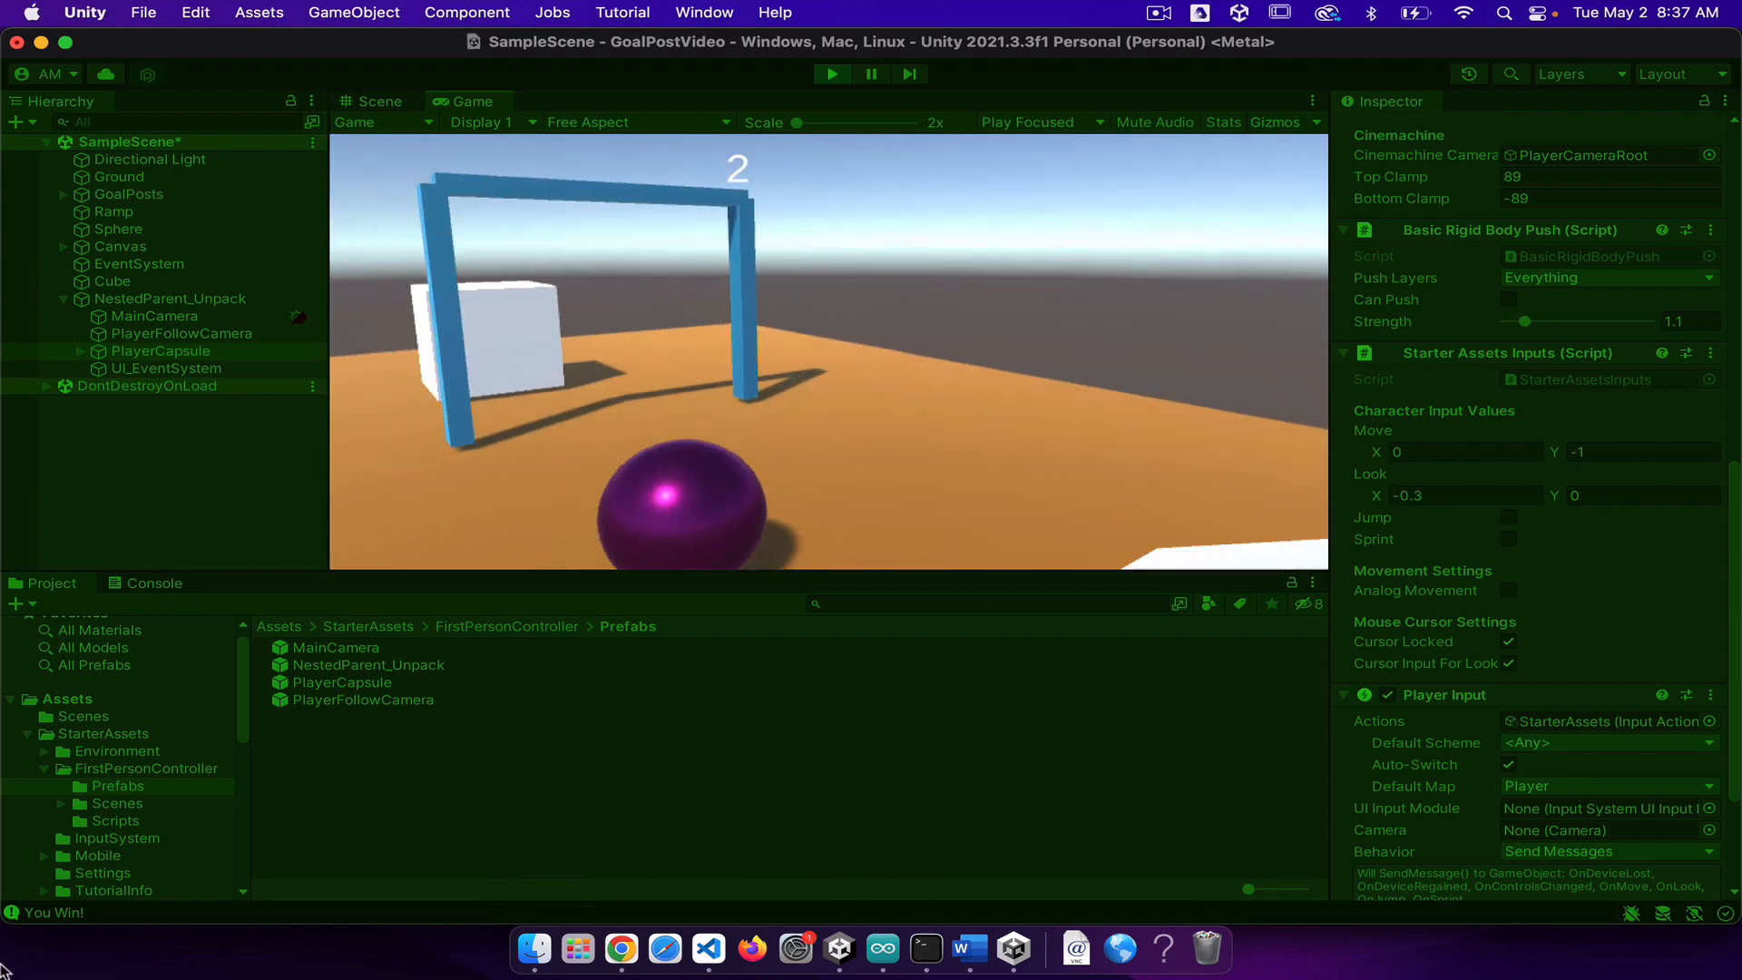
click(827, 75)
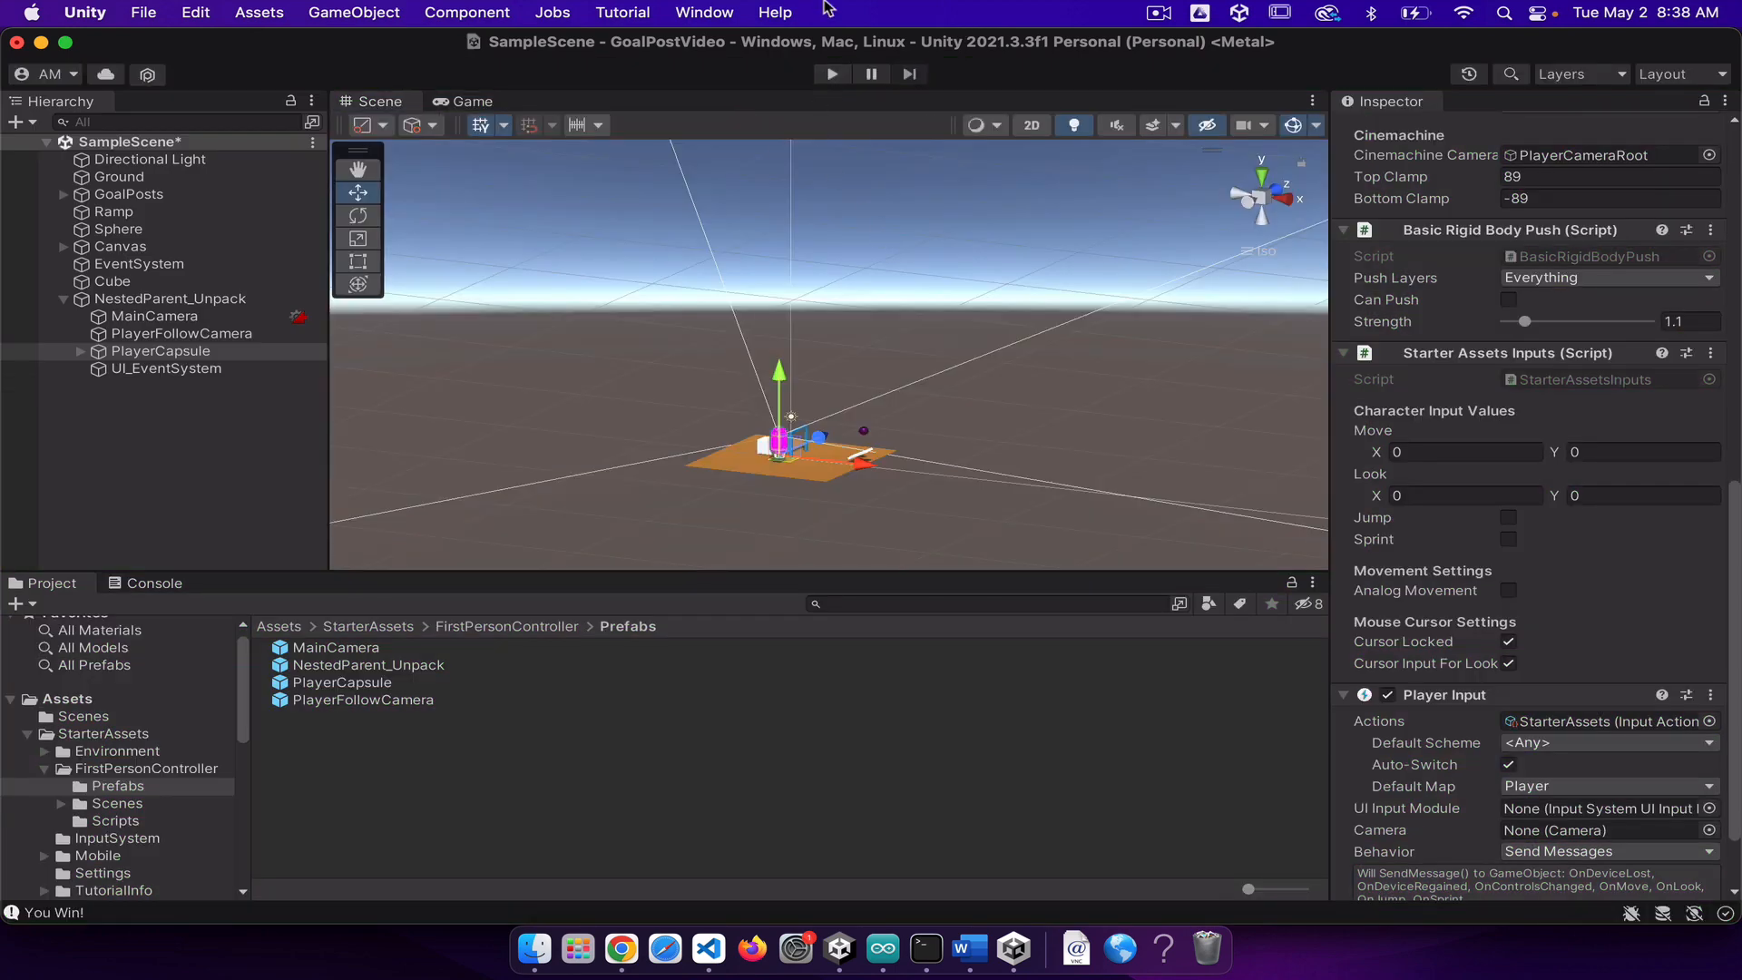
Step: Restart play mode and walk the player repeatedly into the purple sphere in front of the goalposts to test pushing it
click(833, 75)
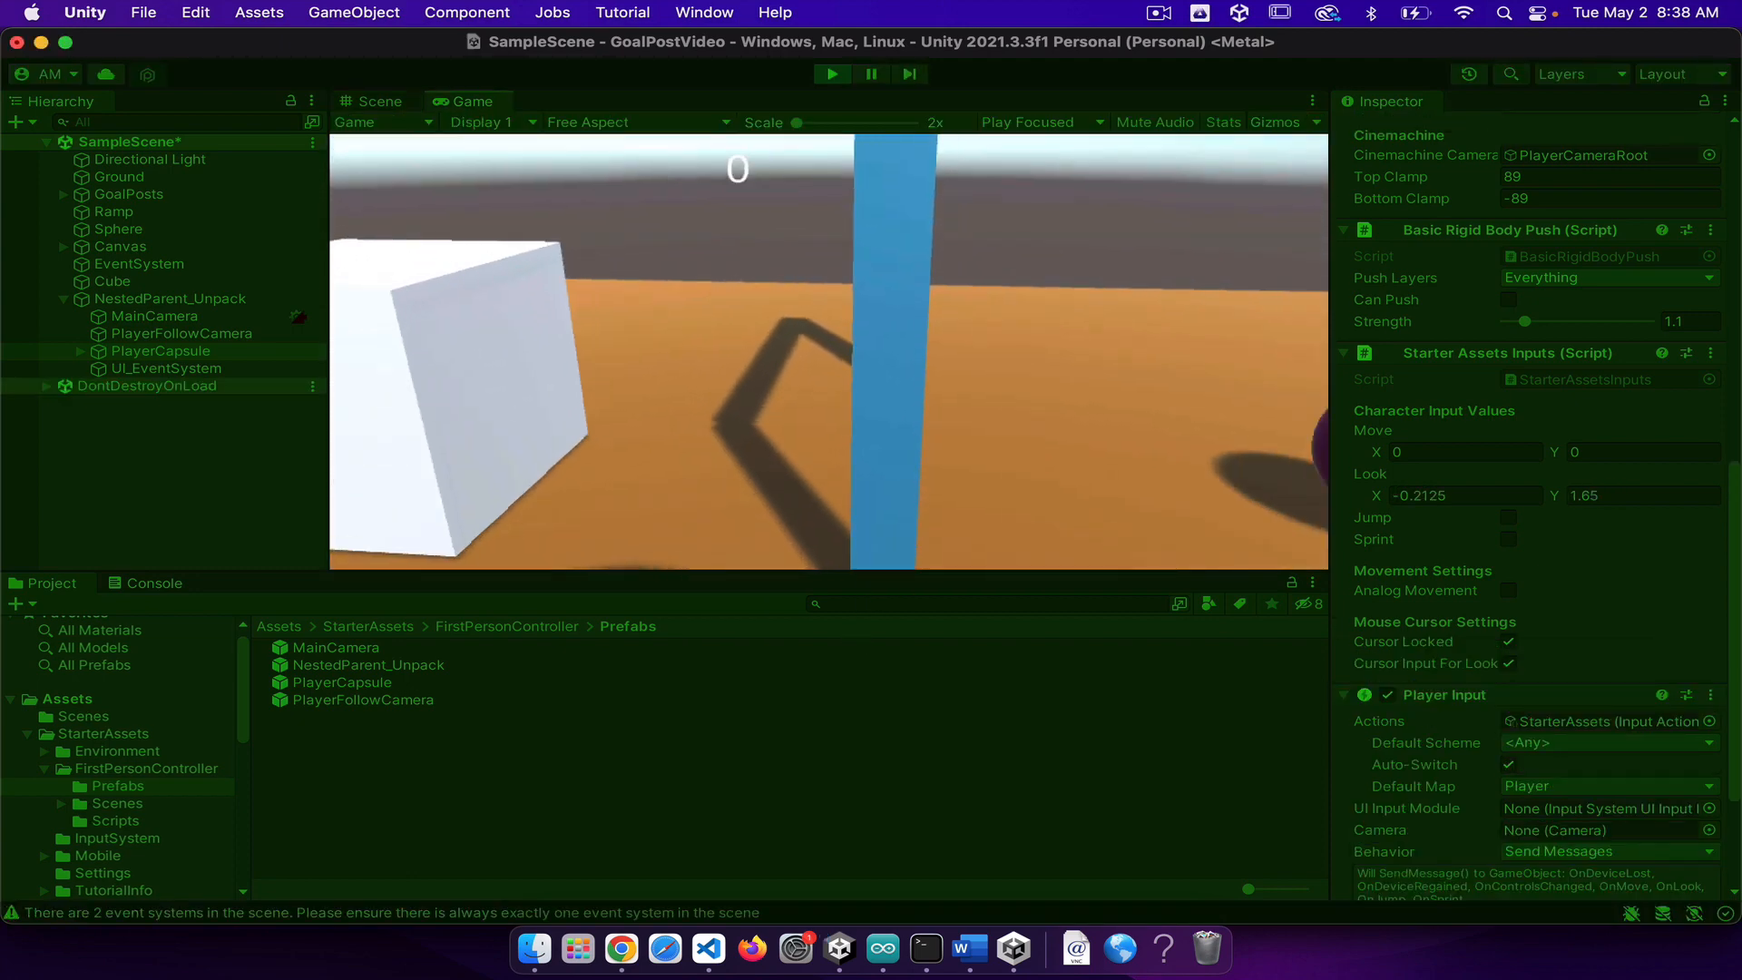
key(d)
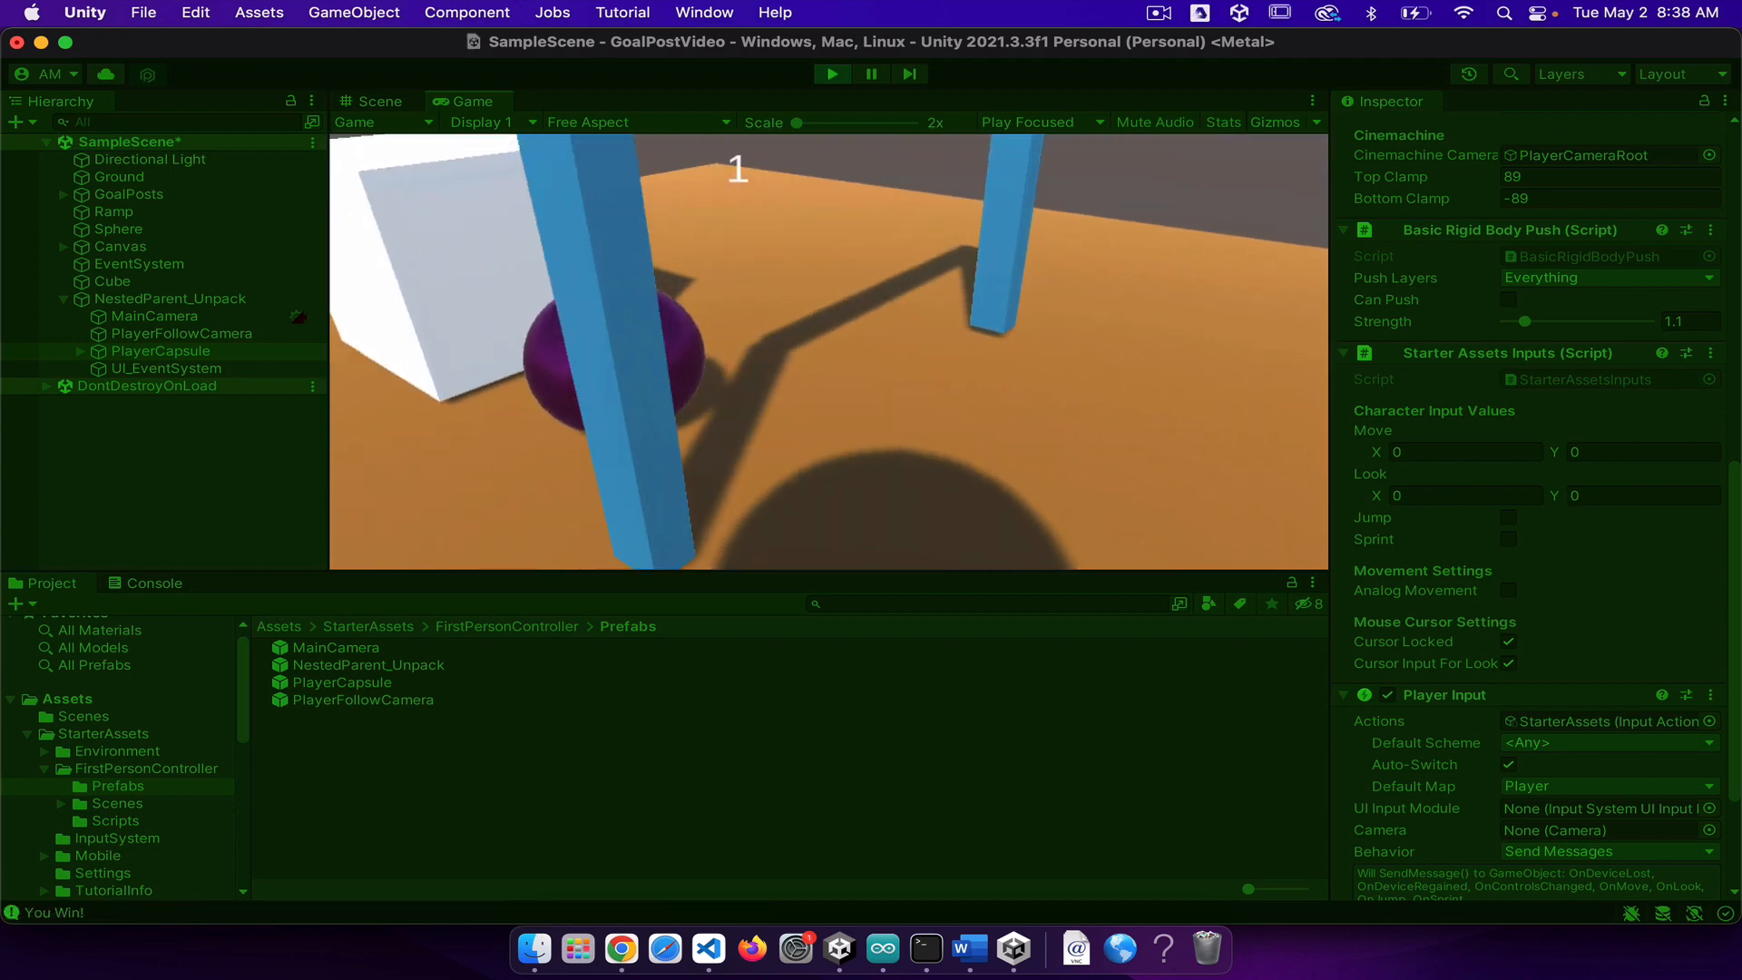
key(w)
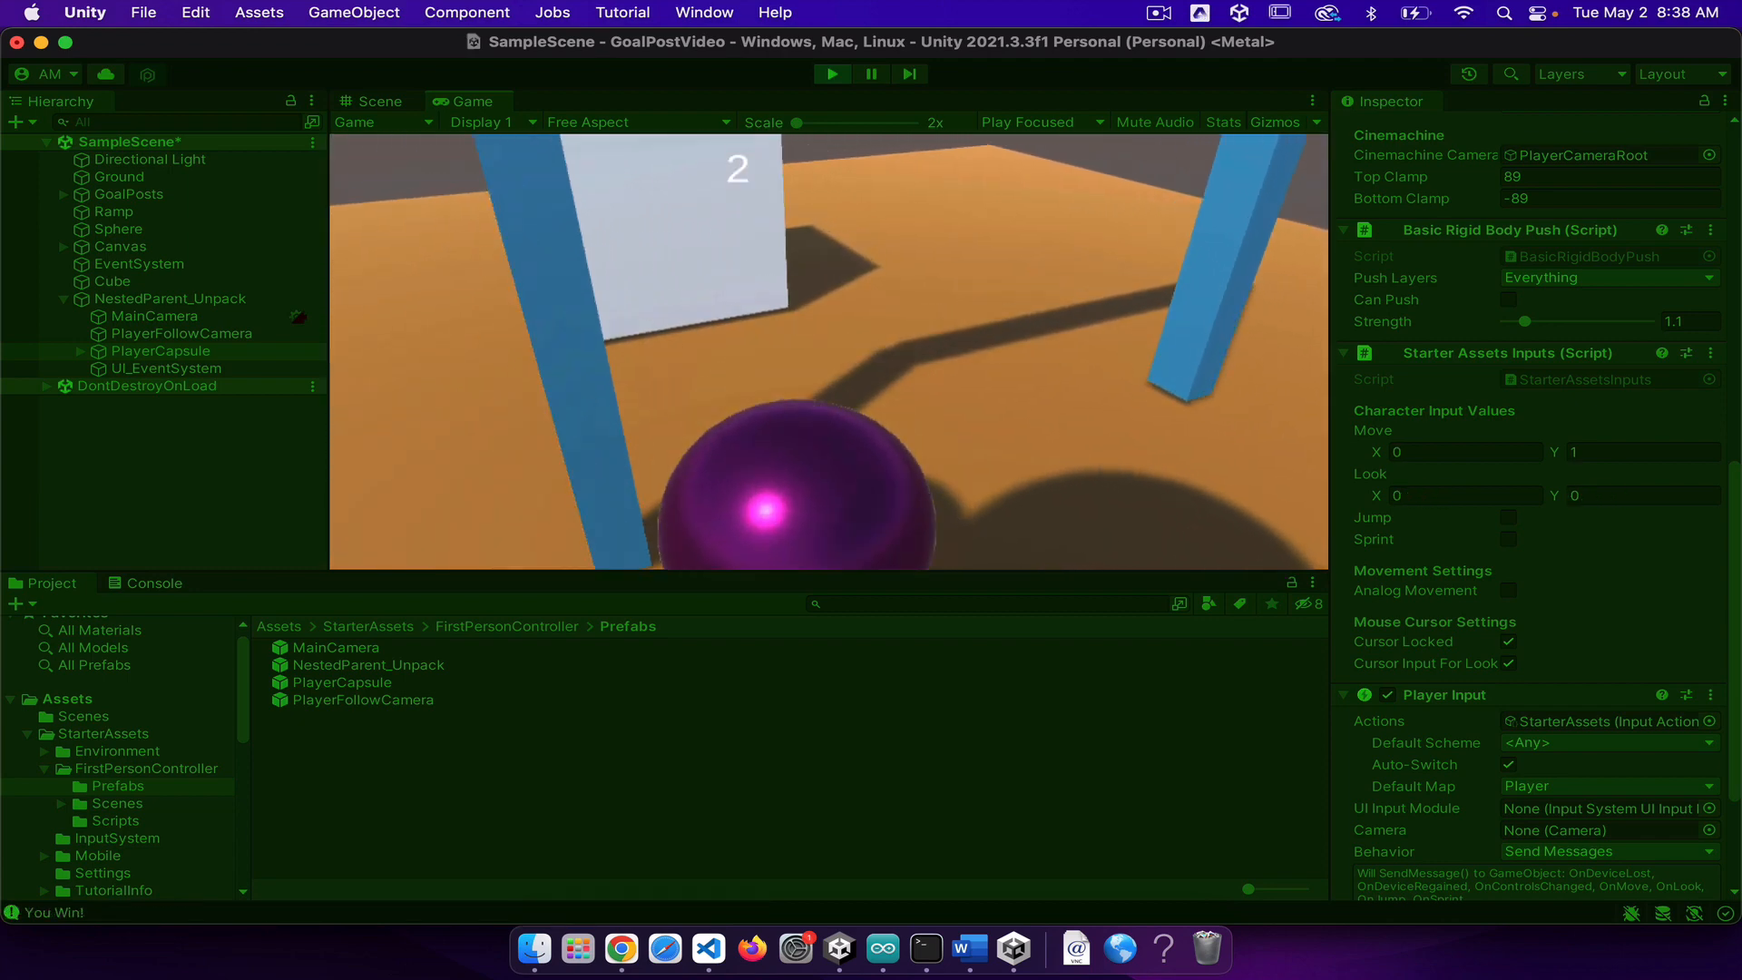
key(s)
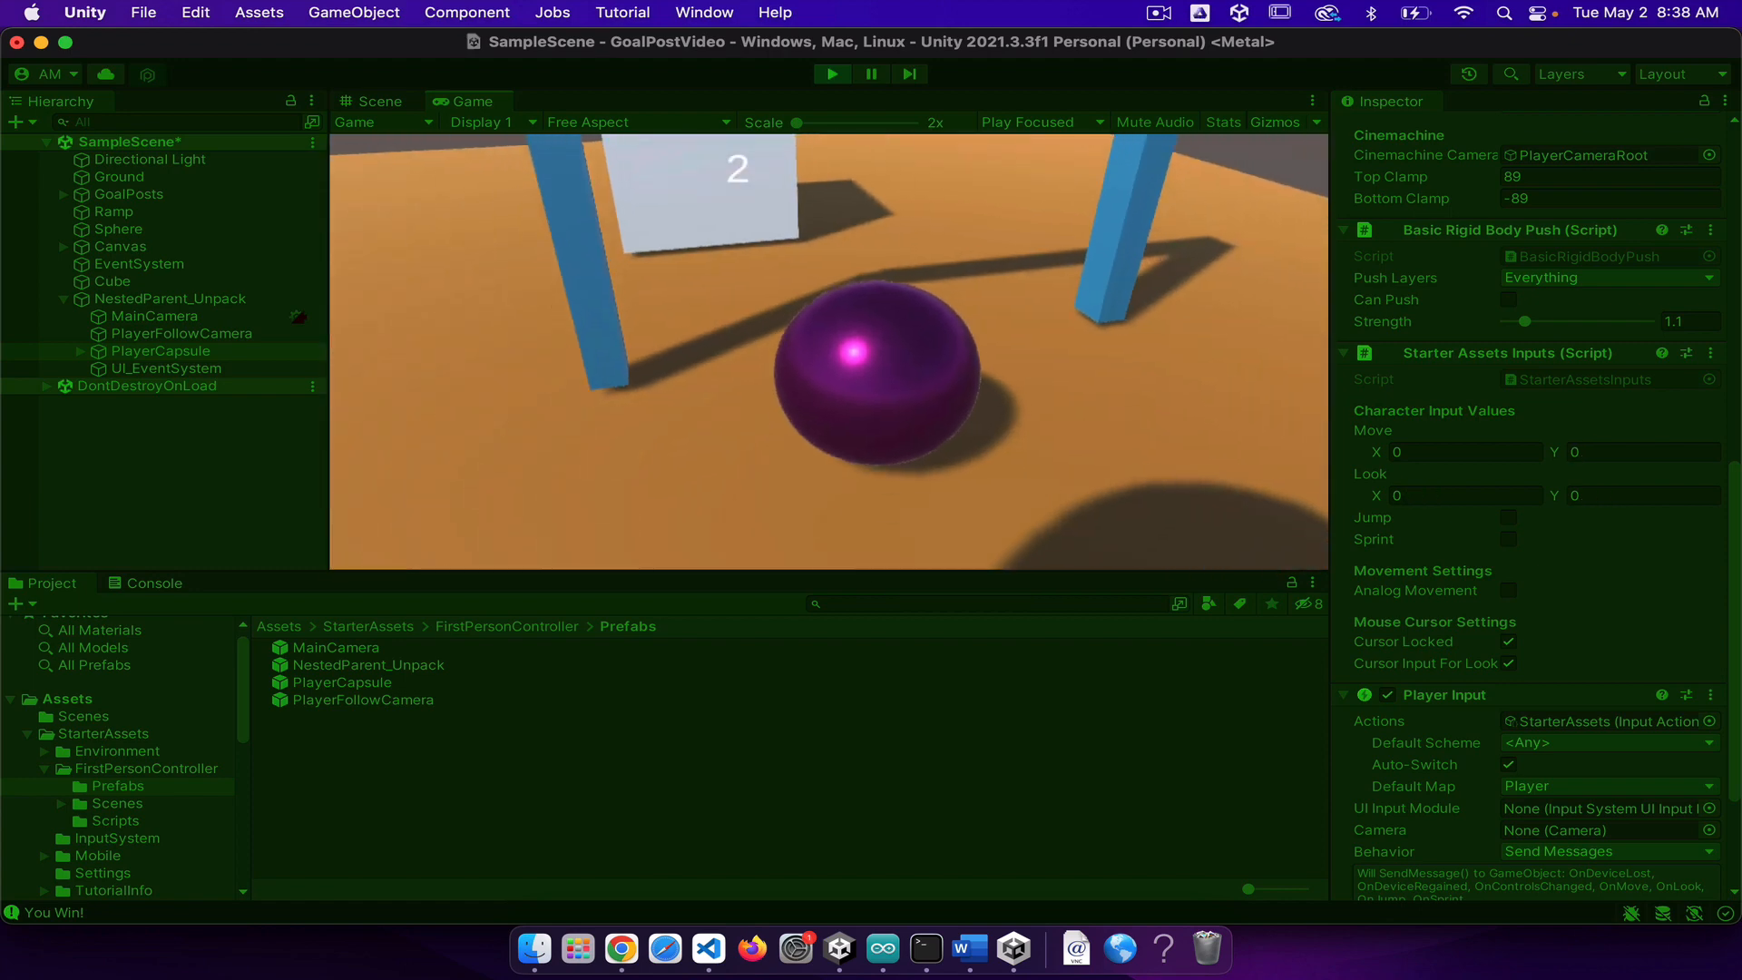
key(w)
key(s)
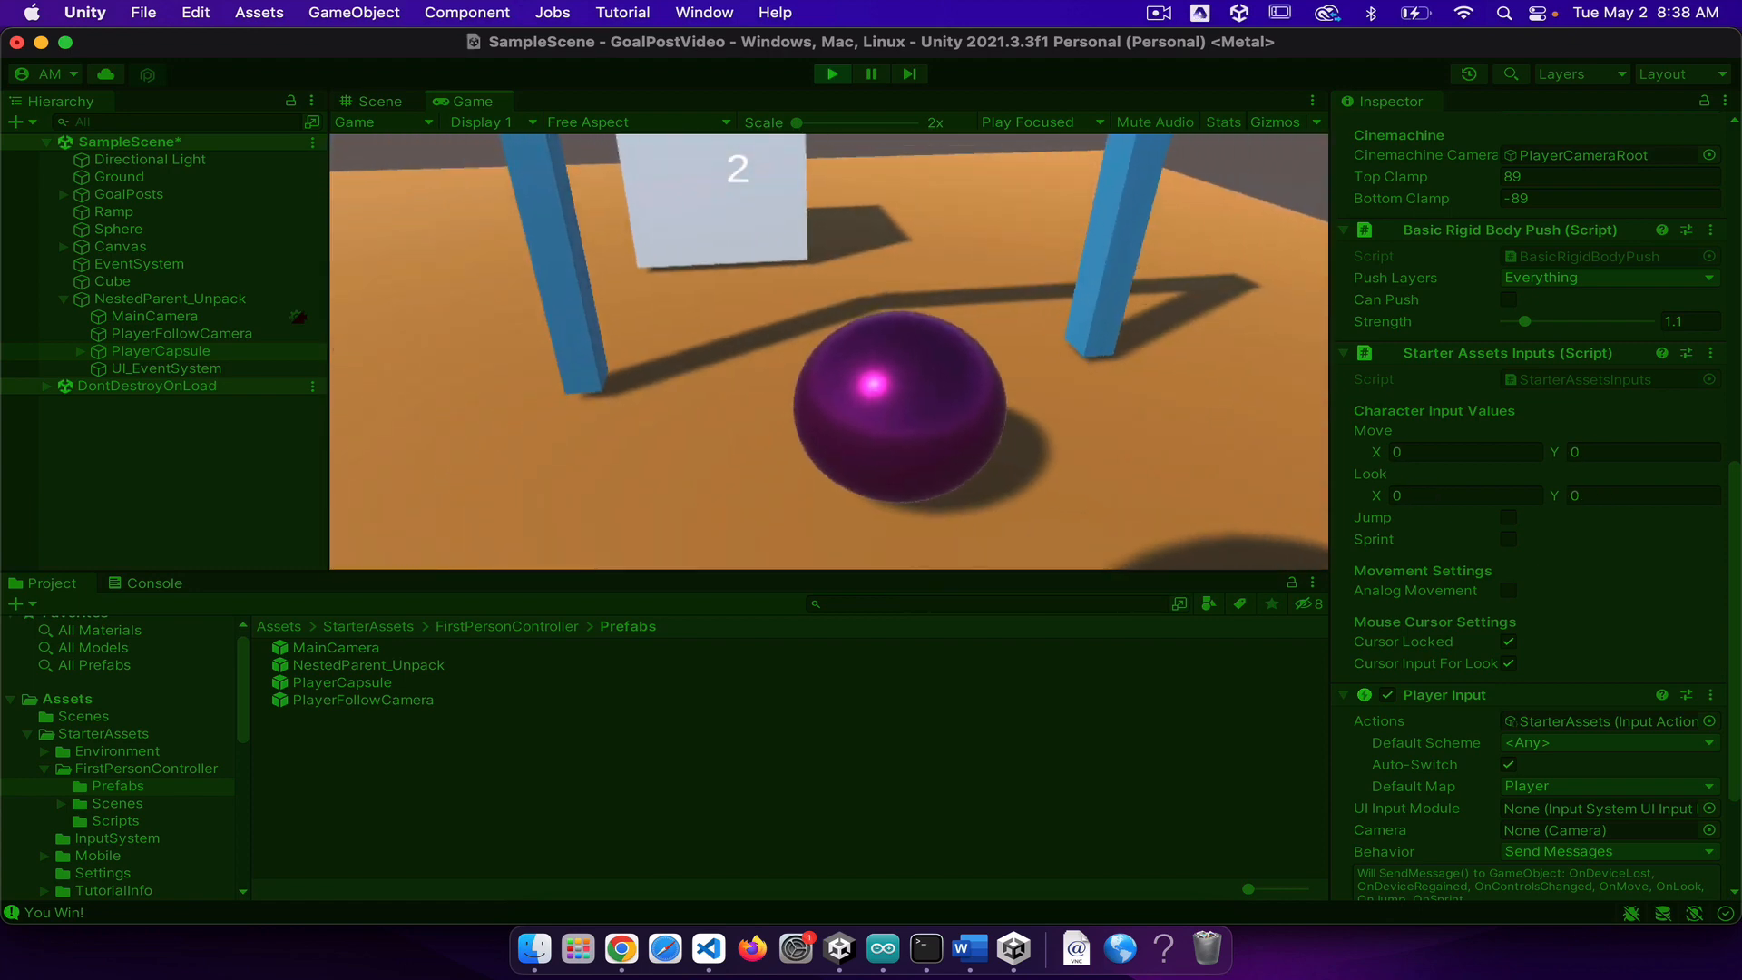
key(w)
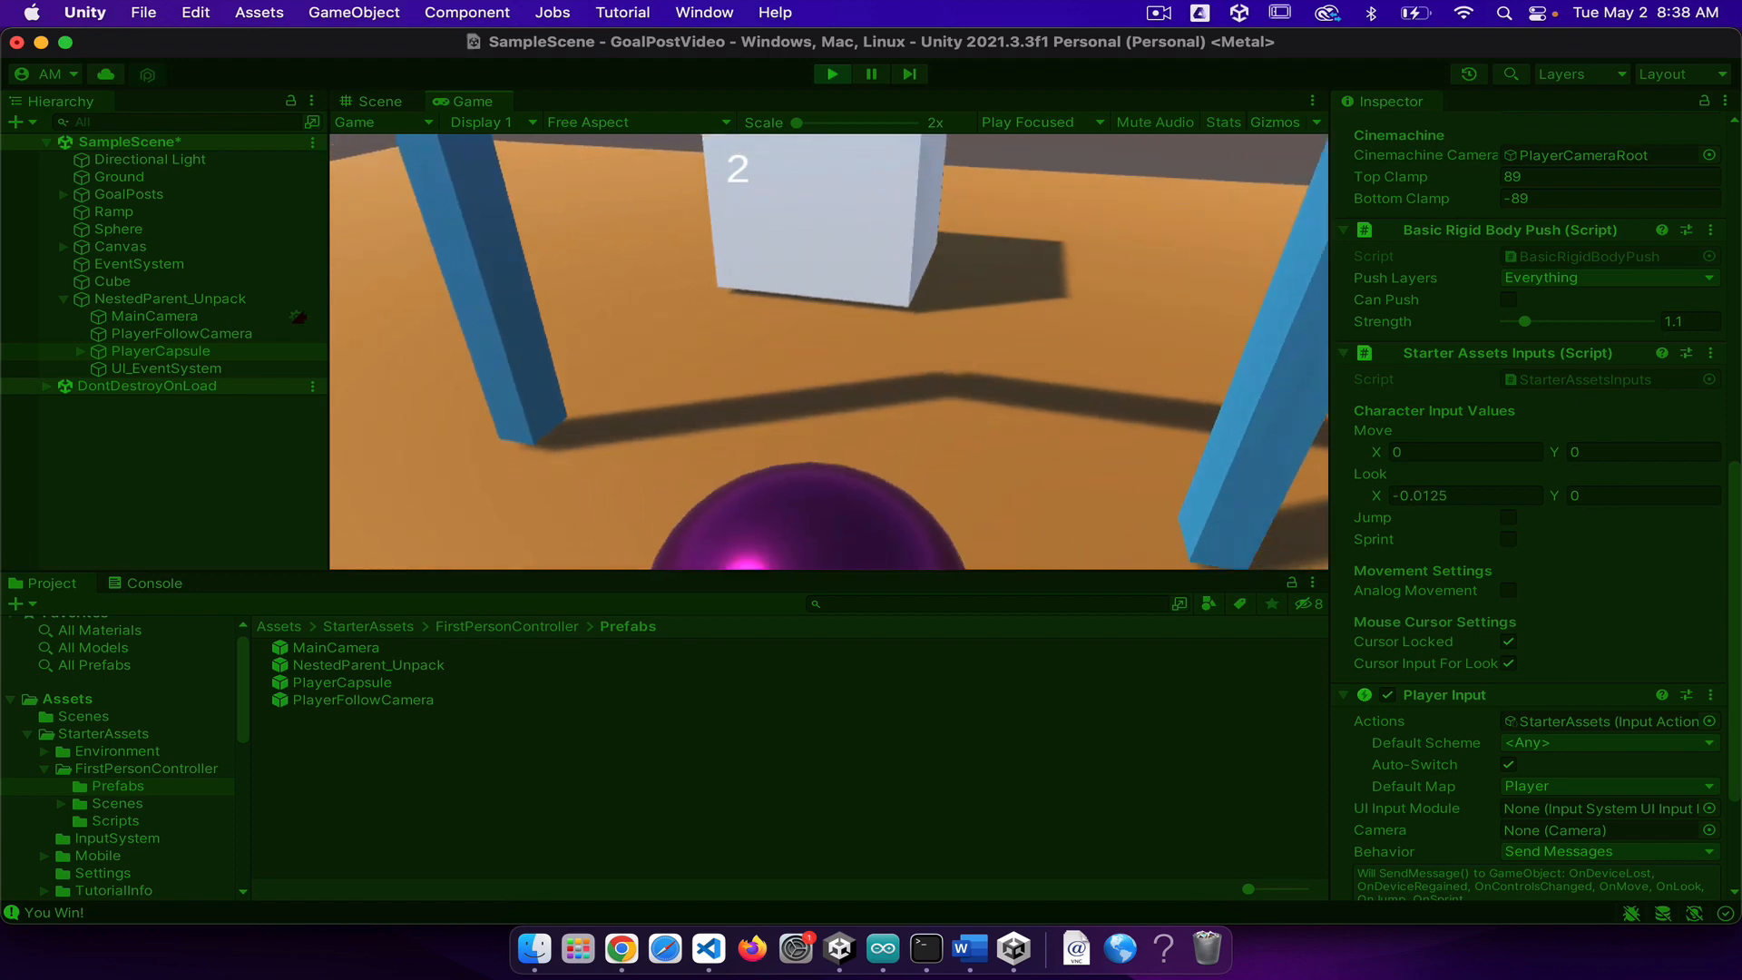
key(w)
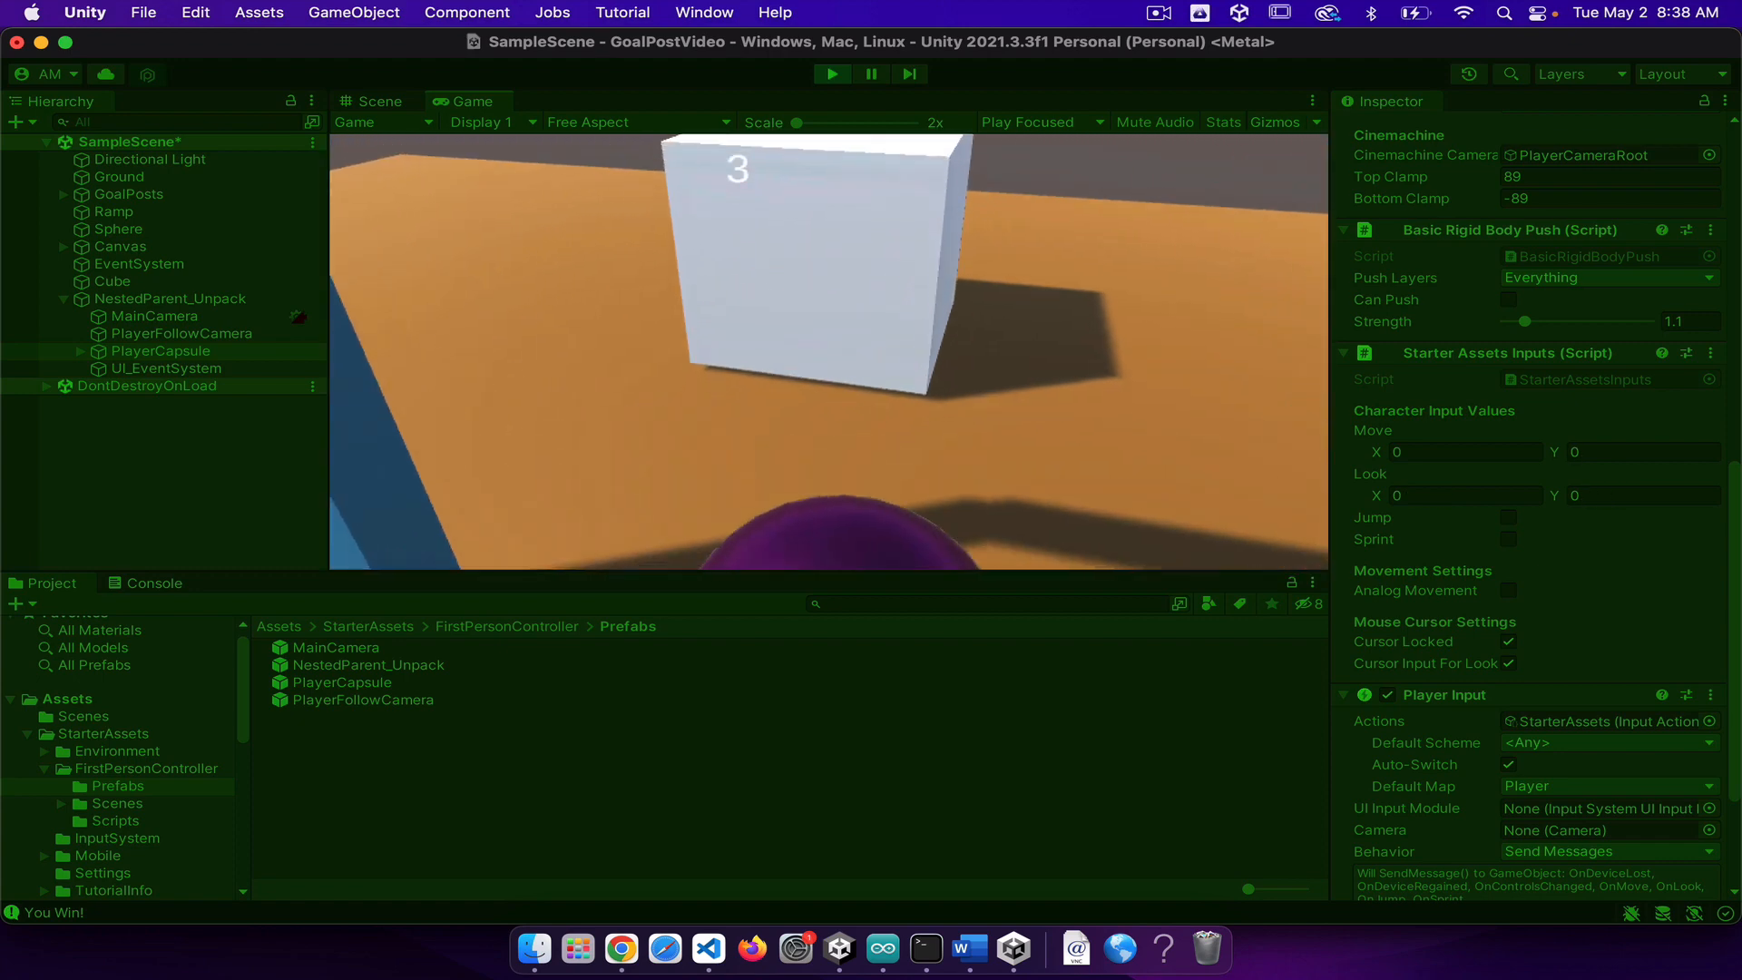
key(s)
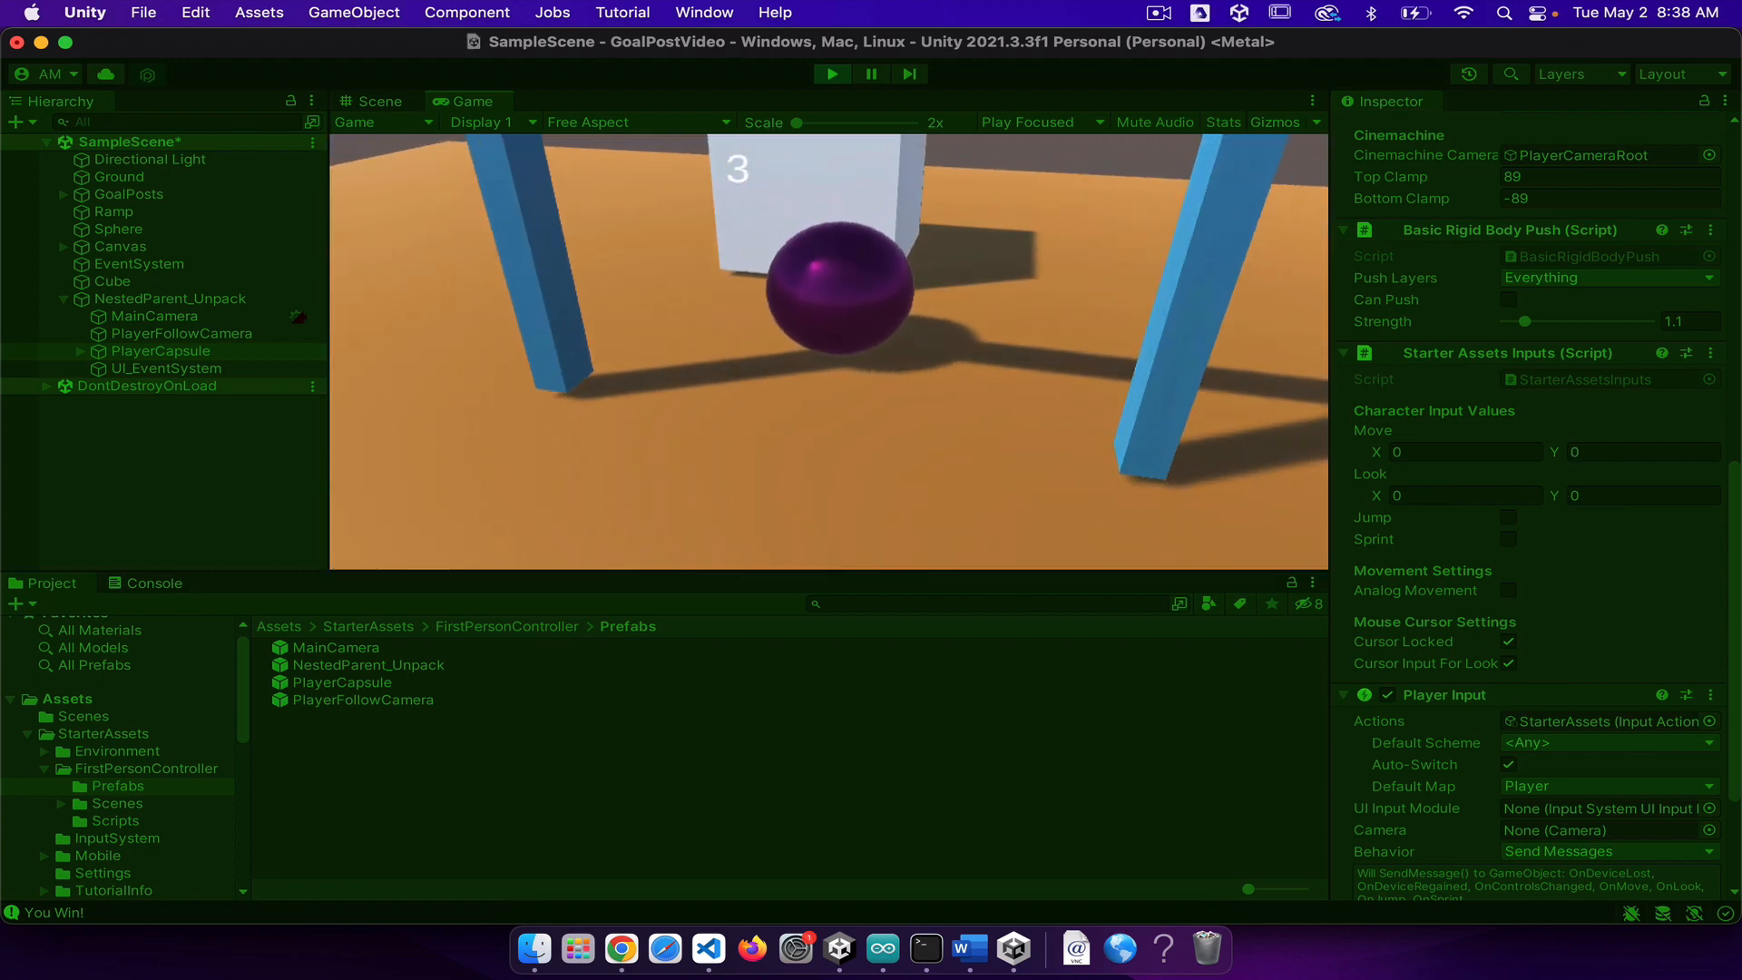
key(s)
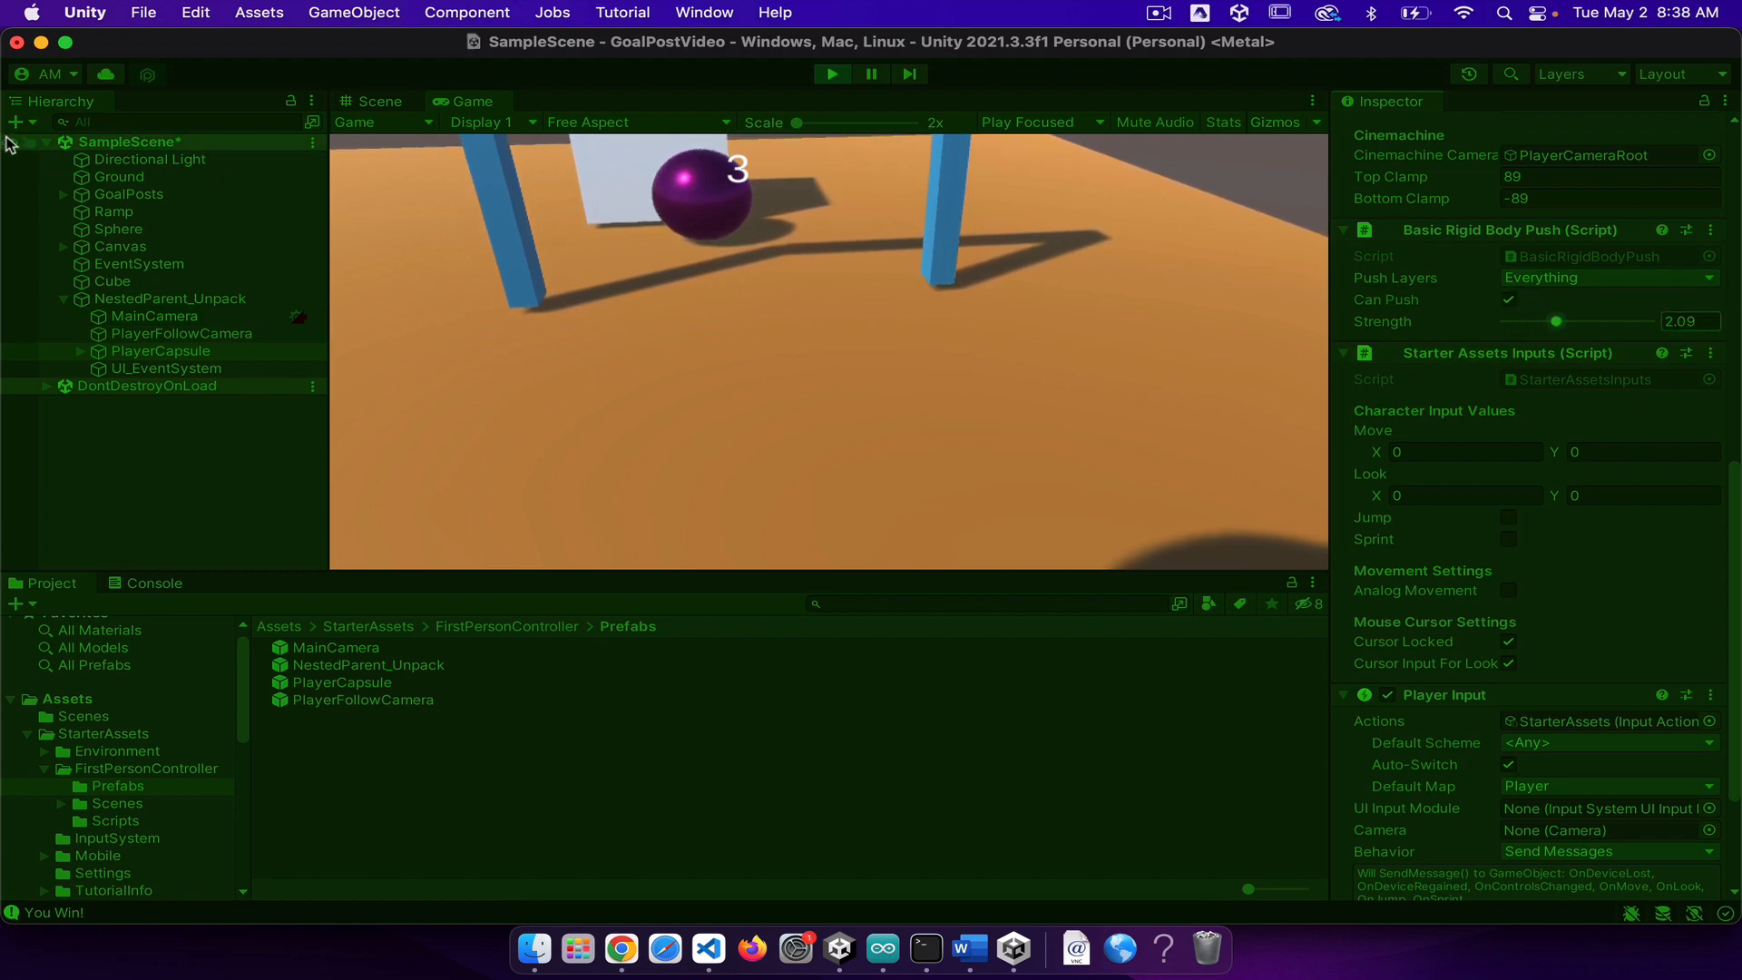
Step: With Can Push enabled and push Strength at 2.09, test walking into the purple sphere near the white cube and exit play mode
key(w)
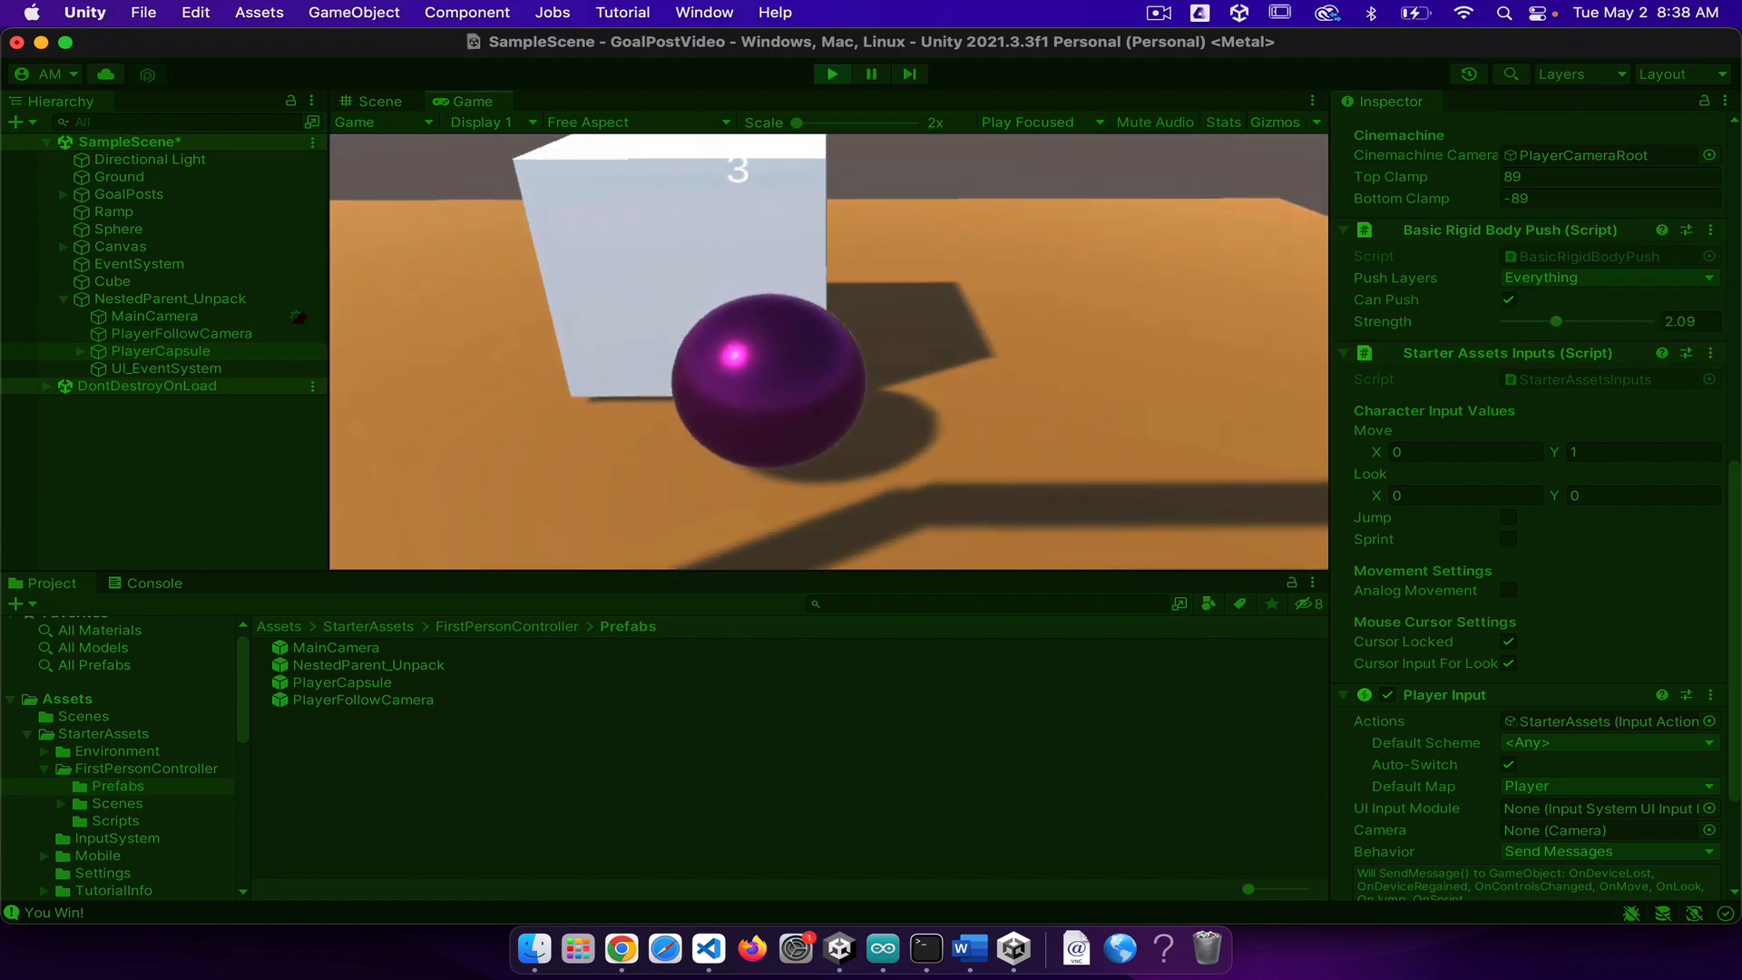
key(s)
key(w)
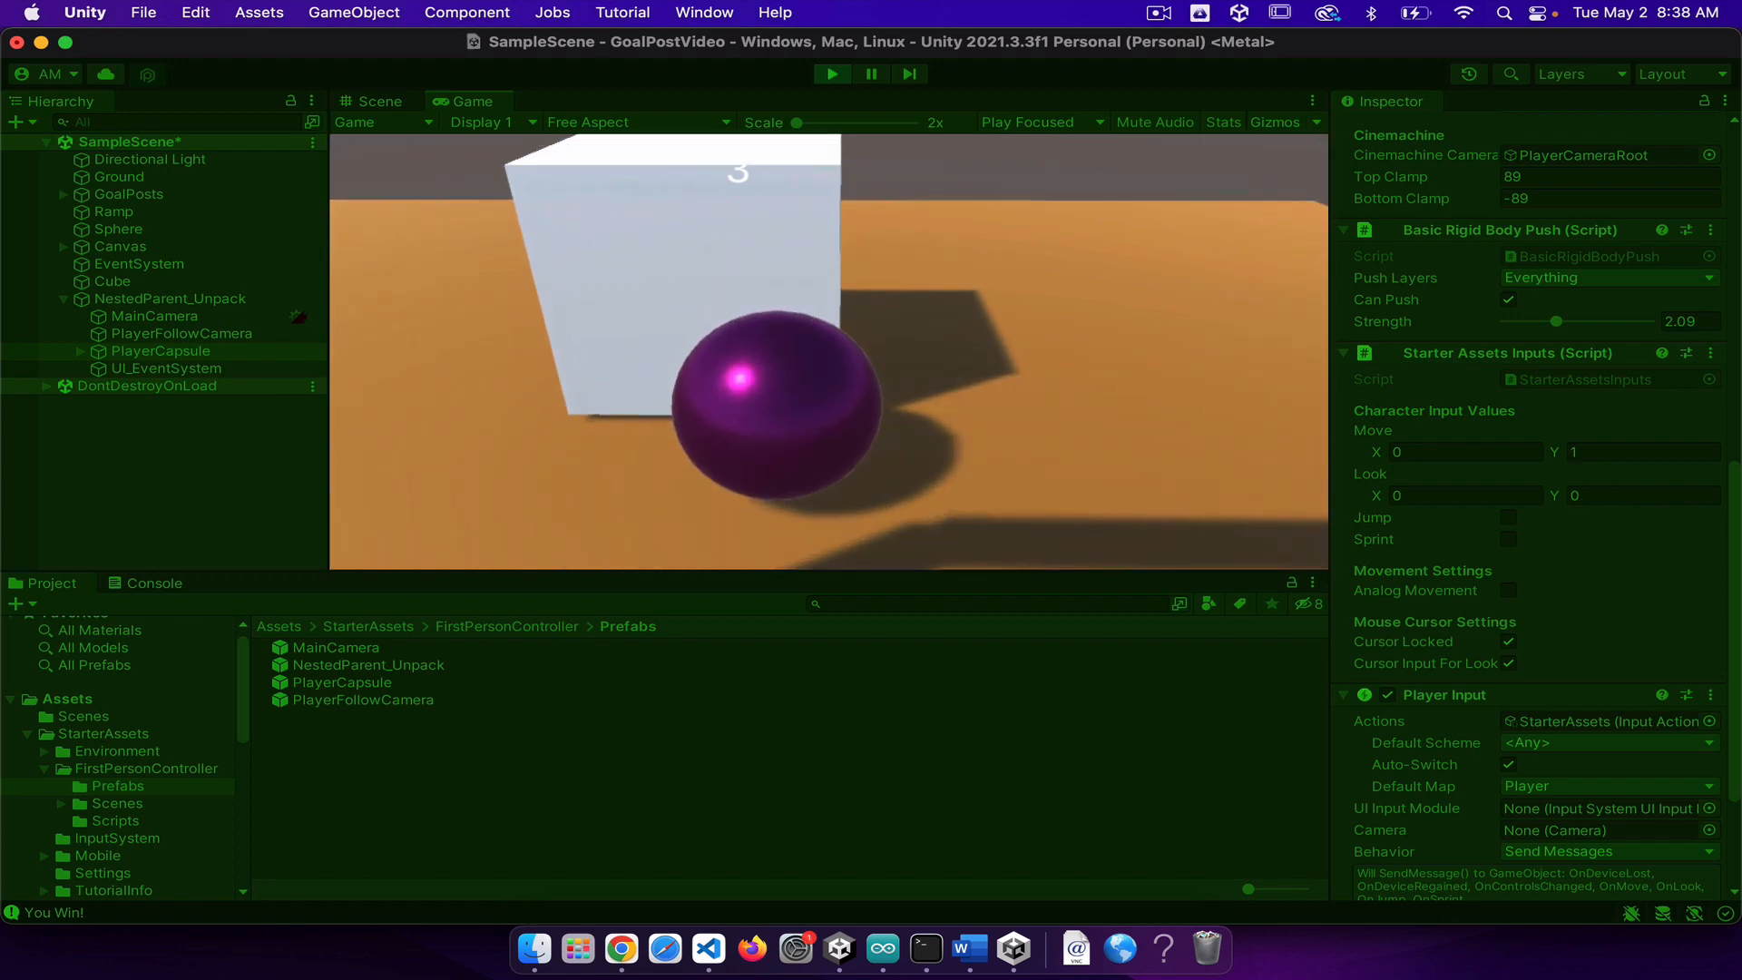
key(s)
key(d)
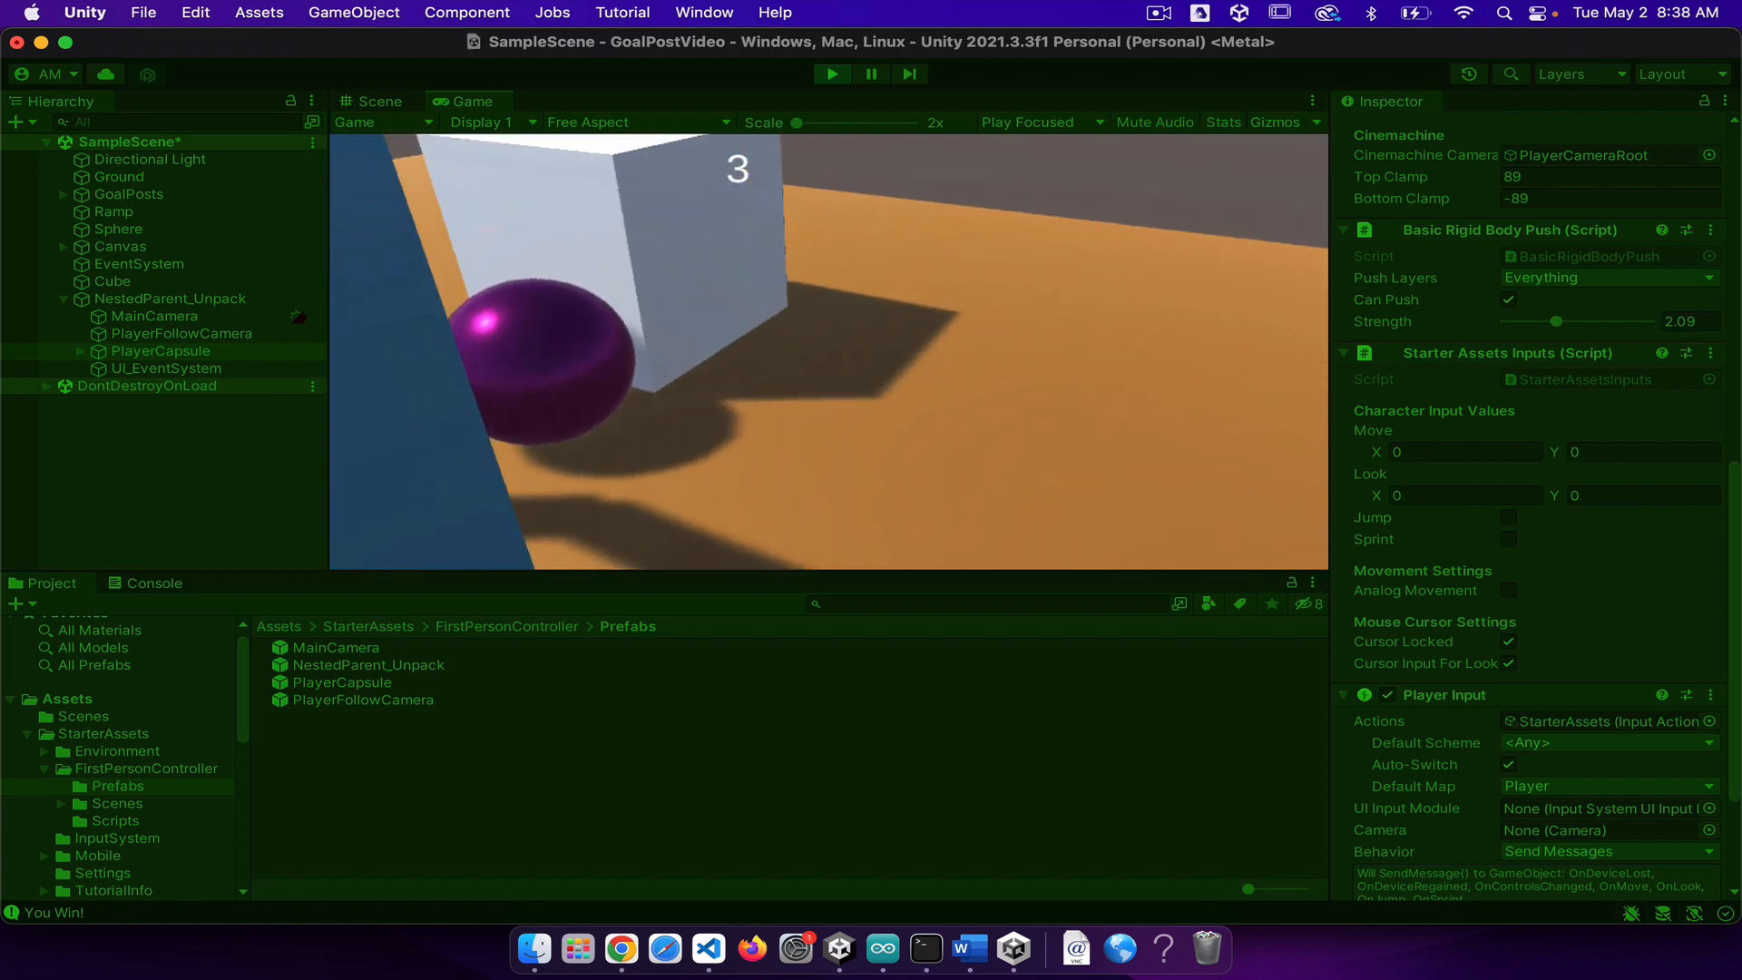
key(w)
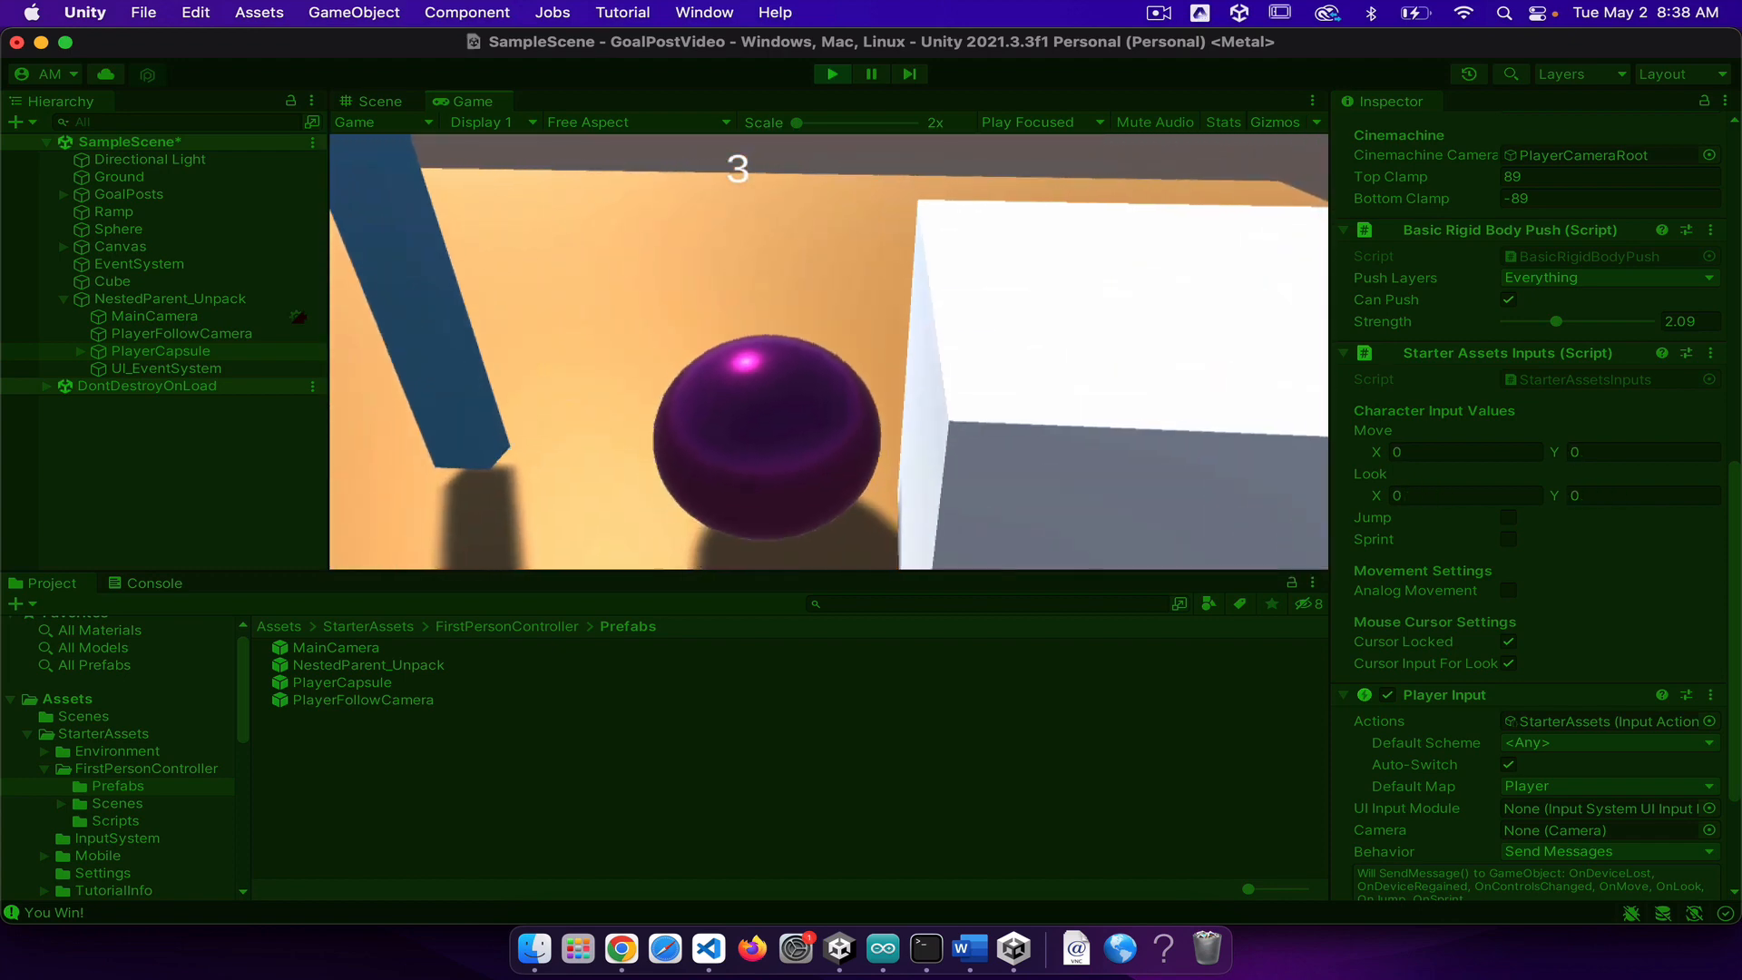
key(d)
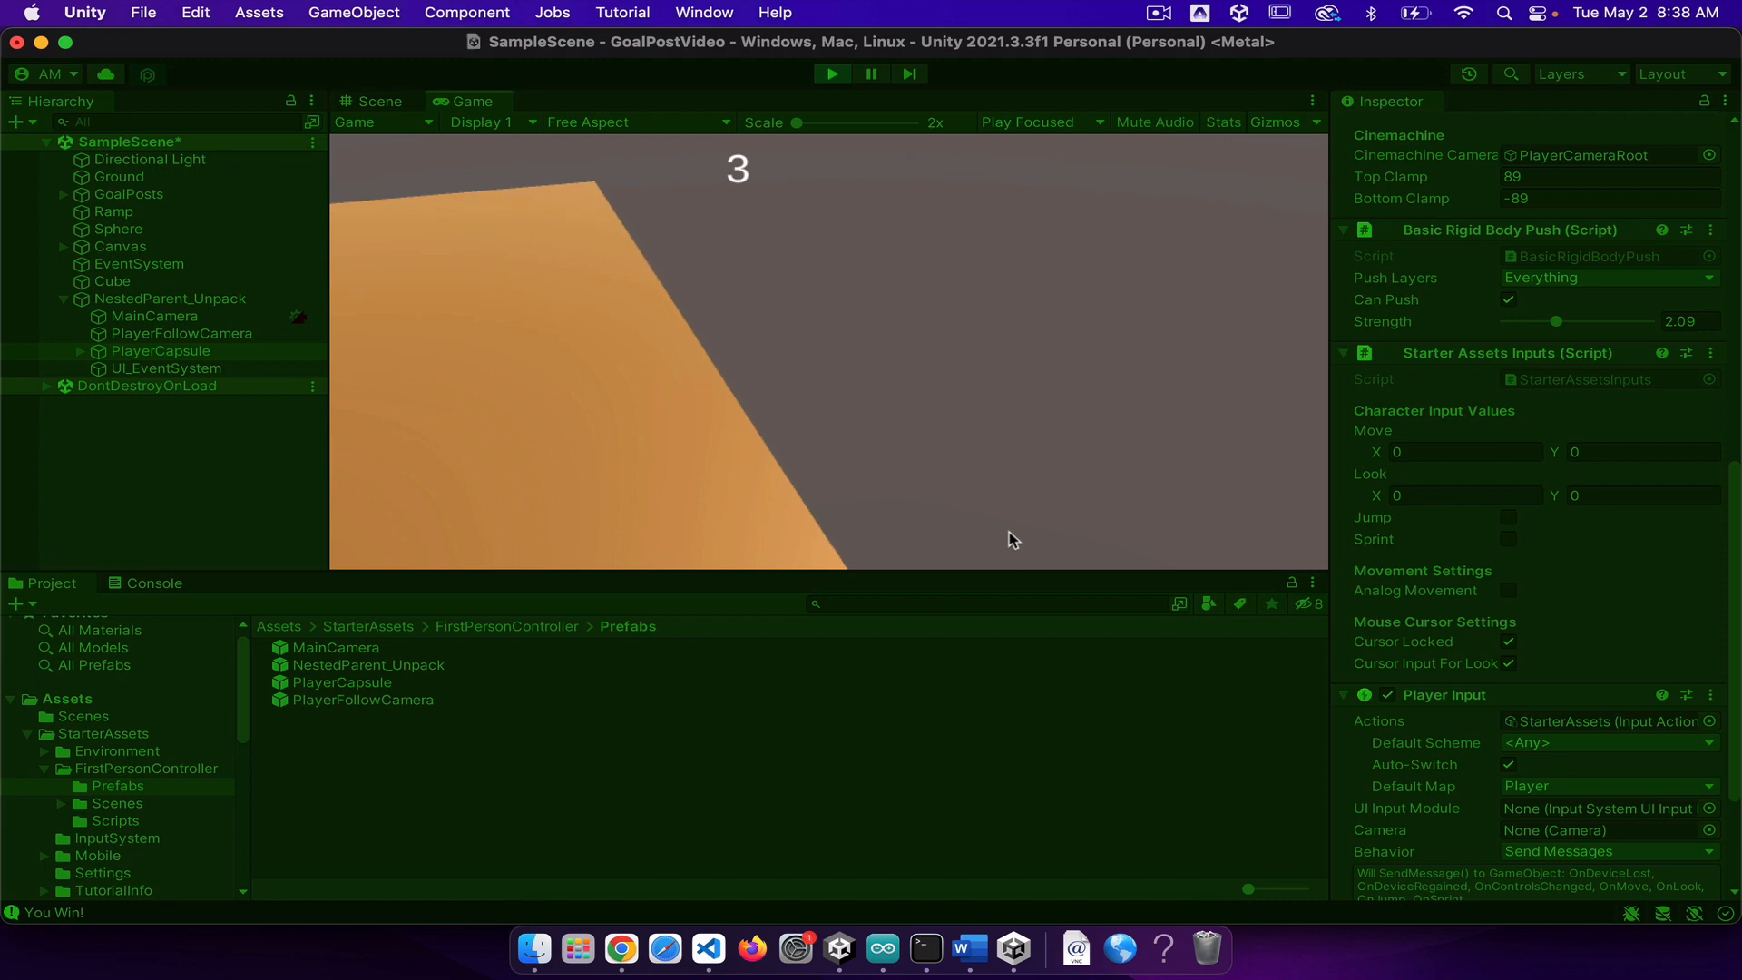
click(832, 74)
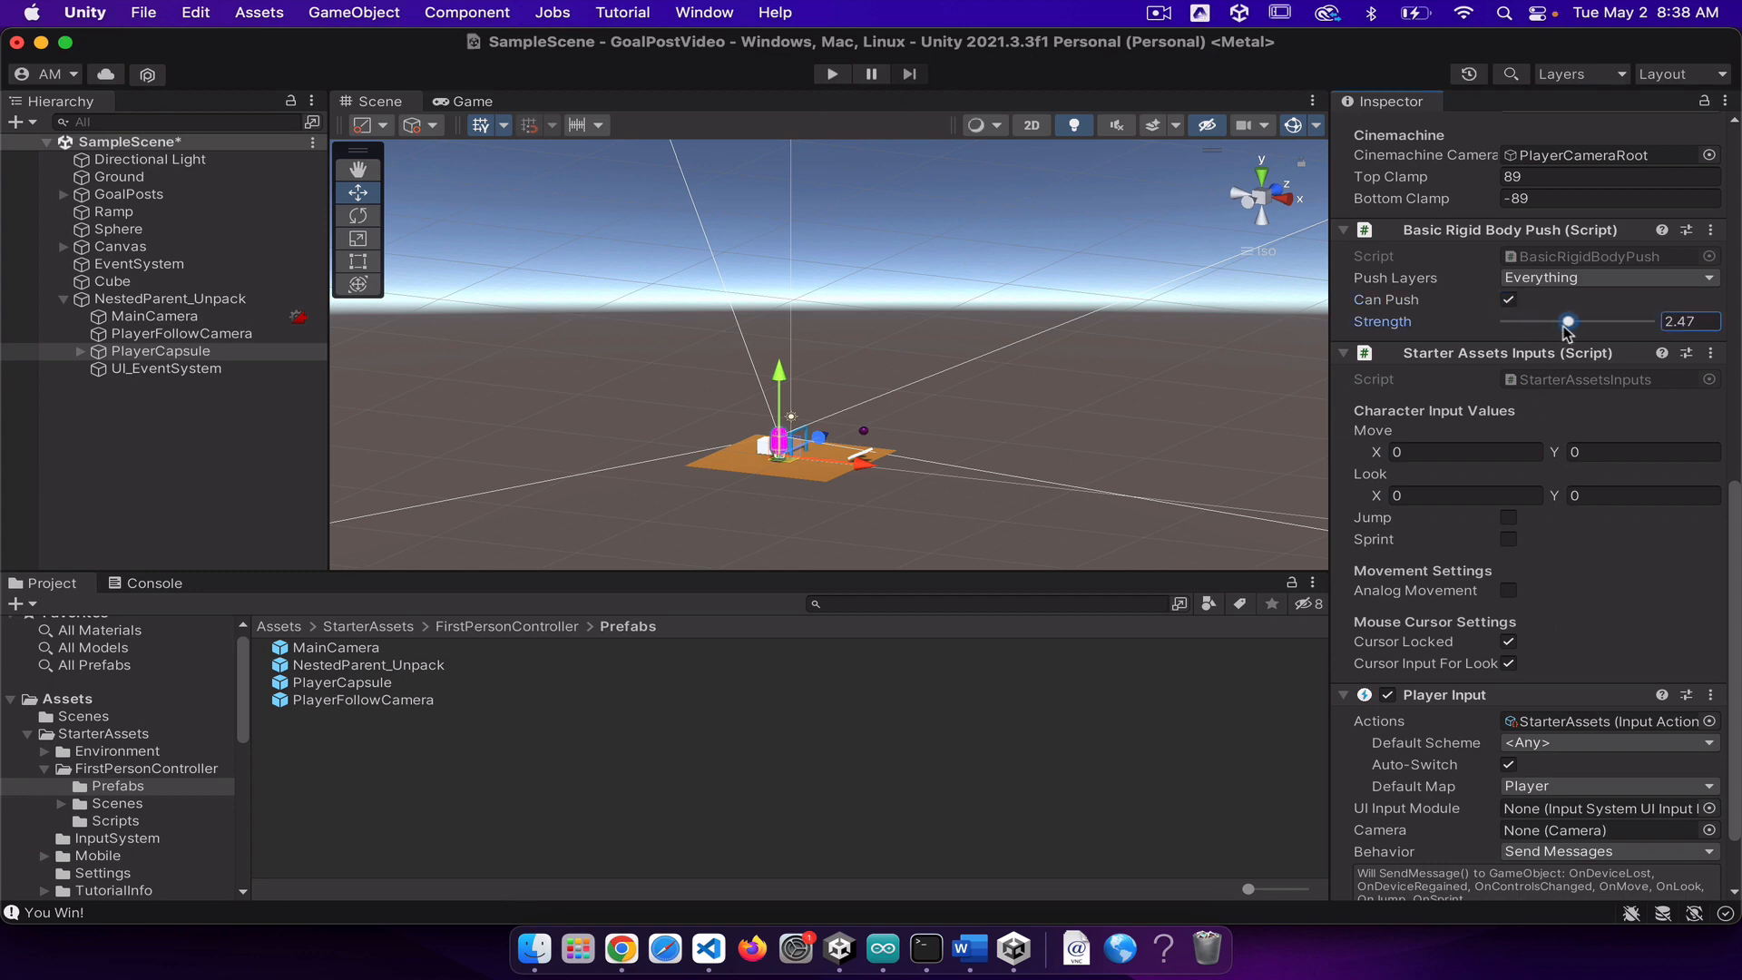
Step: Play the scene, walk the player back and forth into the purple sphere at the goalposts, and exit play mode
click(829, 76)
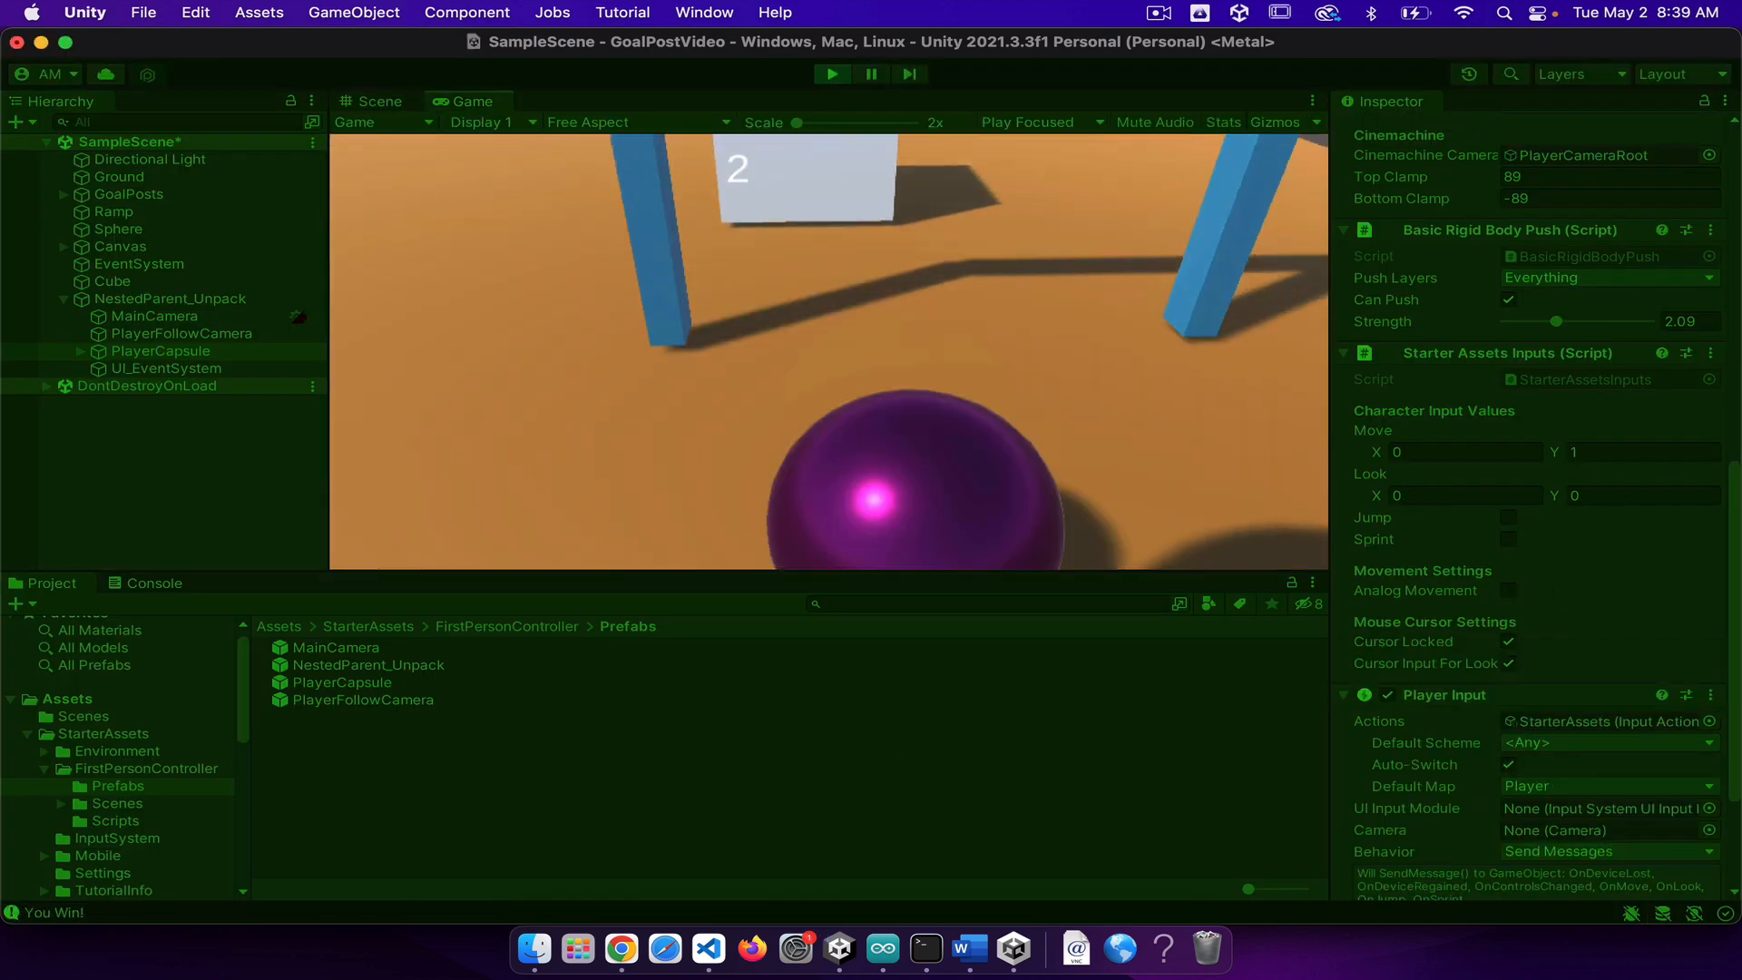
key(s)
key(w)
key(s)
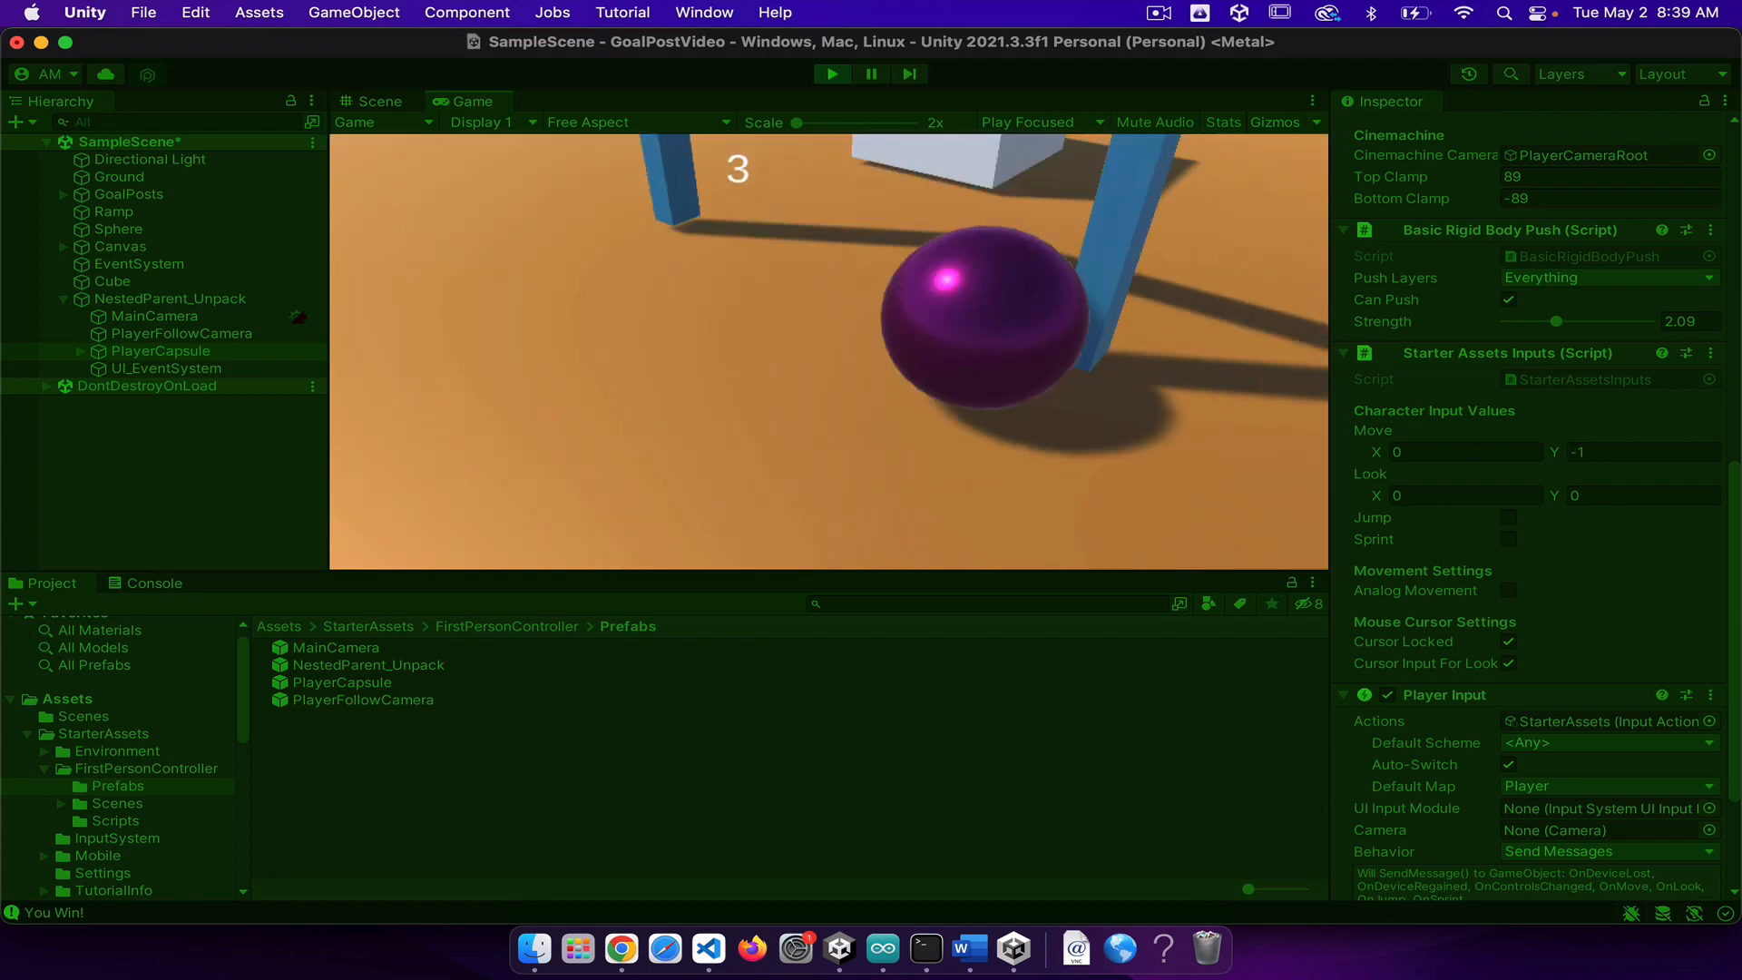
key(Escape)
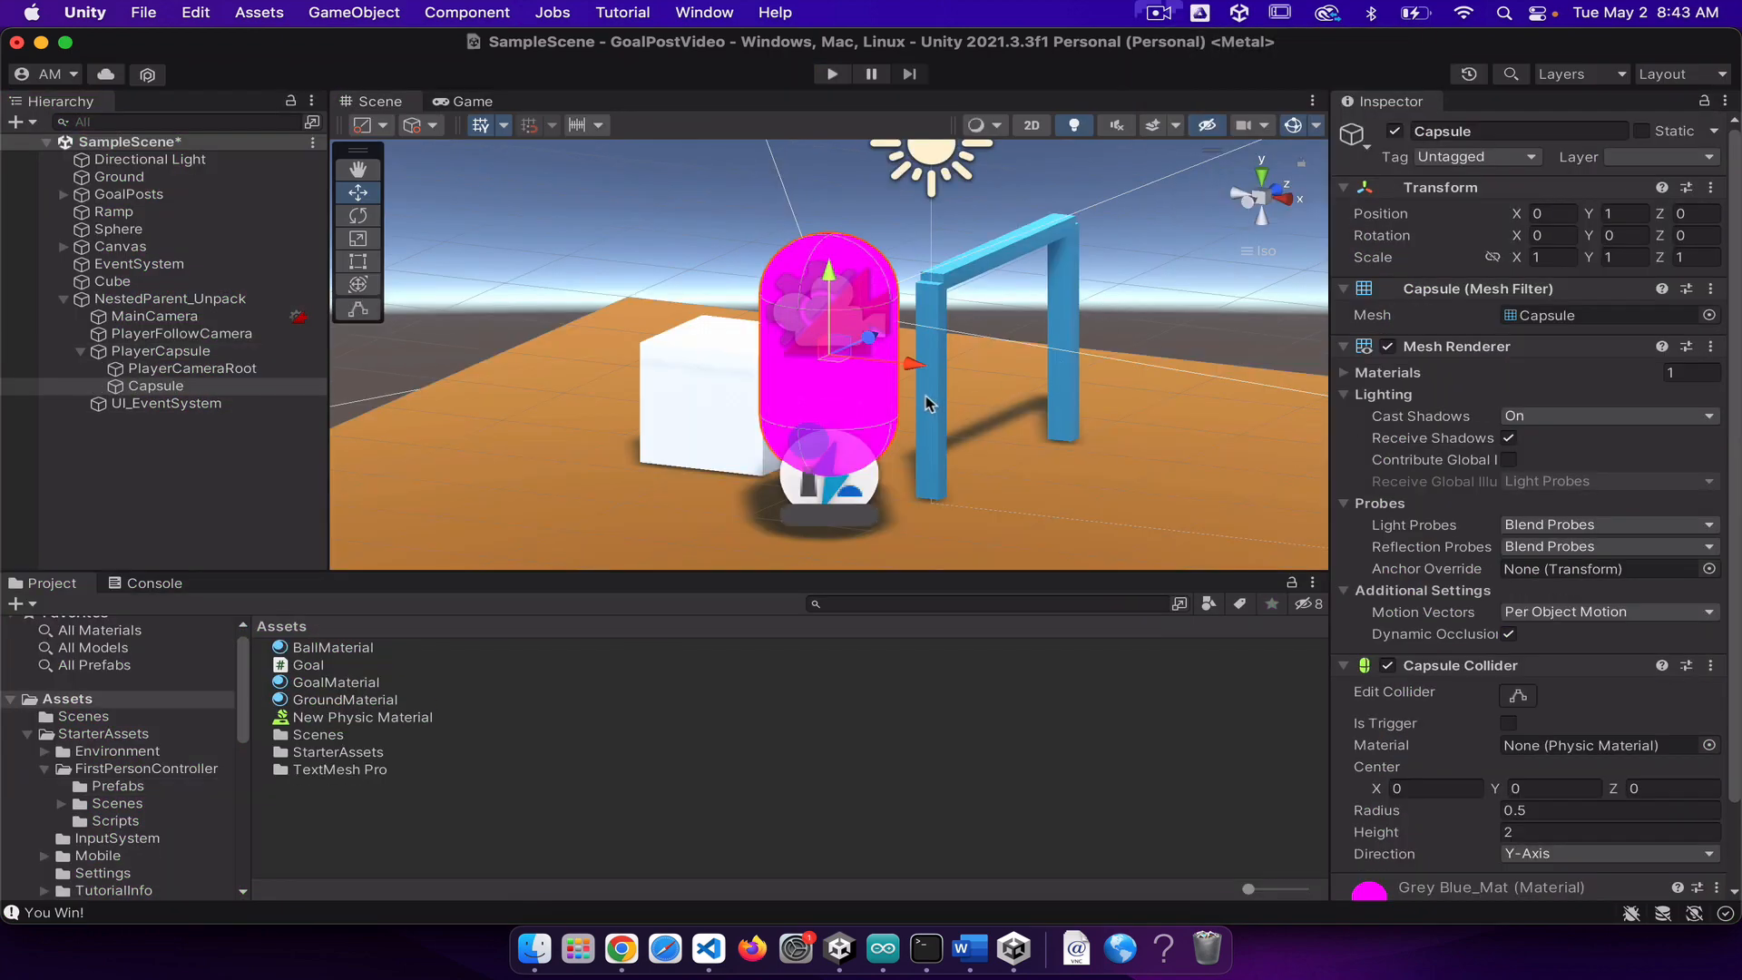
Step: Try lowering the Capsule child of PlayerCapsule to a Y position of about 0.54, and undo the move
click(122, 299)
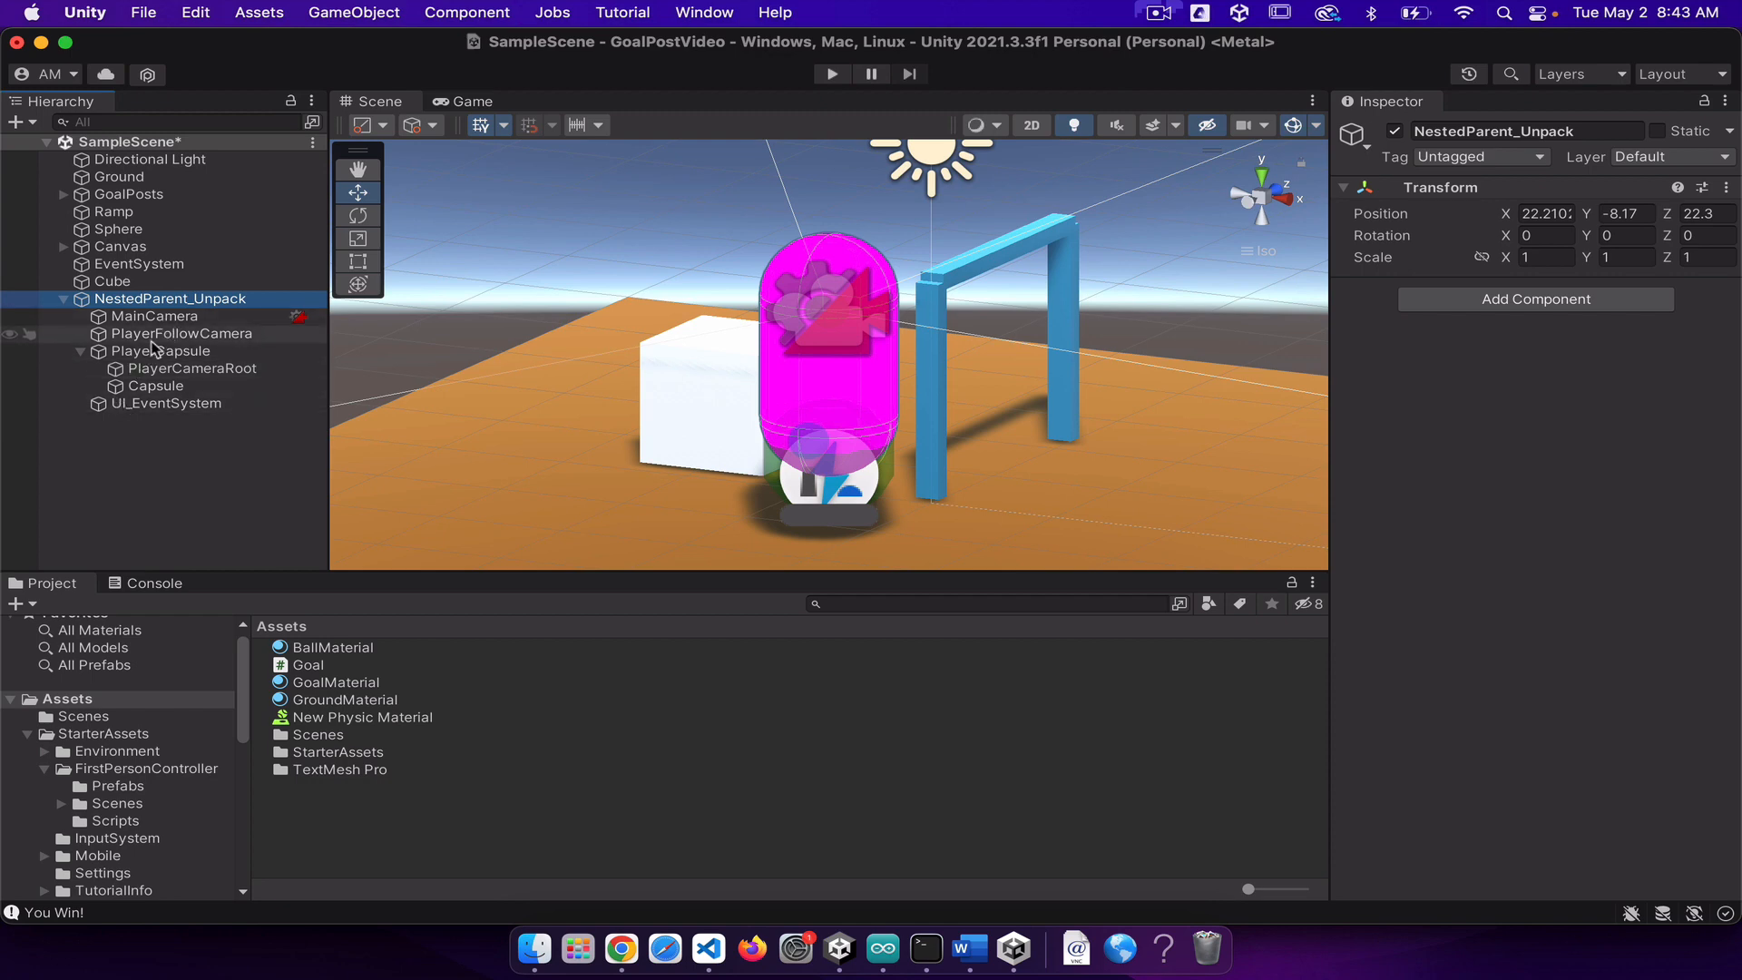
click(150, 388)
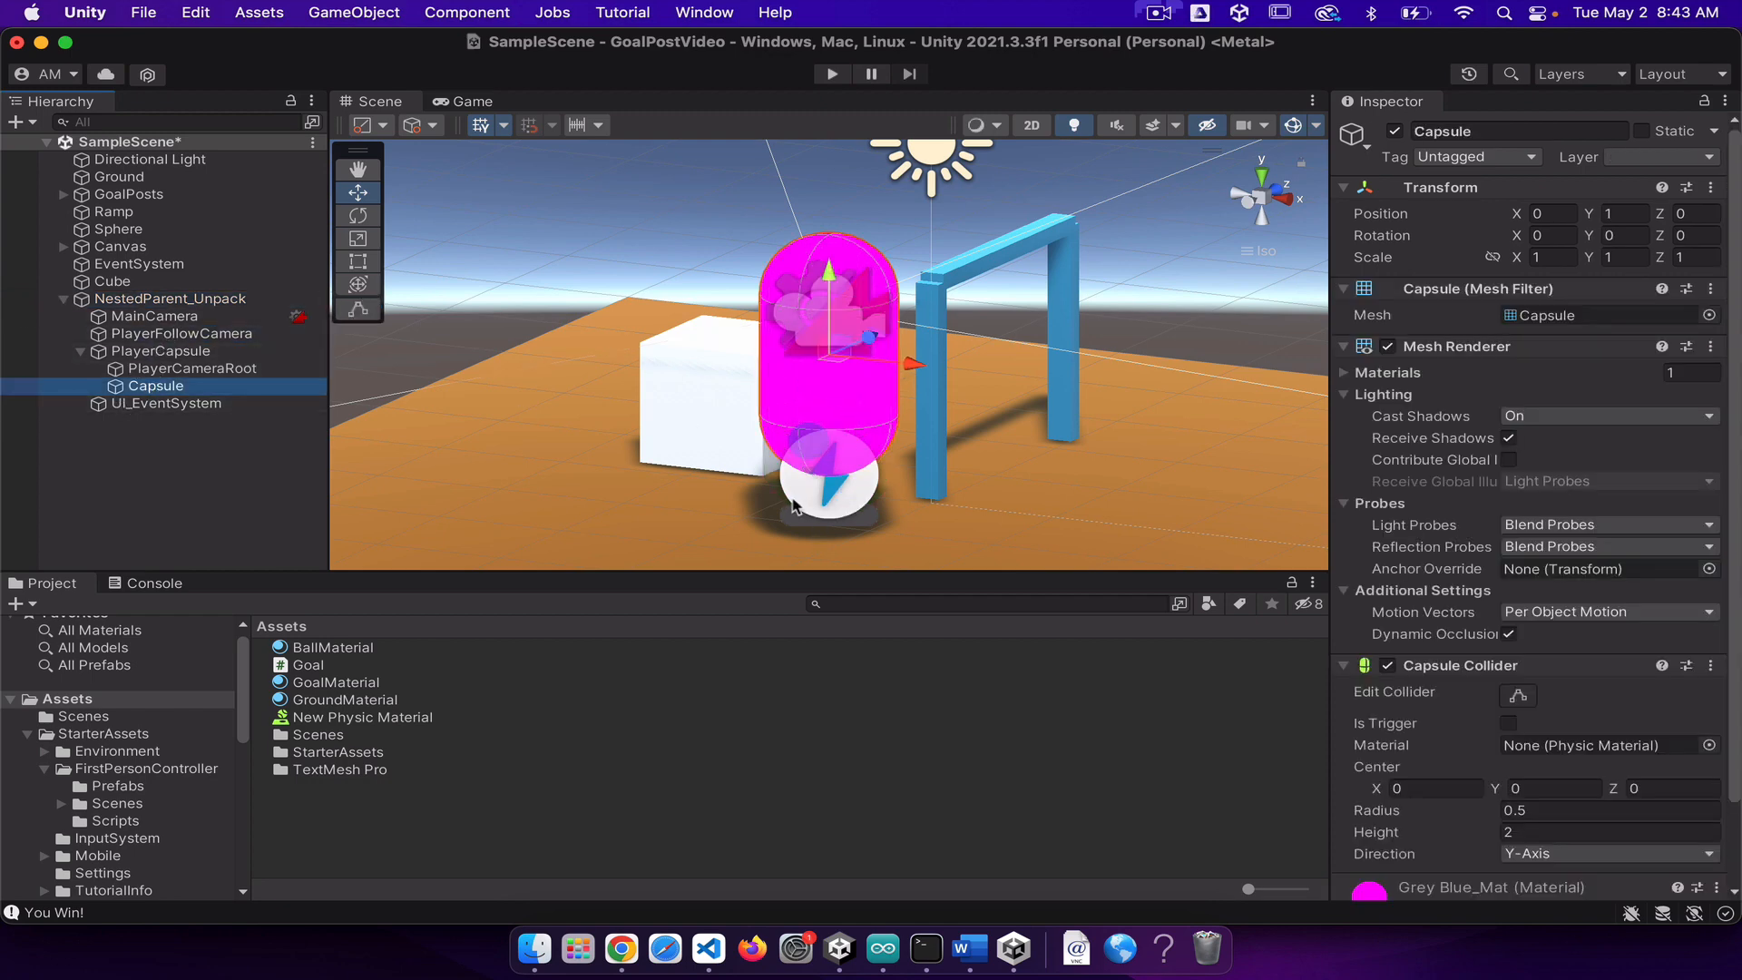
drag(810, 508, 1094, 333)
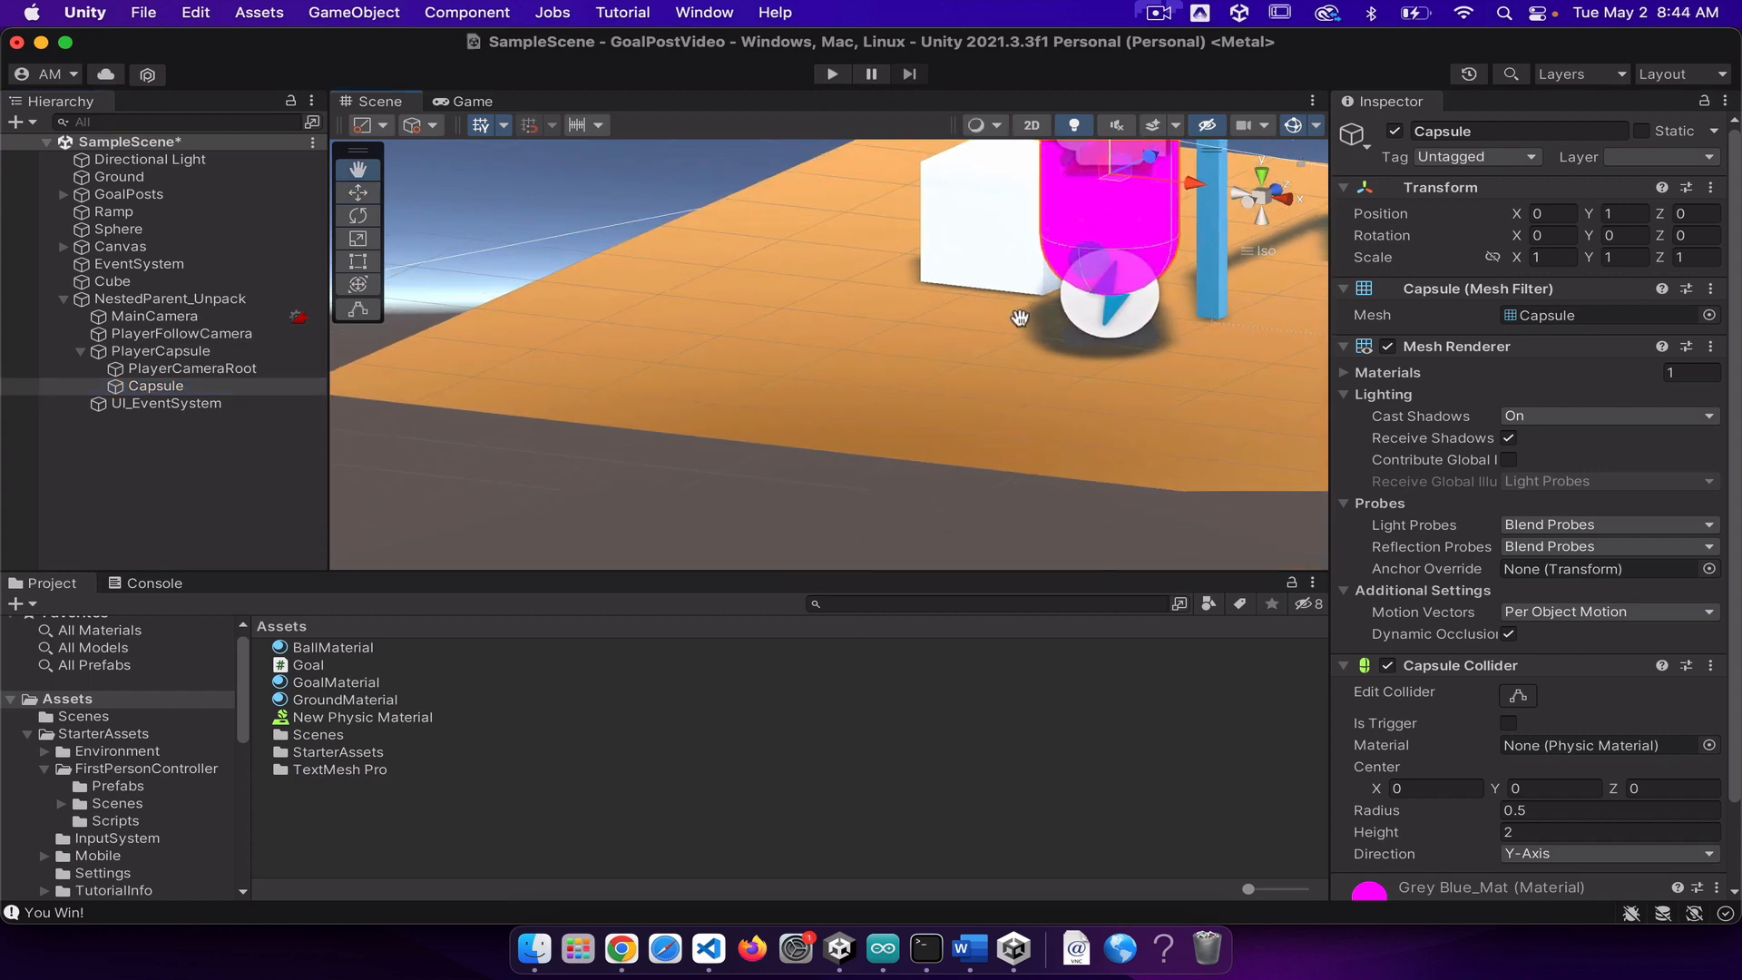
drag(949, 356, 680, 470)
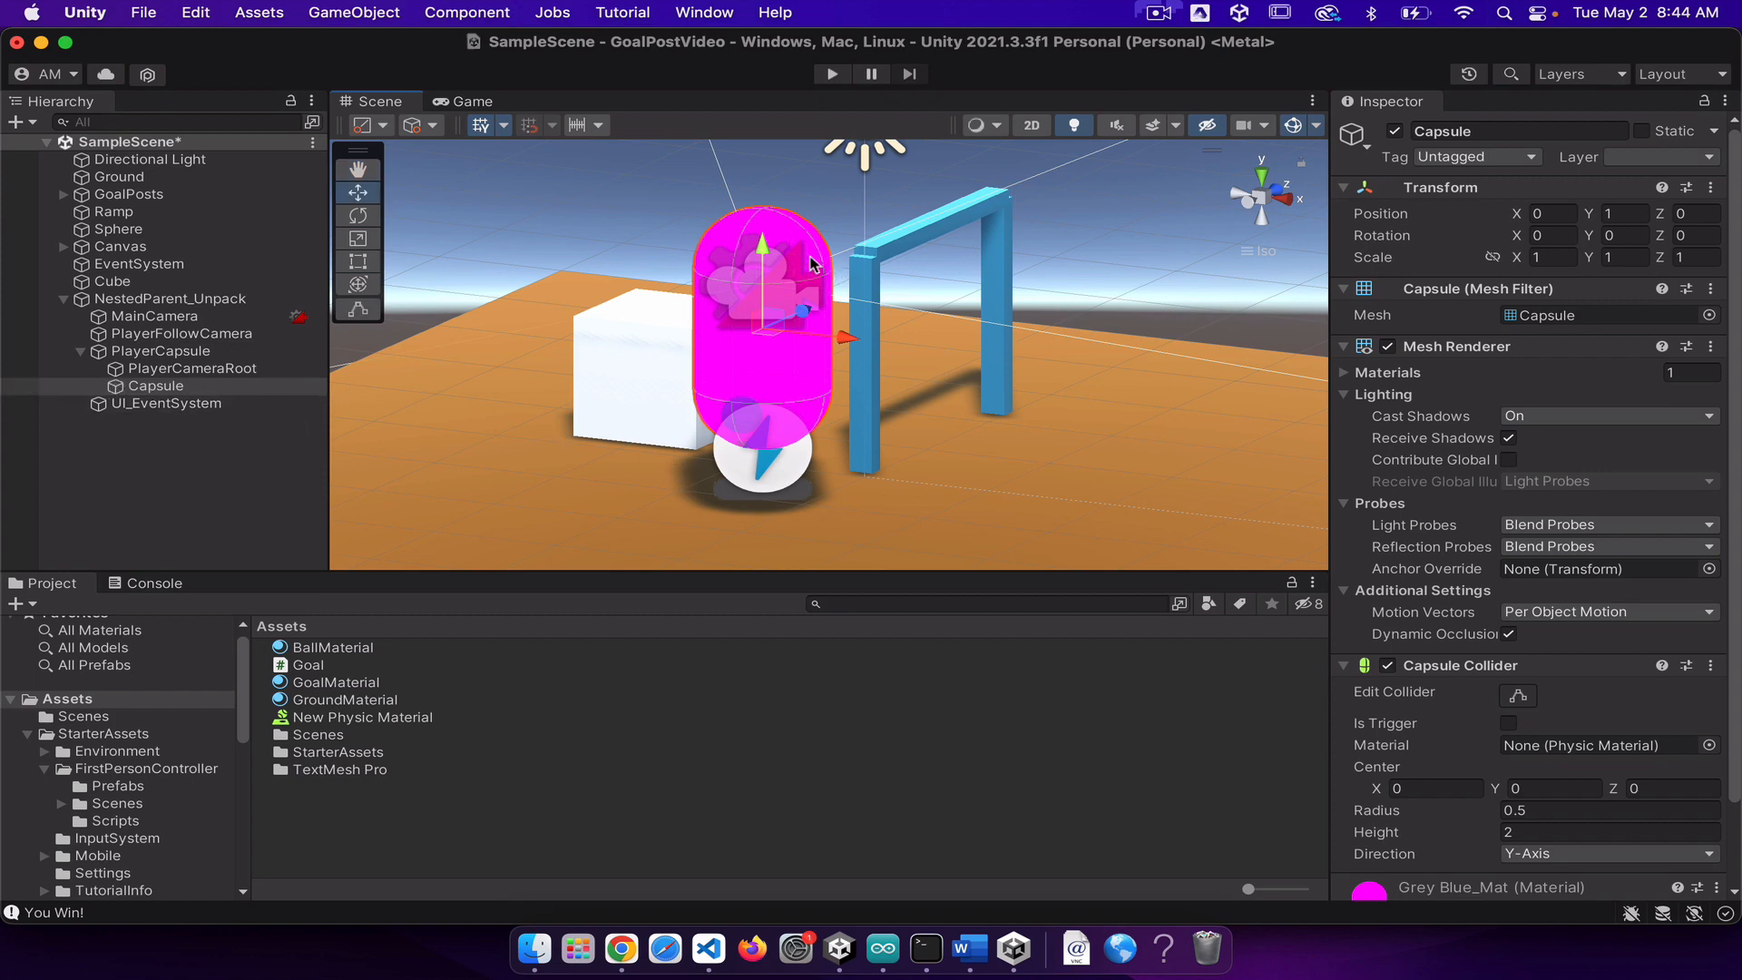
drag(763, 257, 763, 304)
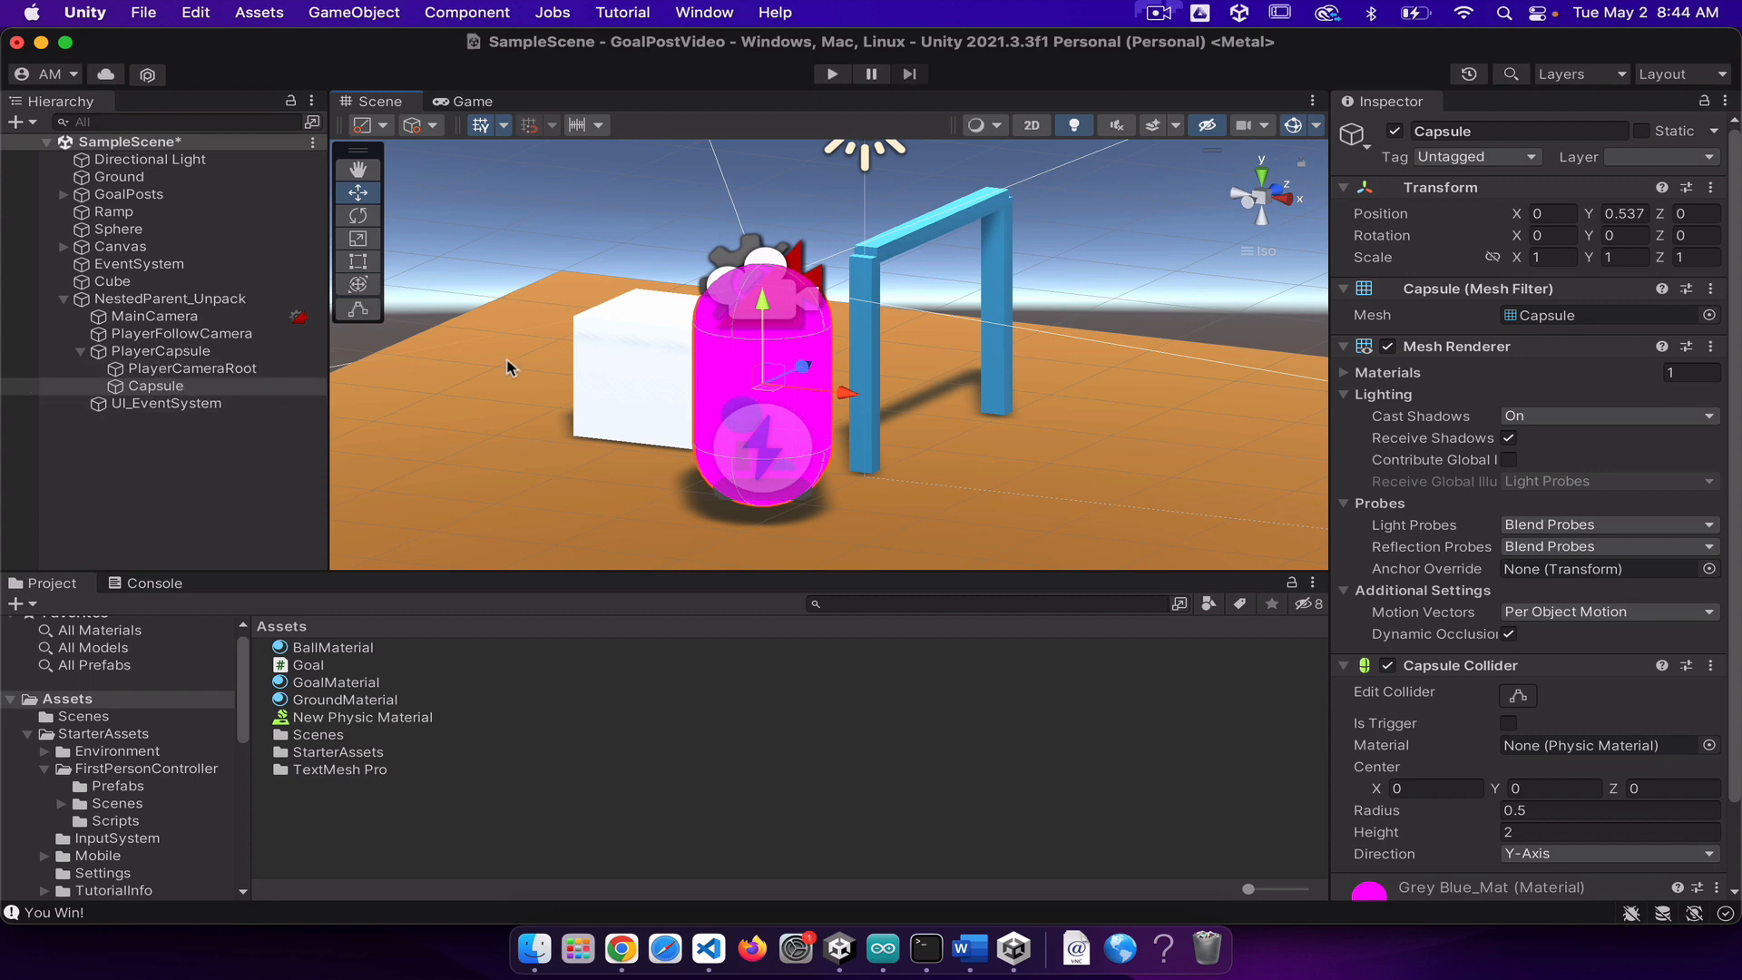
middle_drag(611, 498, 837, 433)
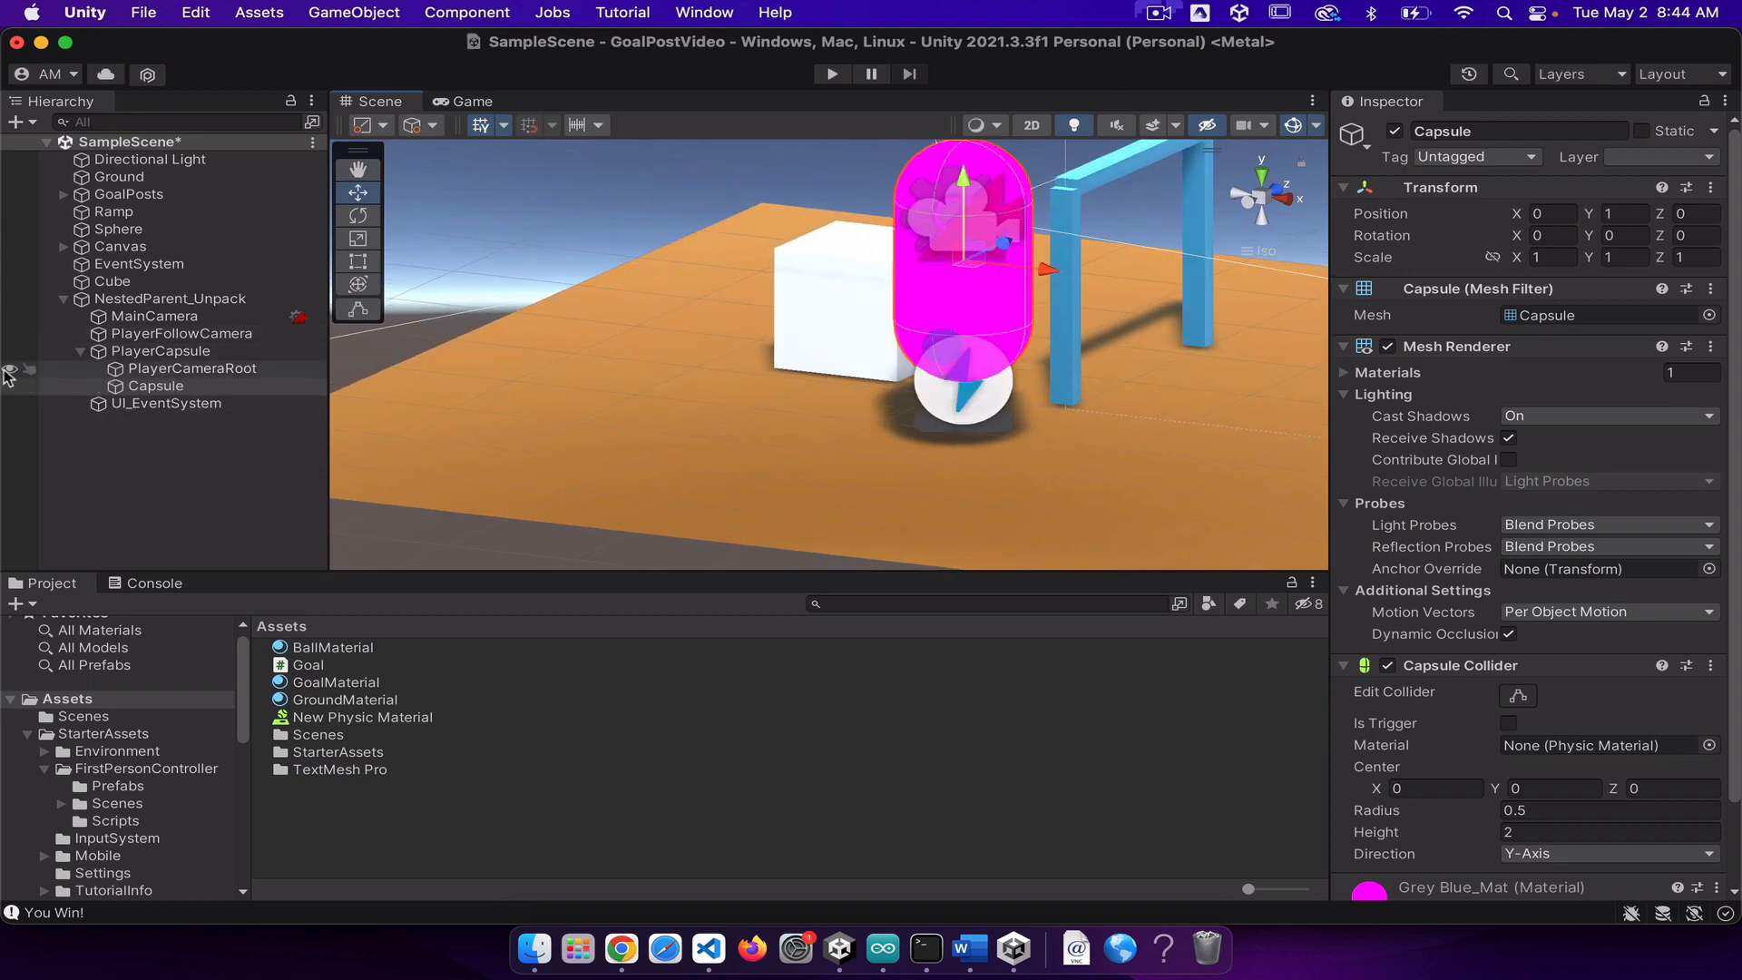
Step: Try raising the whole PlayerCapsule to a Y position of 8.867, and undo the move
click(186, 351)
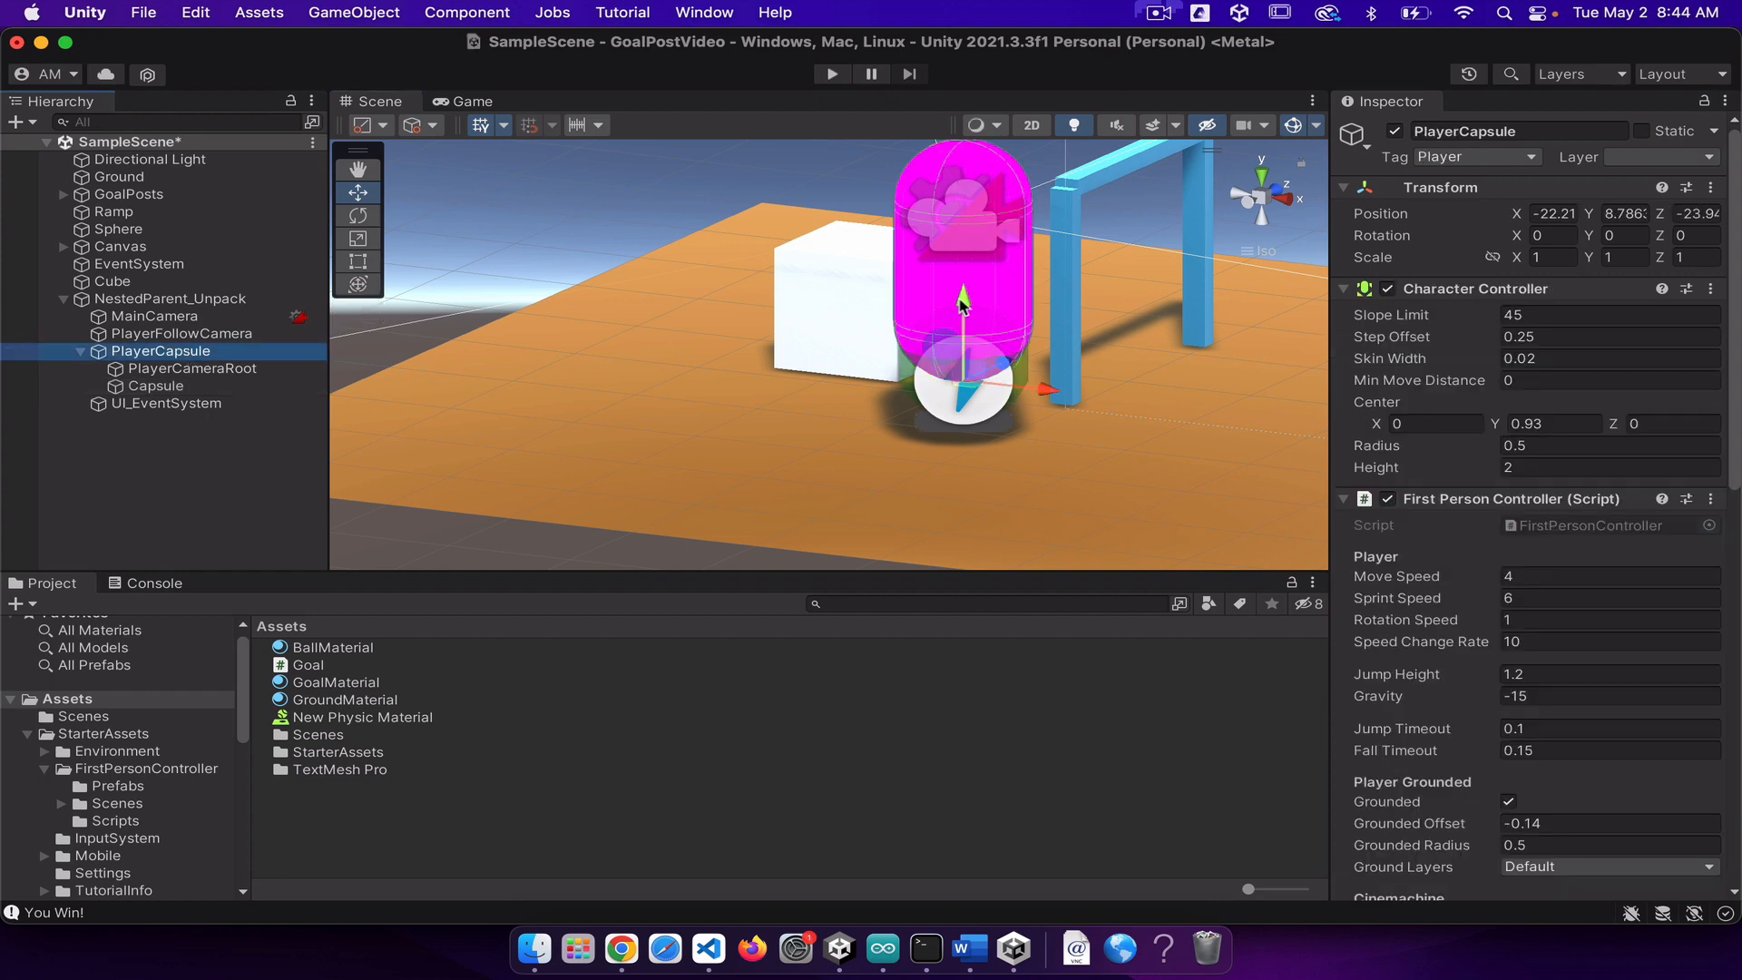
mouse_move(963, 305)
mouse_down()
mouse_move(964, 350)
mouse_move(966, 293)
mouse_up()
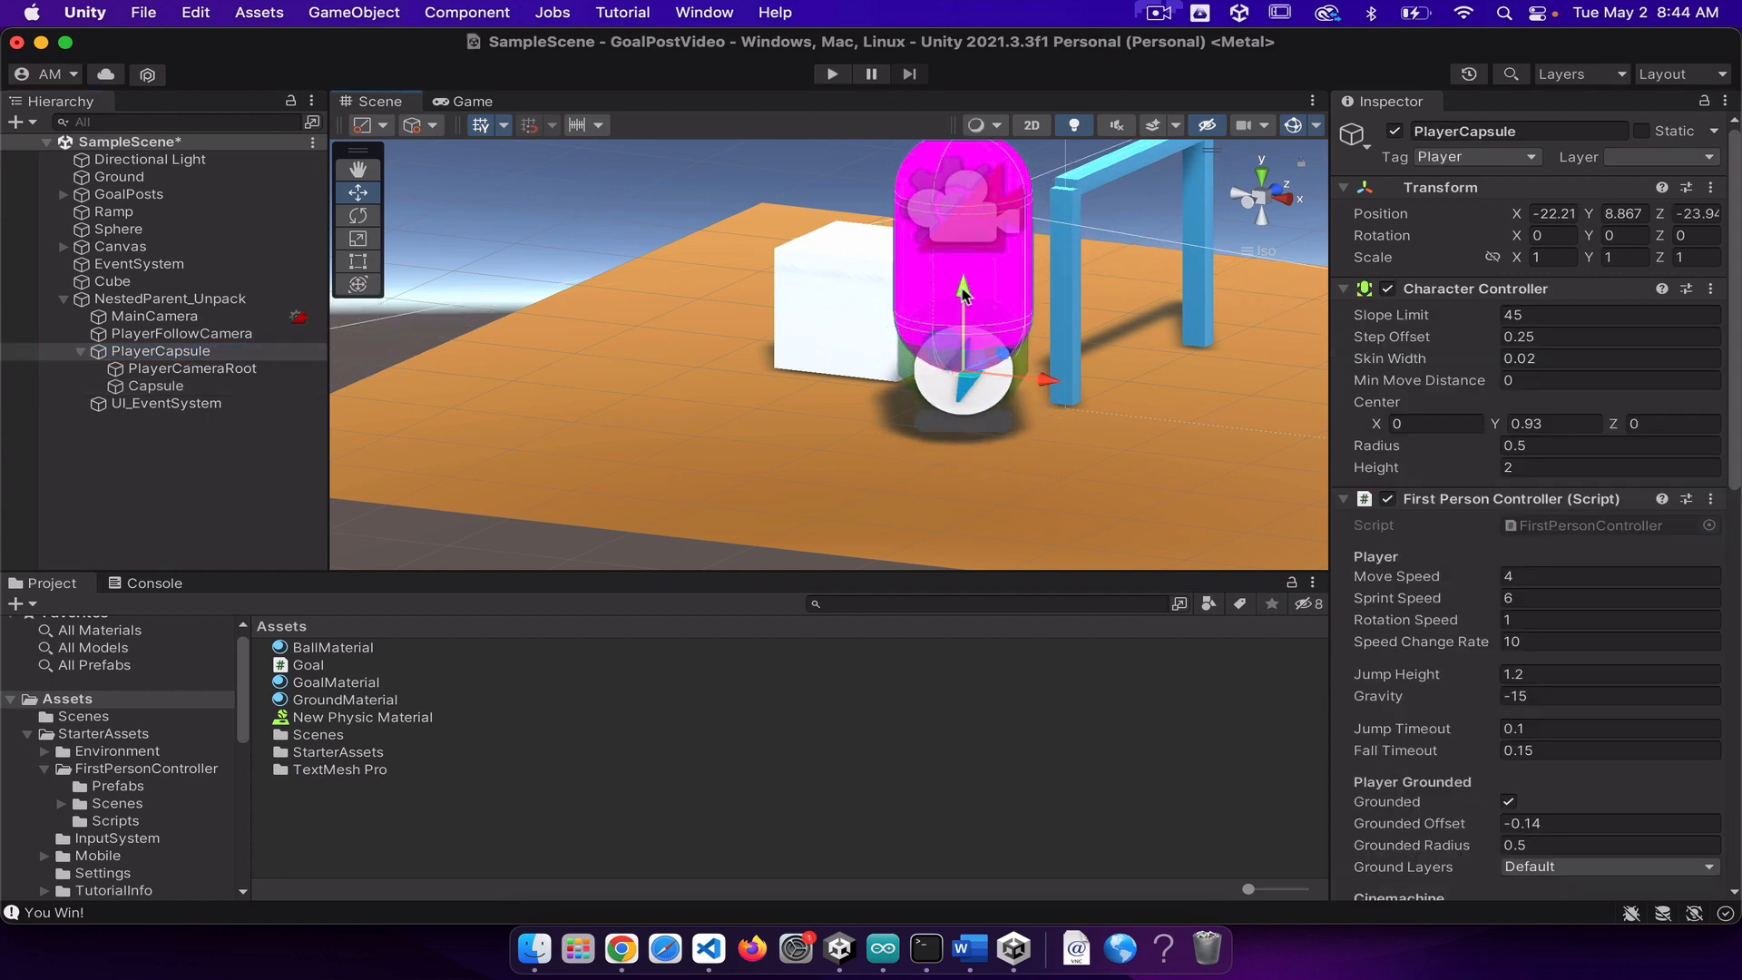
key(super+z)
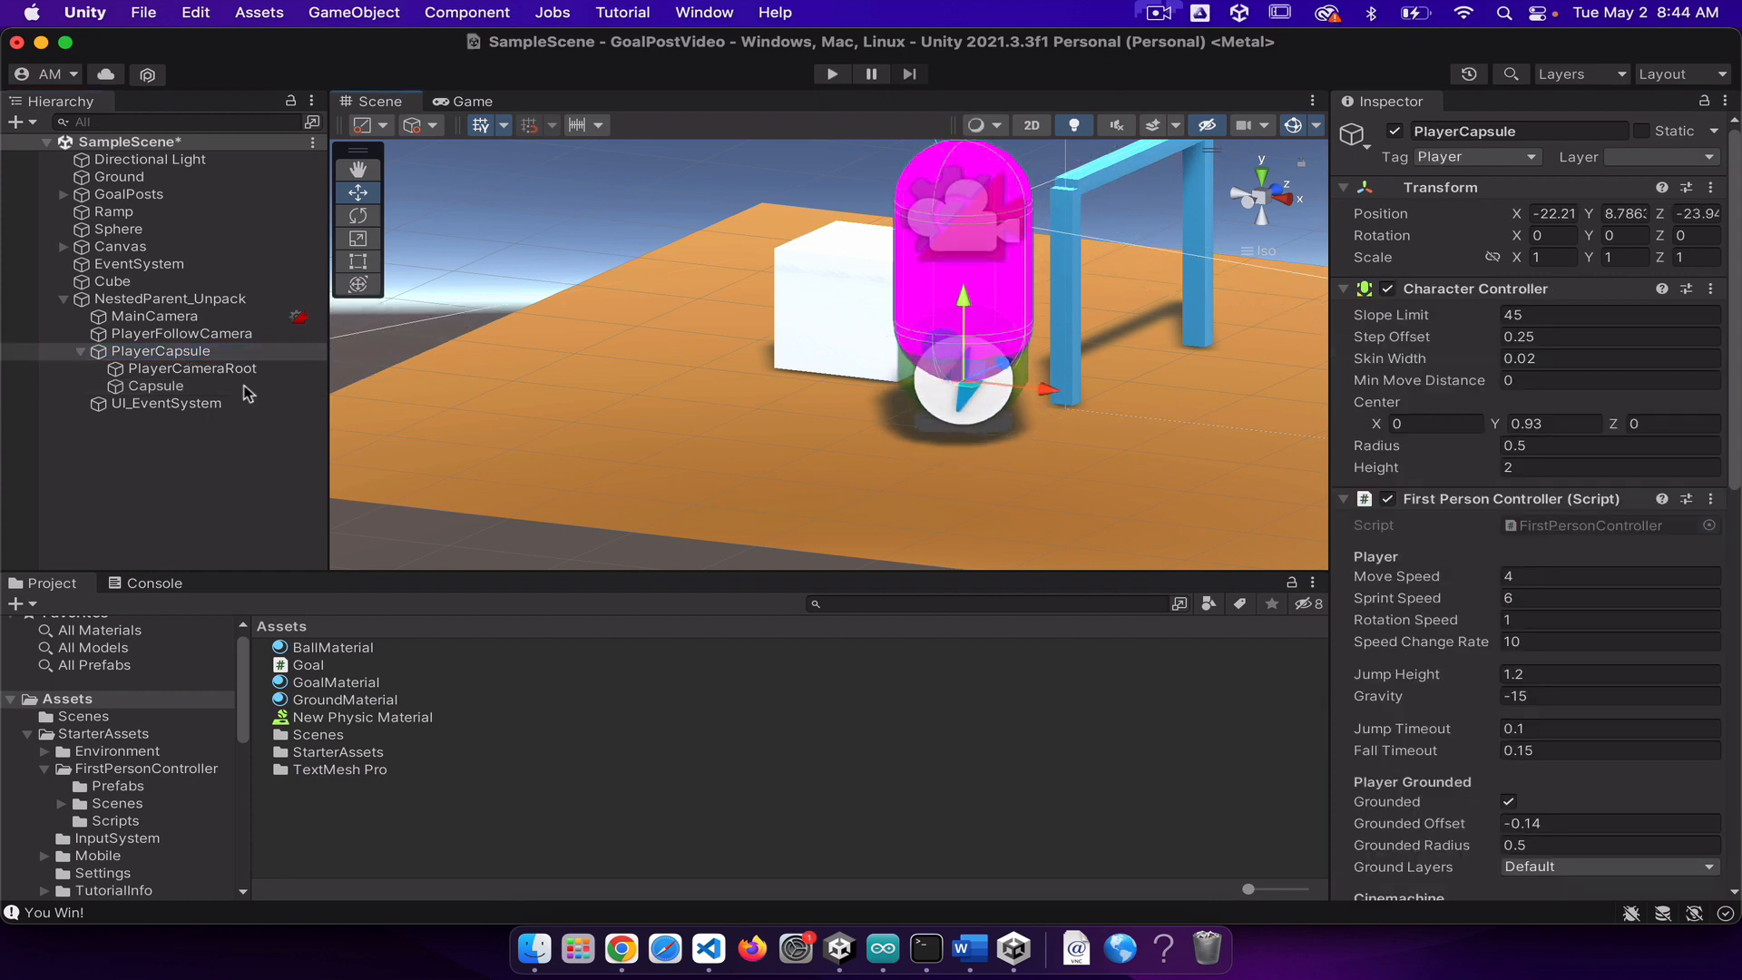
Step: Leave the Capsule child's collider shape unedited and lower the Capsule to a Y position of about 0.503 with the Move tool
click(150, 386)
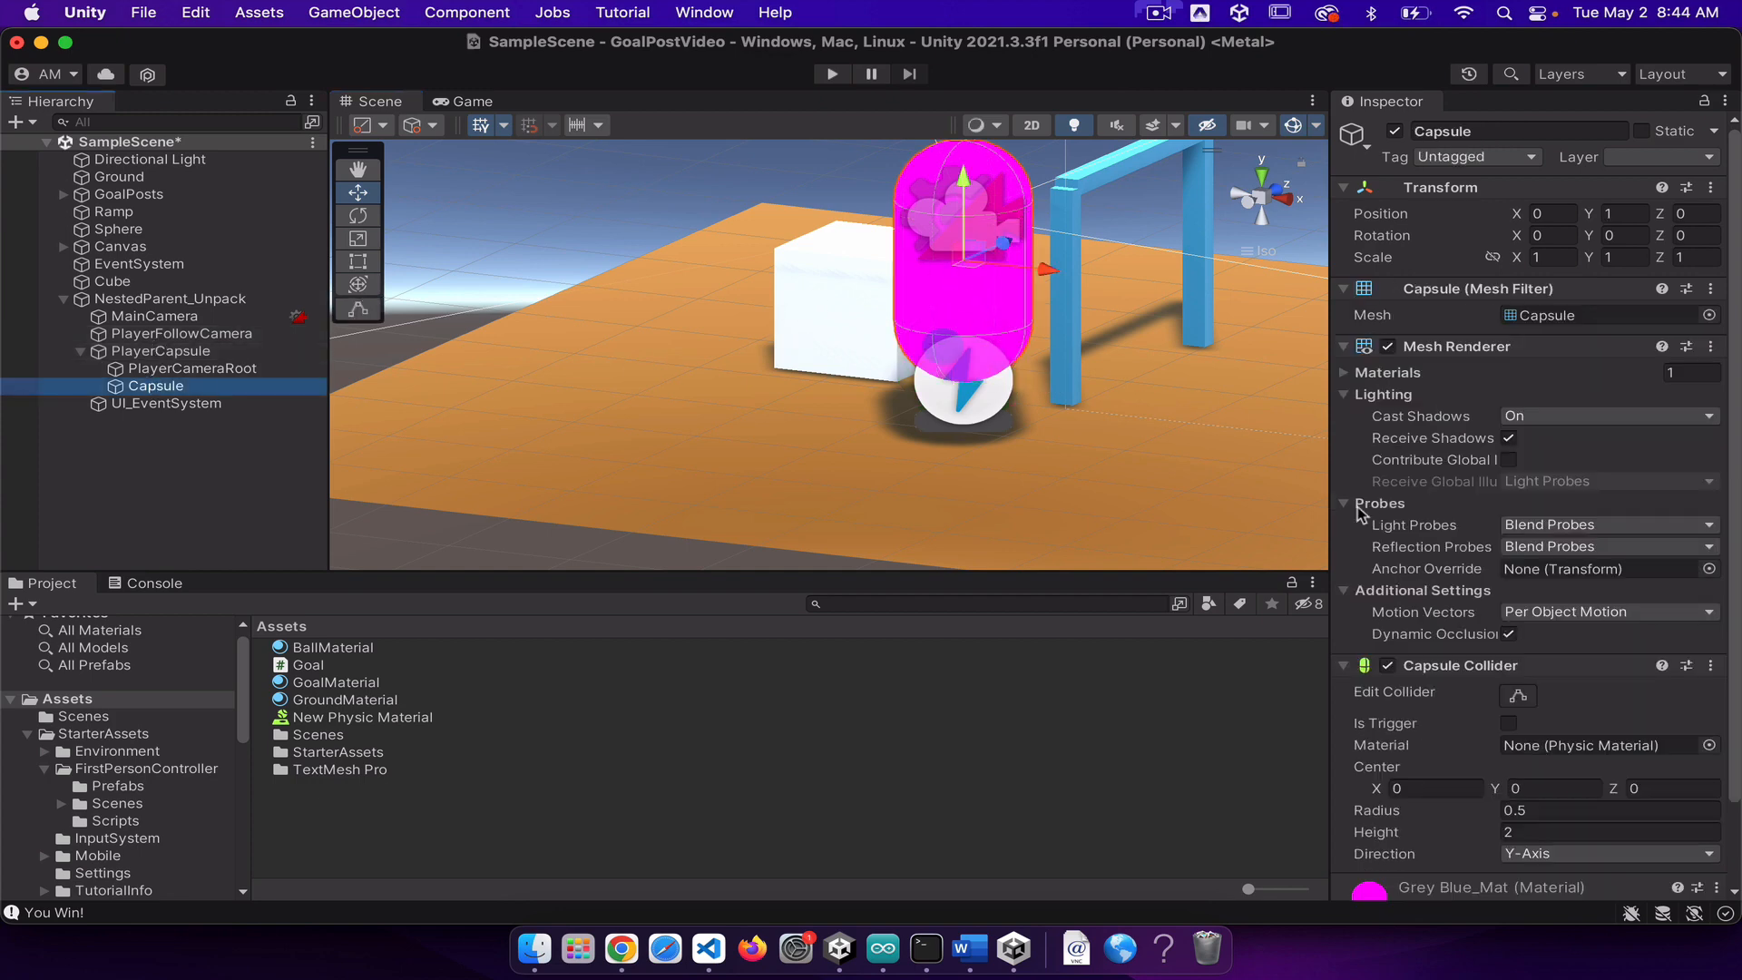
click(1515, 695)
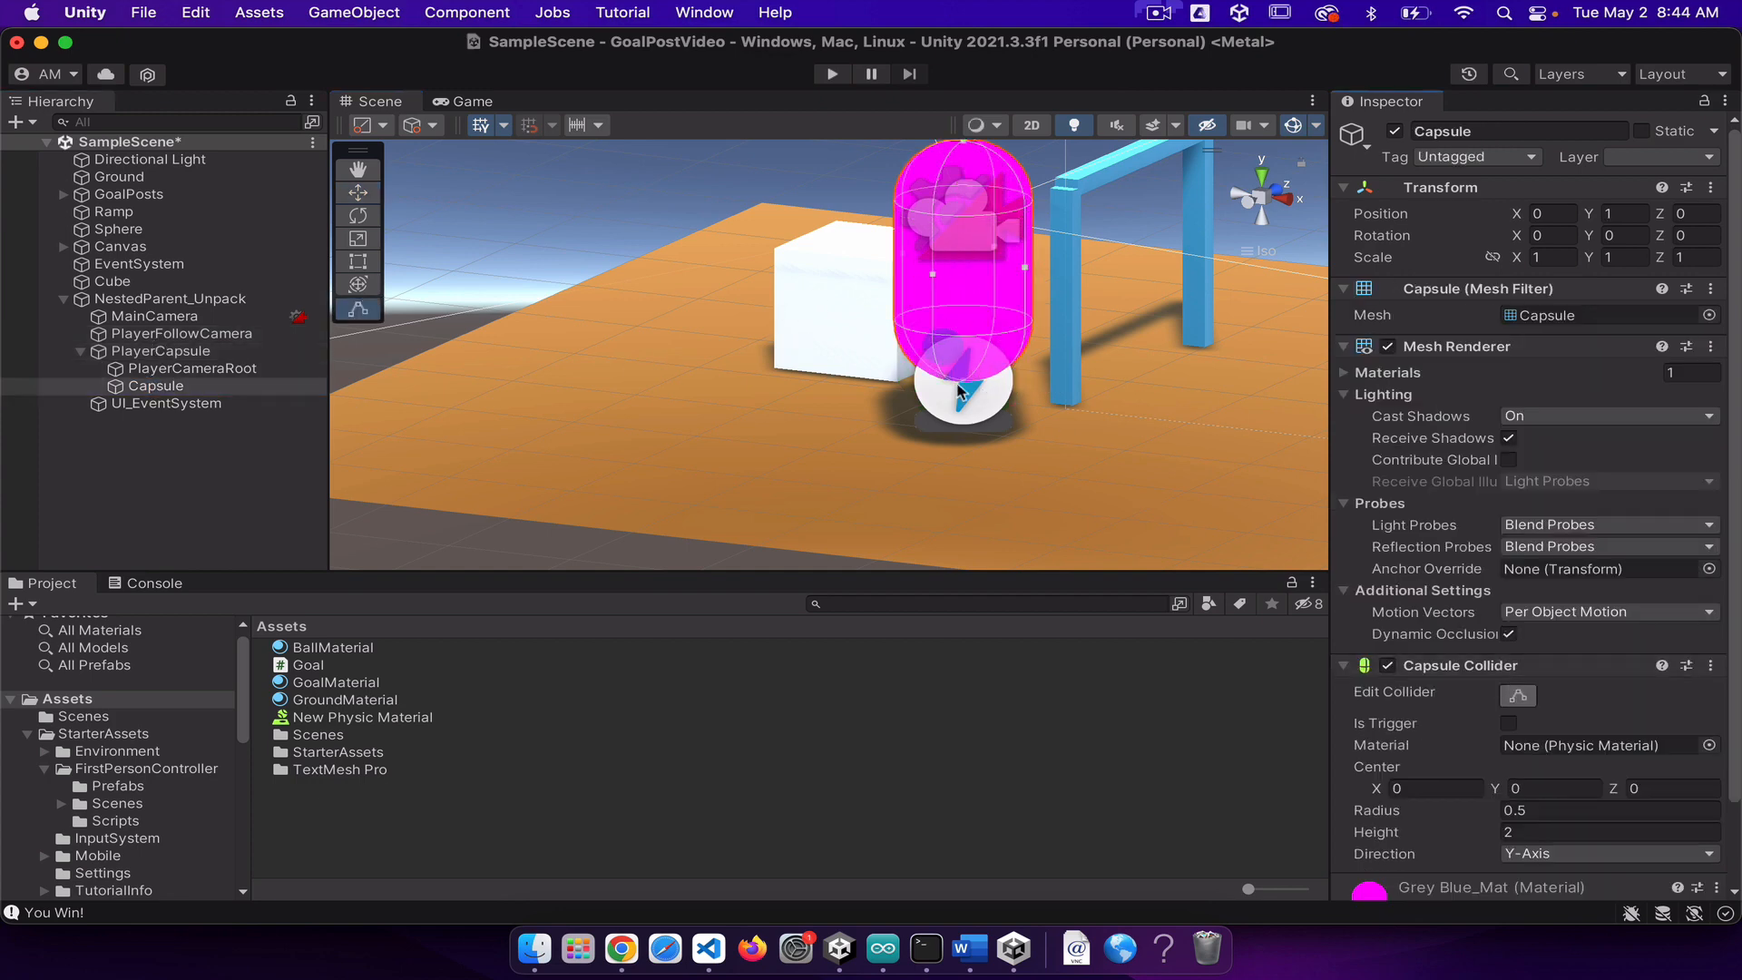
middle_drag(938, 435, 1232, 352)
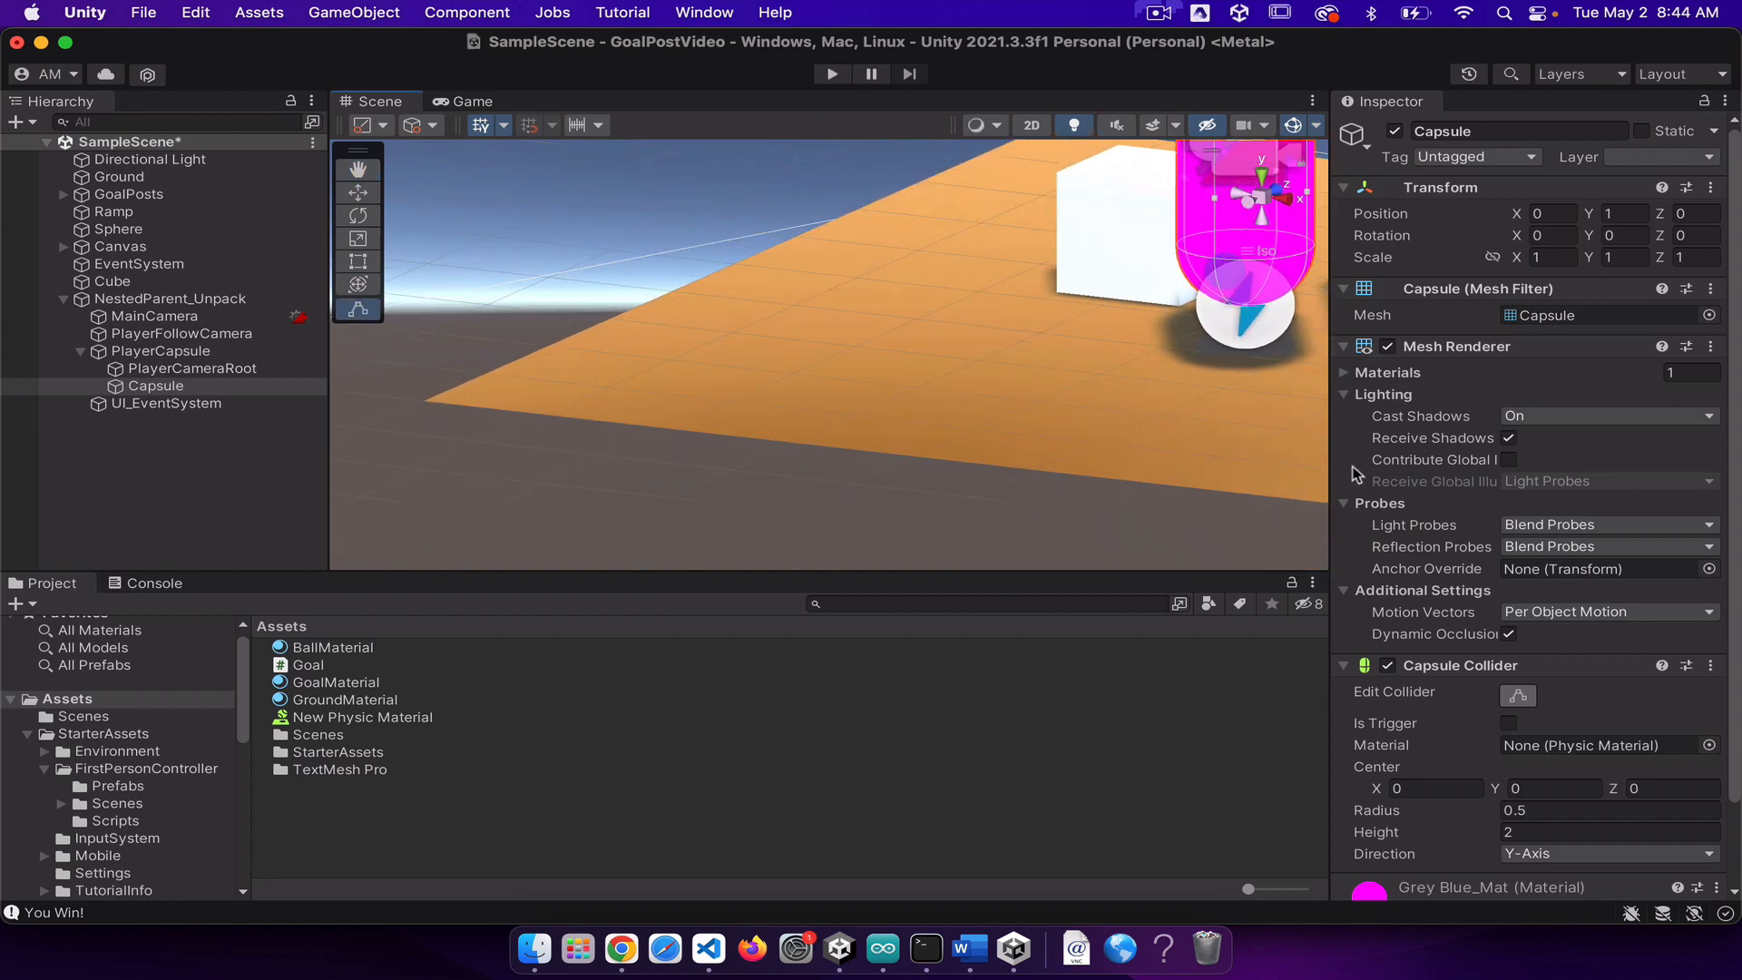
middle_drag(1080, 288, 942, 328)
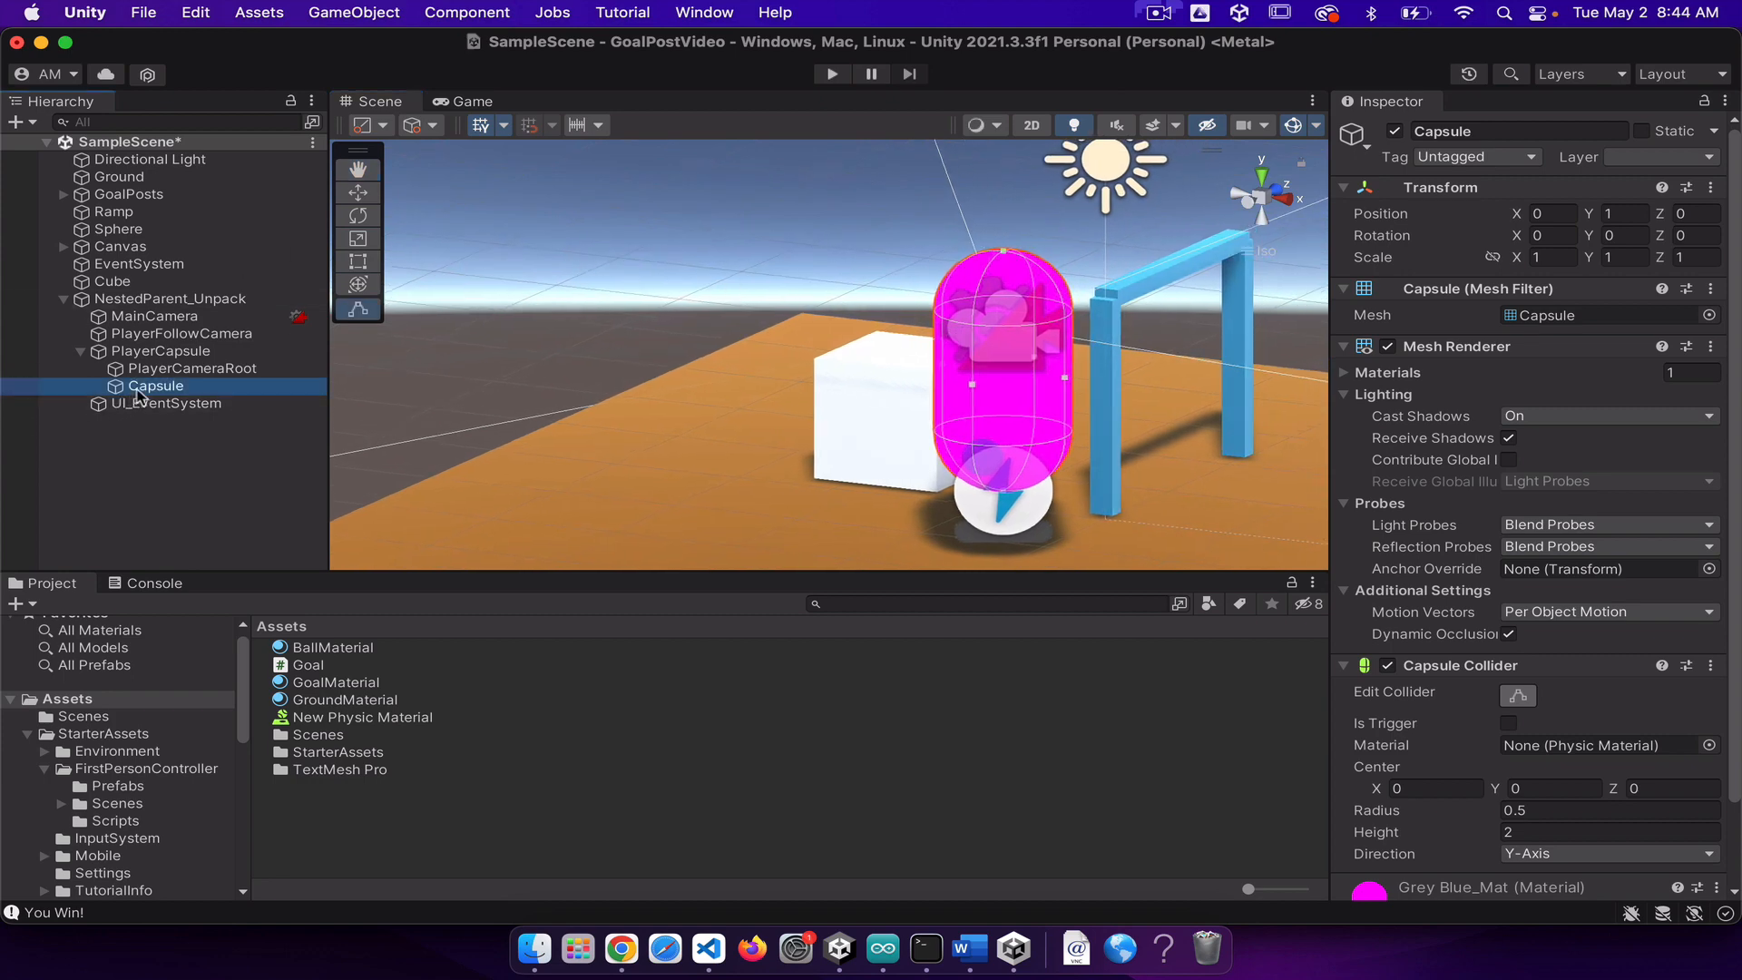
click(373, 199)
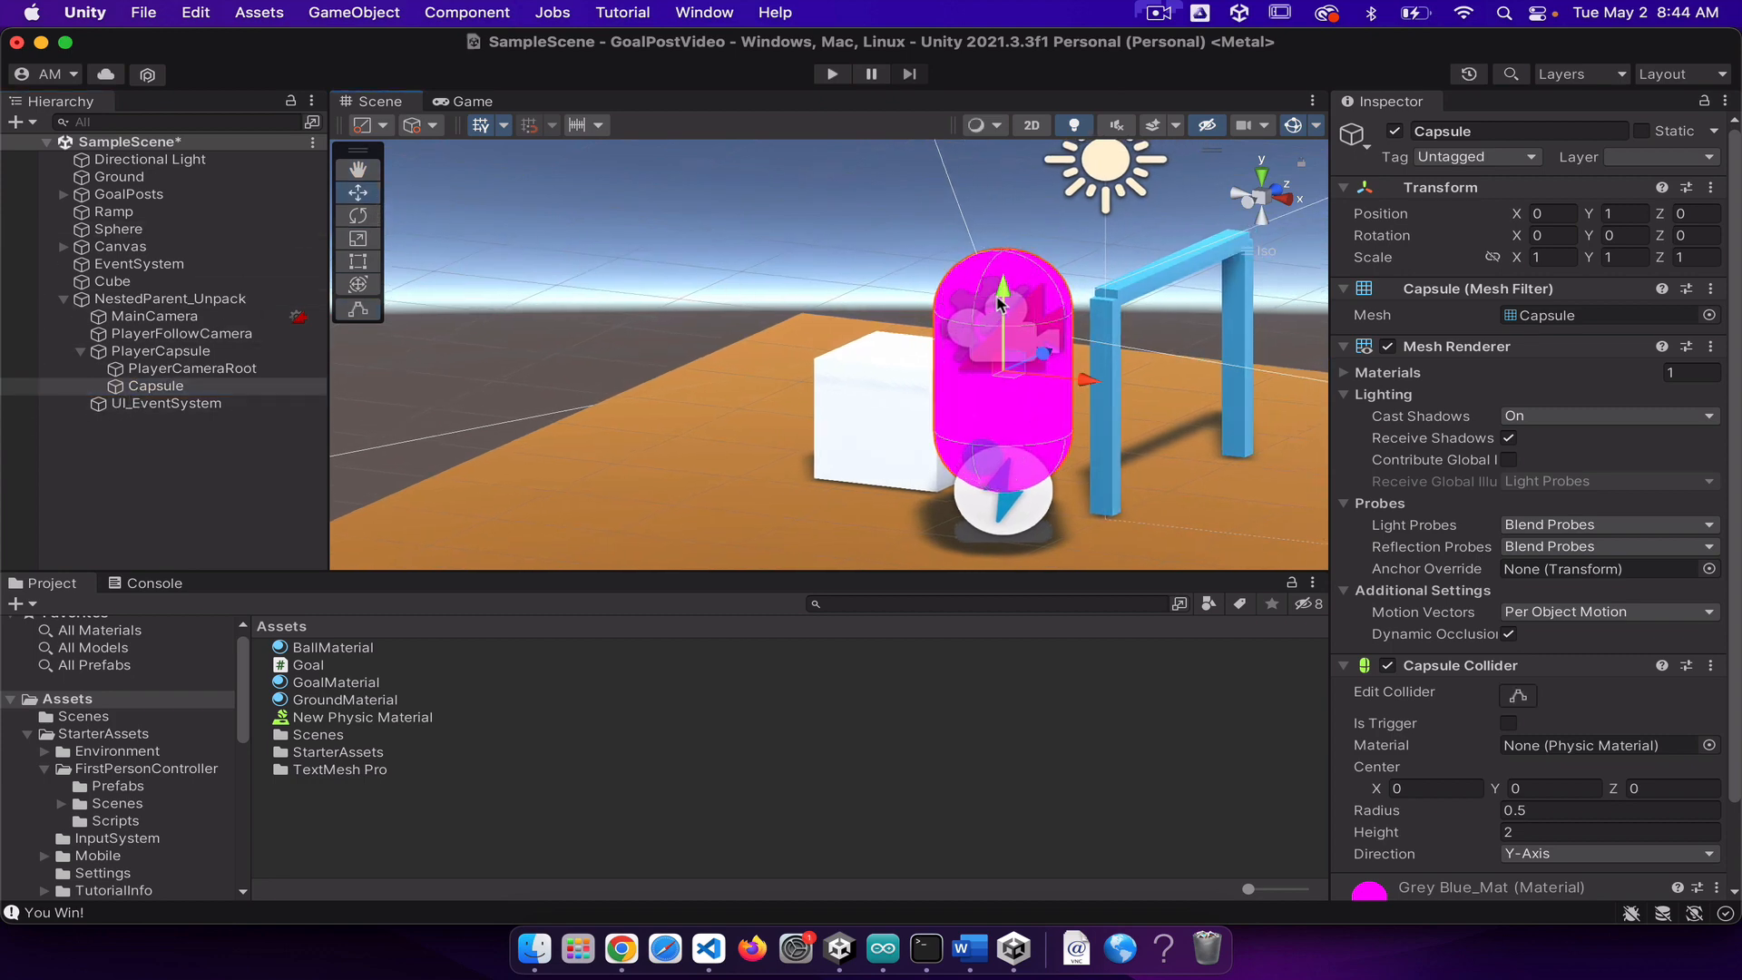
drag(999, 303, 999, 351)
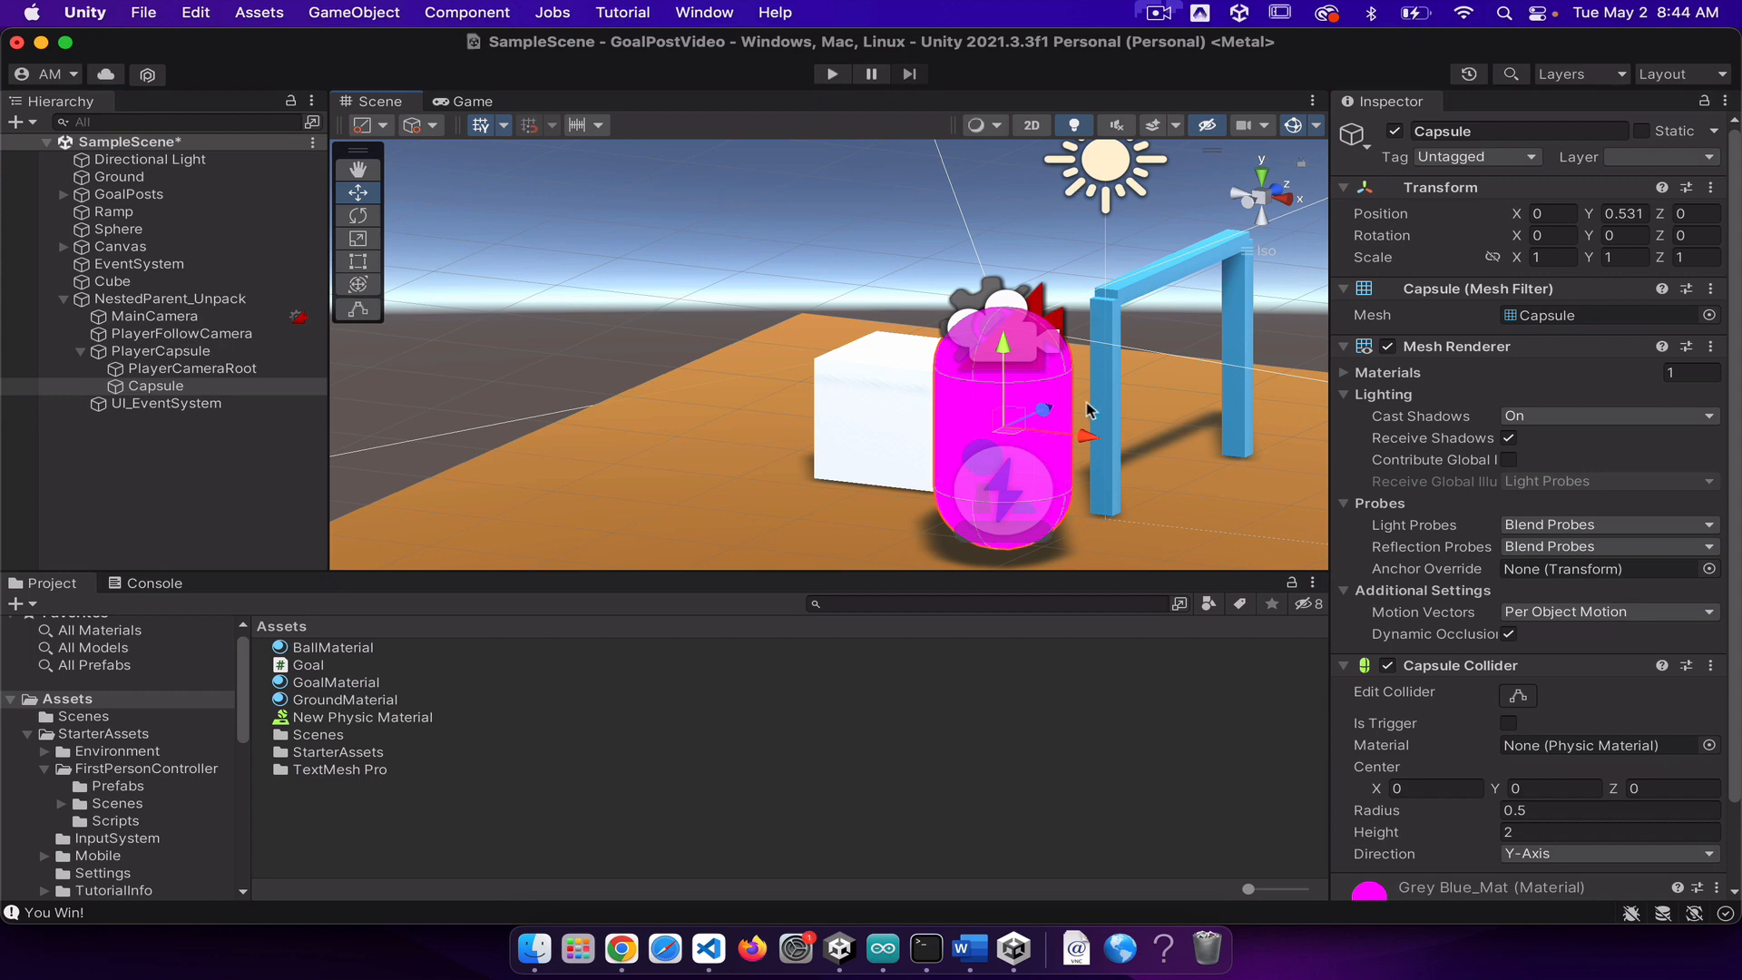
middle_drag(826, 455, 1002, 431)
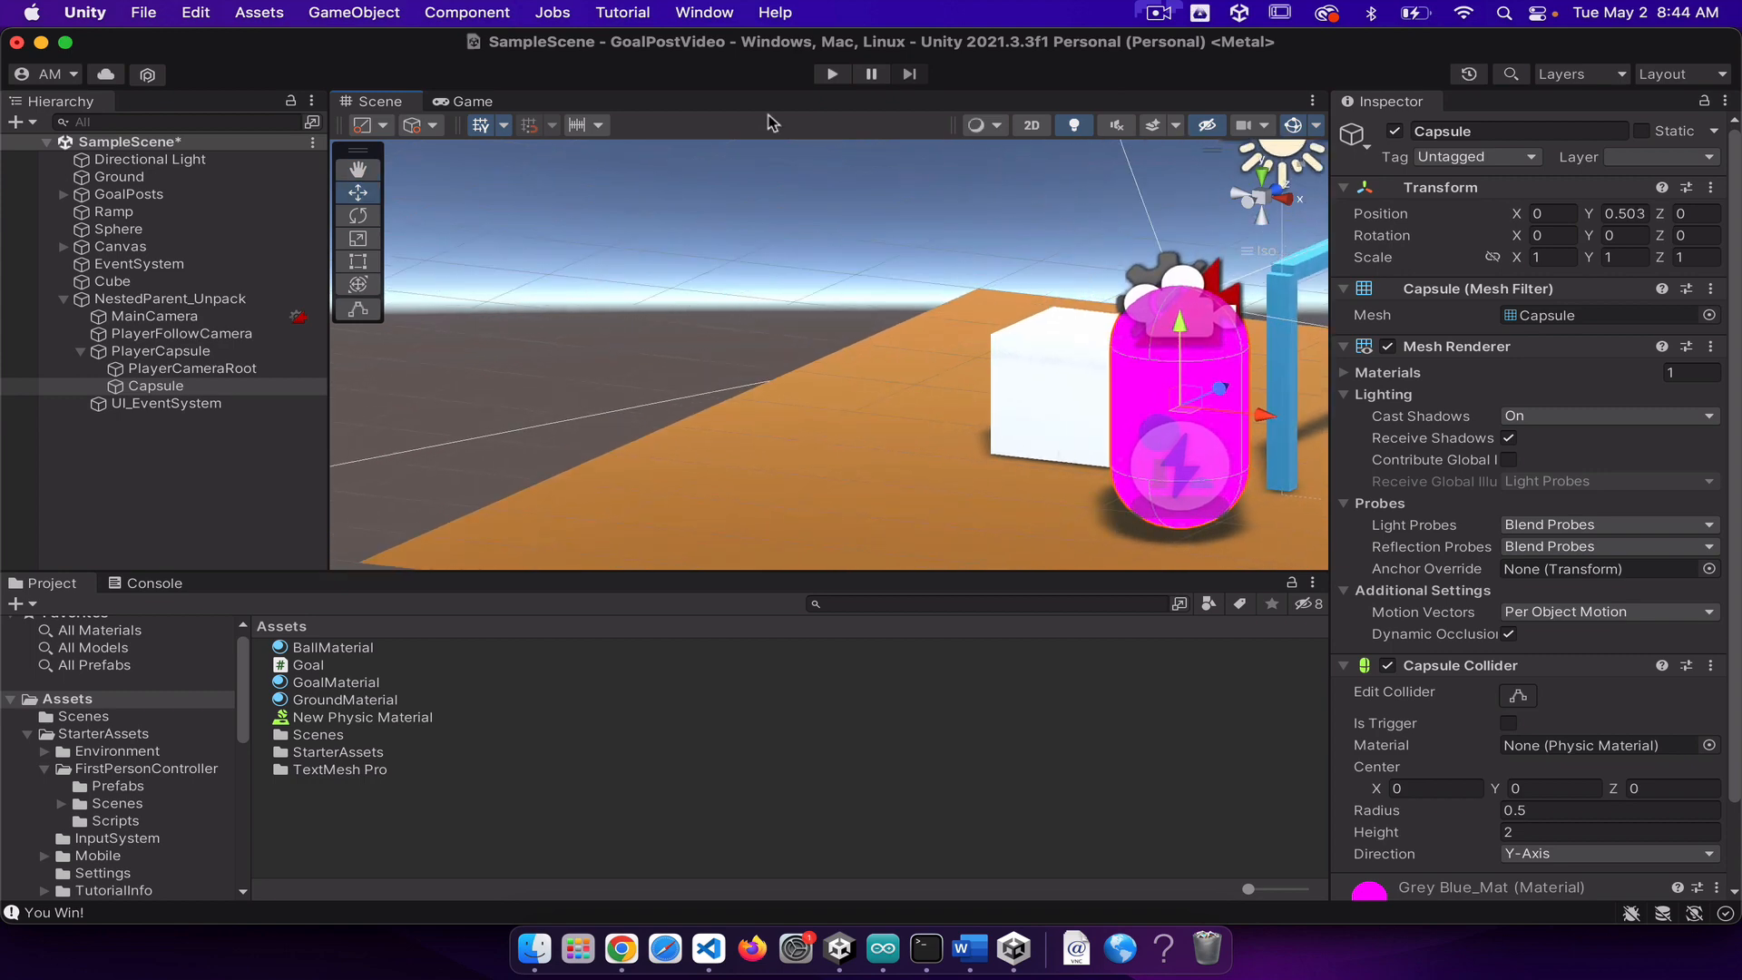
Step: Play the scene and walk the player repeatedly into the purple sphere to test pushing it between the goalposts with the lowered capsule
click(829, 76)
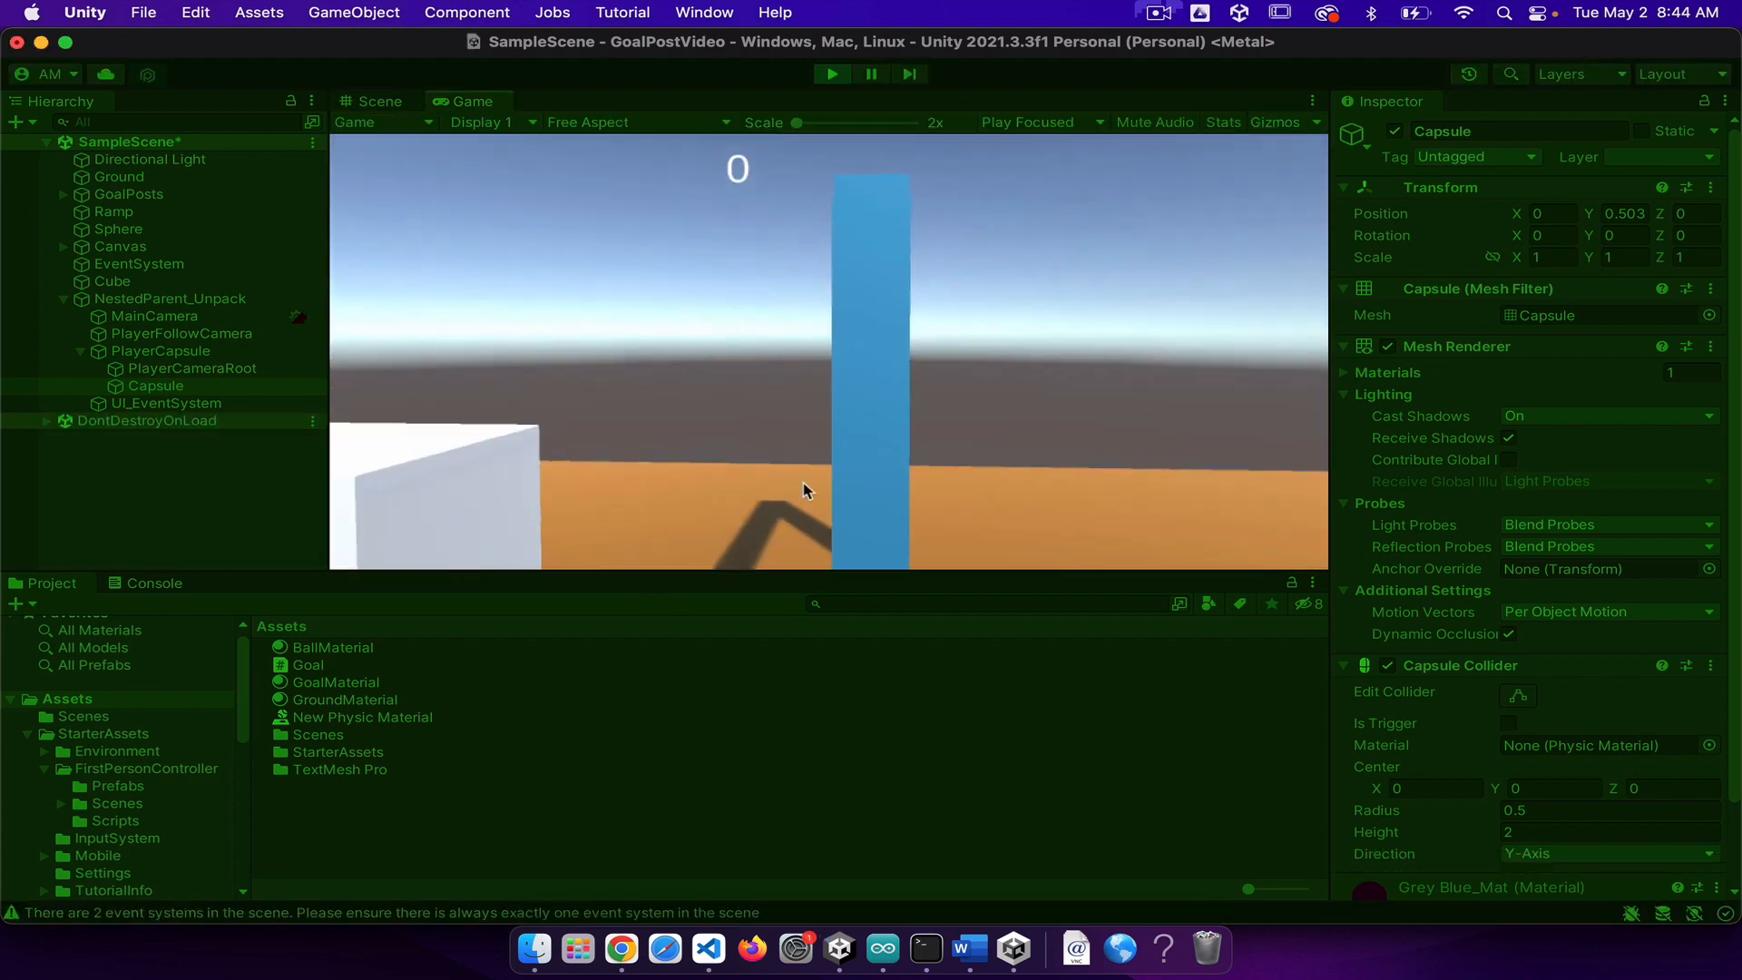
key(d)
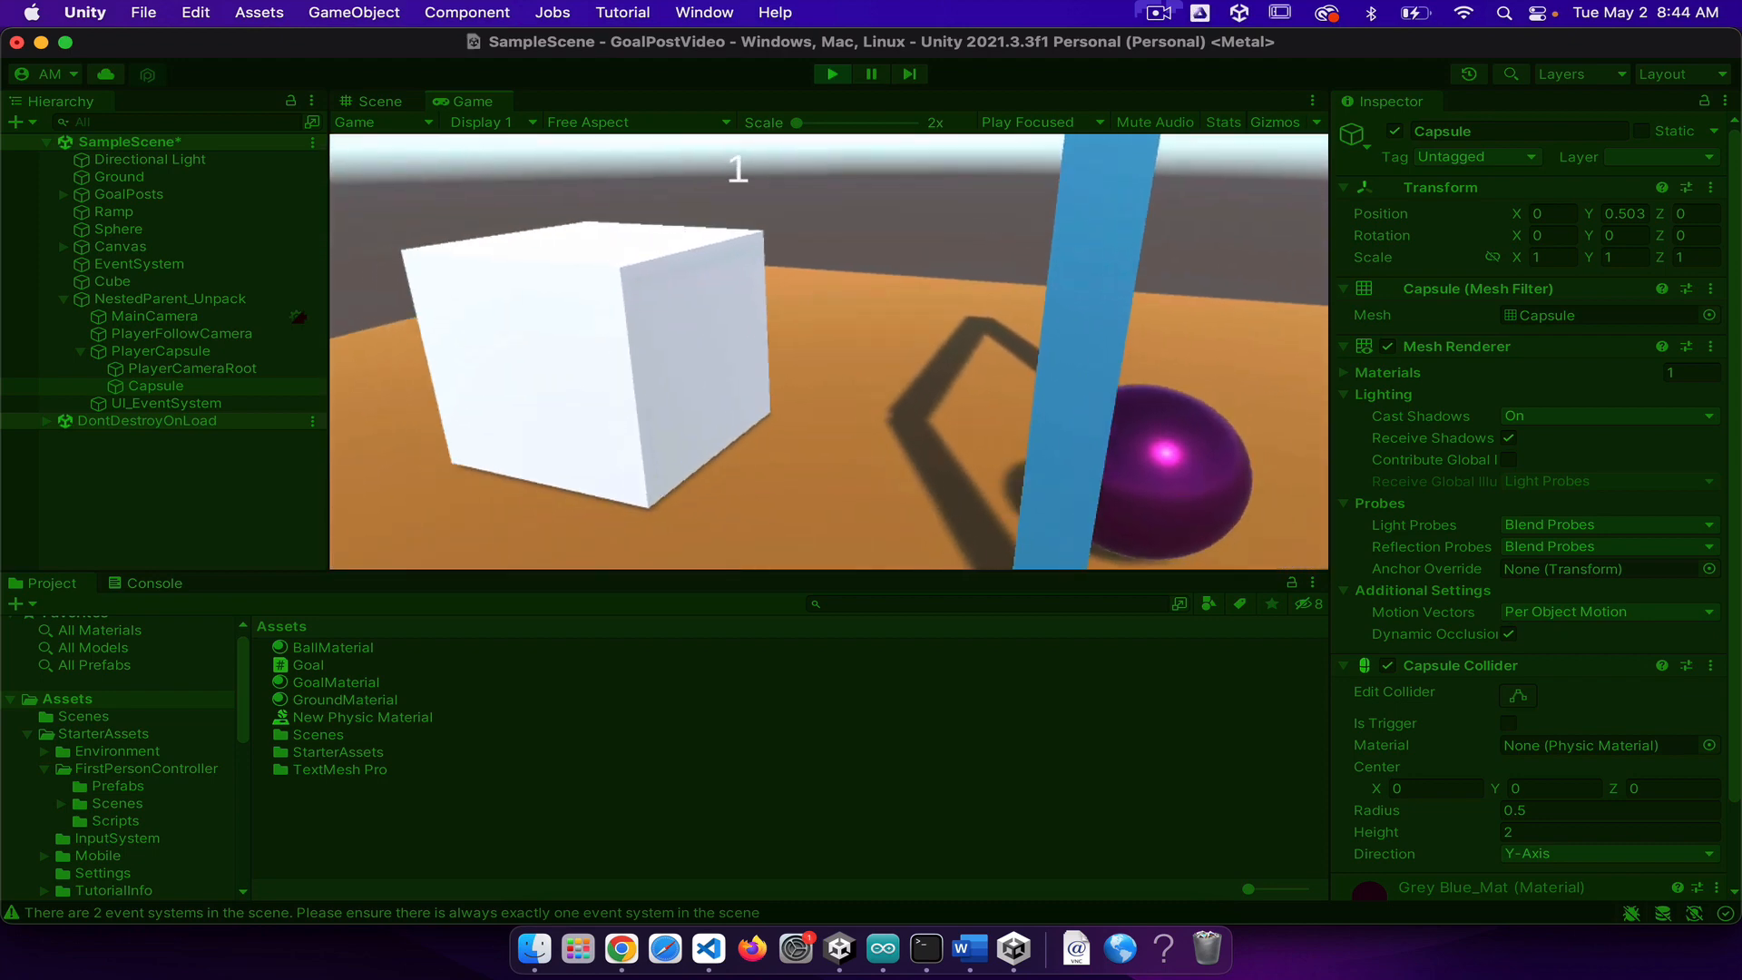
key(s)
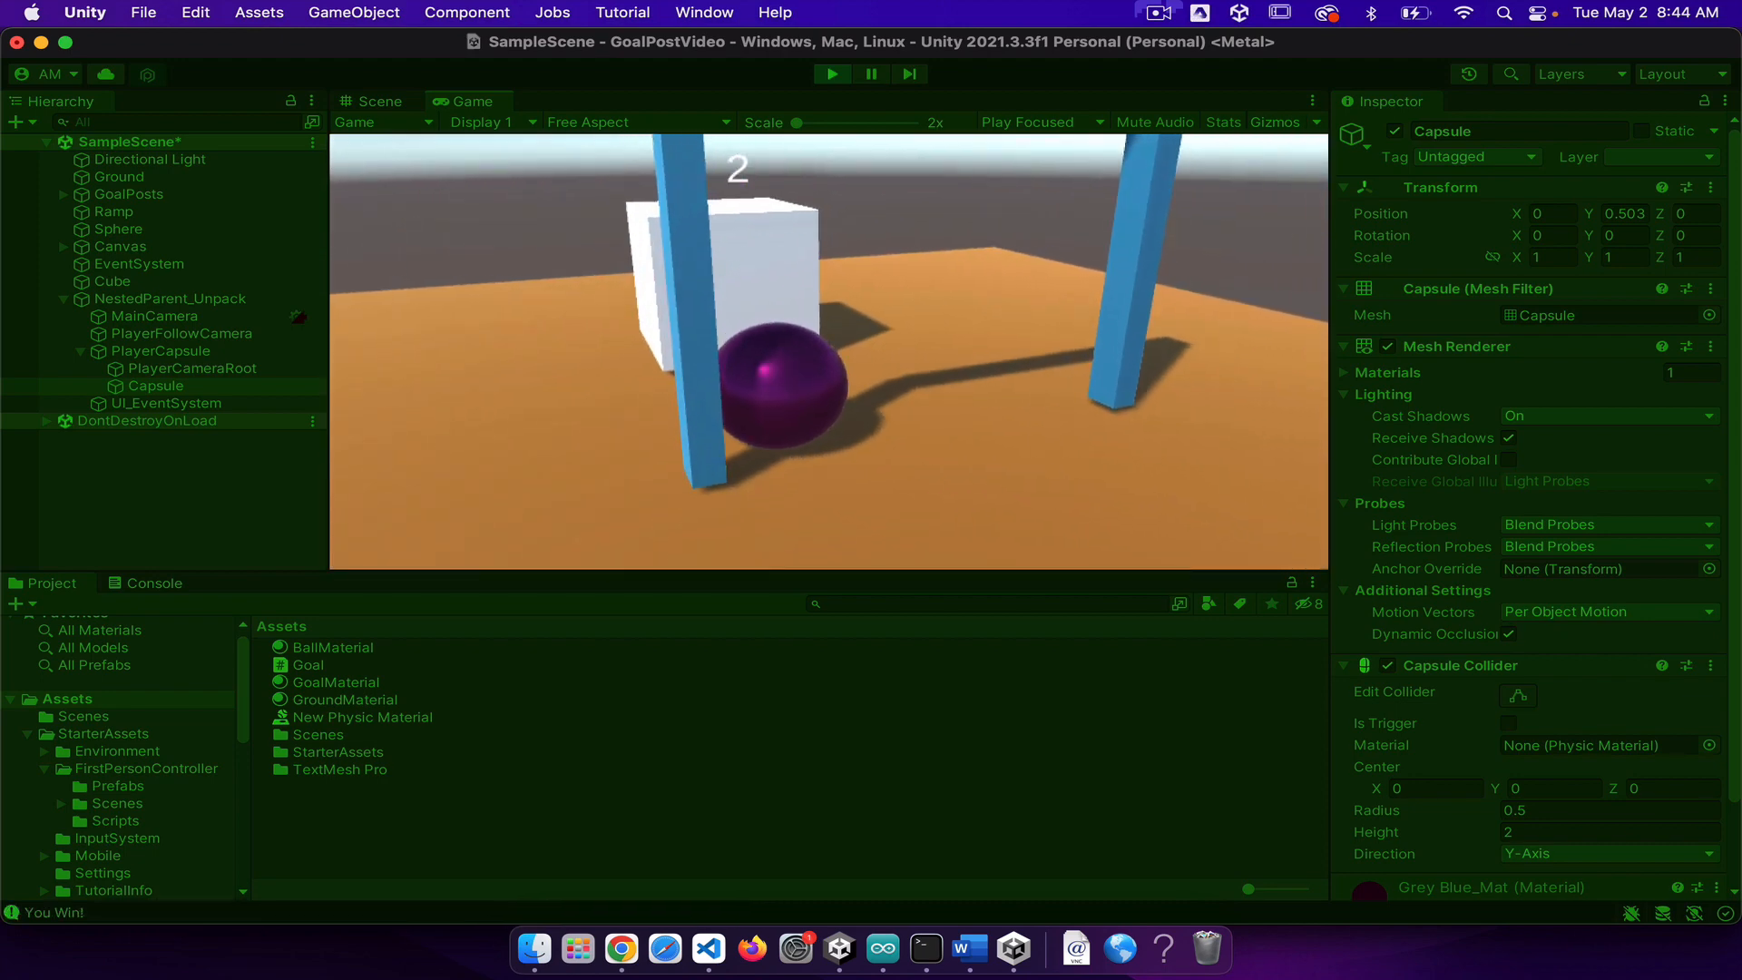
key(w)
key(s)
key(w)
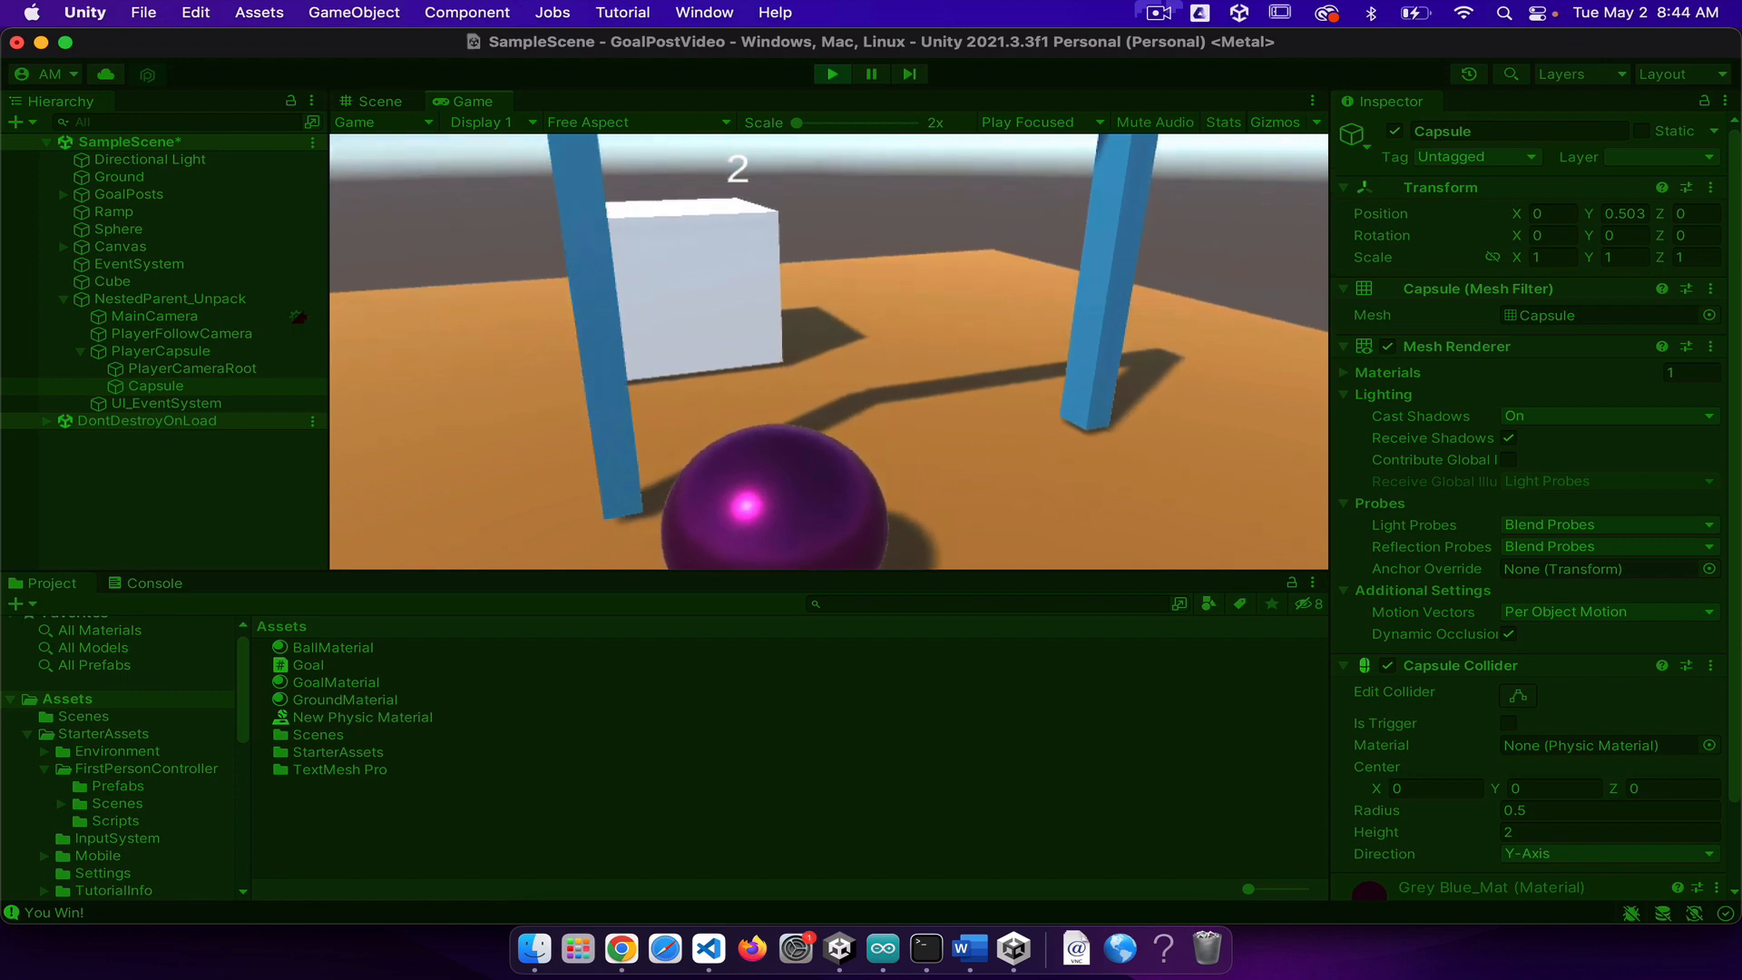
key(s)
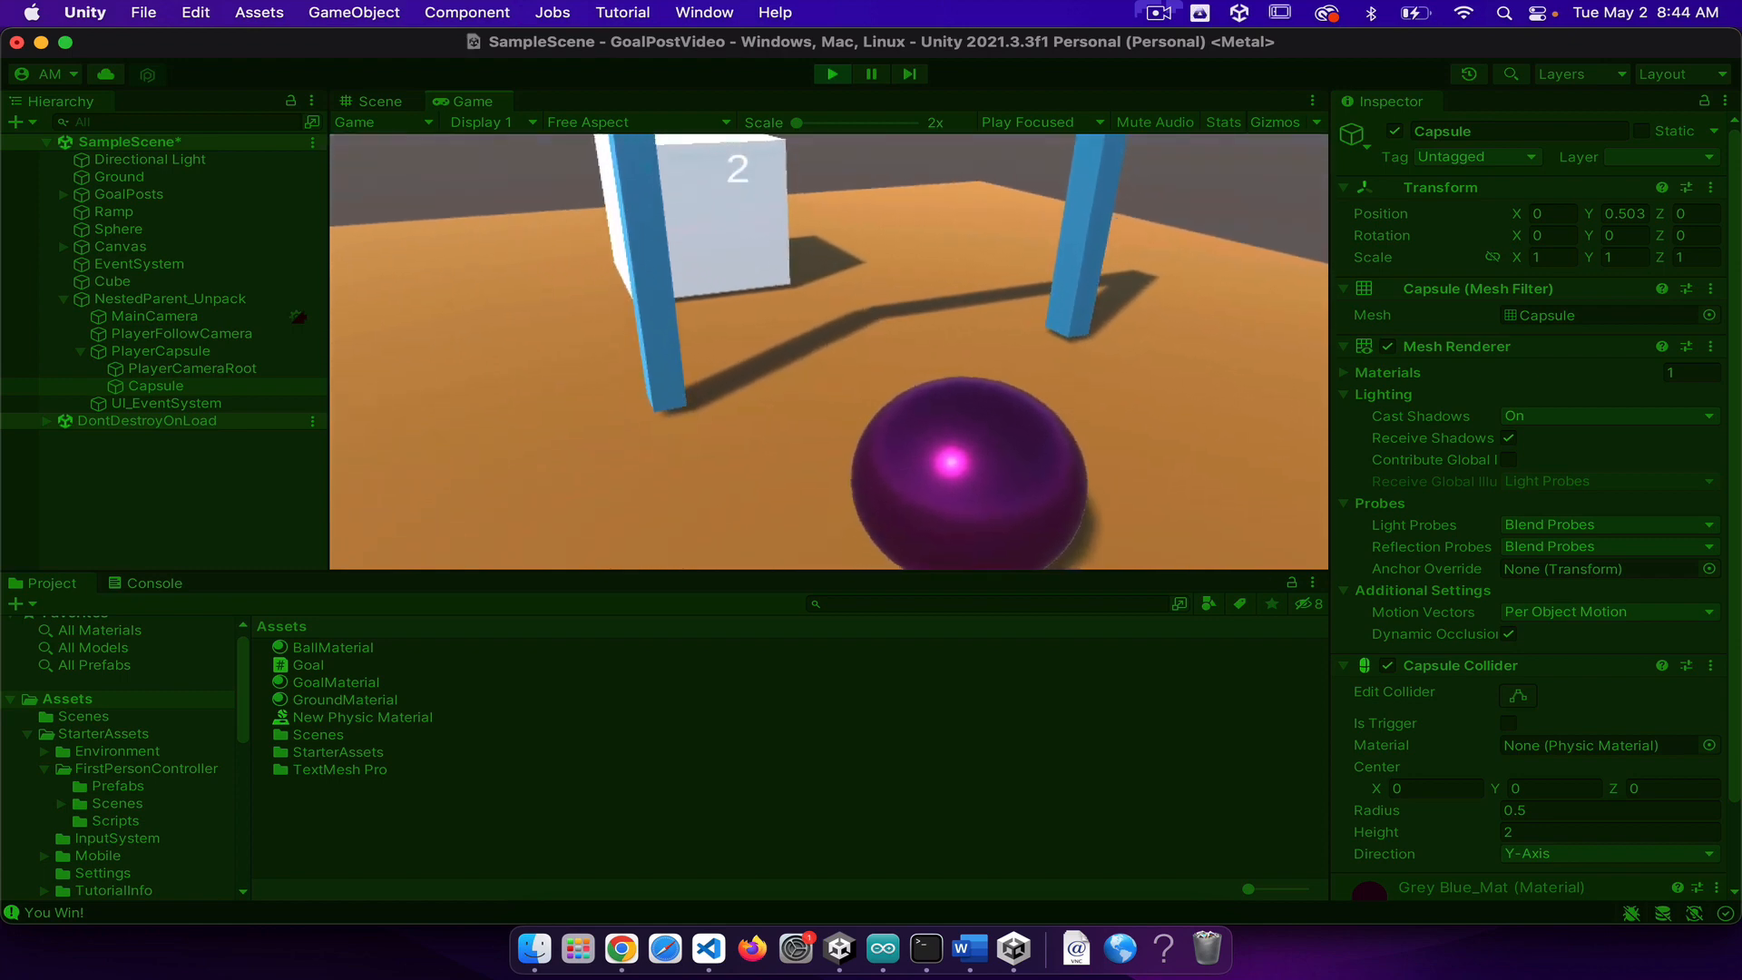
key(d)
key(w)
key(s)
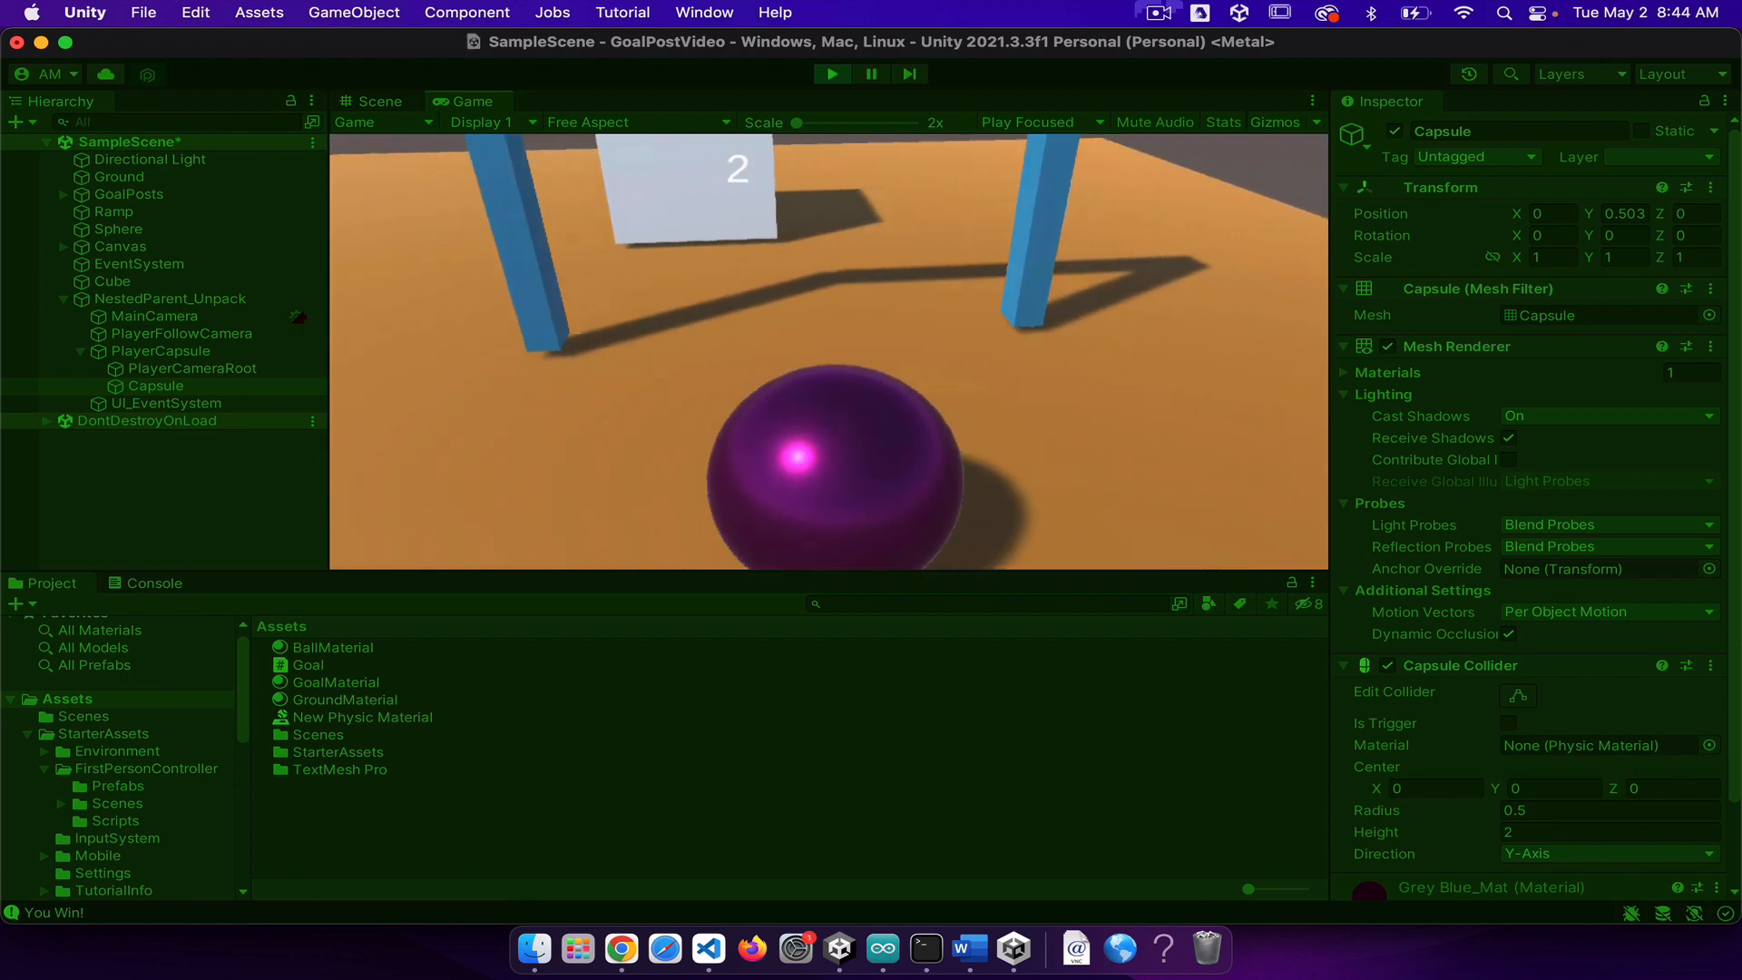
key(d)
key(w)
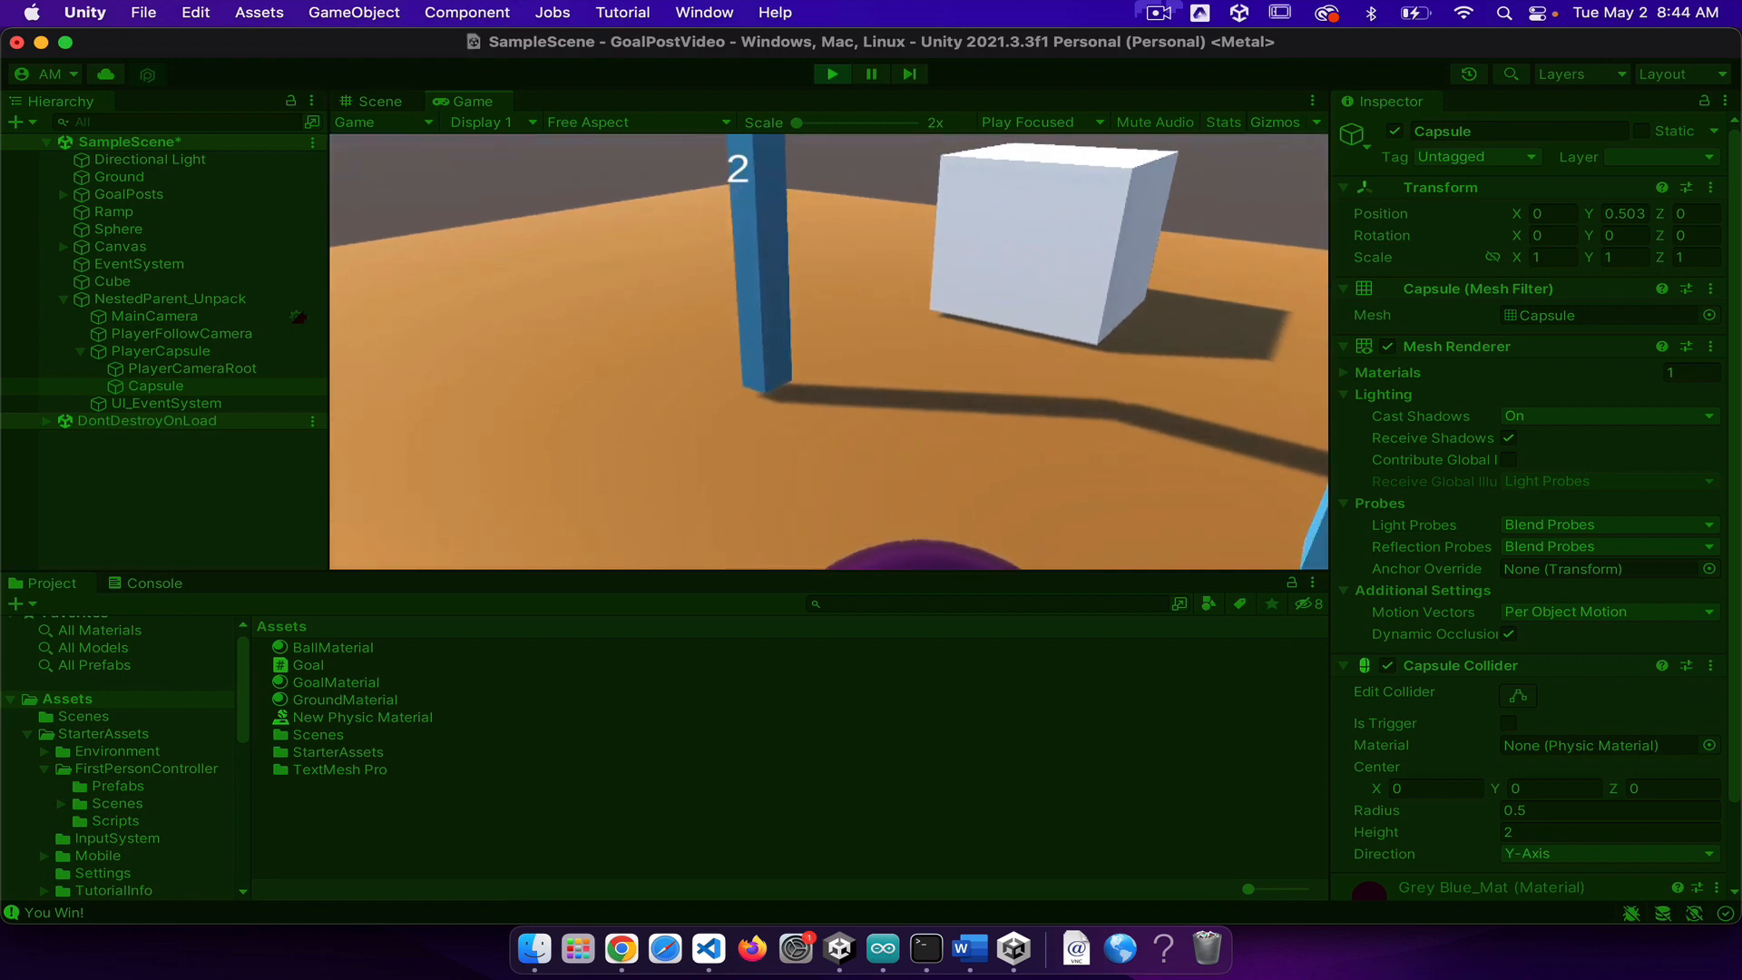
key(s)
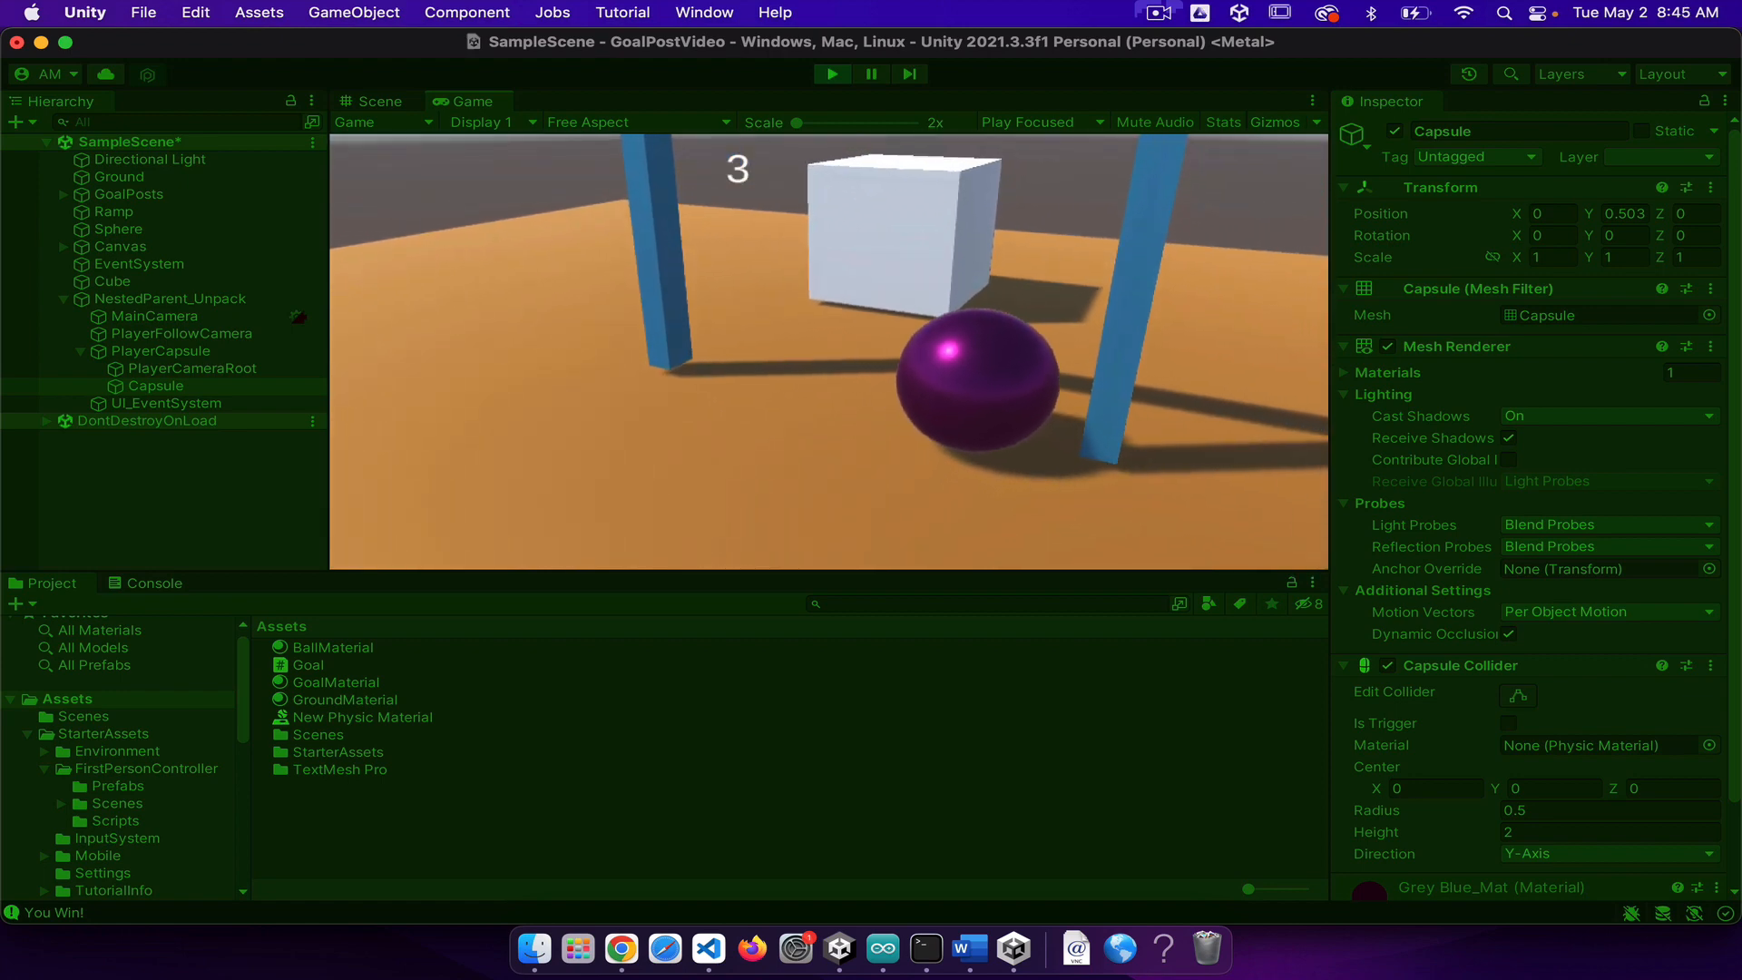
Step: Walk the player around to the cube's side of the purple sphere and push it through the goalposts toward the ramp
key(w)
key(d)
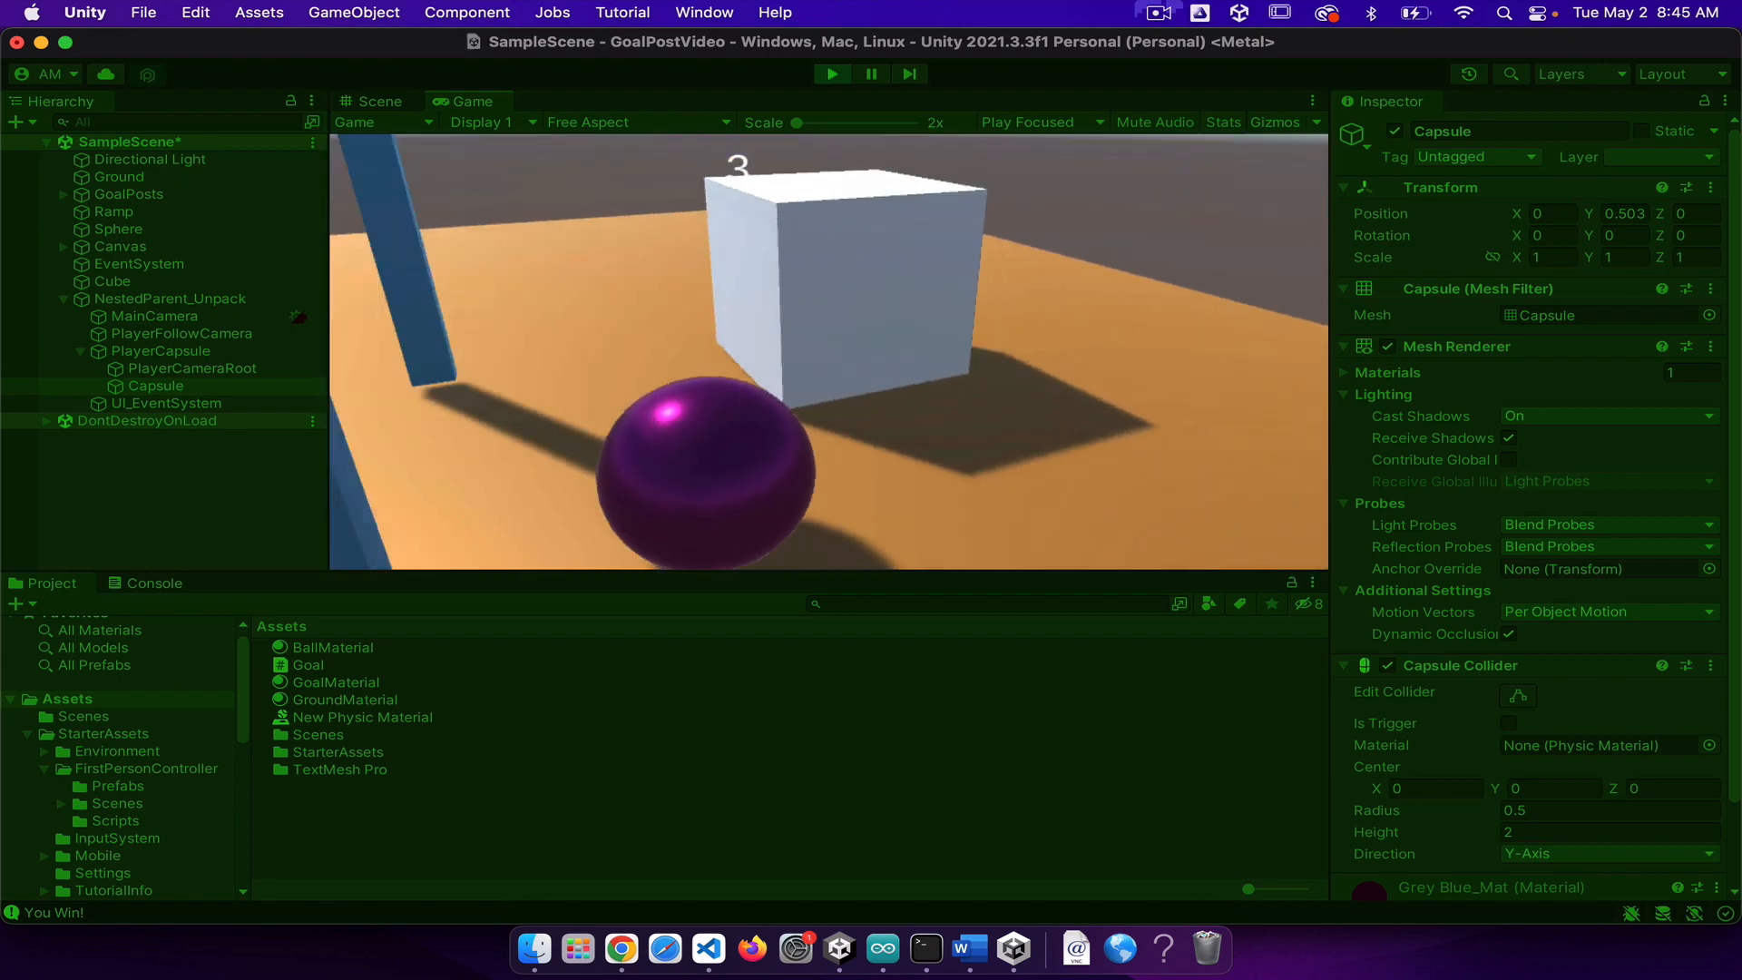
key(w)
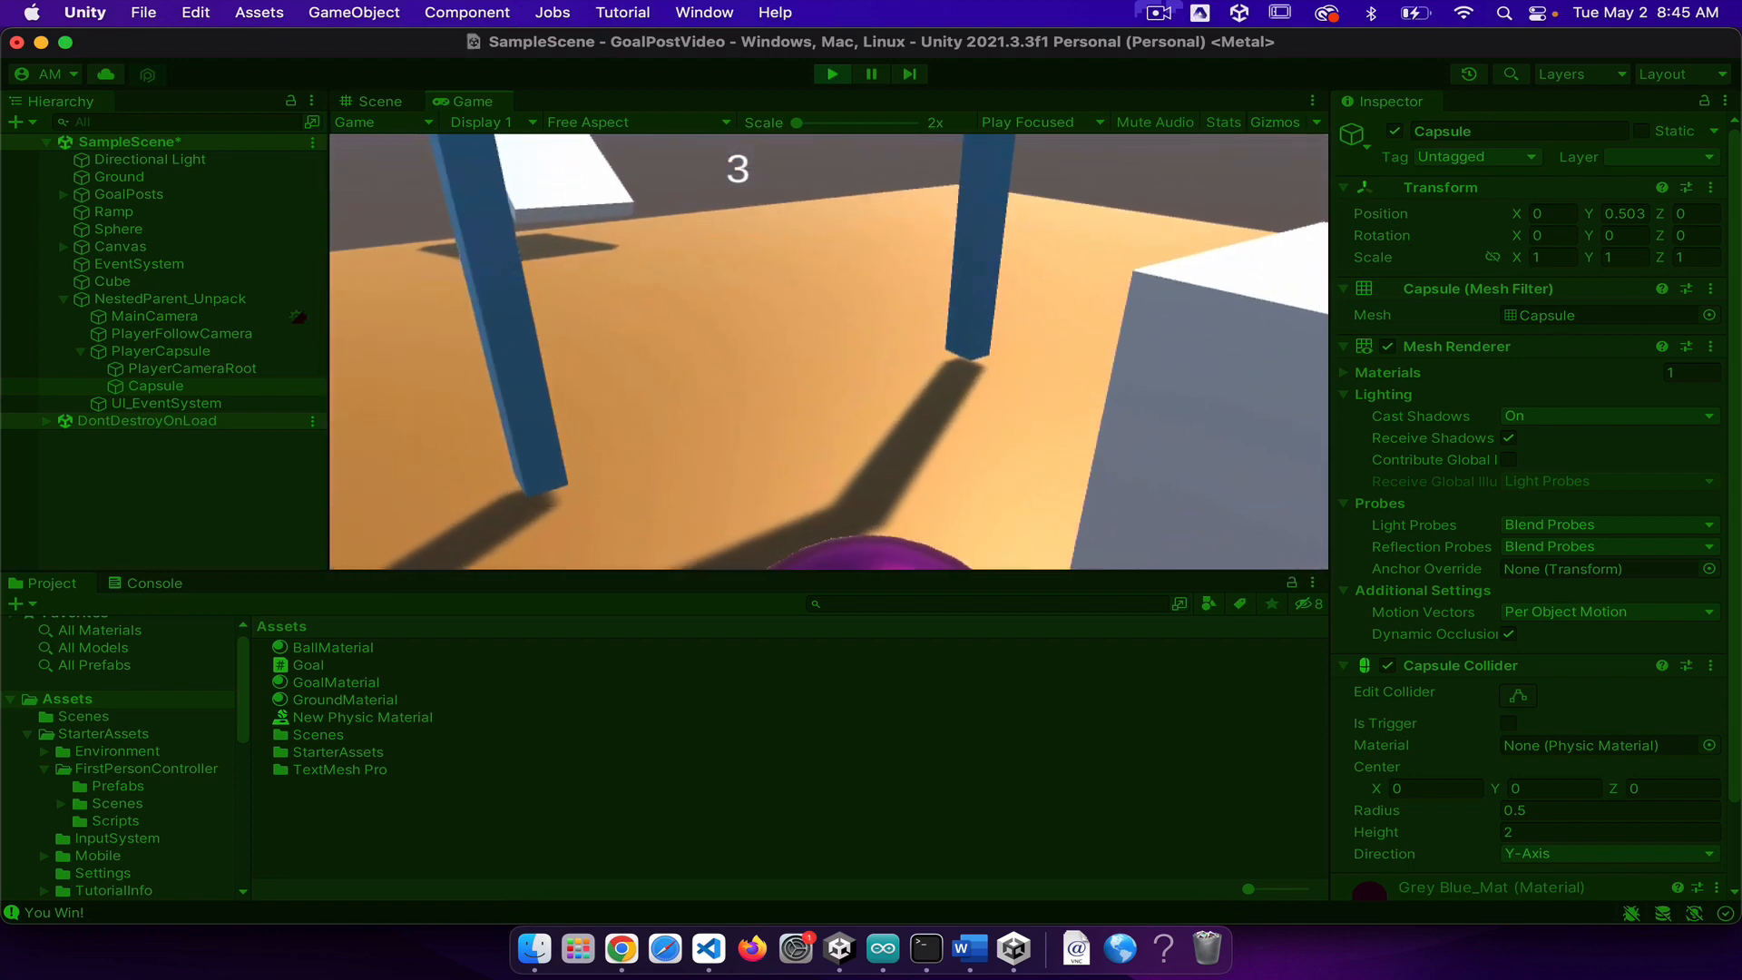
key(s)
key(w)
key(s)
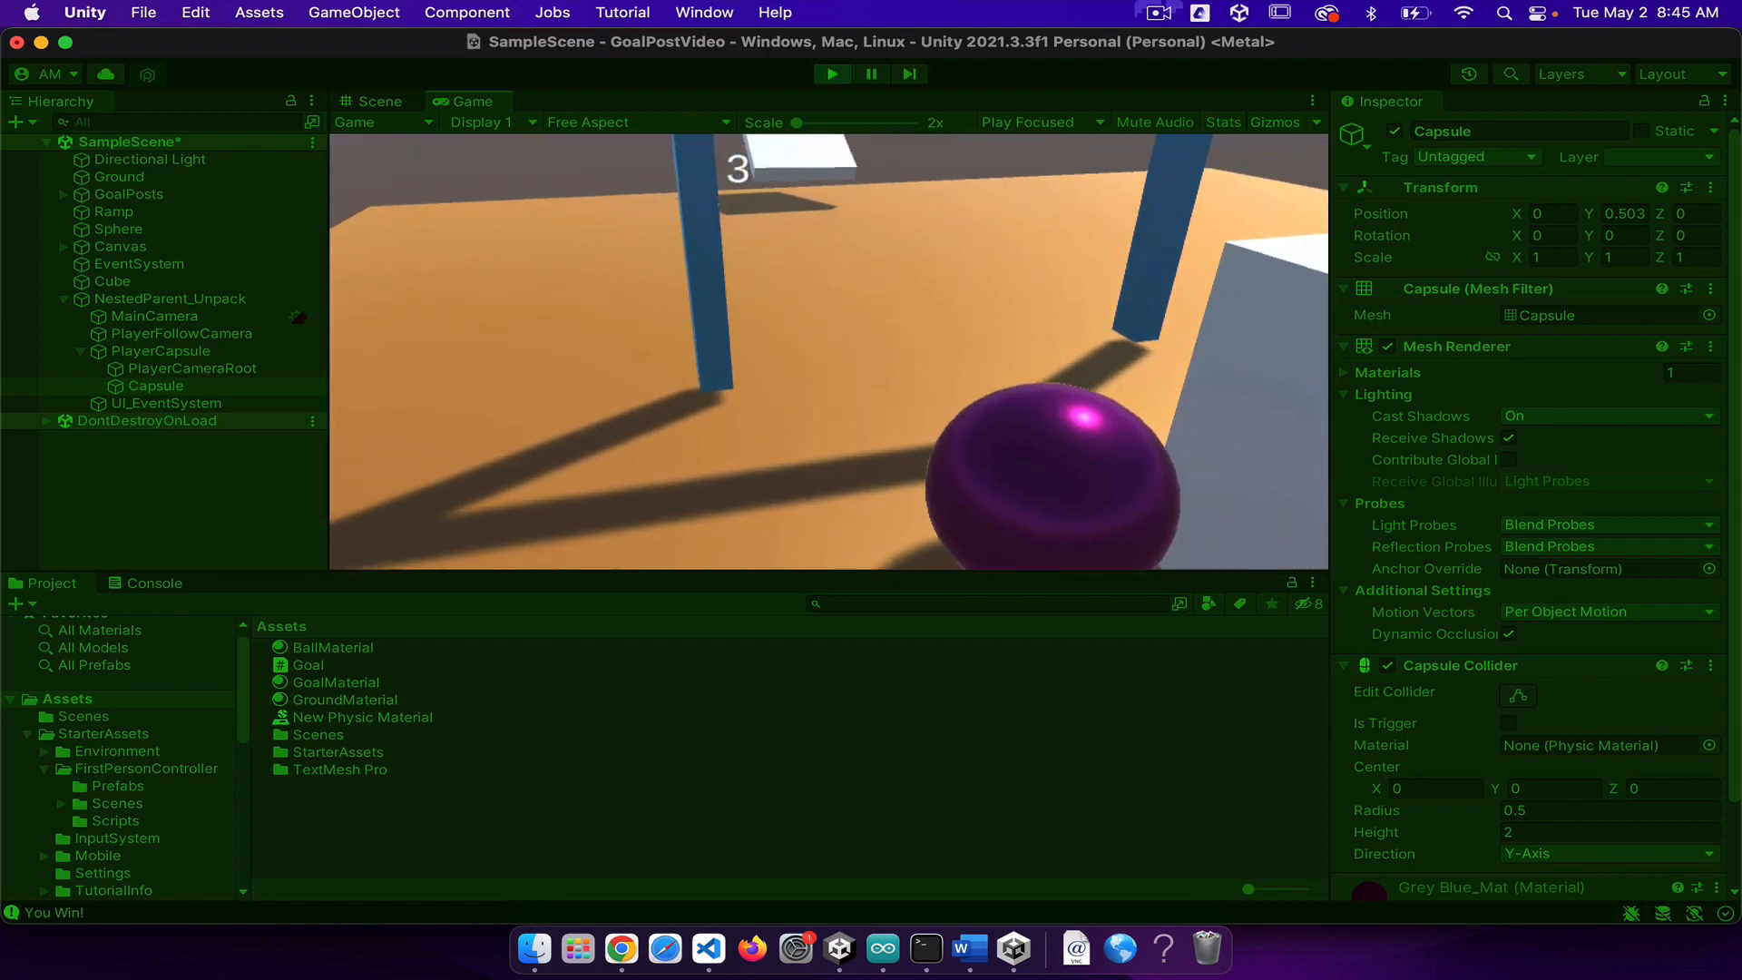
key(w)
key(s)
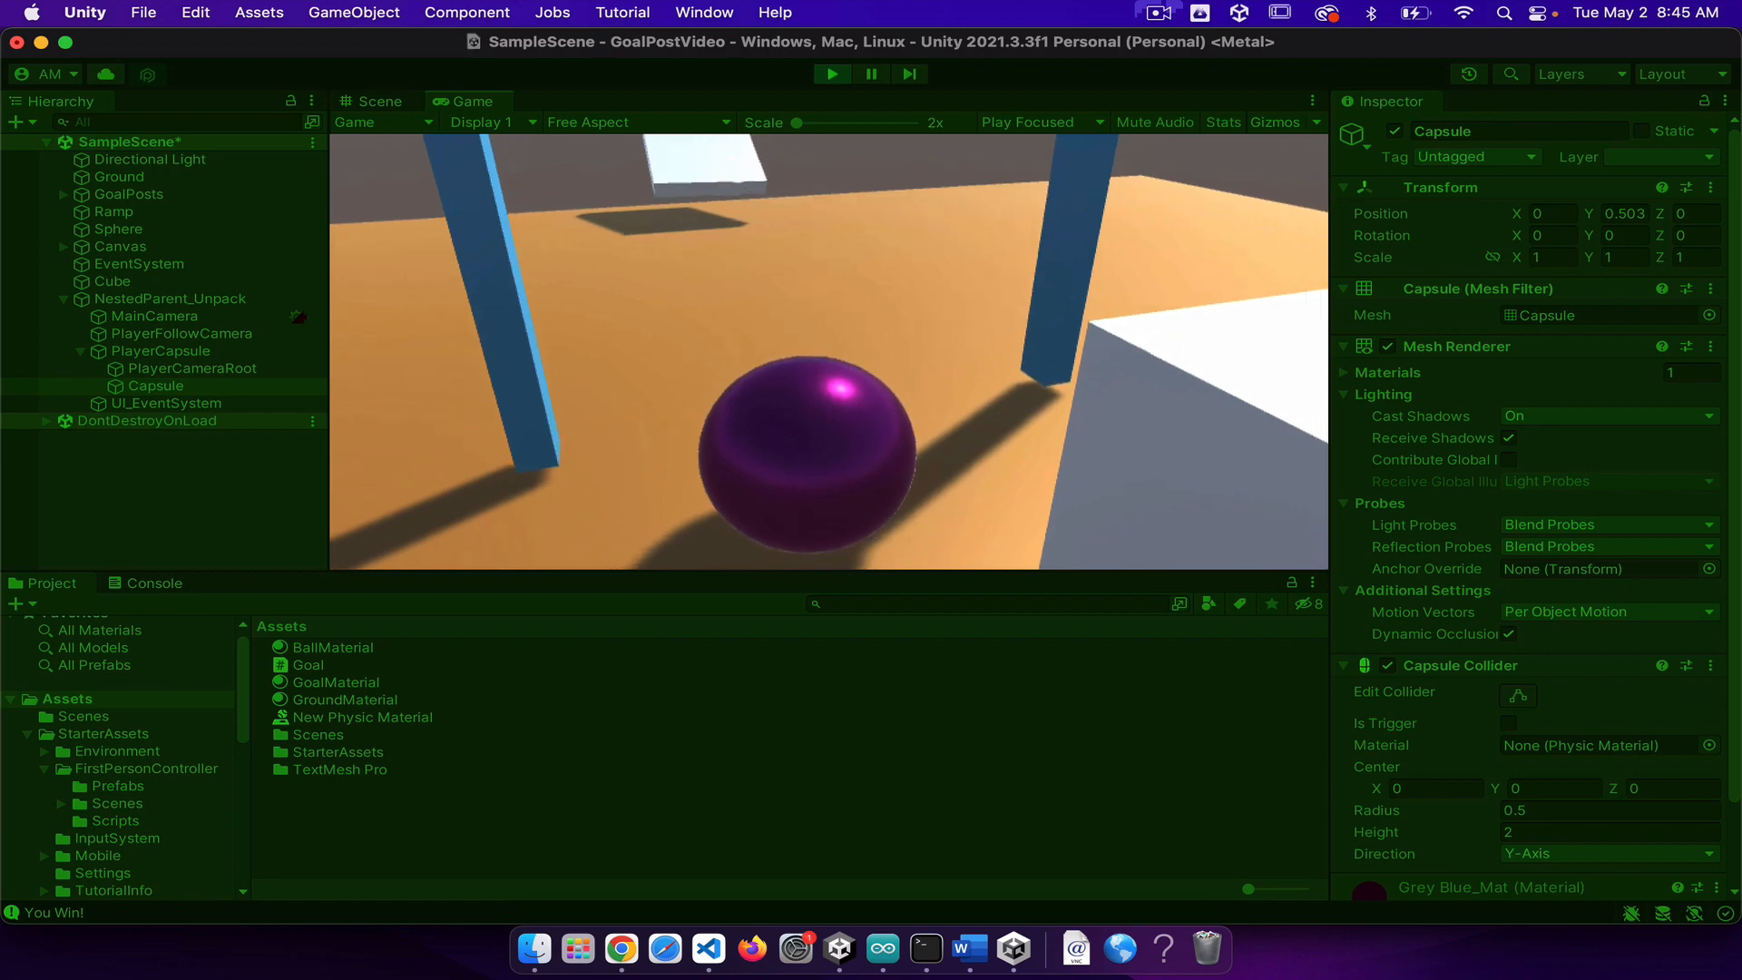
key(w)
key(a)
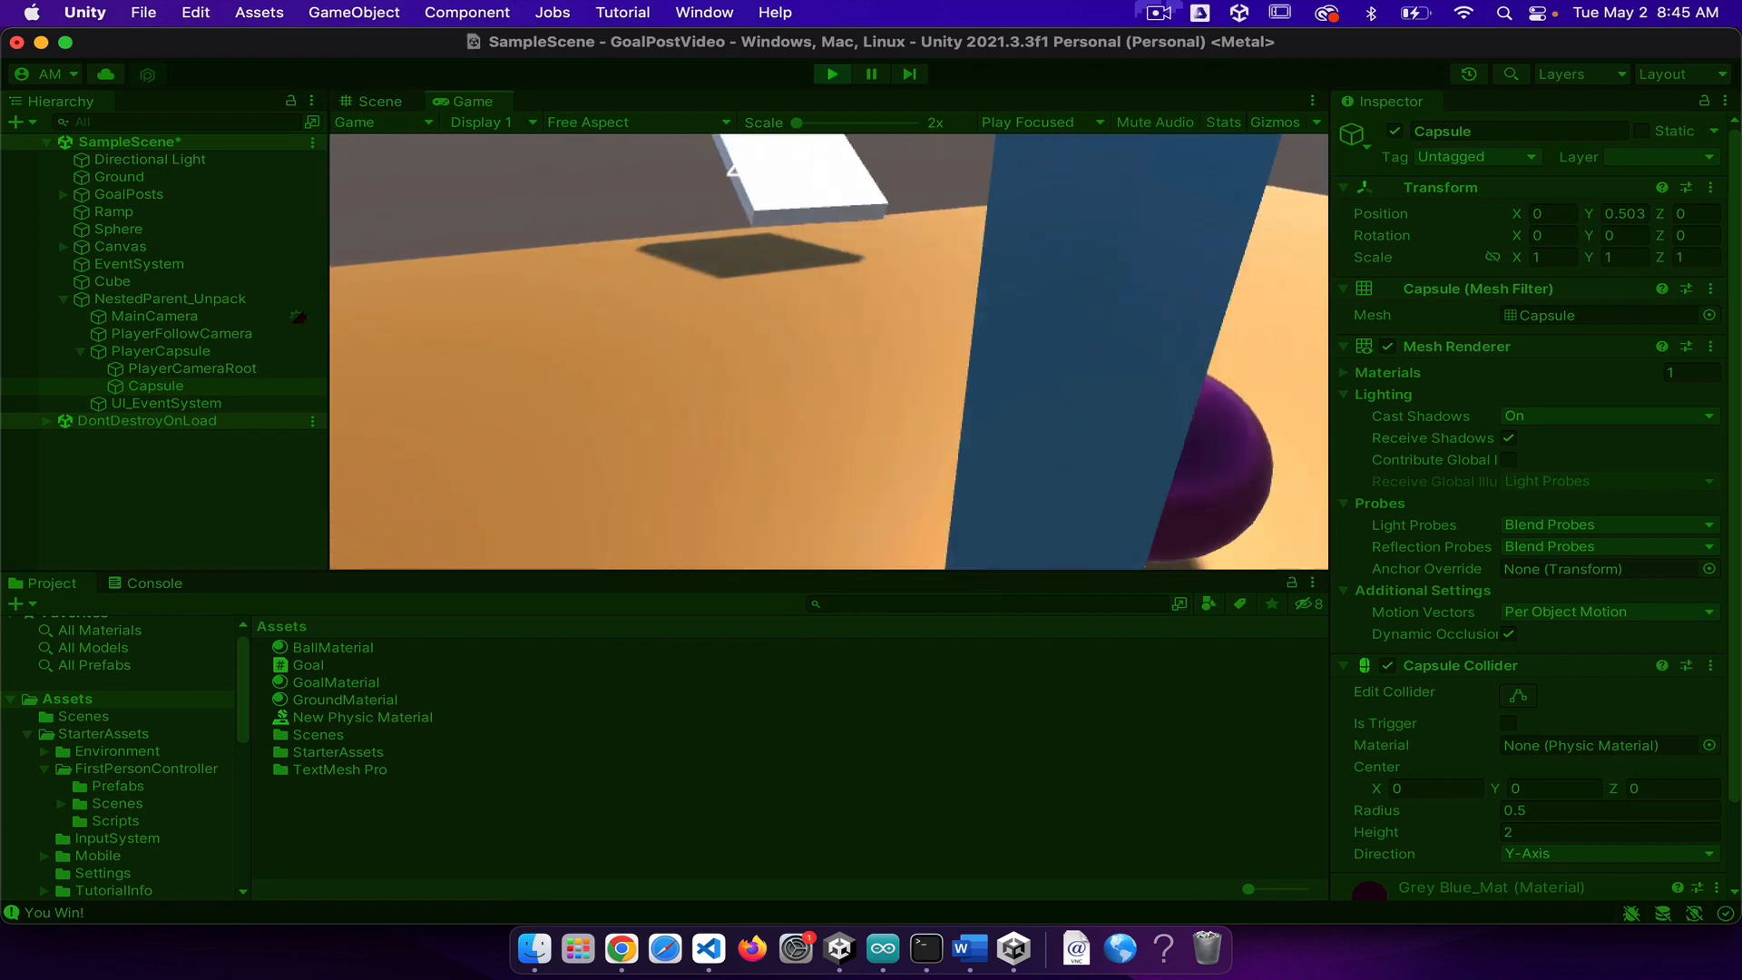
key(w)
key(w)
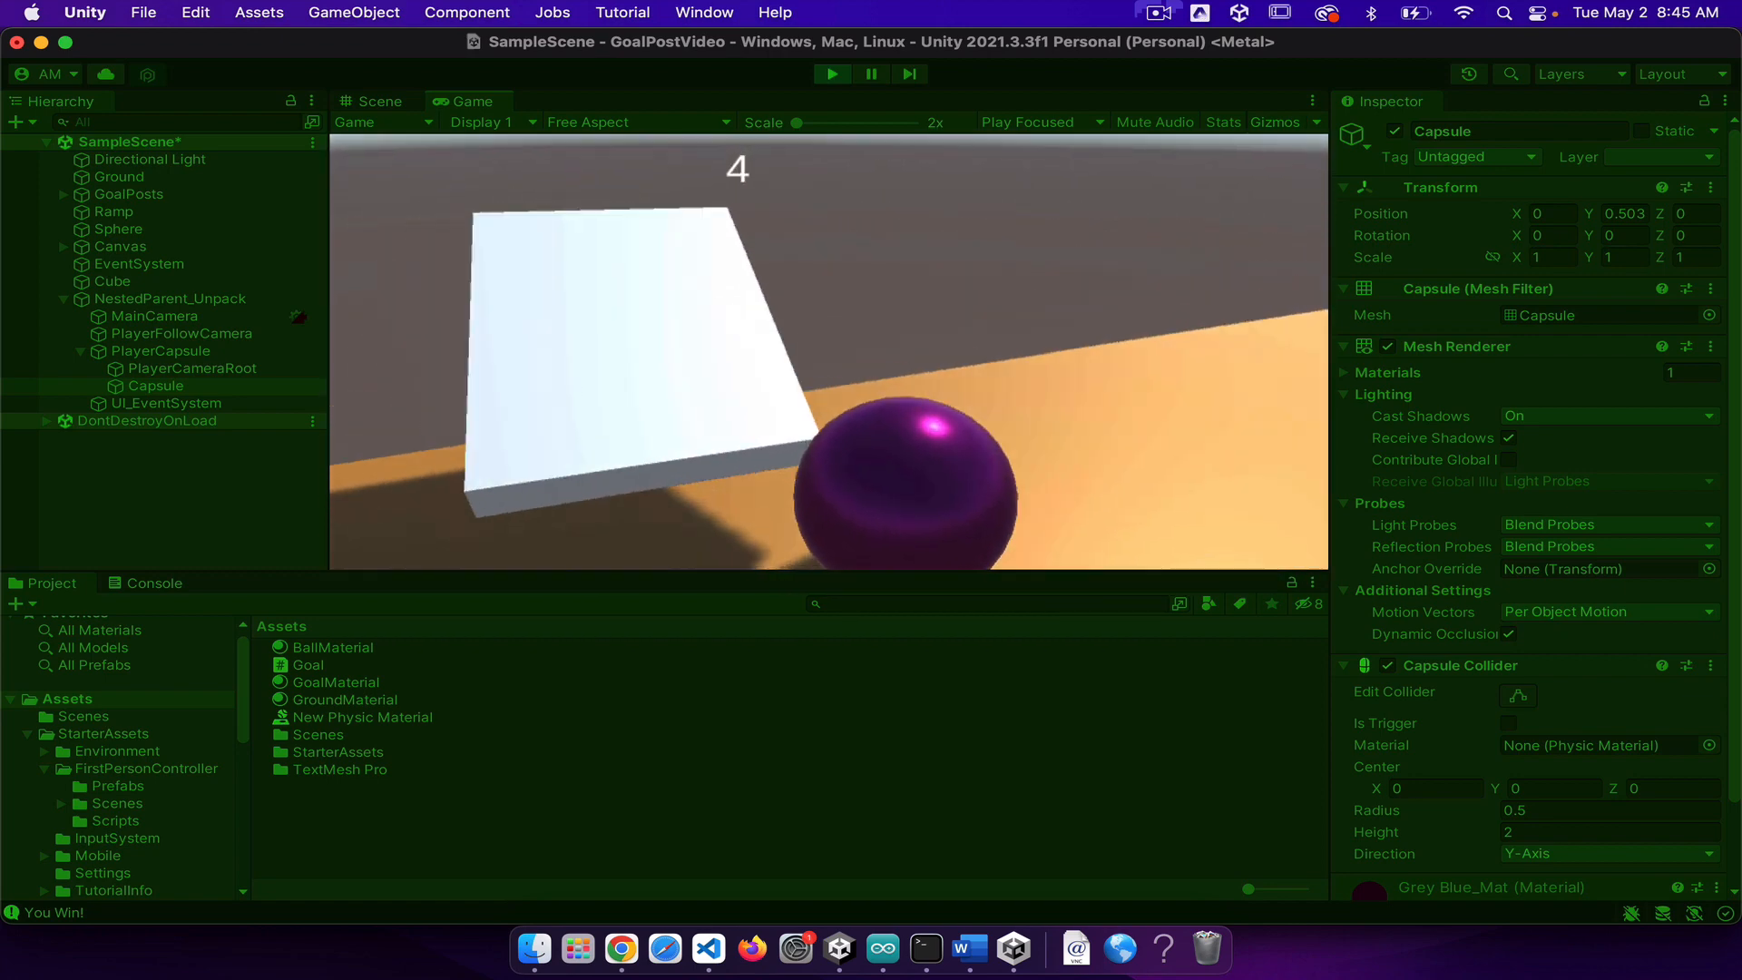
Step: Circle behind the sphere near the ramp and push it back through the goalposts toward the cube
key(d)
key(d)
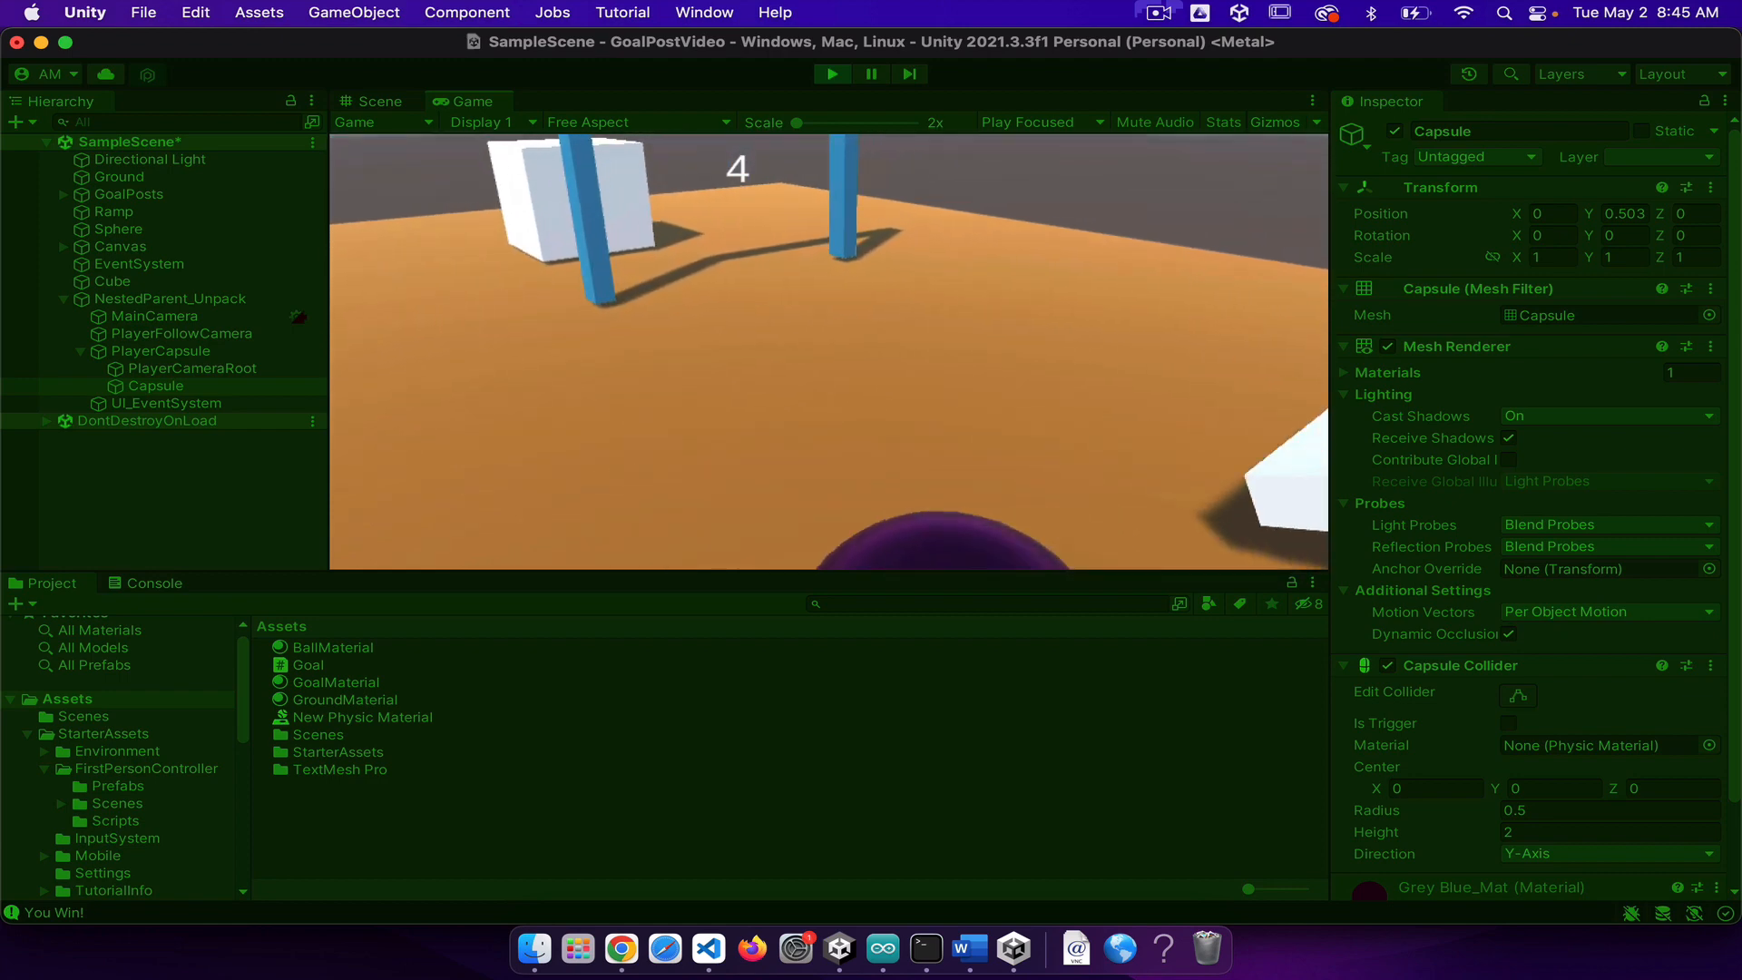
key(w)
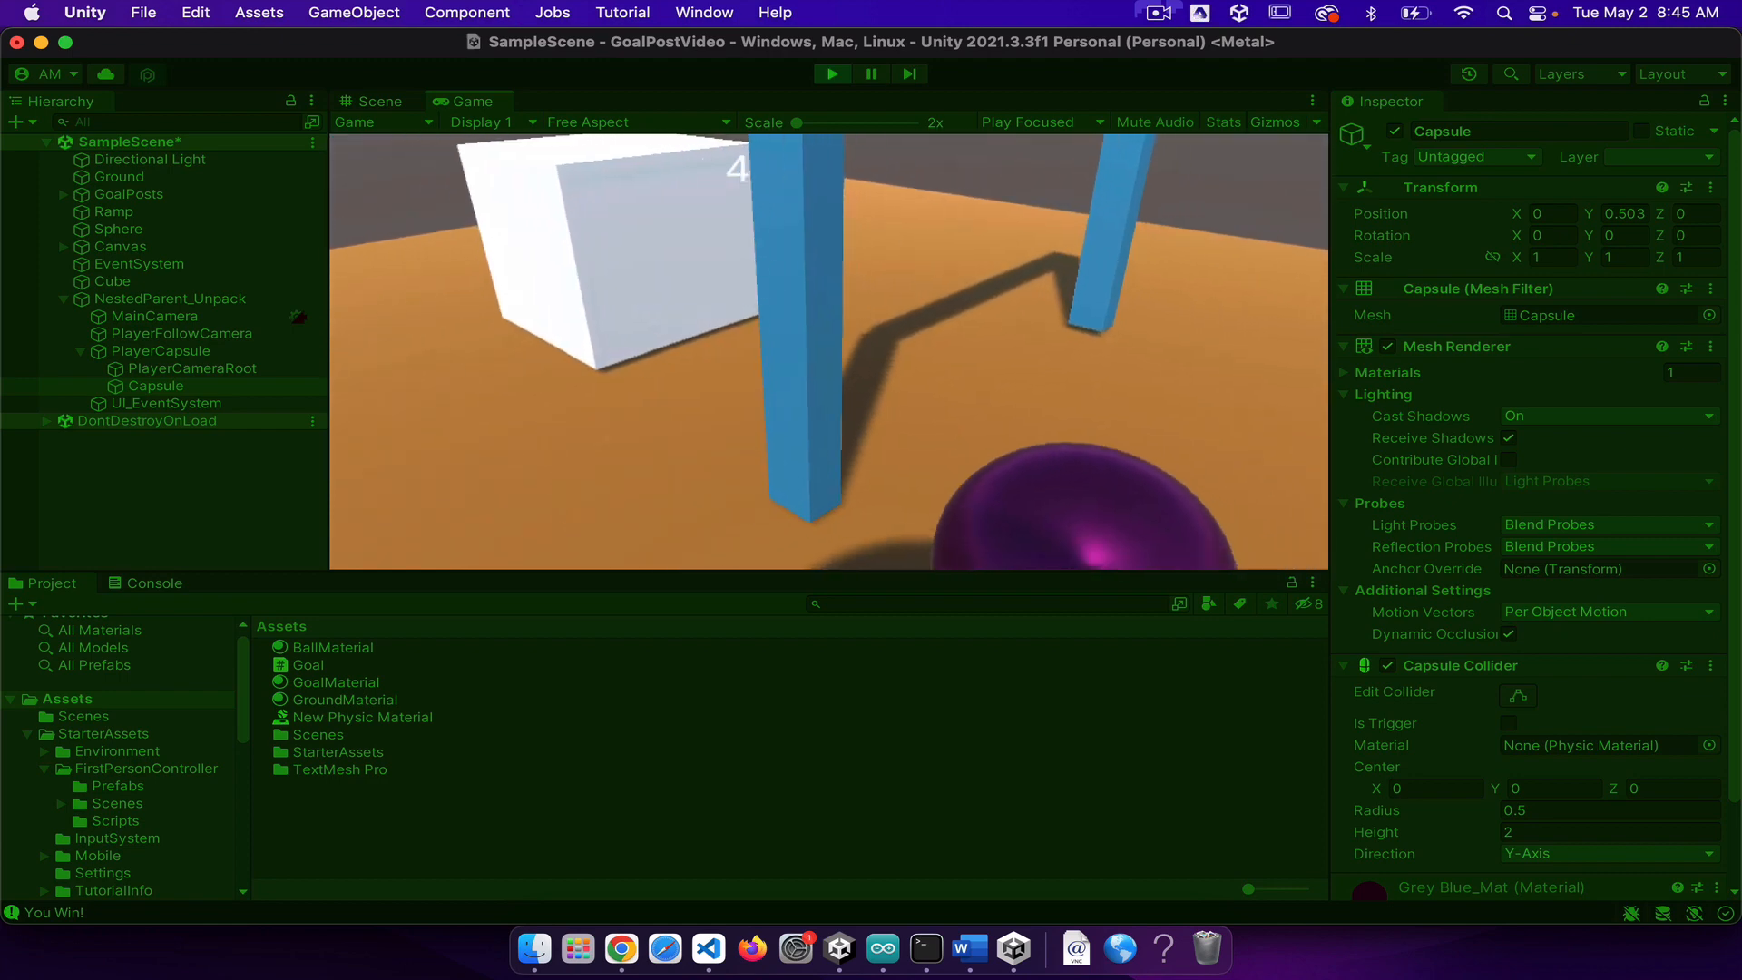
key(w)
key(a)
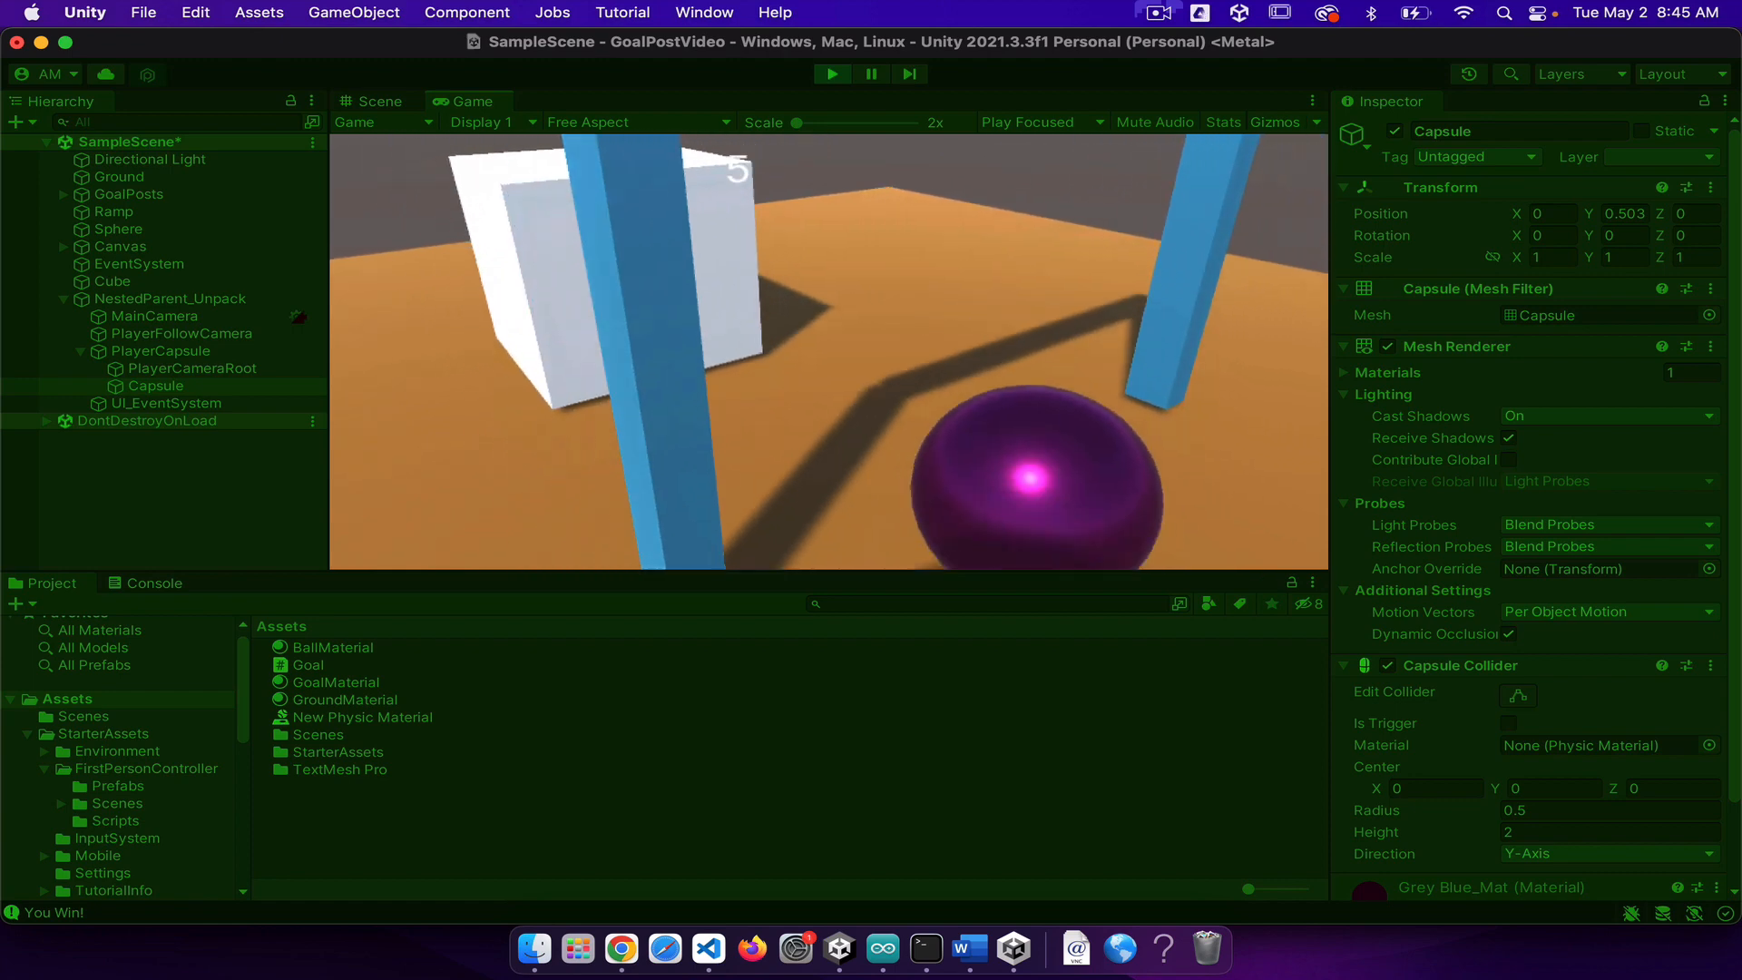
key(s)
key(d)
key(w)
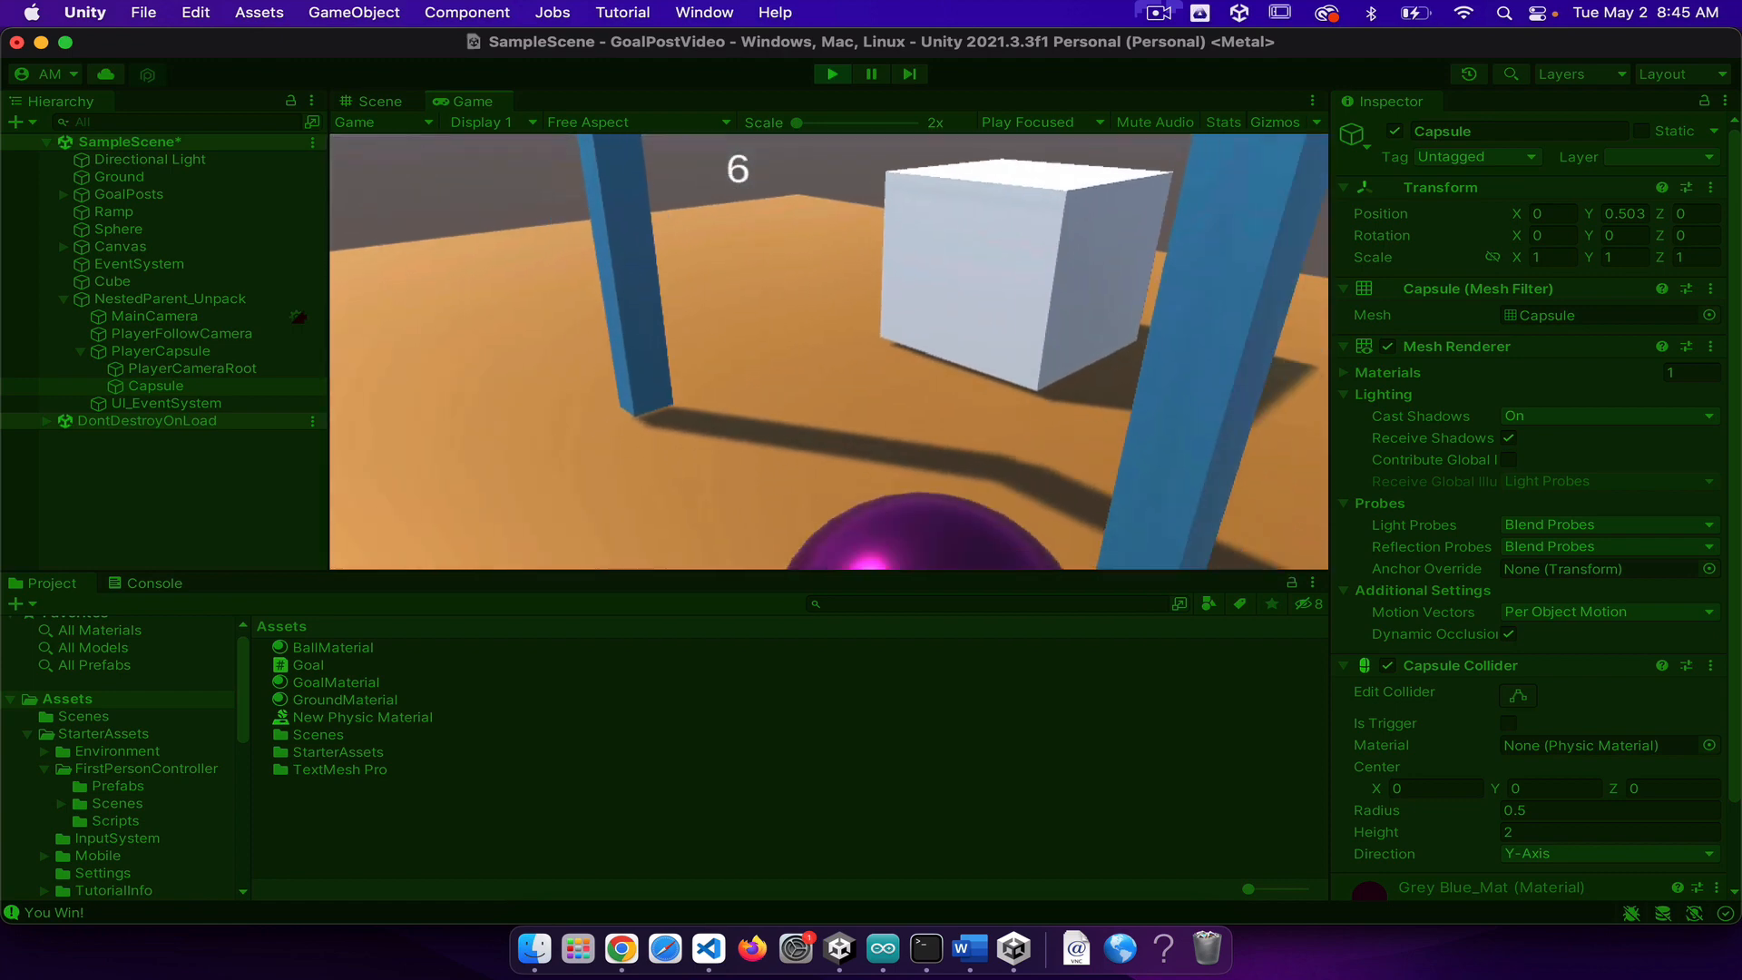
Step: Test short back-and-forth pushes of the sphere between the goalposts facing the cube, including a jump
key(d)
key(s)
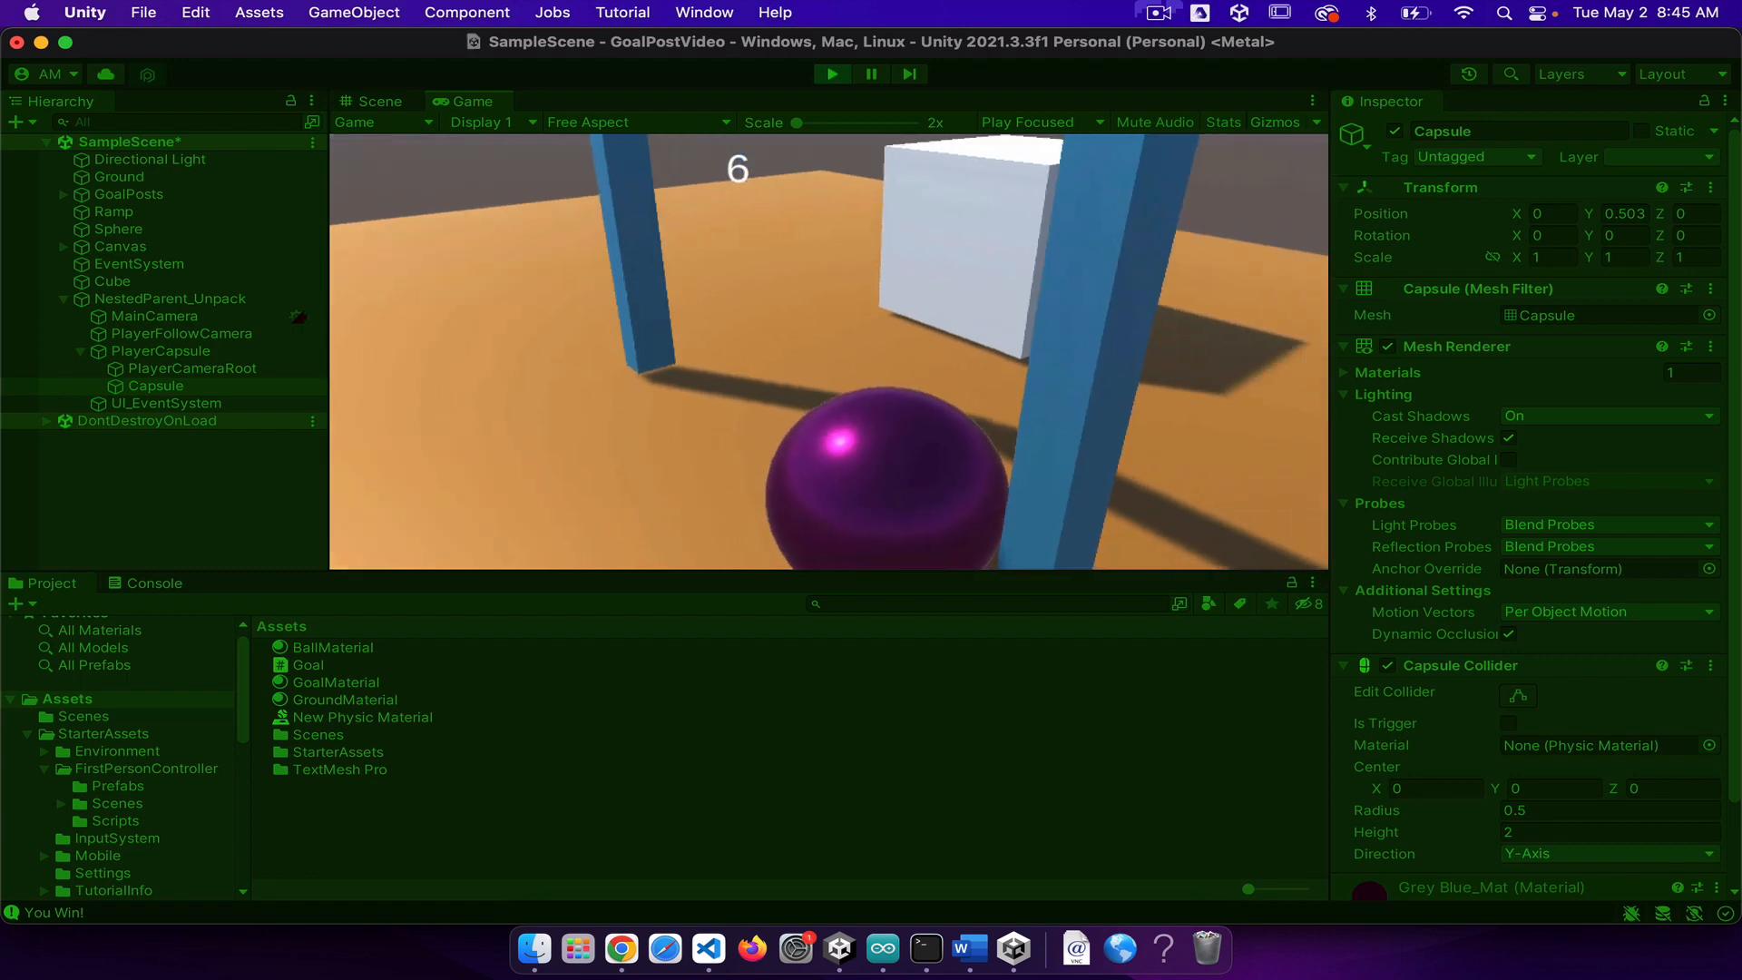
key(a)
key(w)
key(s)
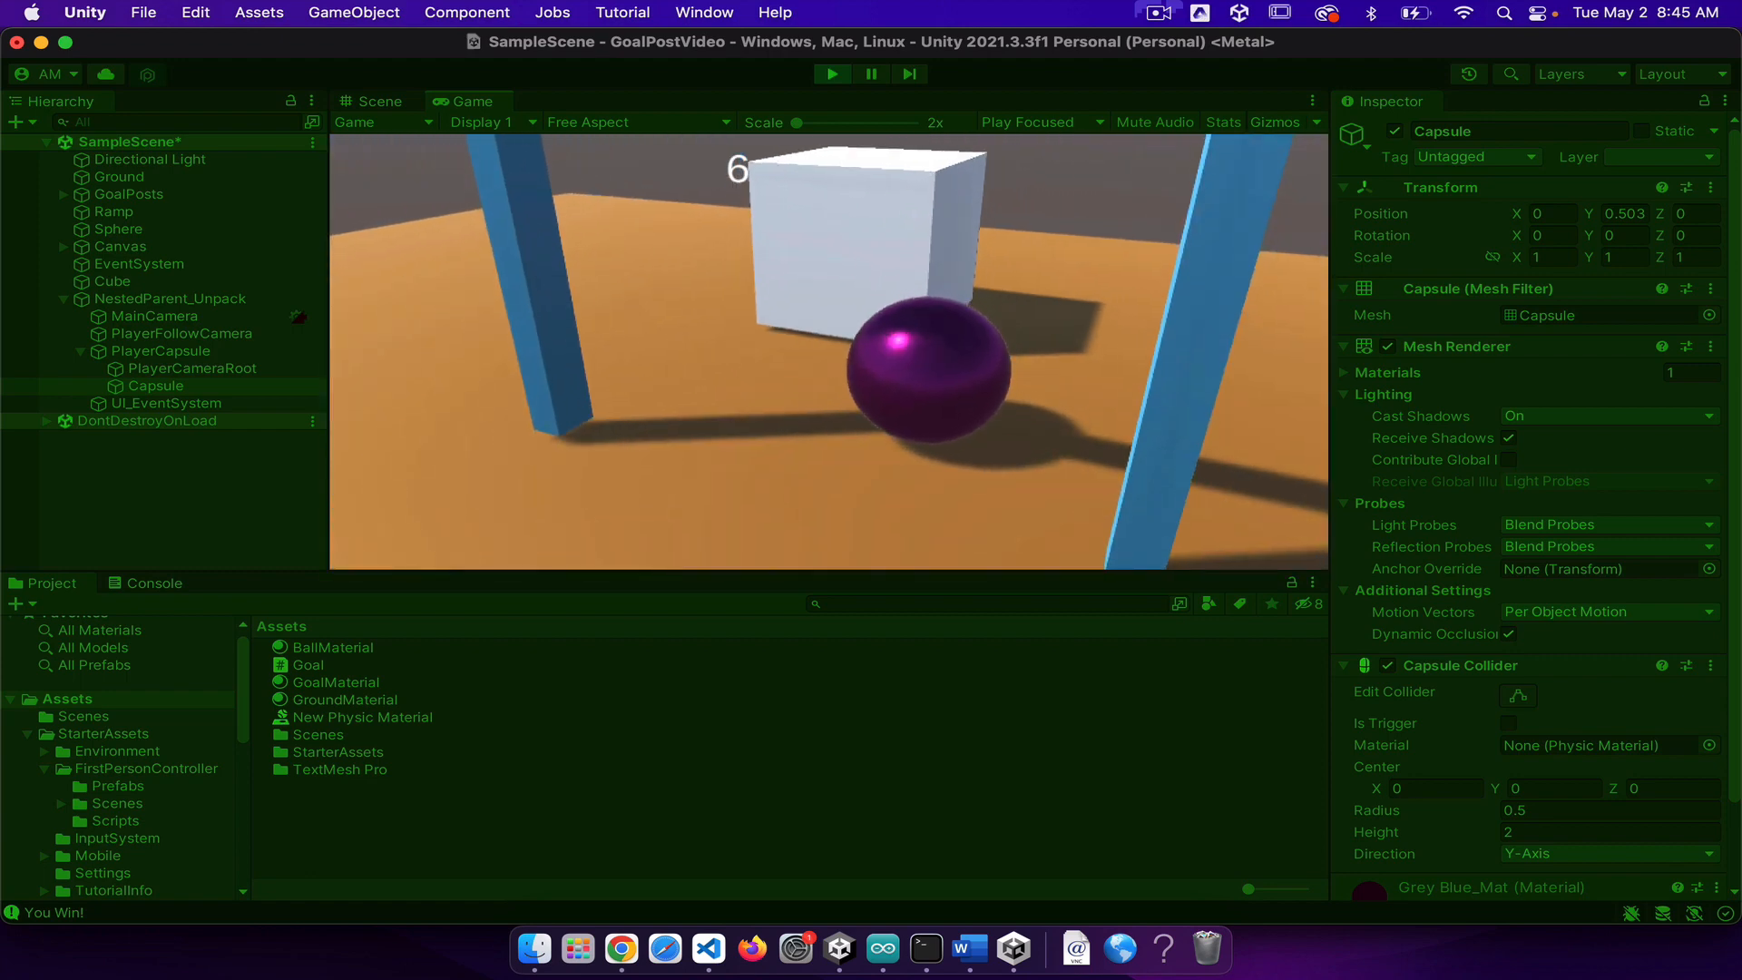
key(w)
key(s)
key(s)
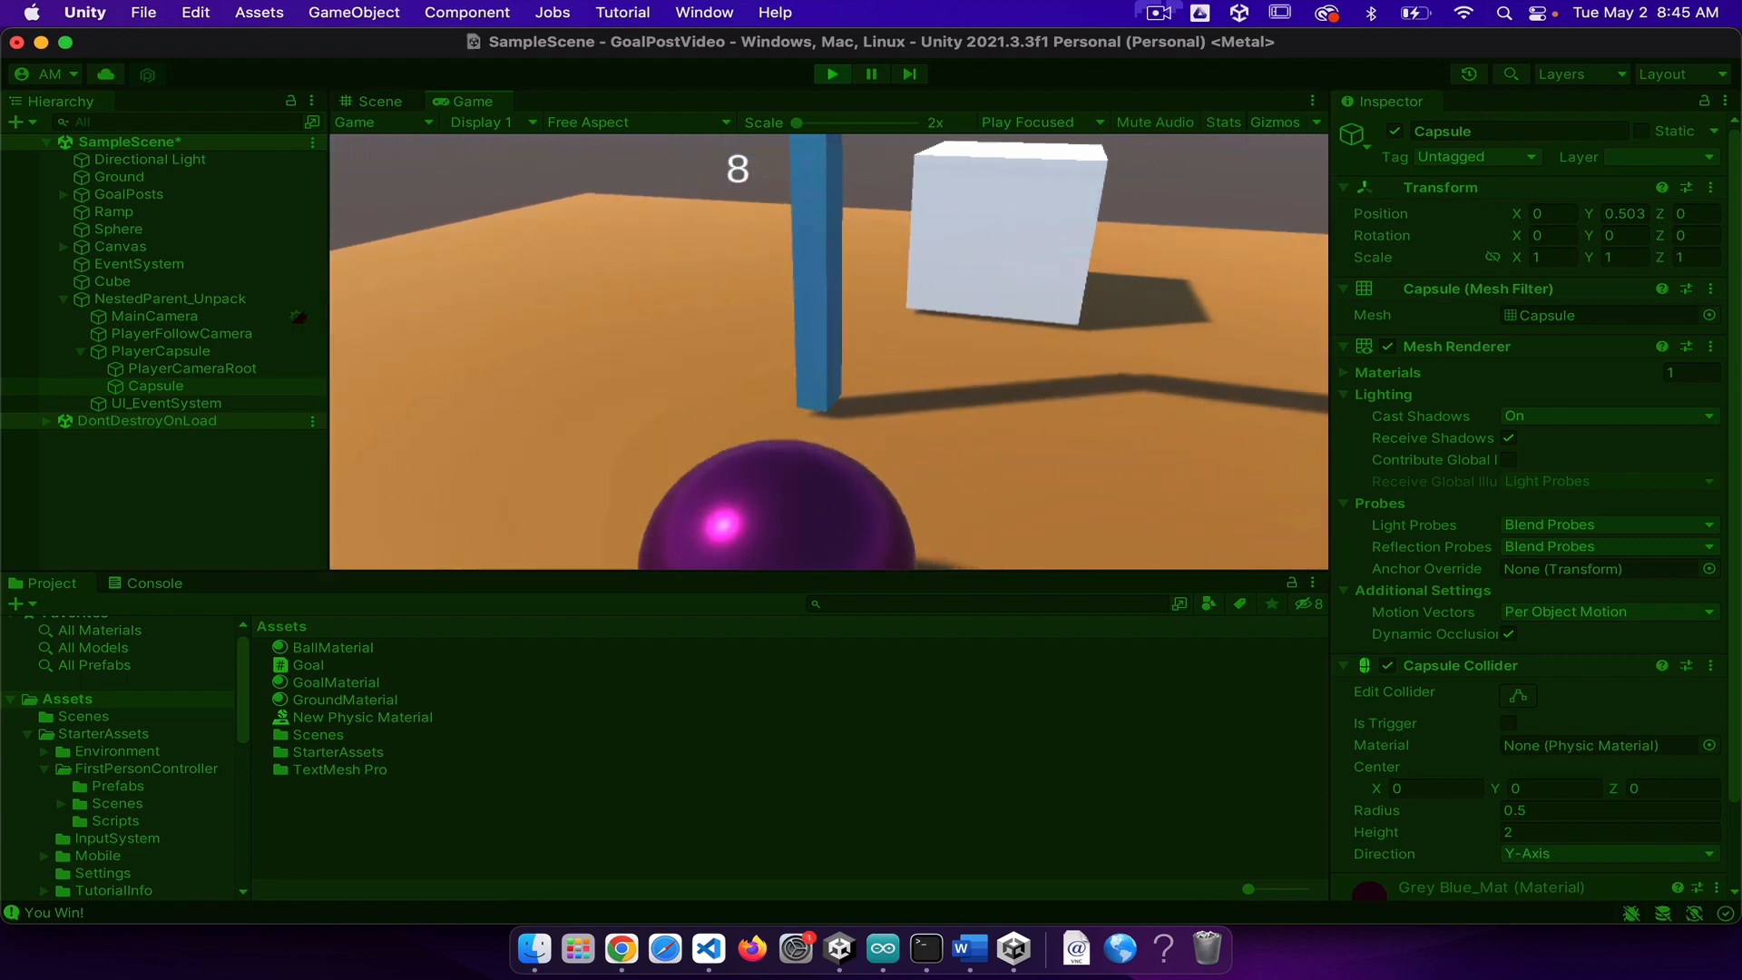
key(w)
key(space)
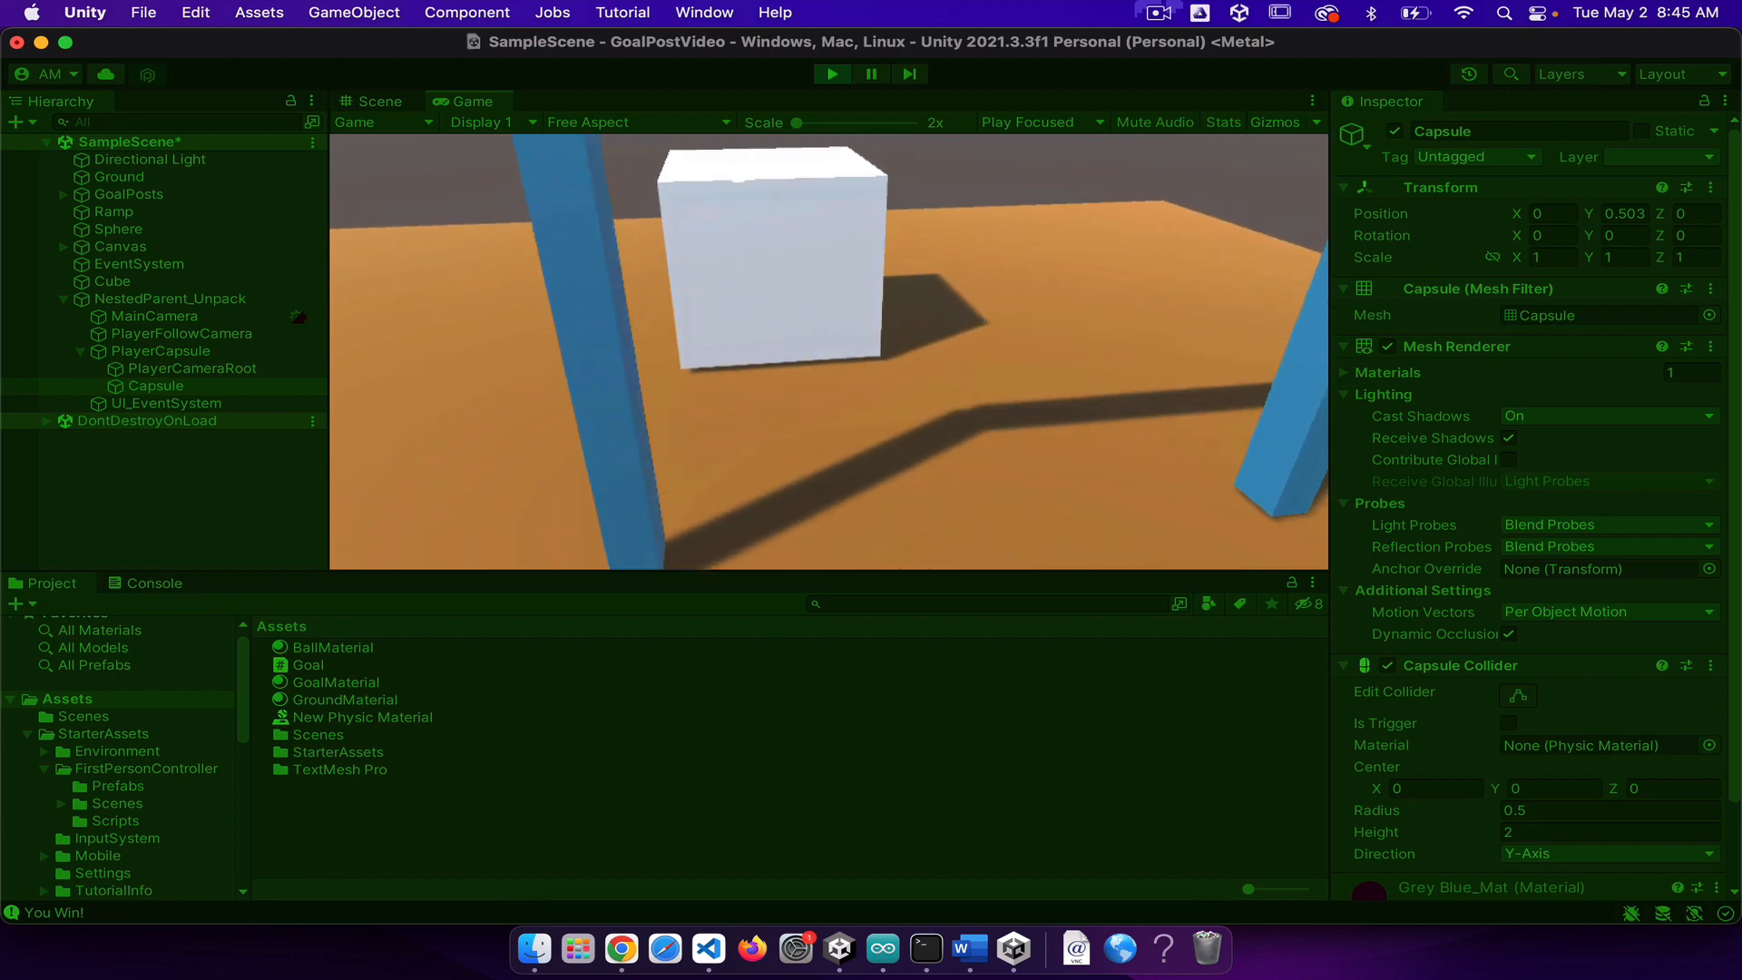
key(s)
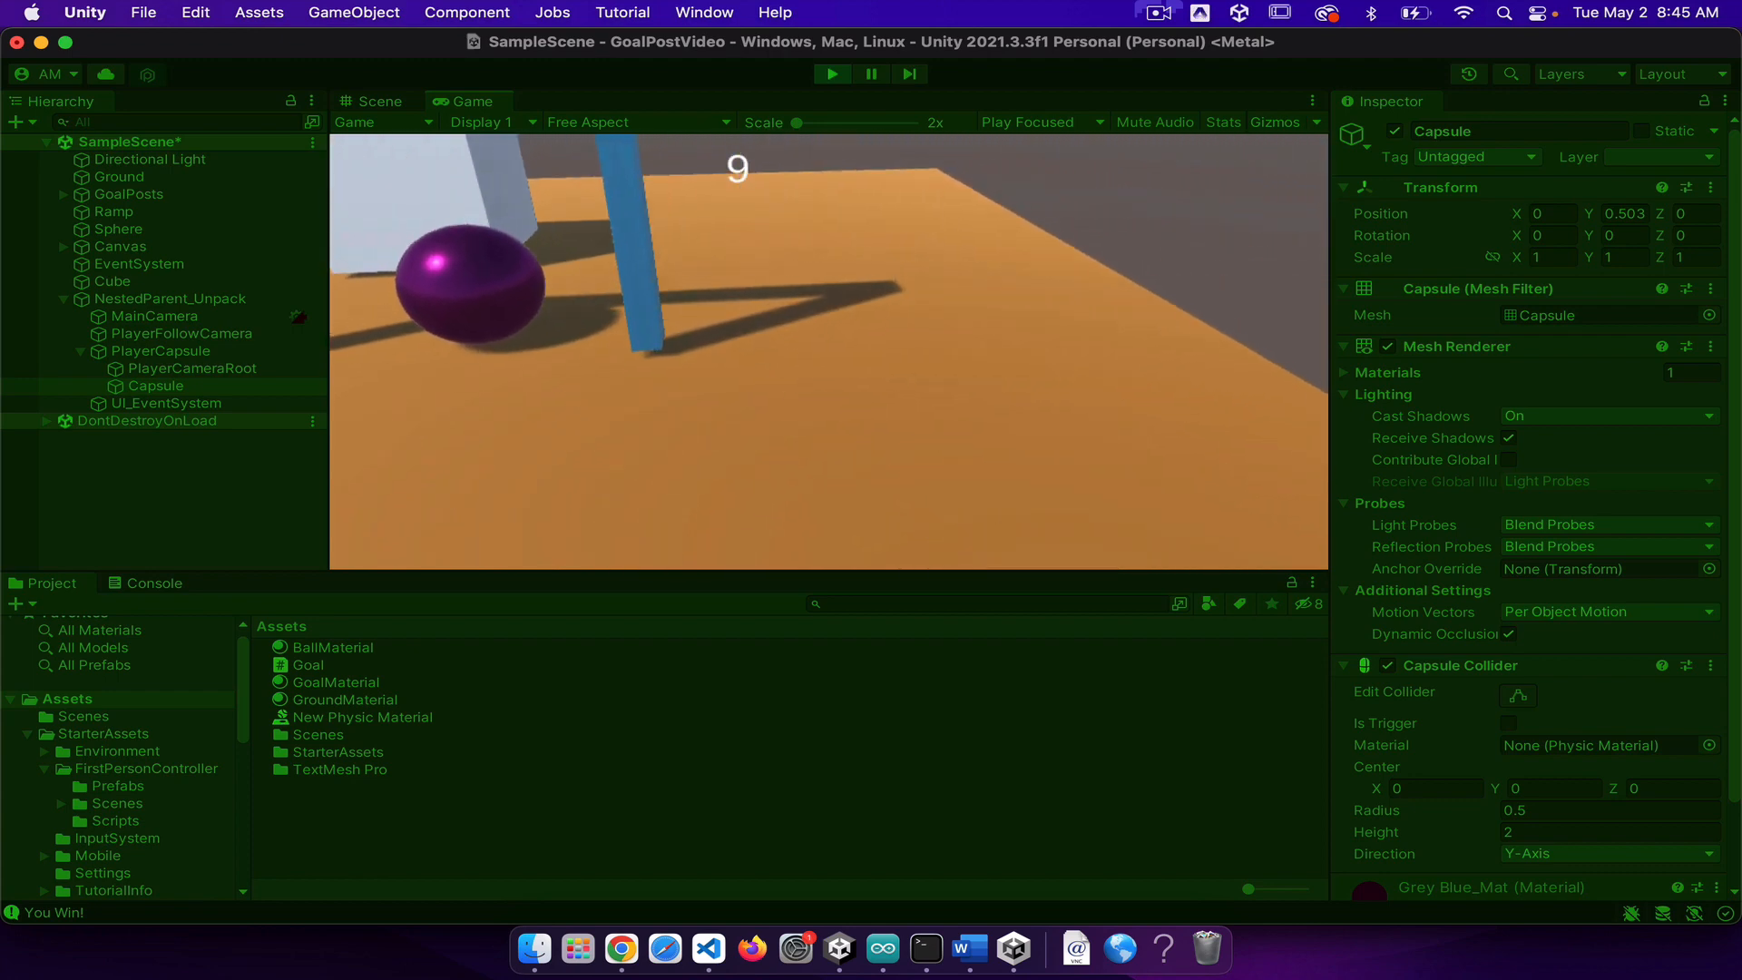
Step: Push the sphere from the cube's side back toward the goalposts and follow it around the cube to the nearest post
key(w)
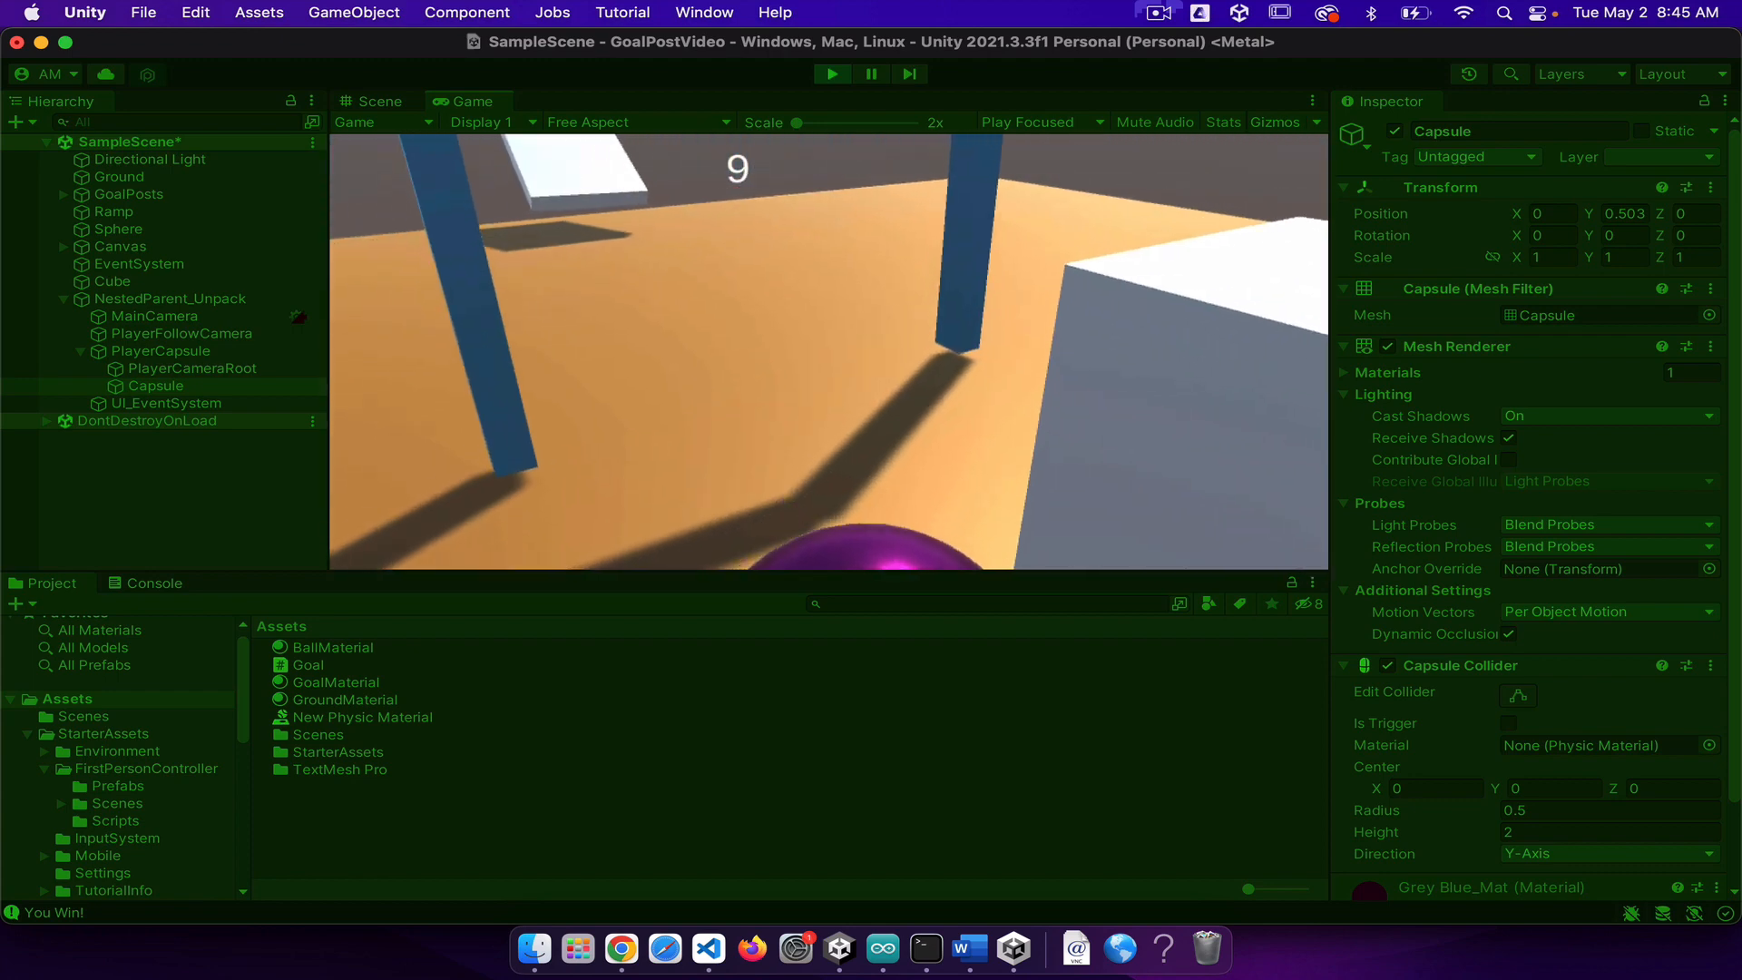
key(w)
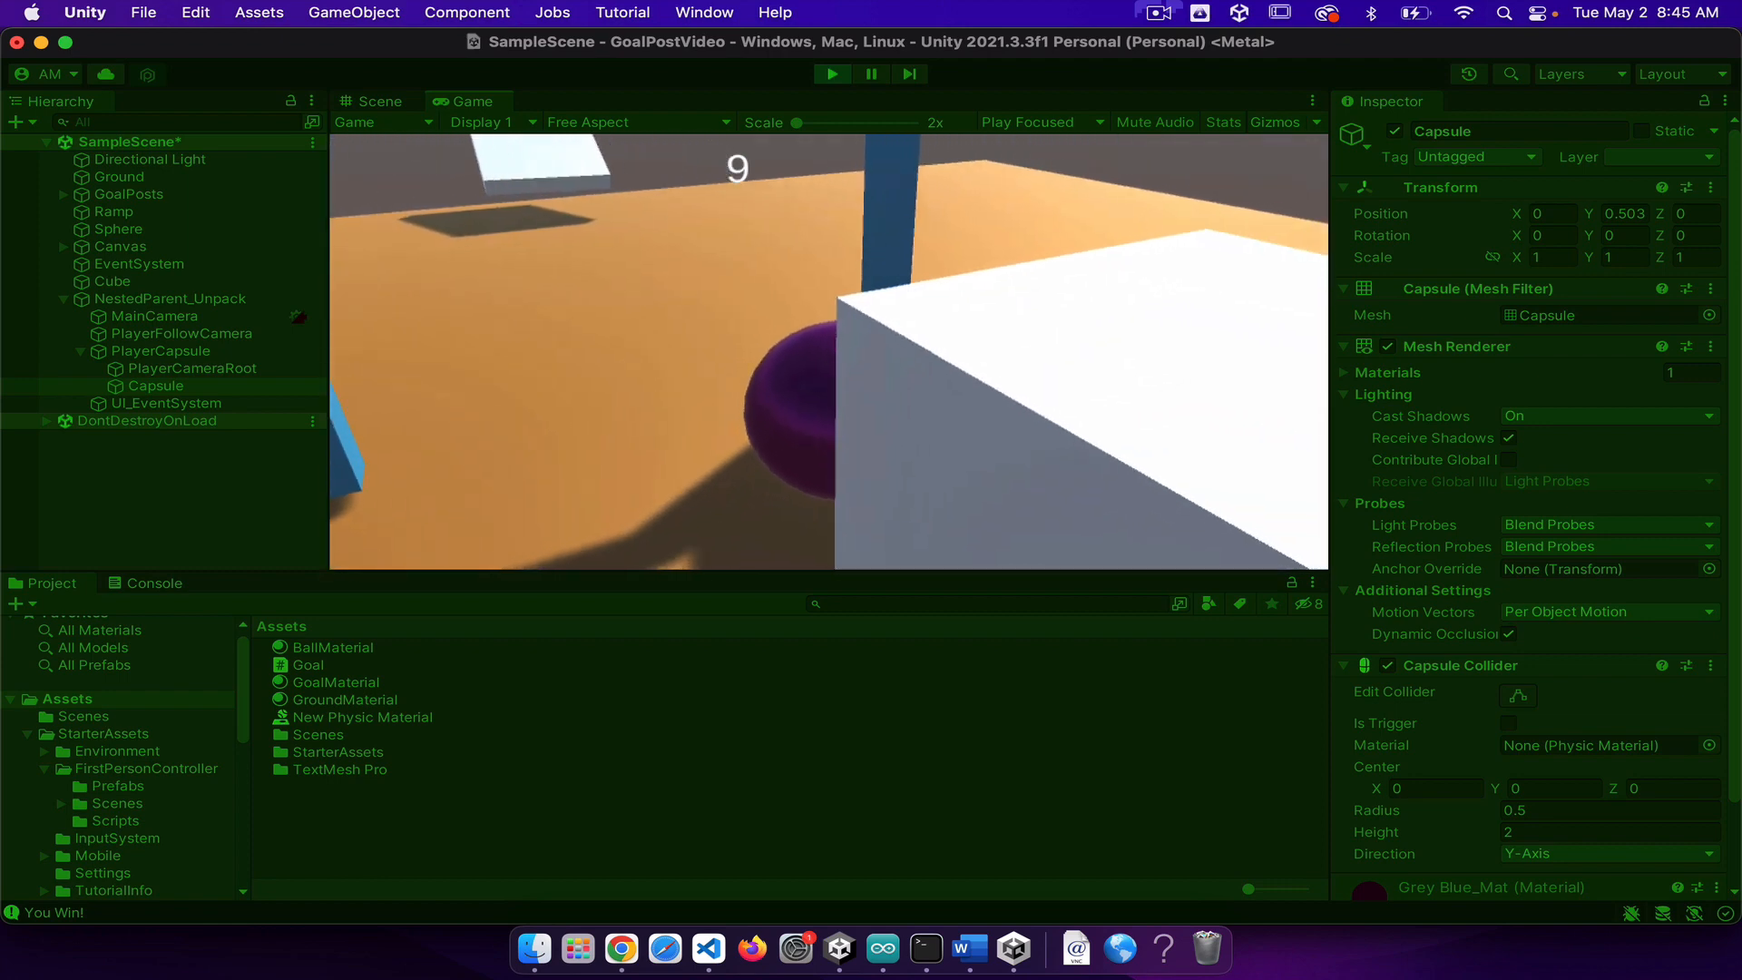
key(d)
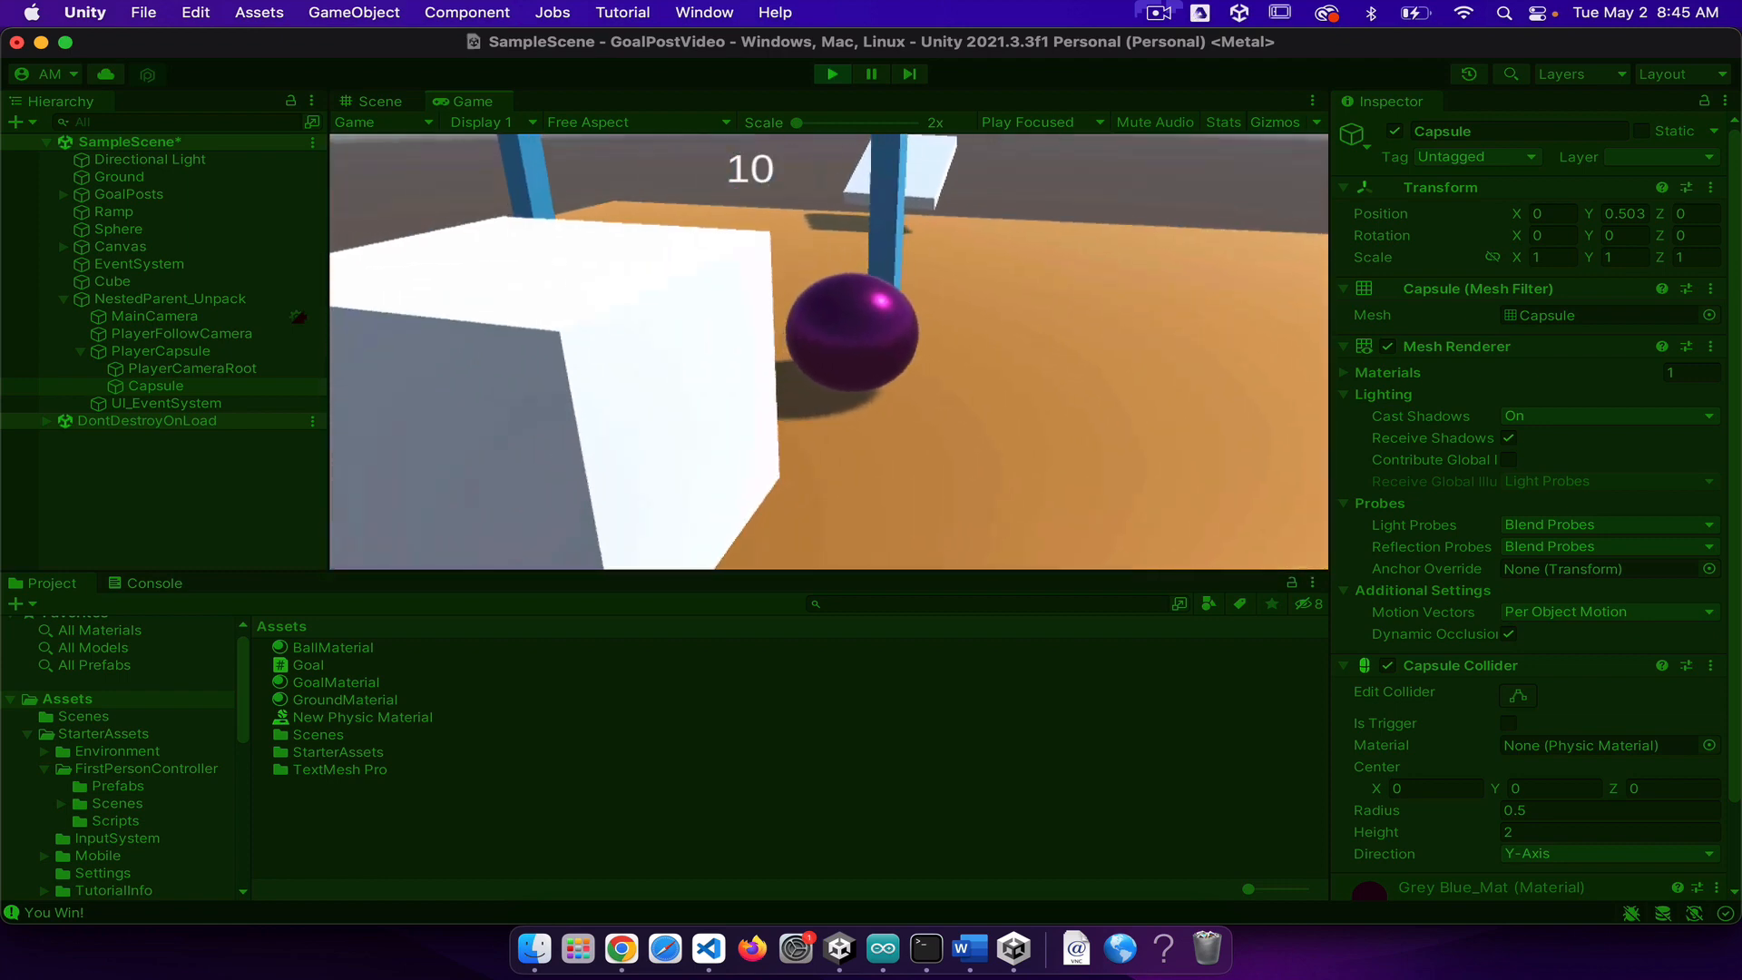
key(d)
key(w)
key(w)
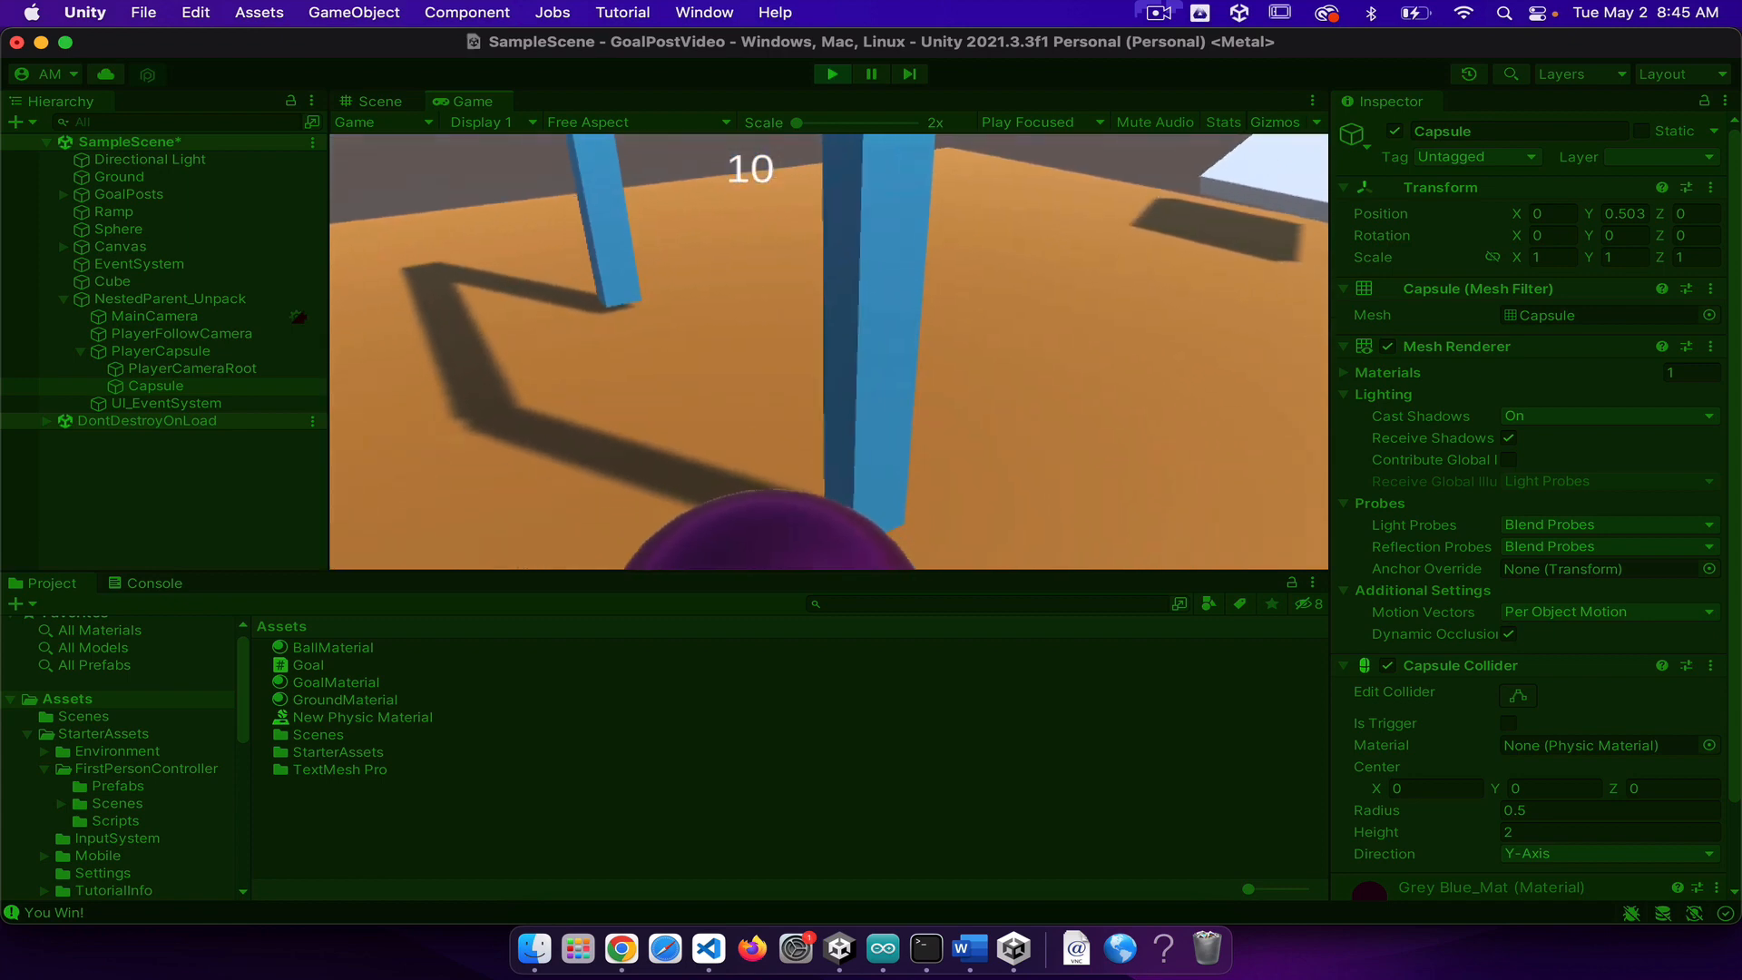
key(d)
key(a)
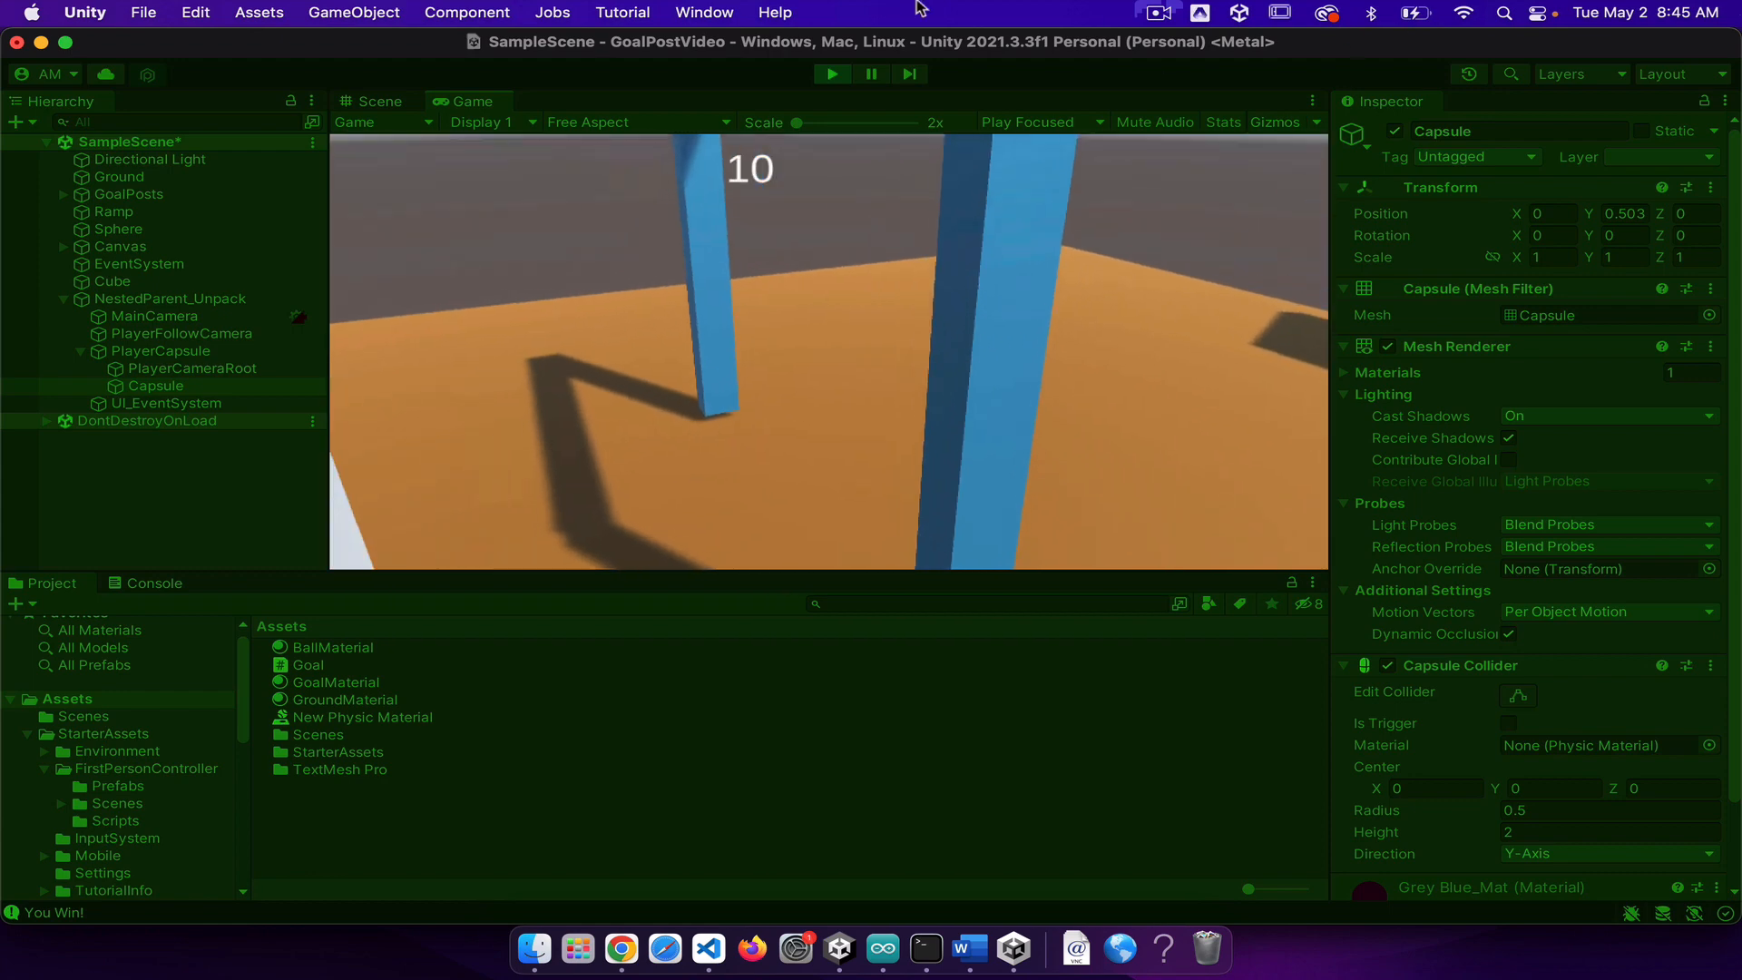
click(1156, 13)
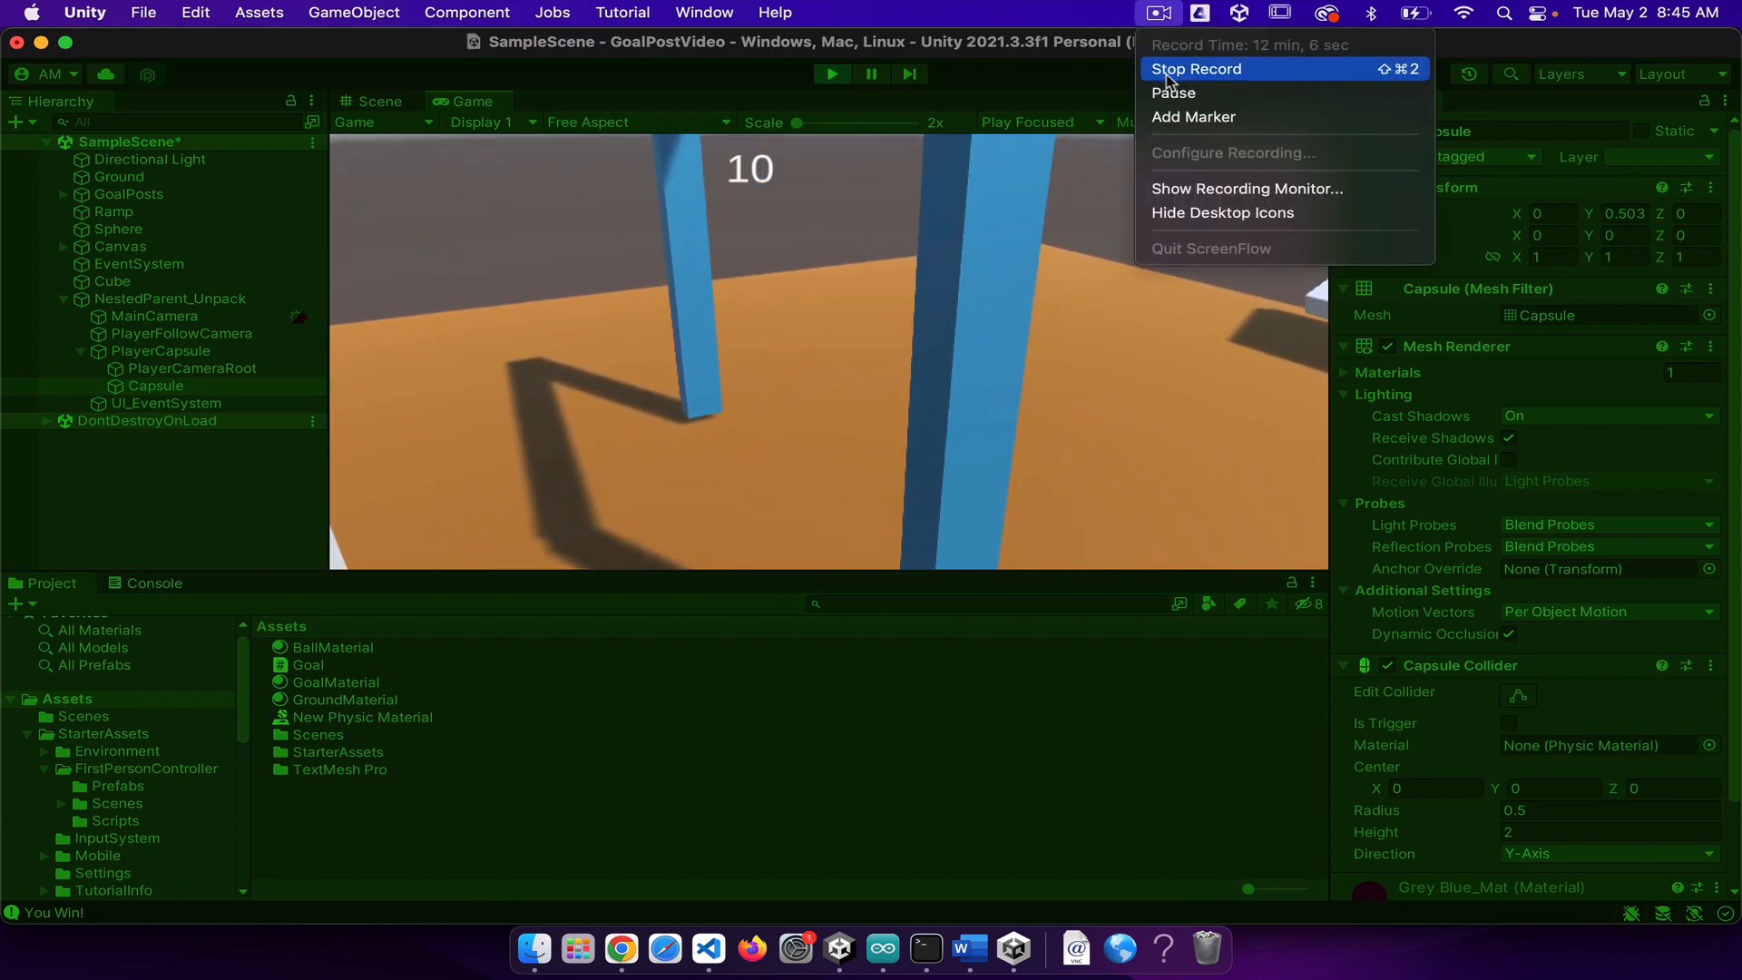